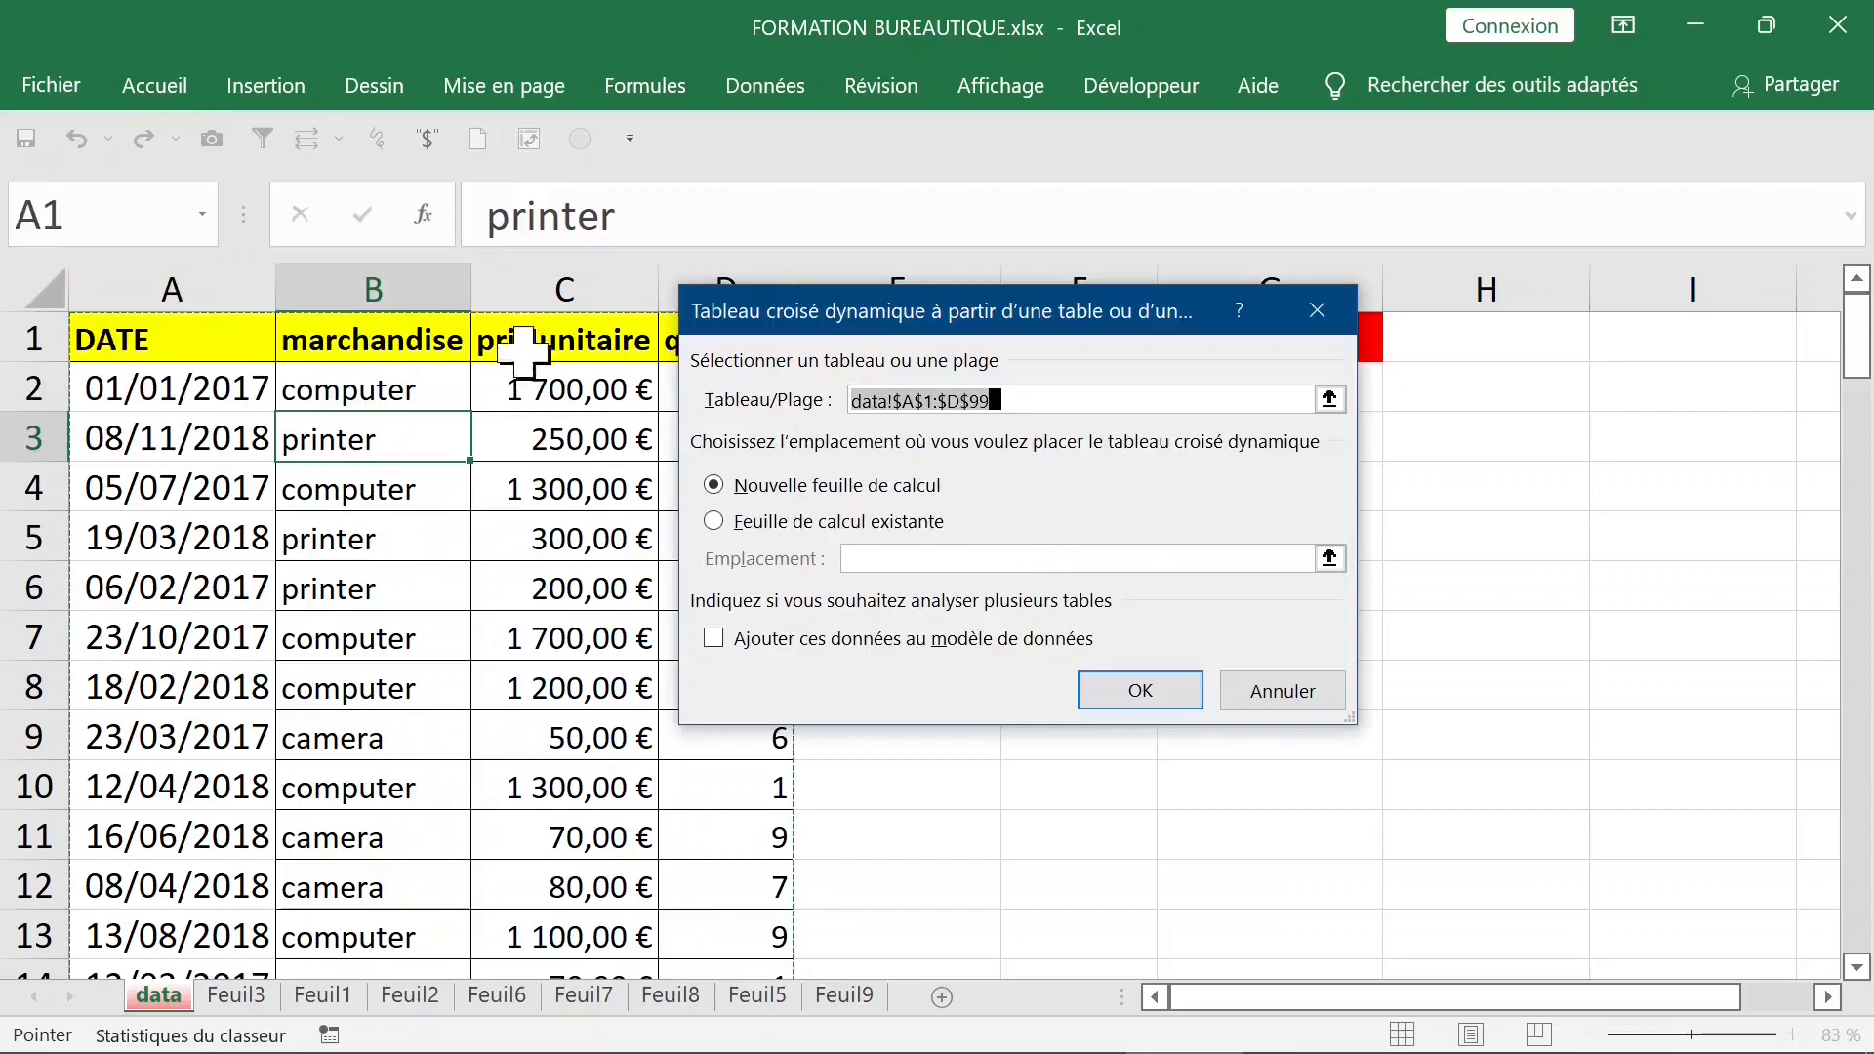
- Create a pivot table from data!$A$1:$D$99 on a new worksheet, with DATE as rows and the sum of quantité as values
left_click(1138, 686)
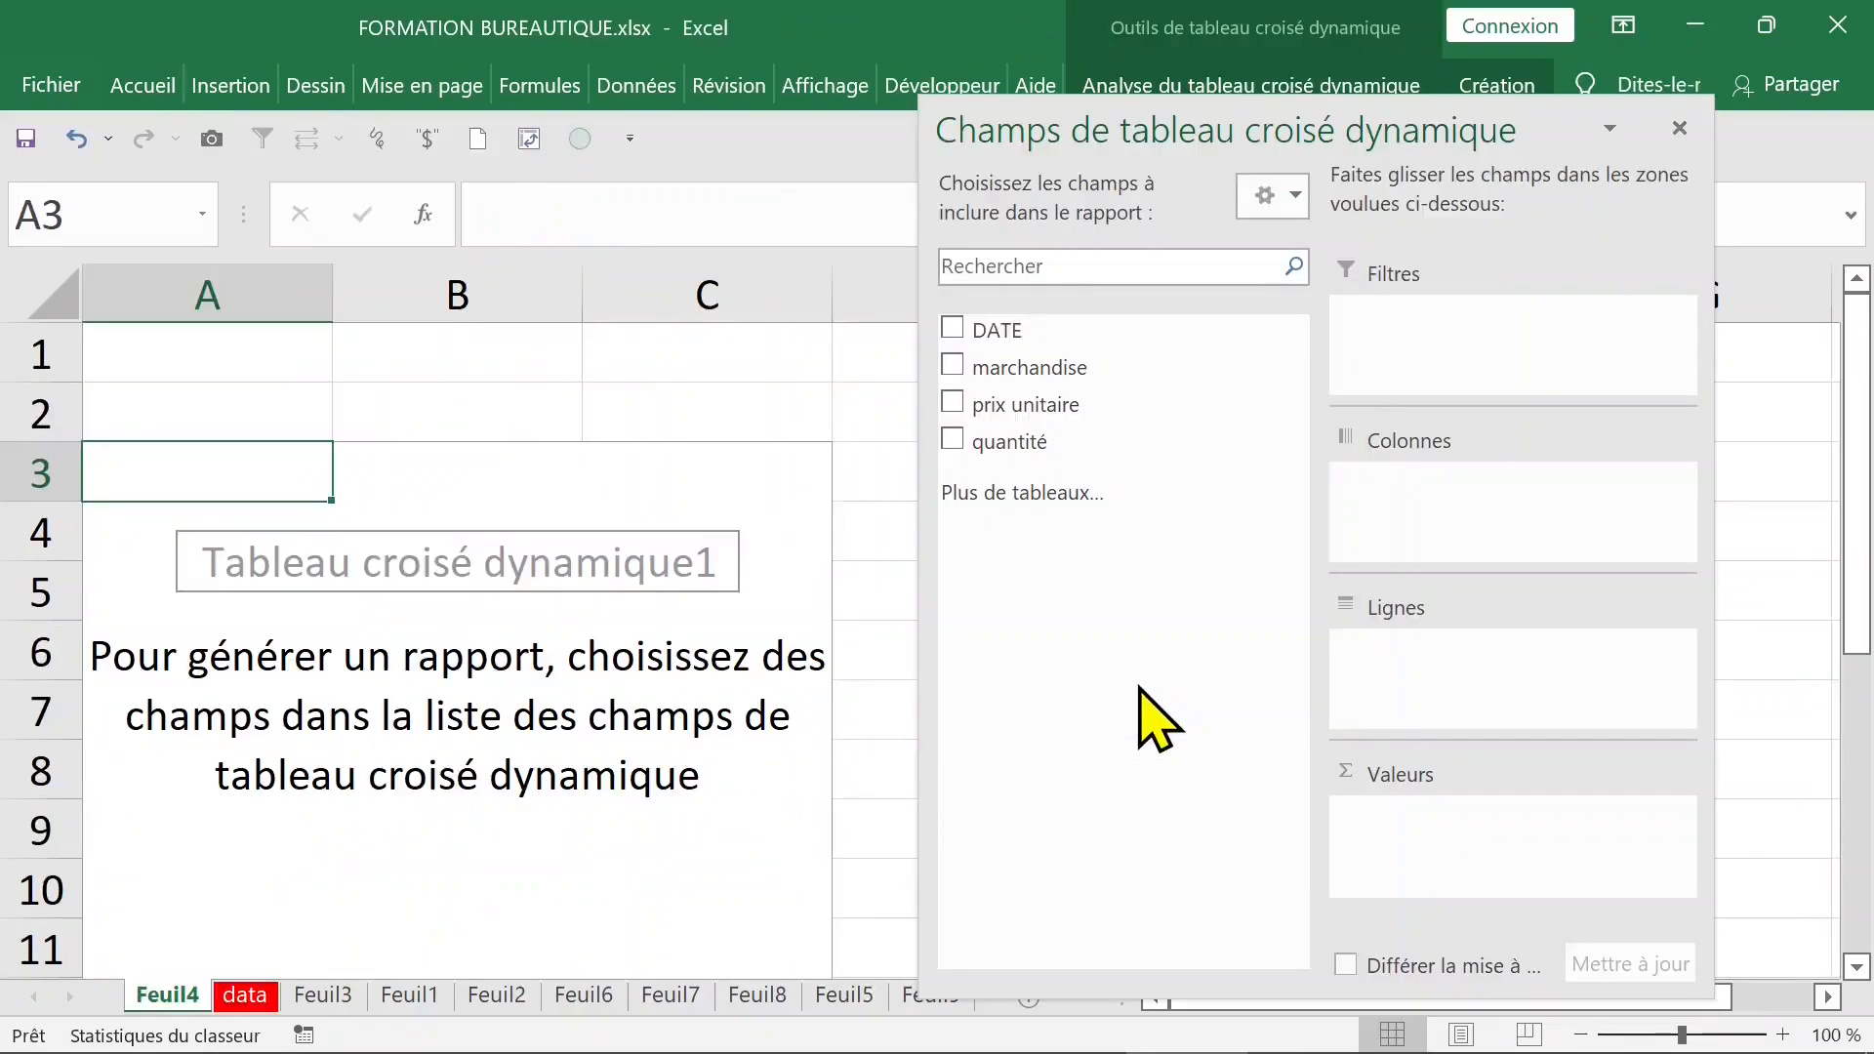
left_click_drag(1034, 342, 1389, 683)
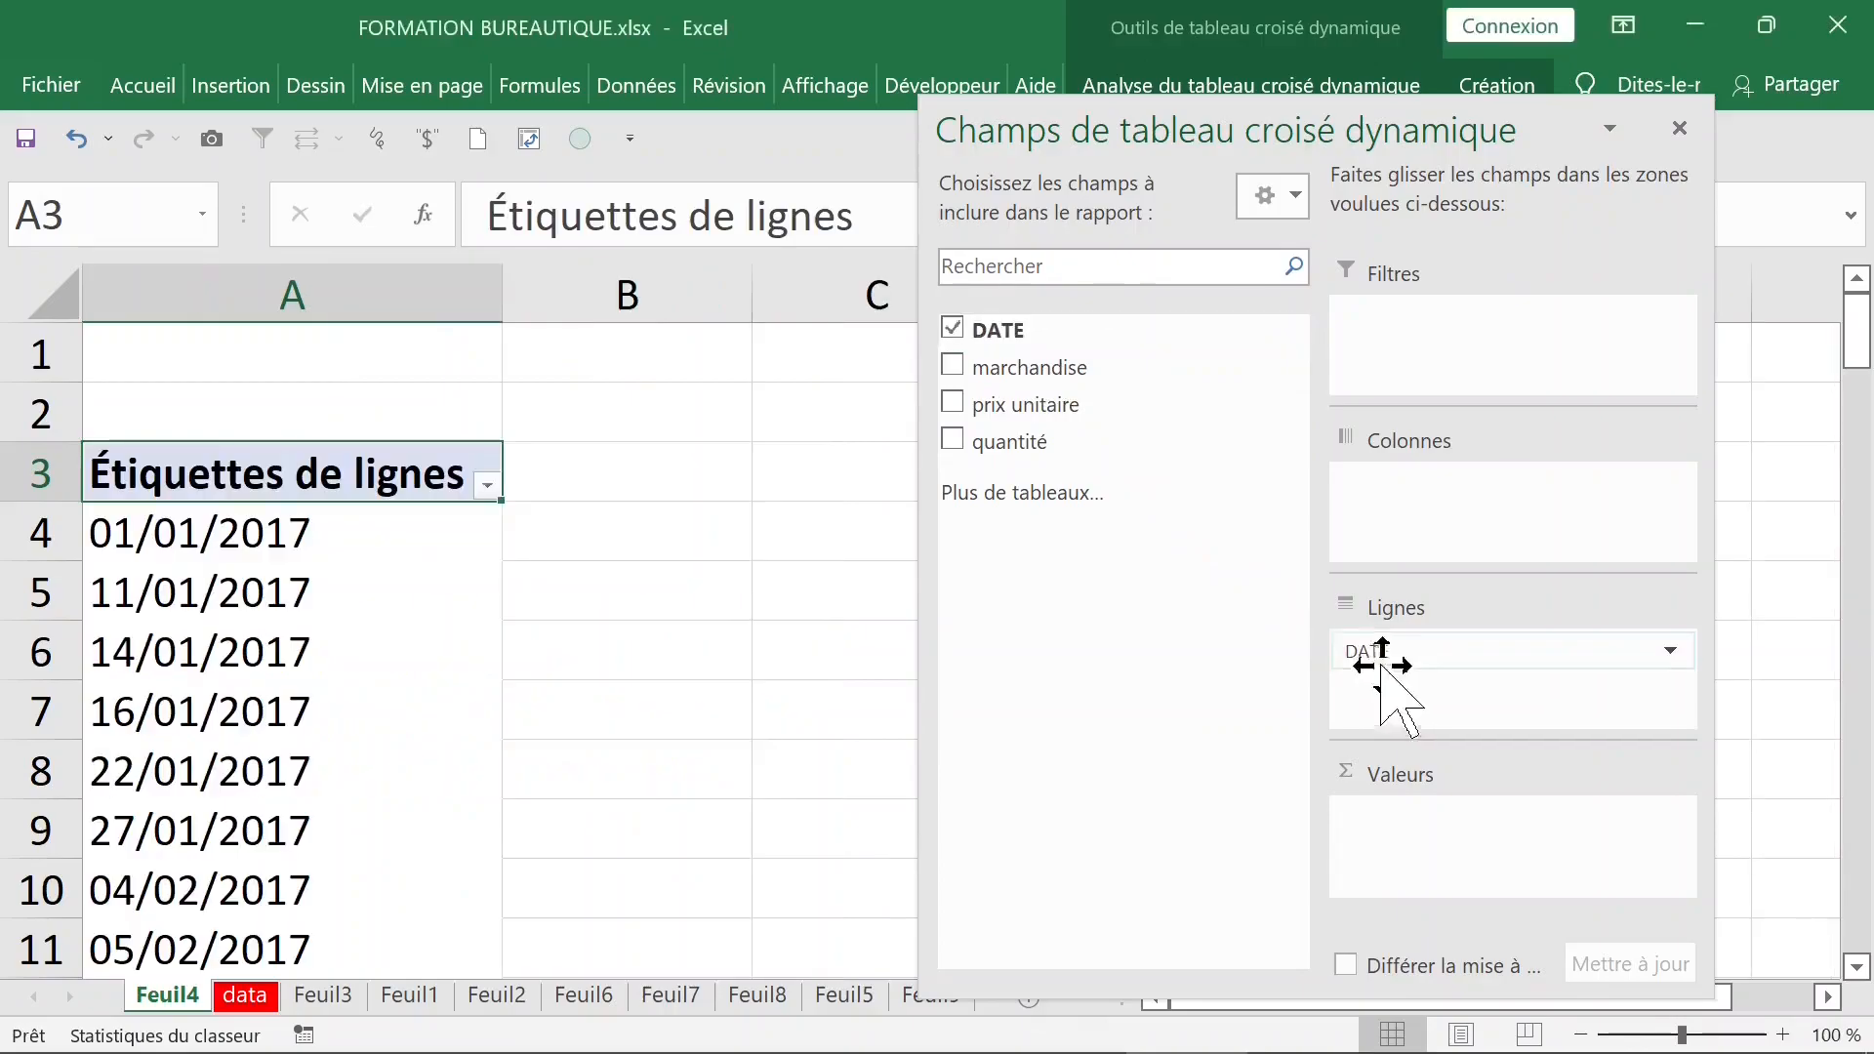
left_click_drag(1035, 442, 1441, 812)
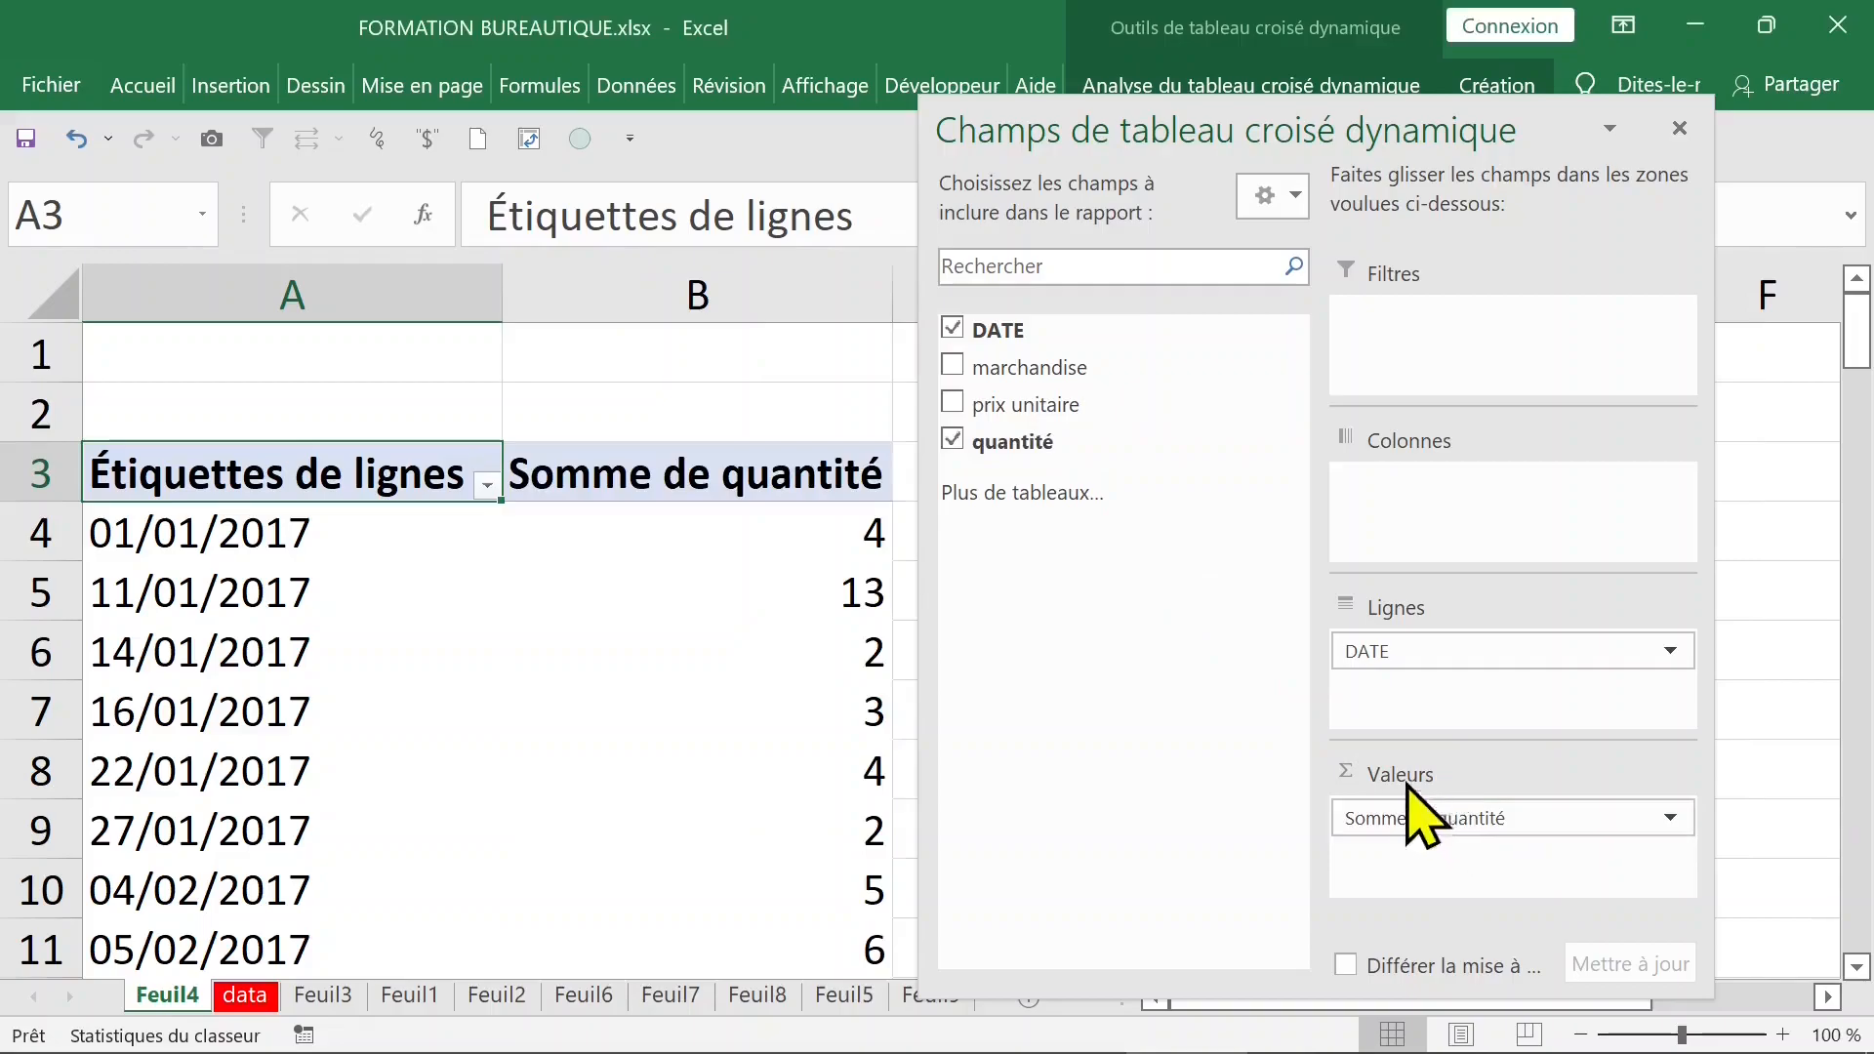
left_click(1680, 129)
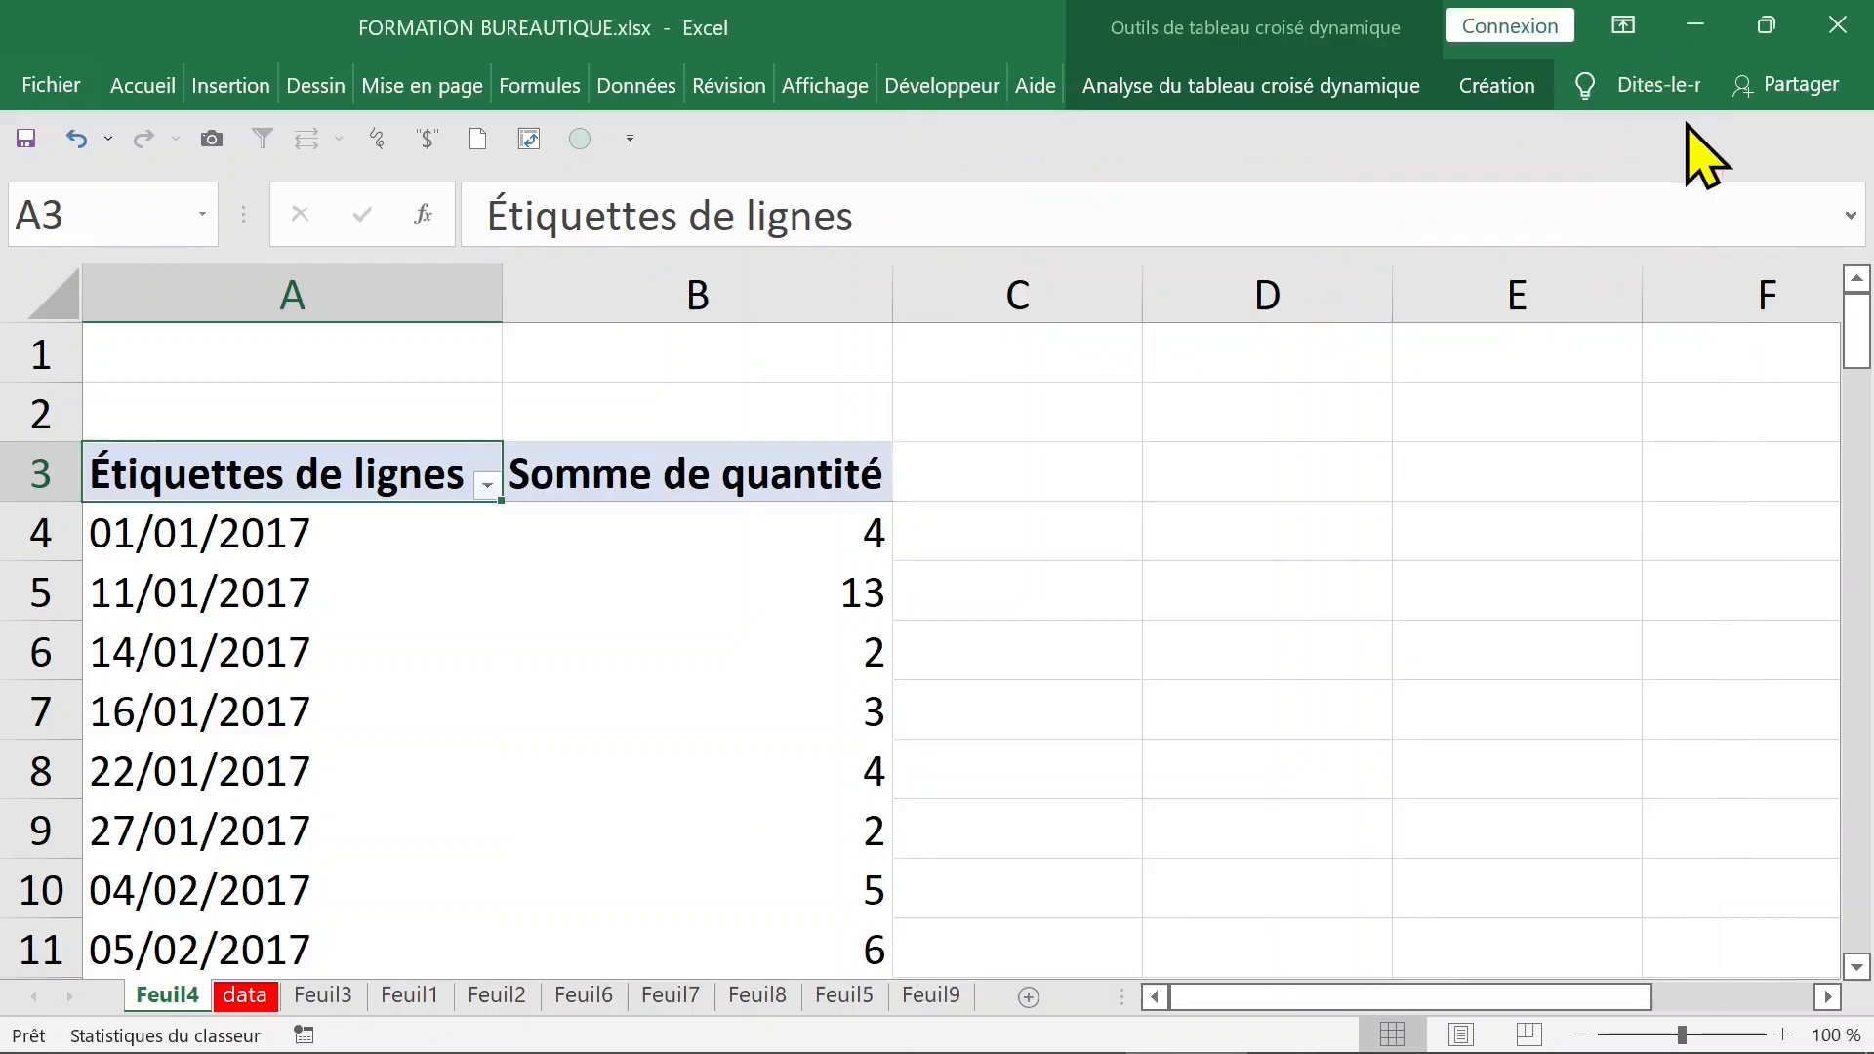
- Group the pivot table's row dates by years only, leaving months unselected
left_click(630, 524)
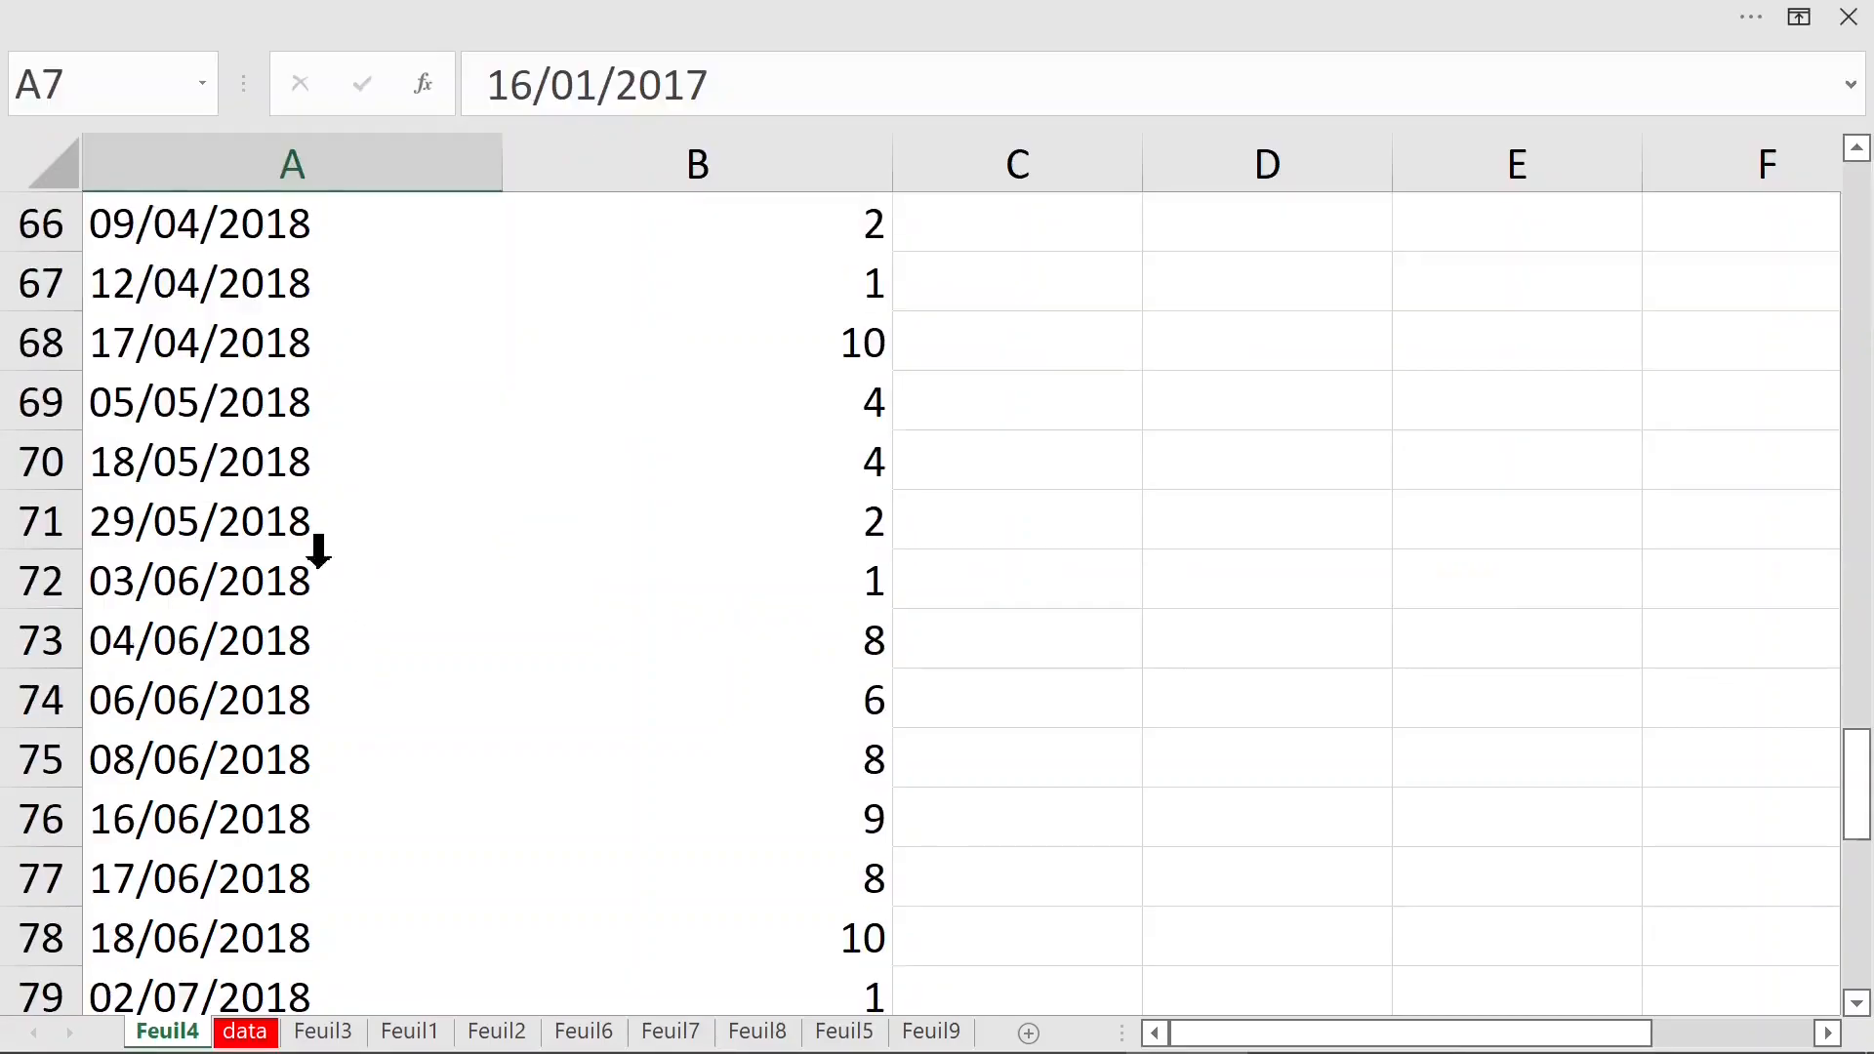
left_click(316, 539)
key("ctrl+Down")
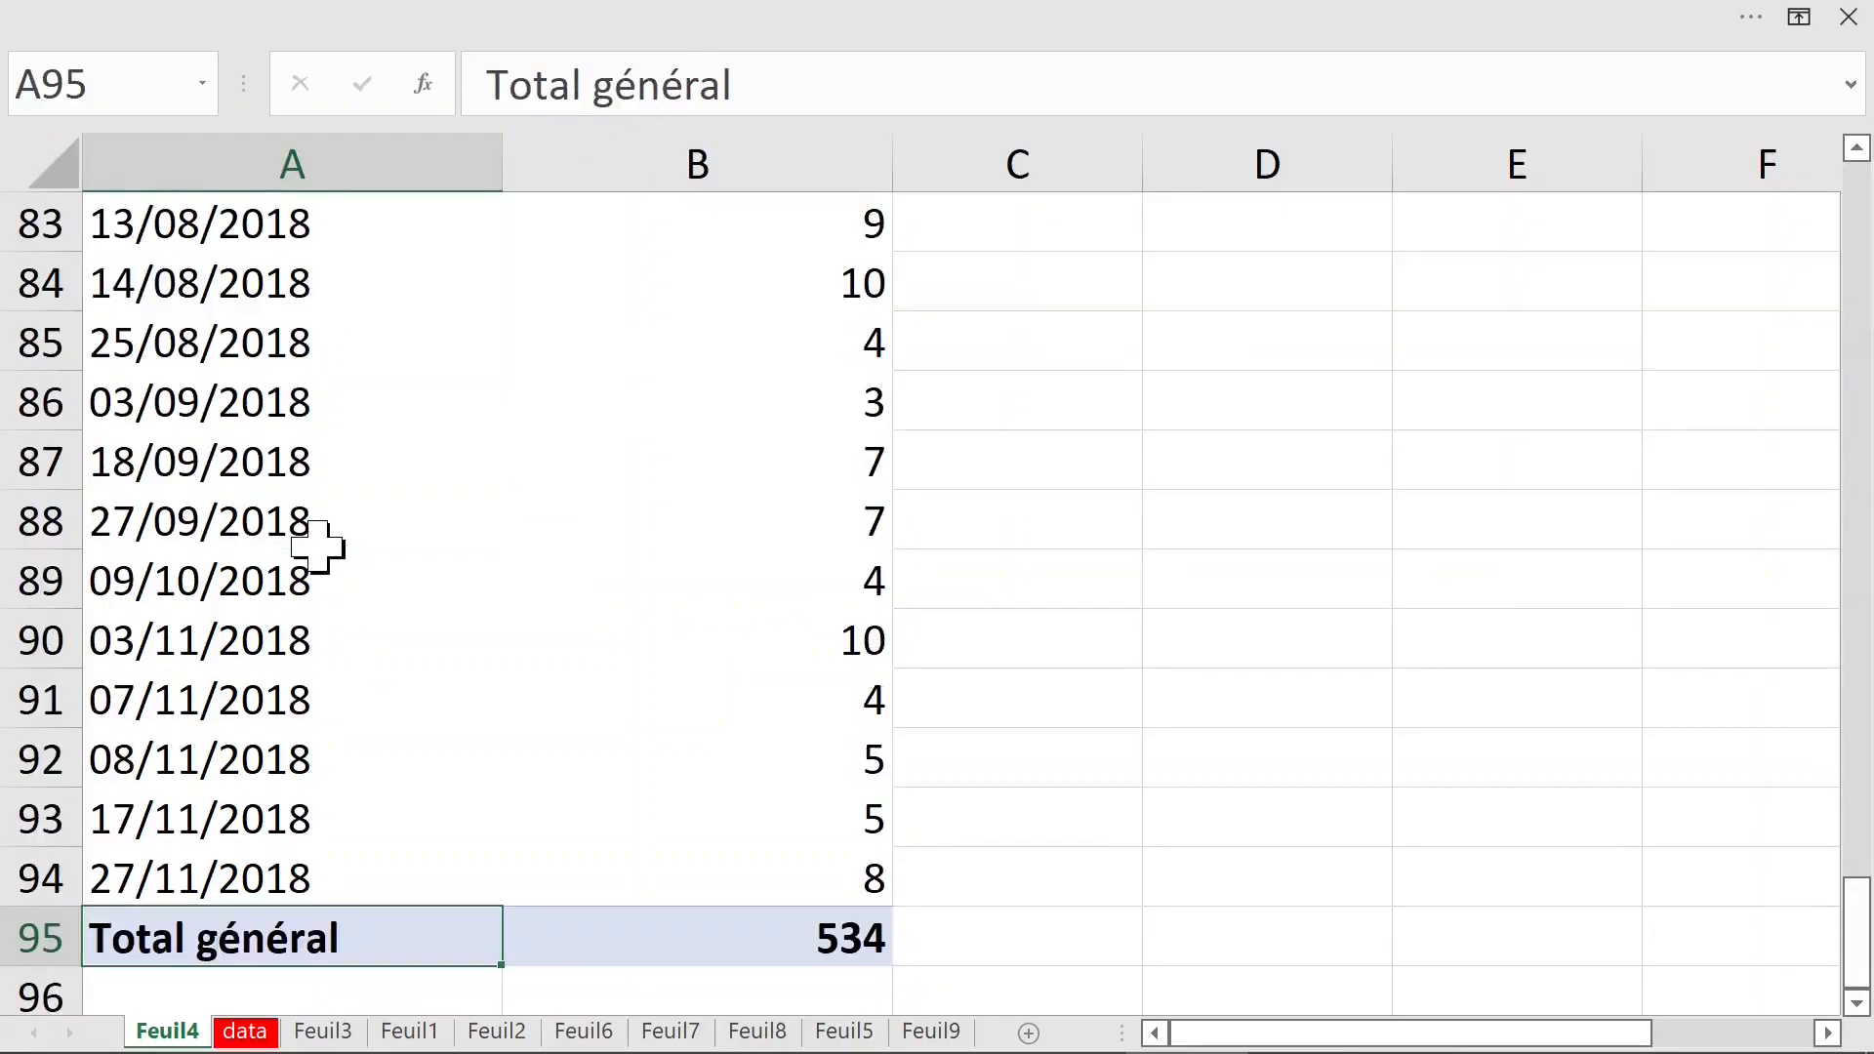
left_click(742, 922)
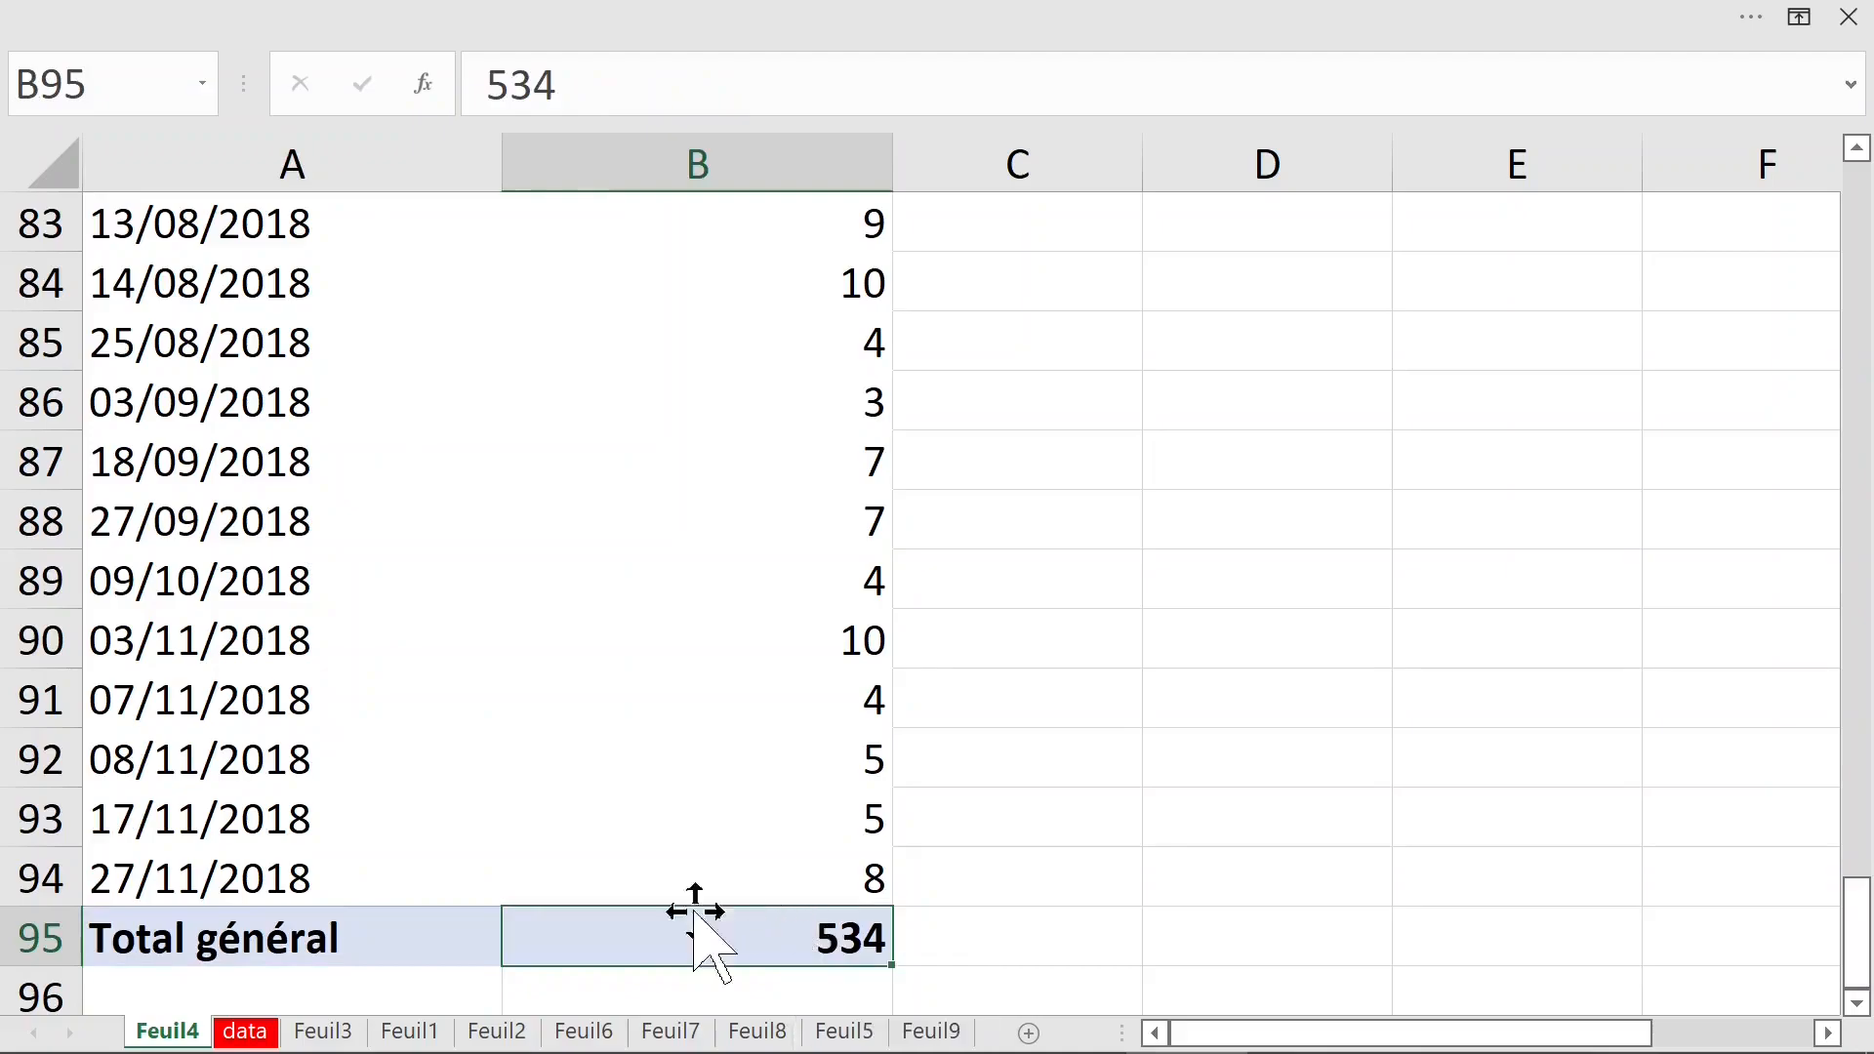
left_click(242, 841)
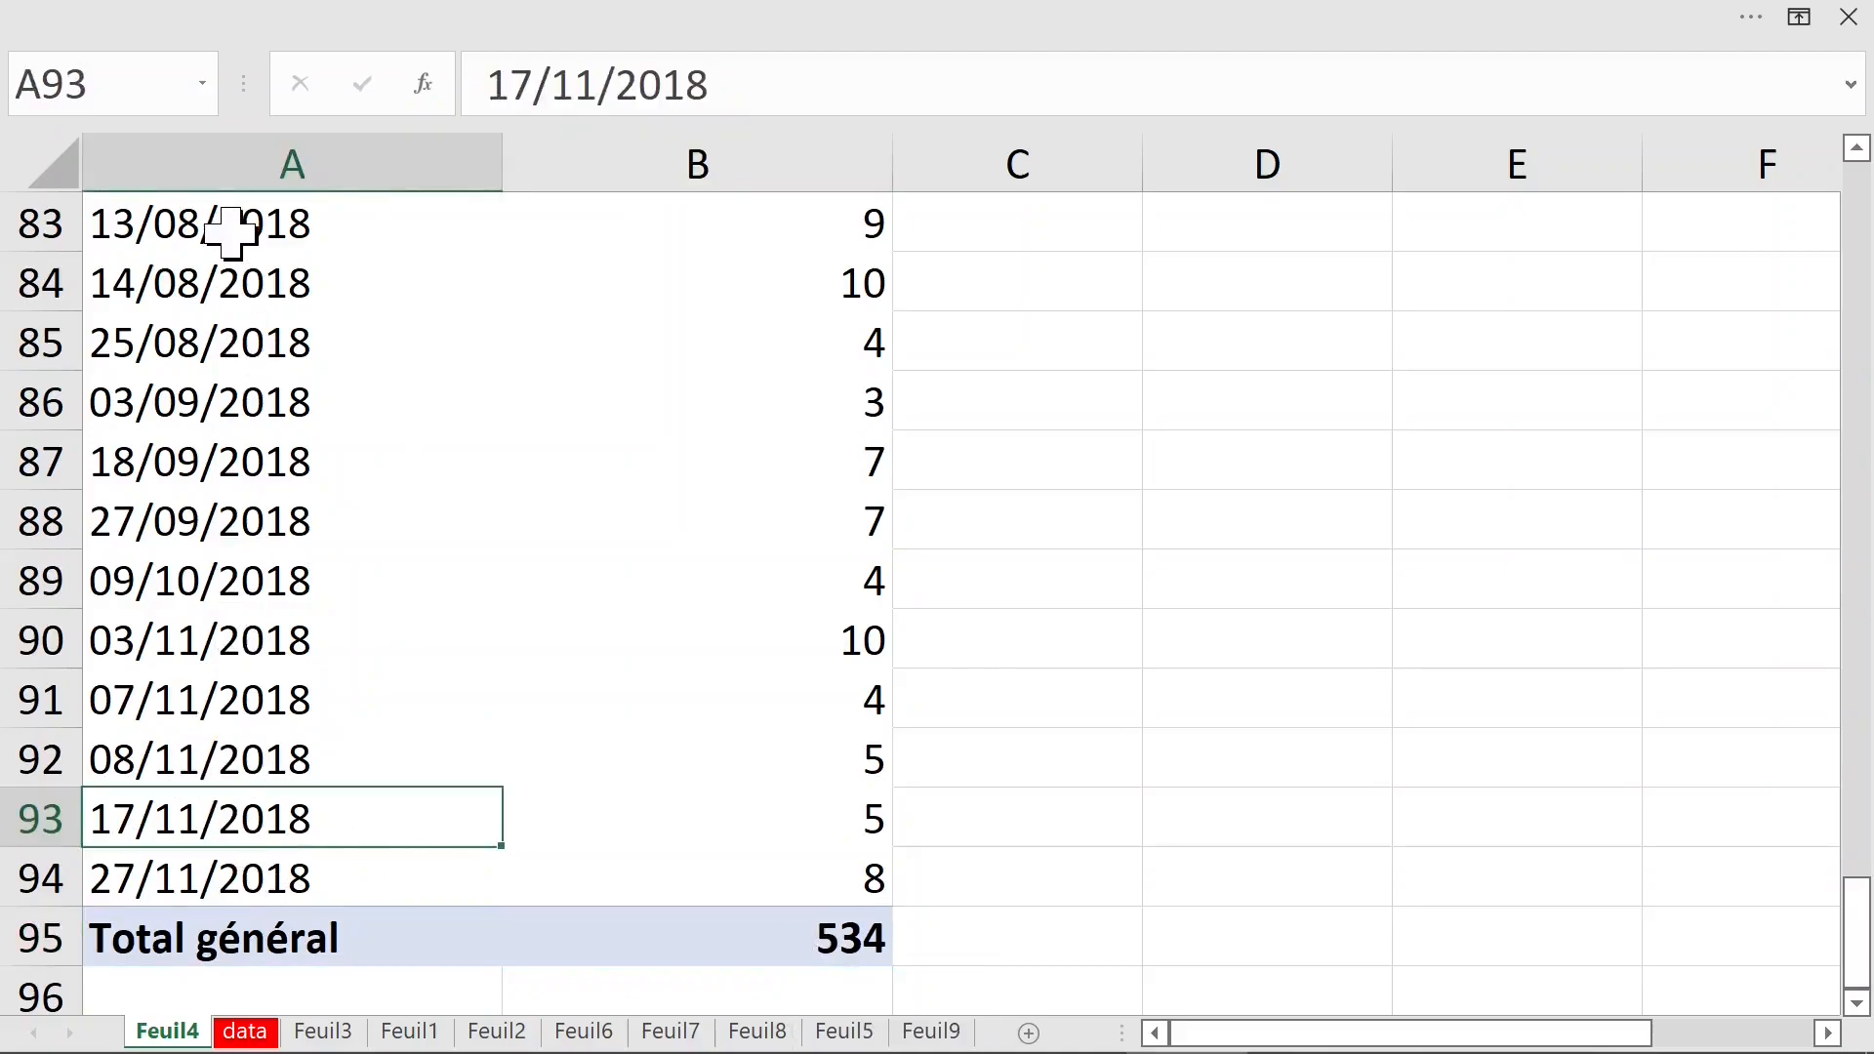
left_click(231, 235)
right_click(234, 234)
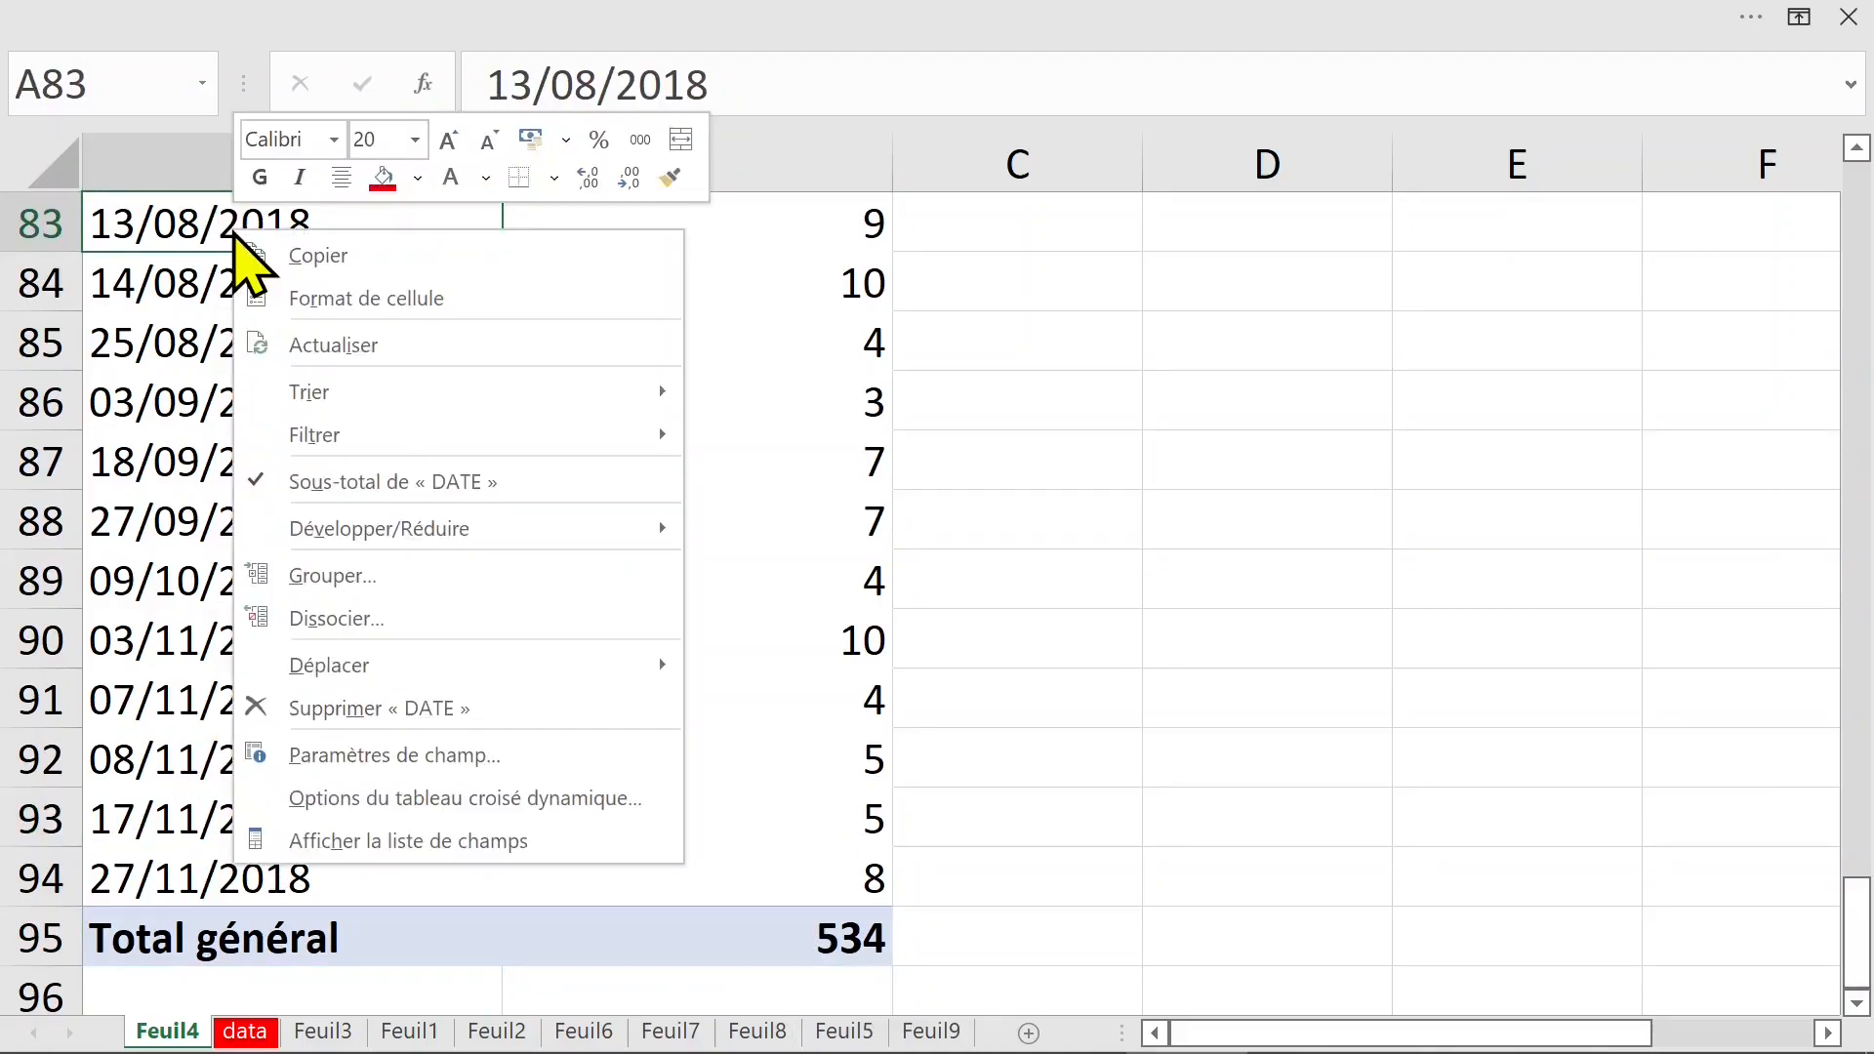
left_click(396, 584)
left_click(273, 681)
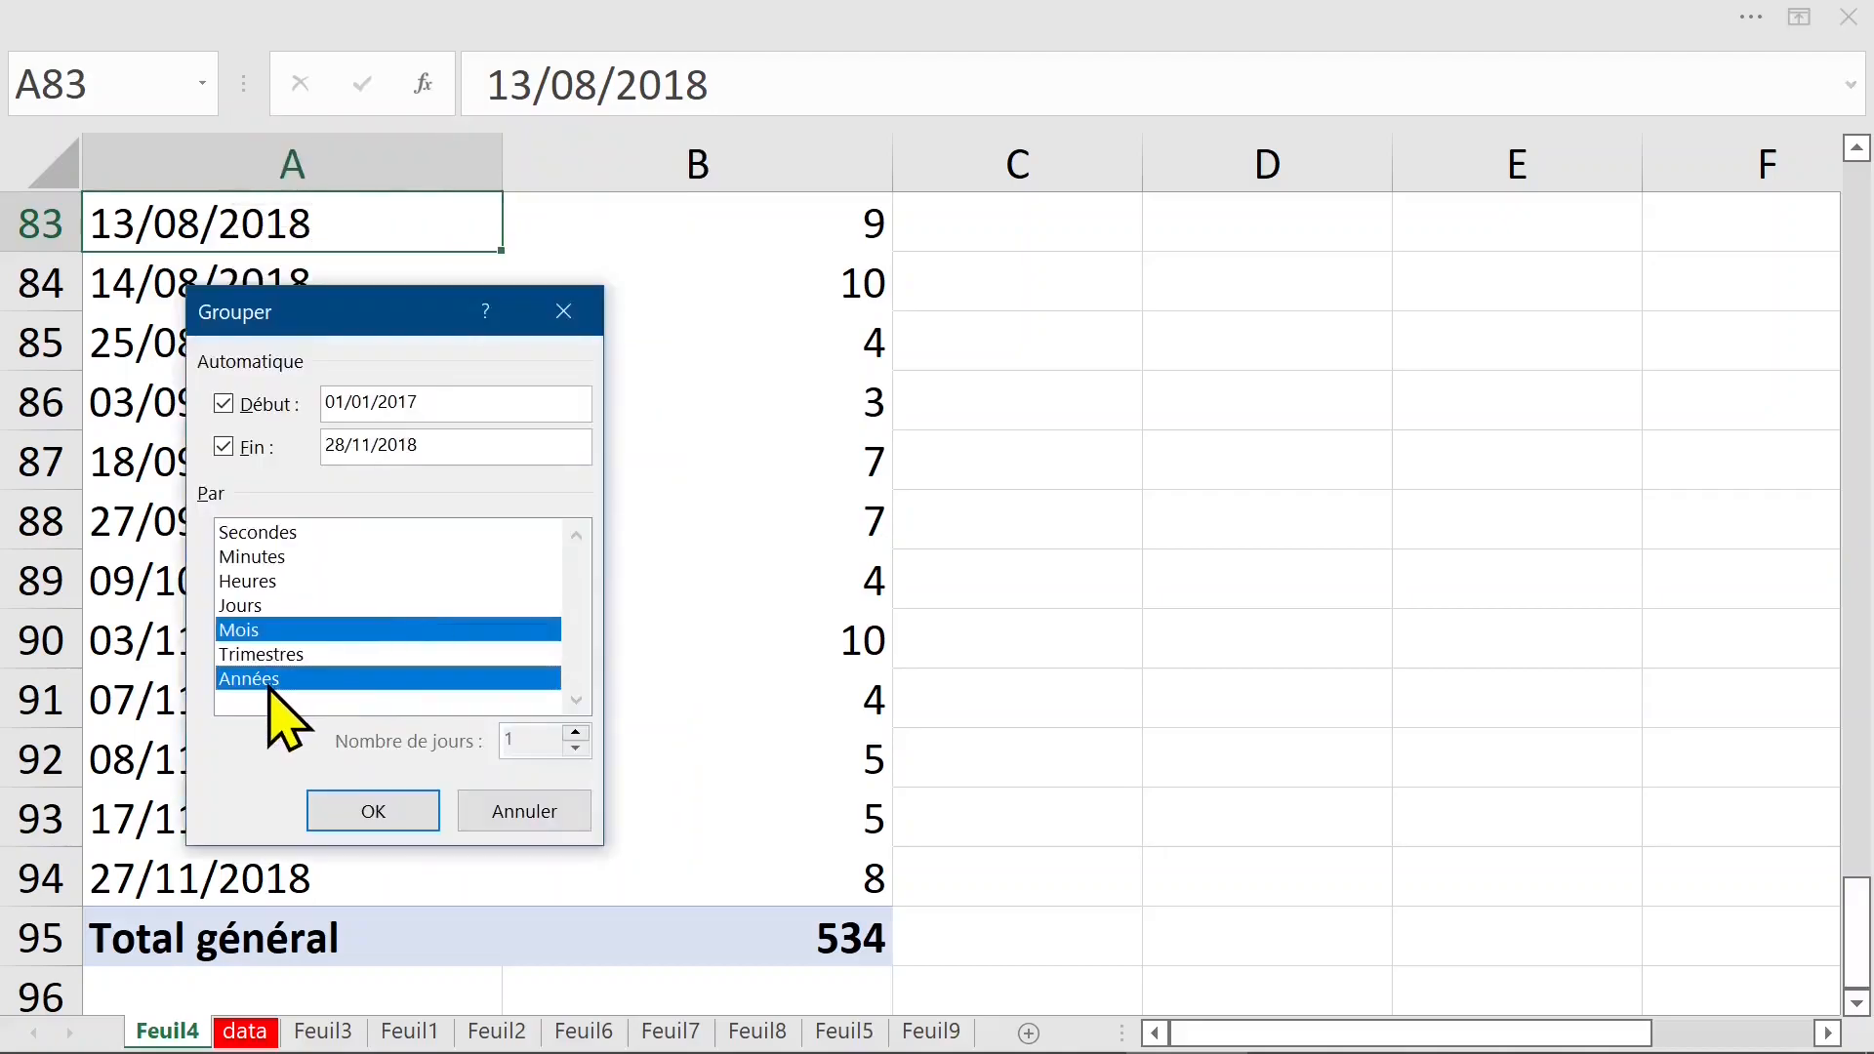
left_click(260, 631)
left_click(408, 818)
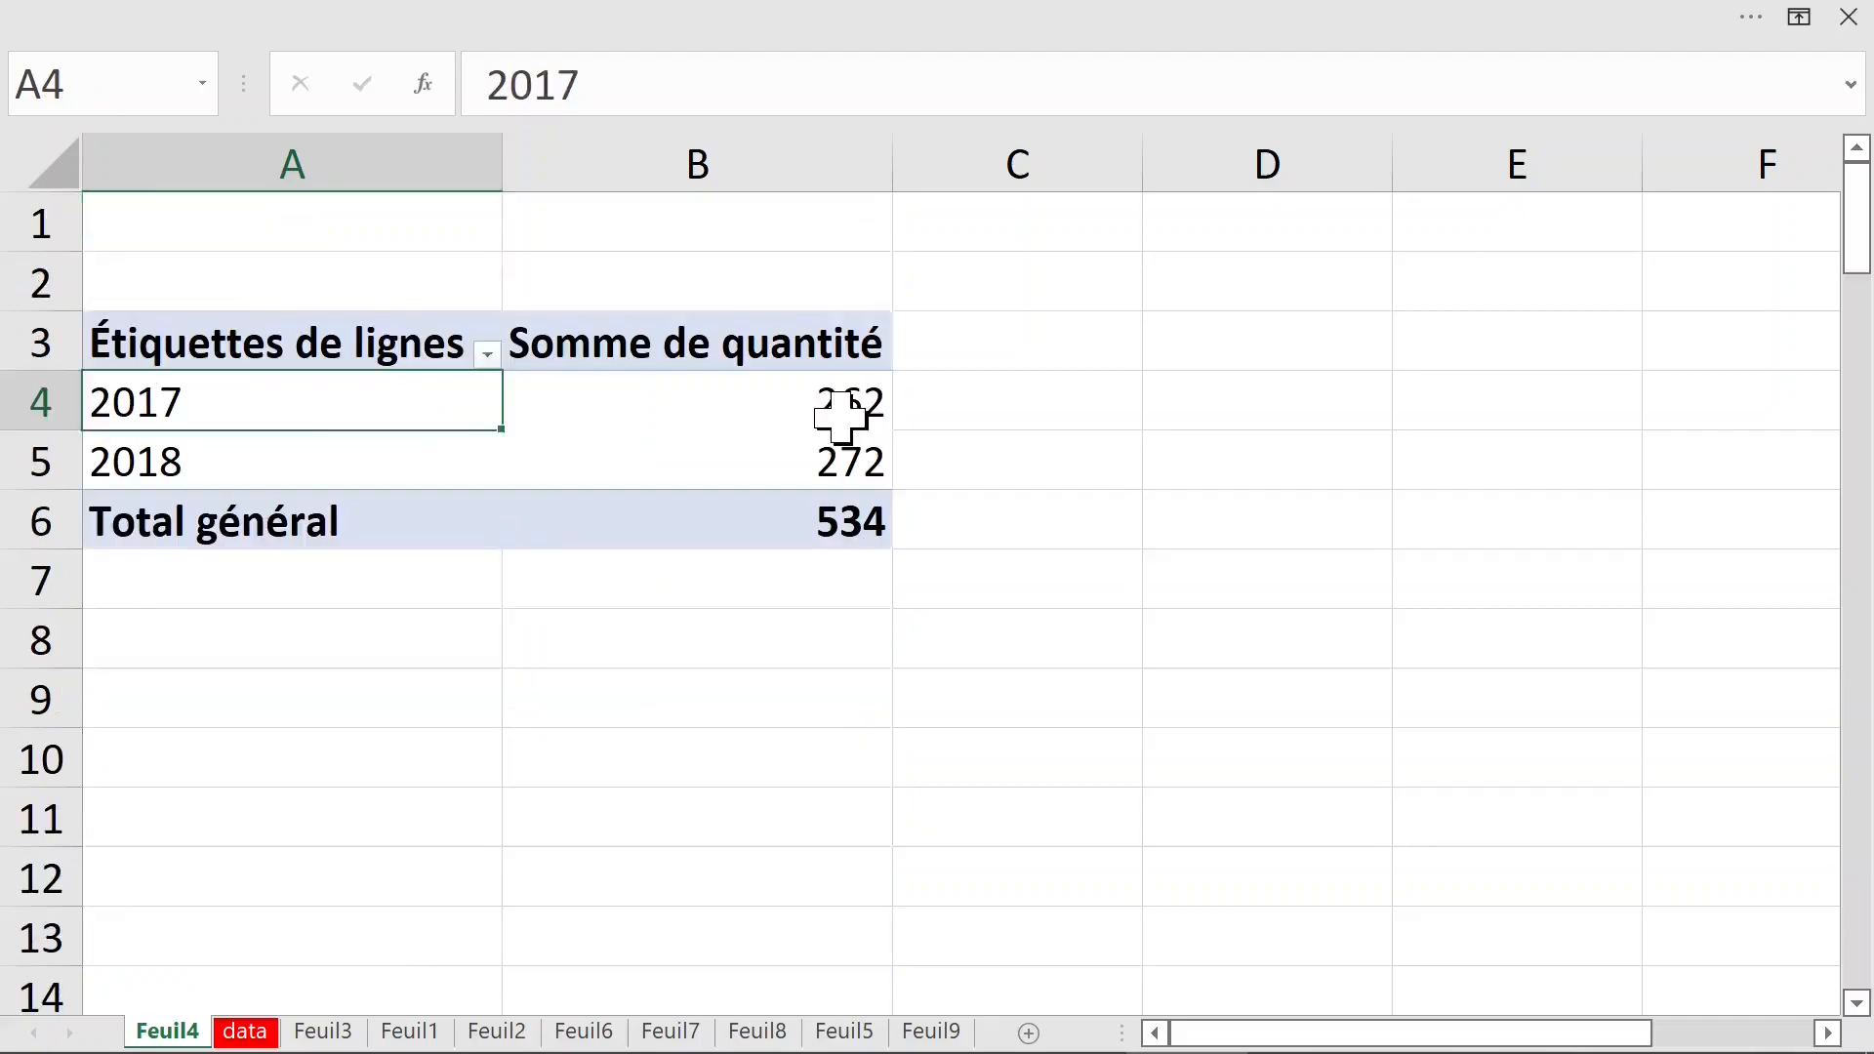
- Move the DATE field to the pivot table's columns and add marchandise as the row field
left_click(835, 415)
left_click(813, 452)
left_click(257, 403)
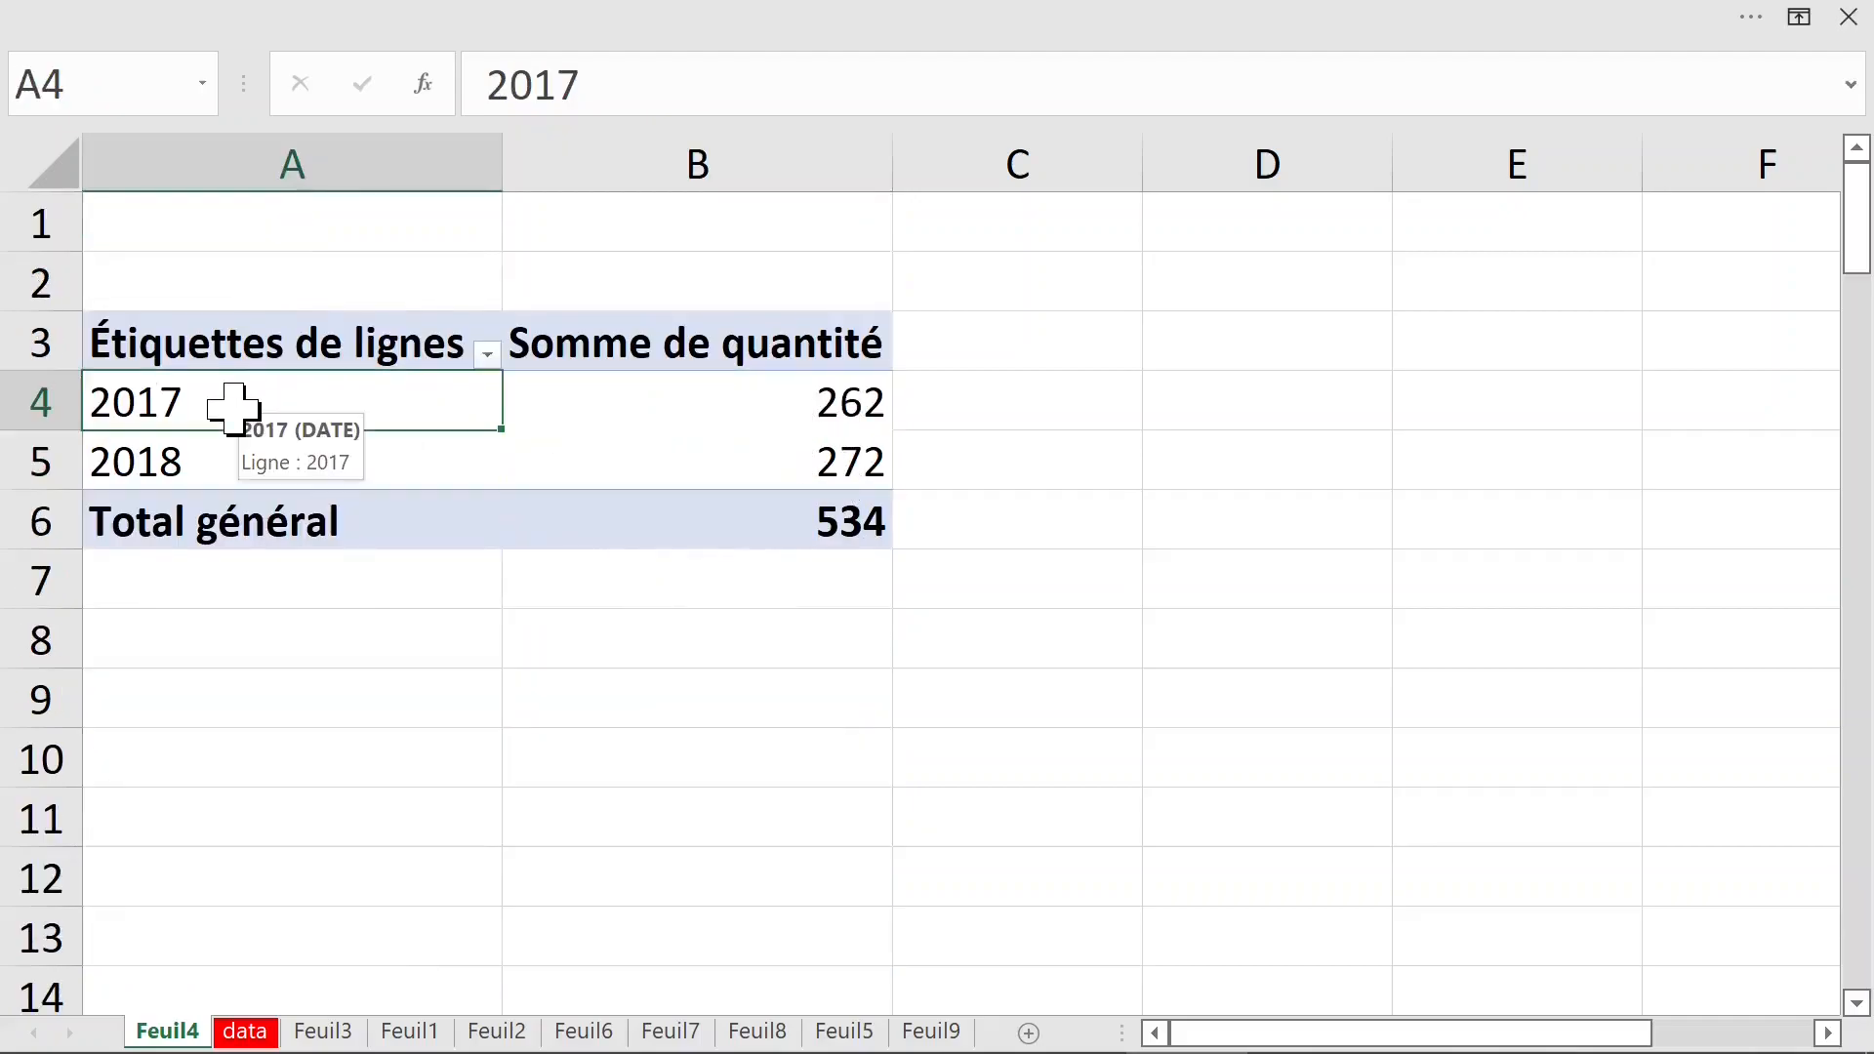
right_click(238, 410)
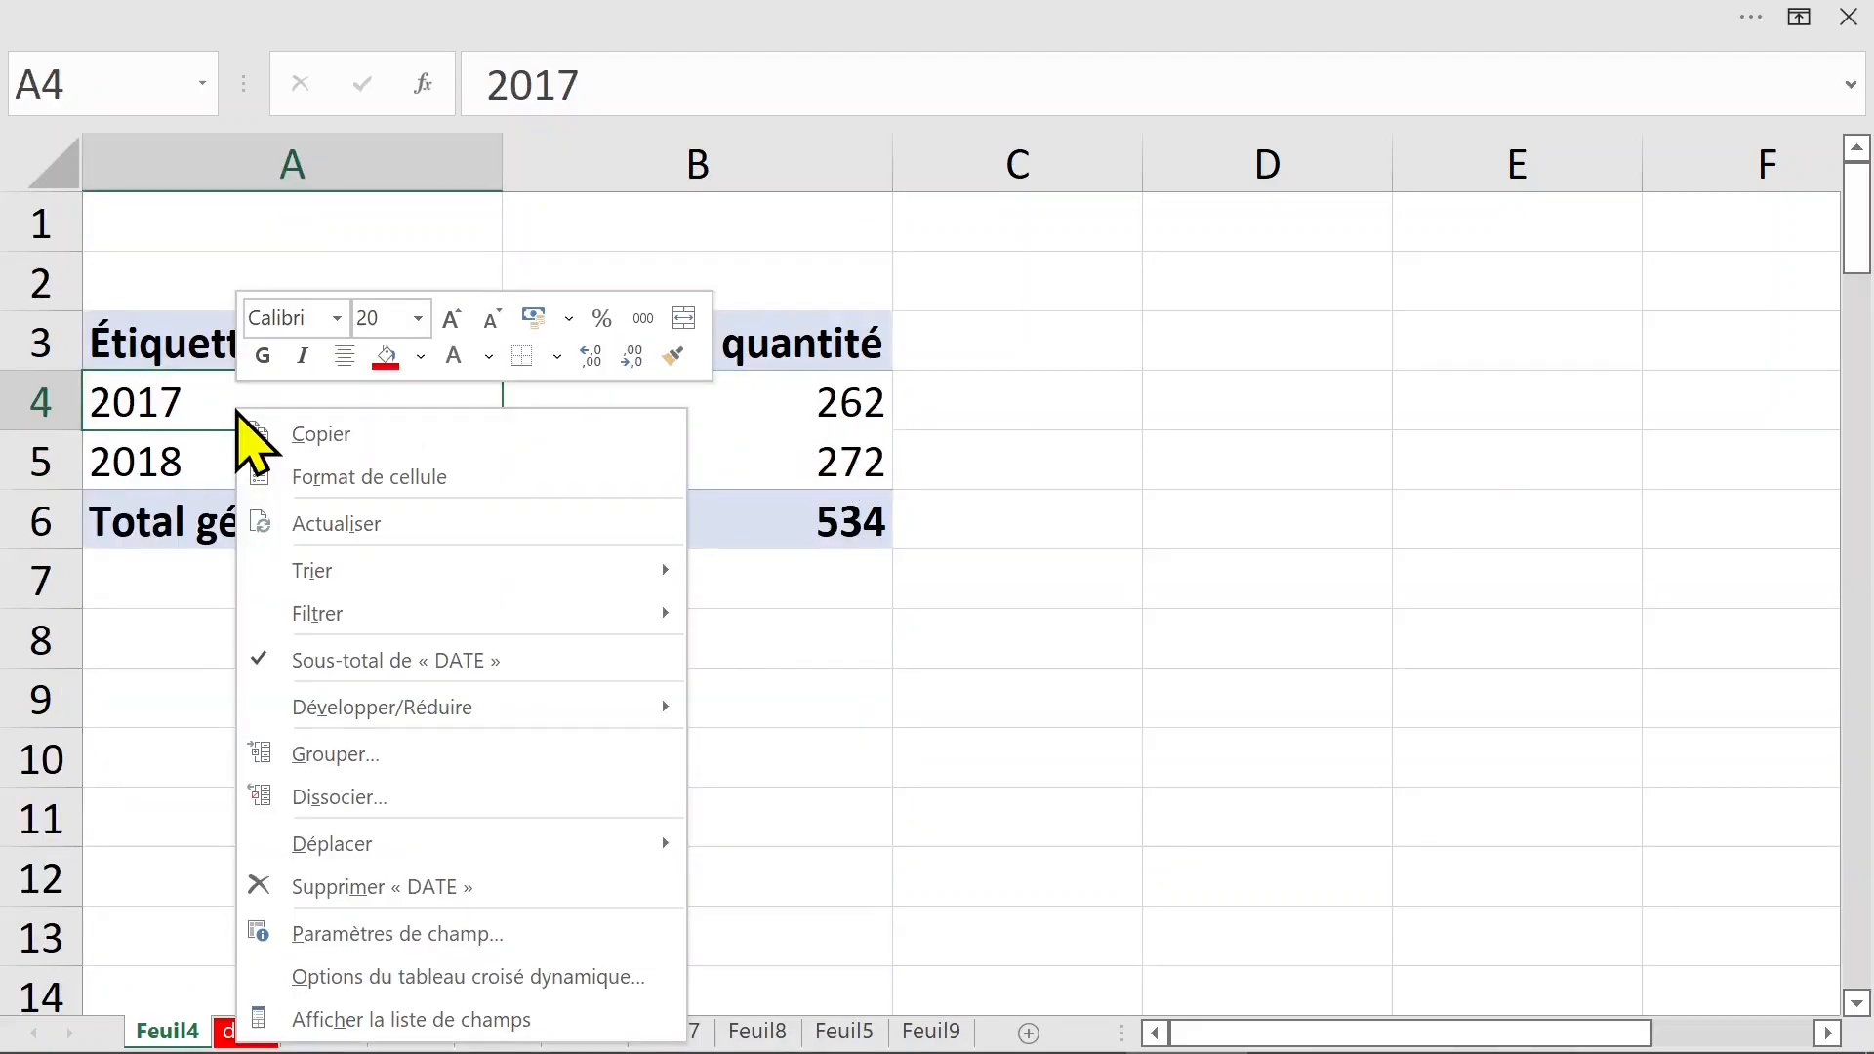
left_click(448, 1018)
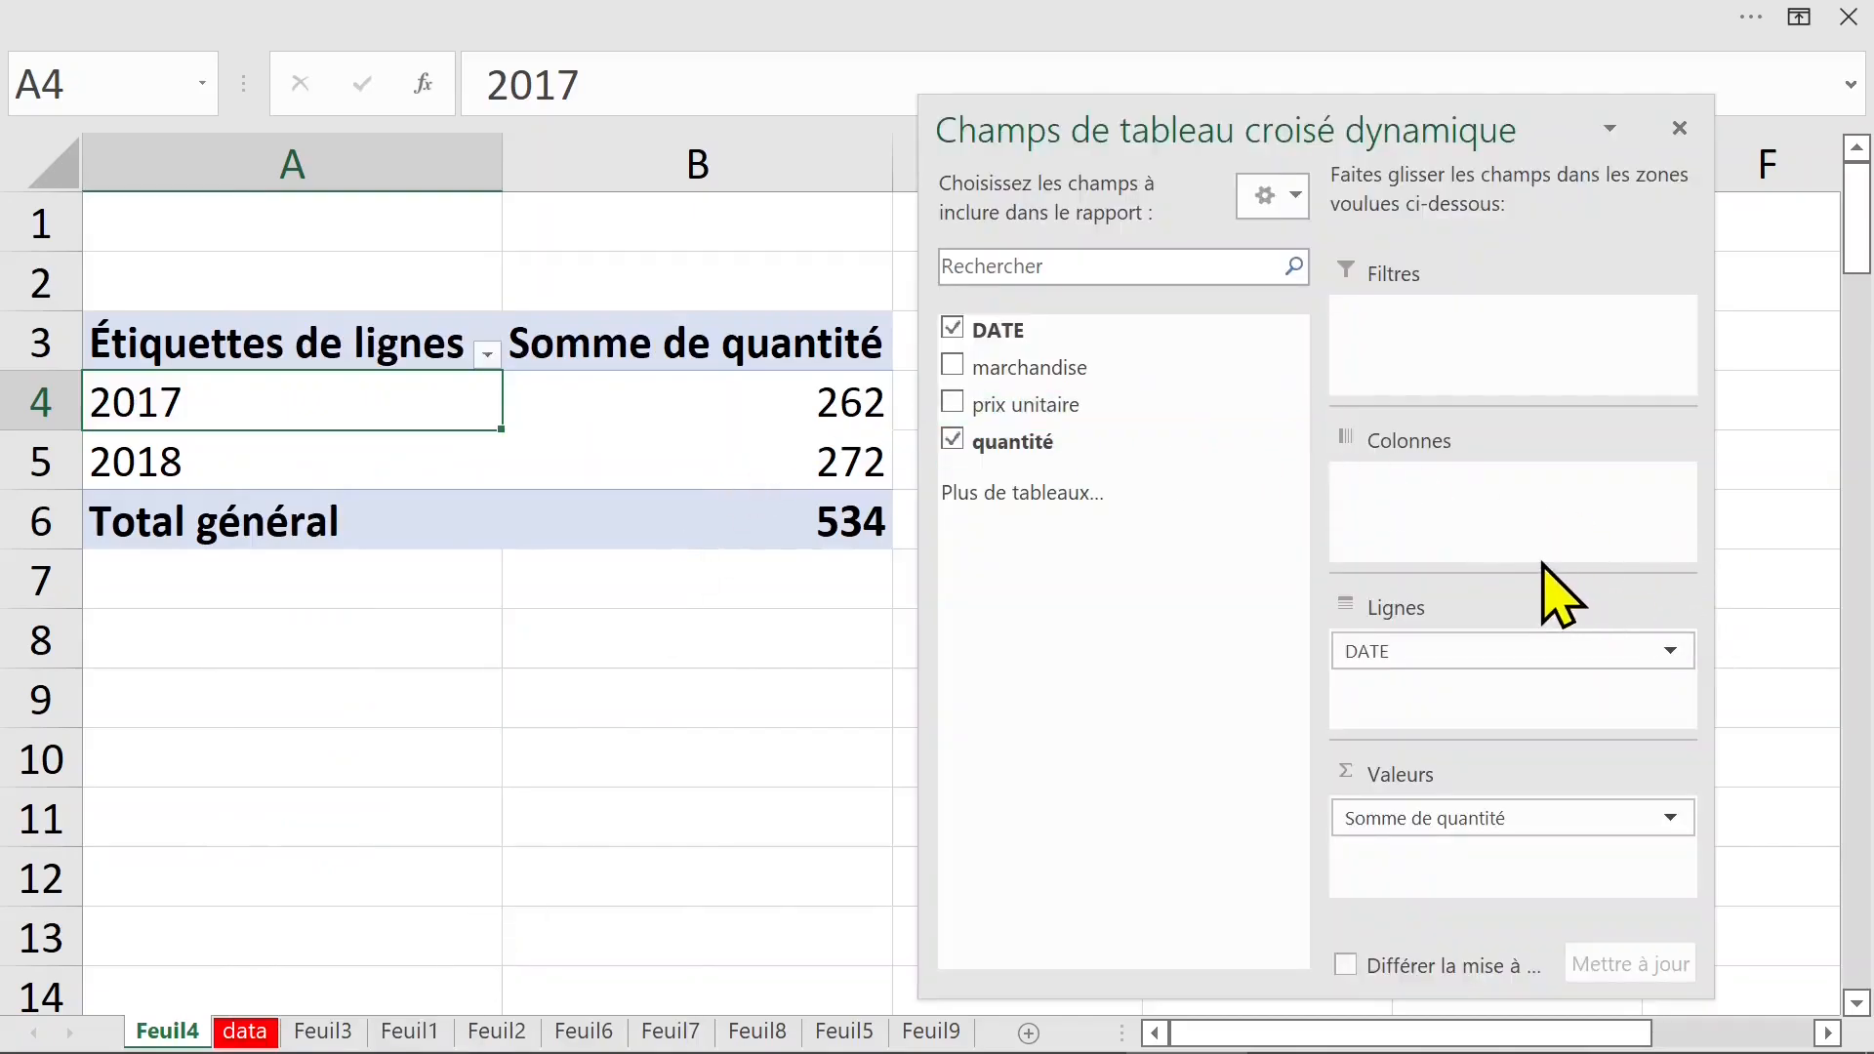
left_click_drag(1443, 650, 1445, 473)
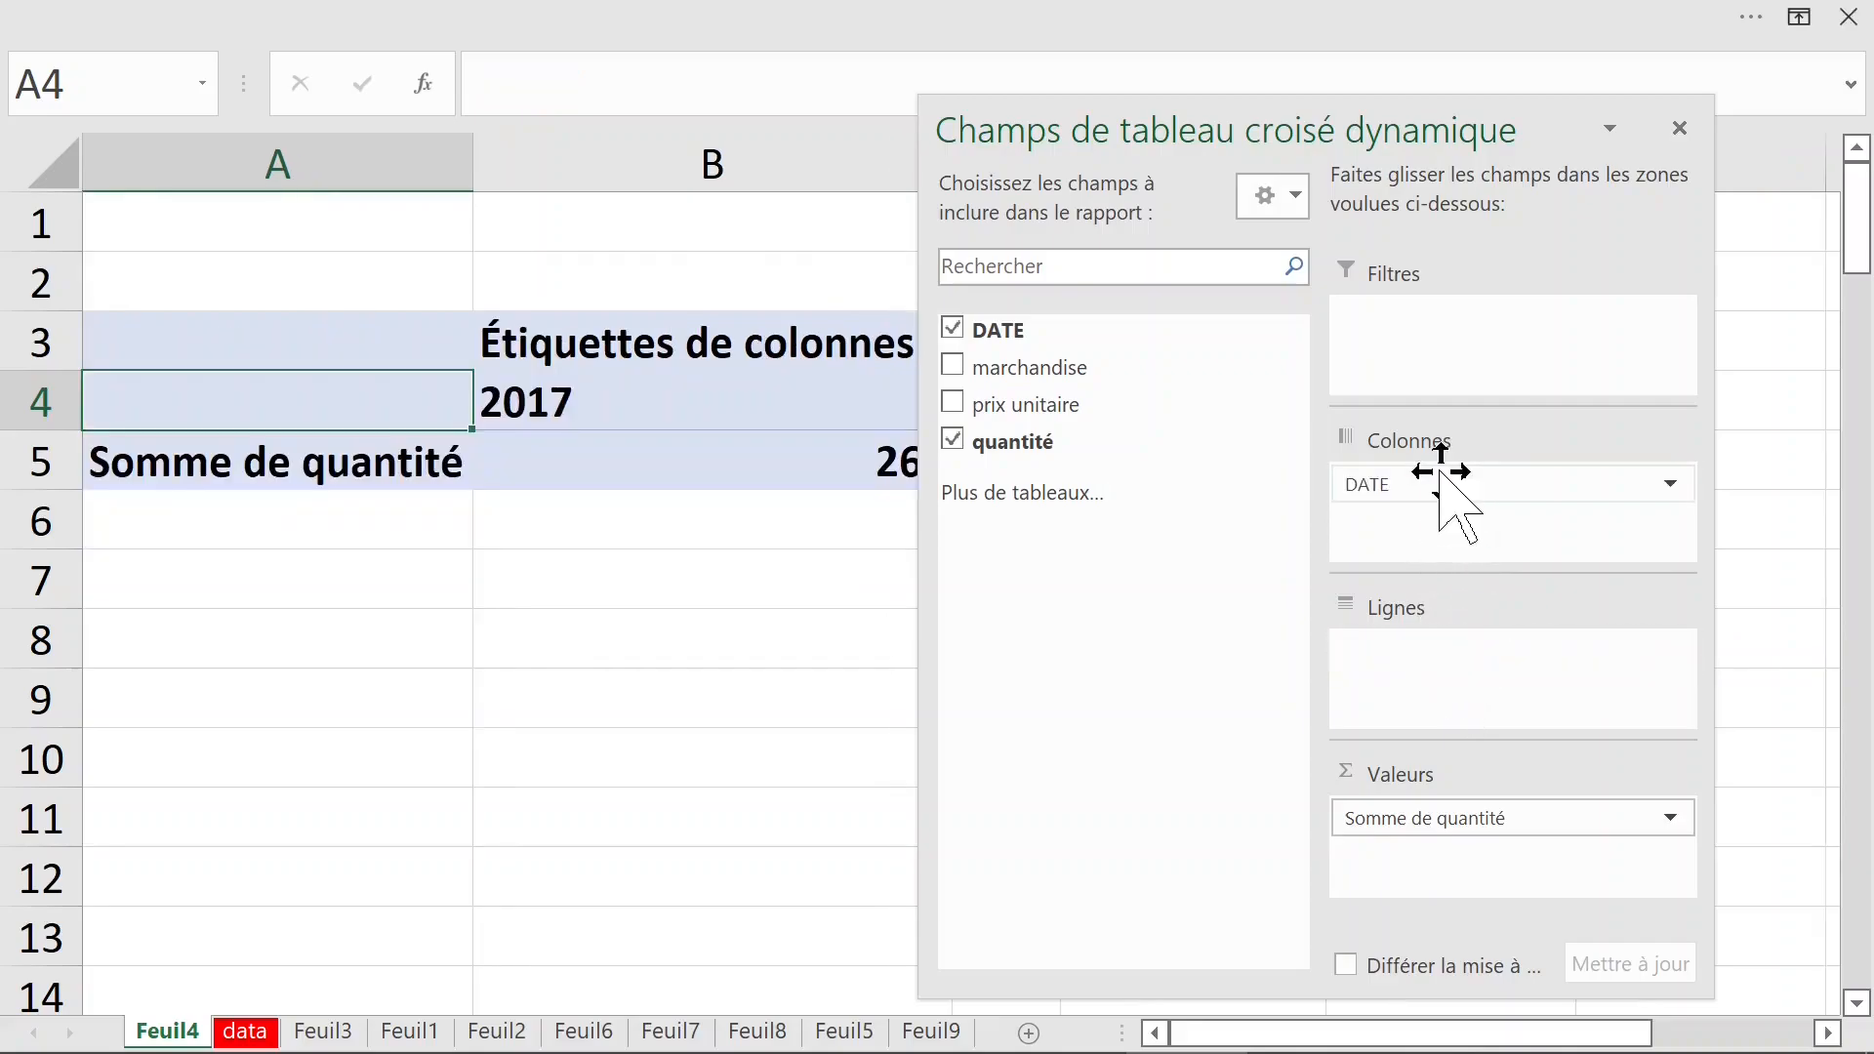
left_click_drag(1129, 377, 1394, 651)
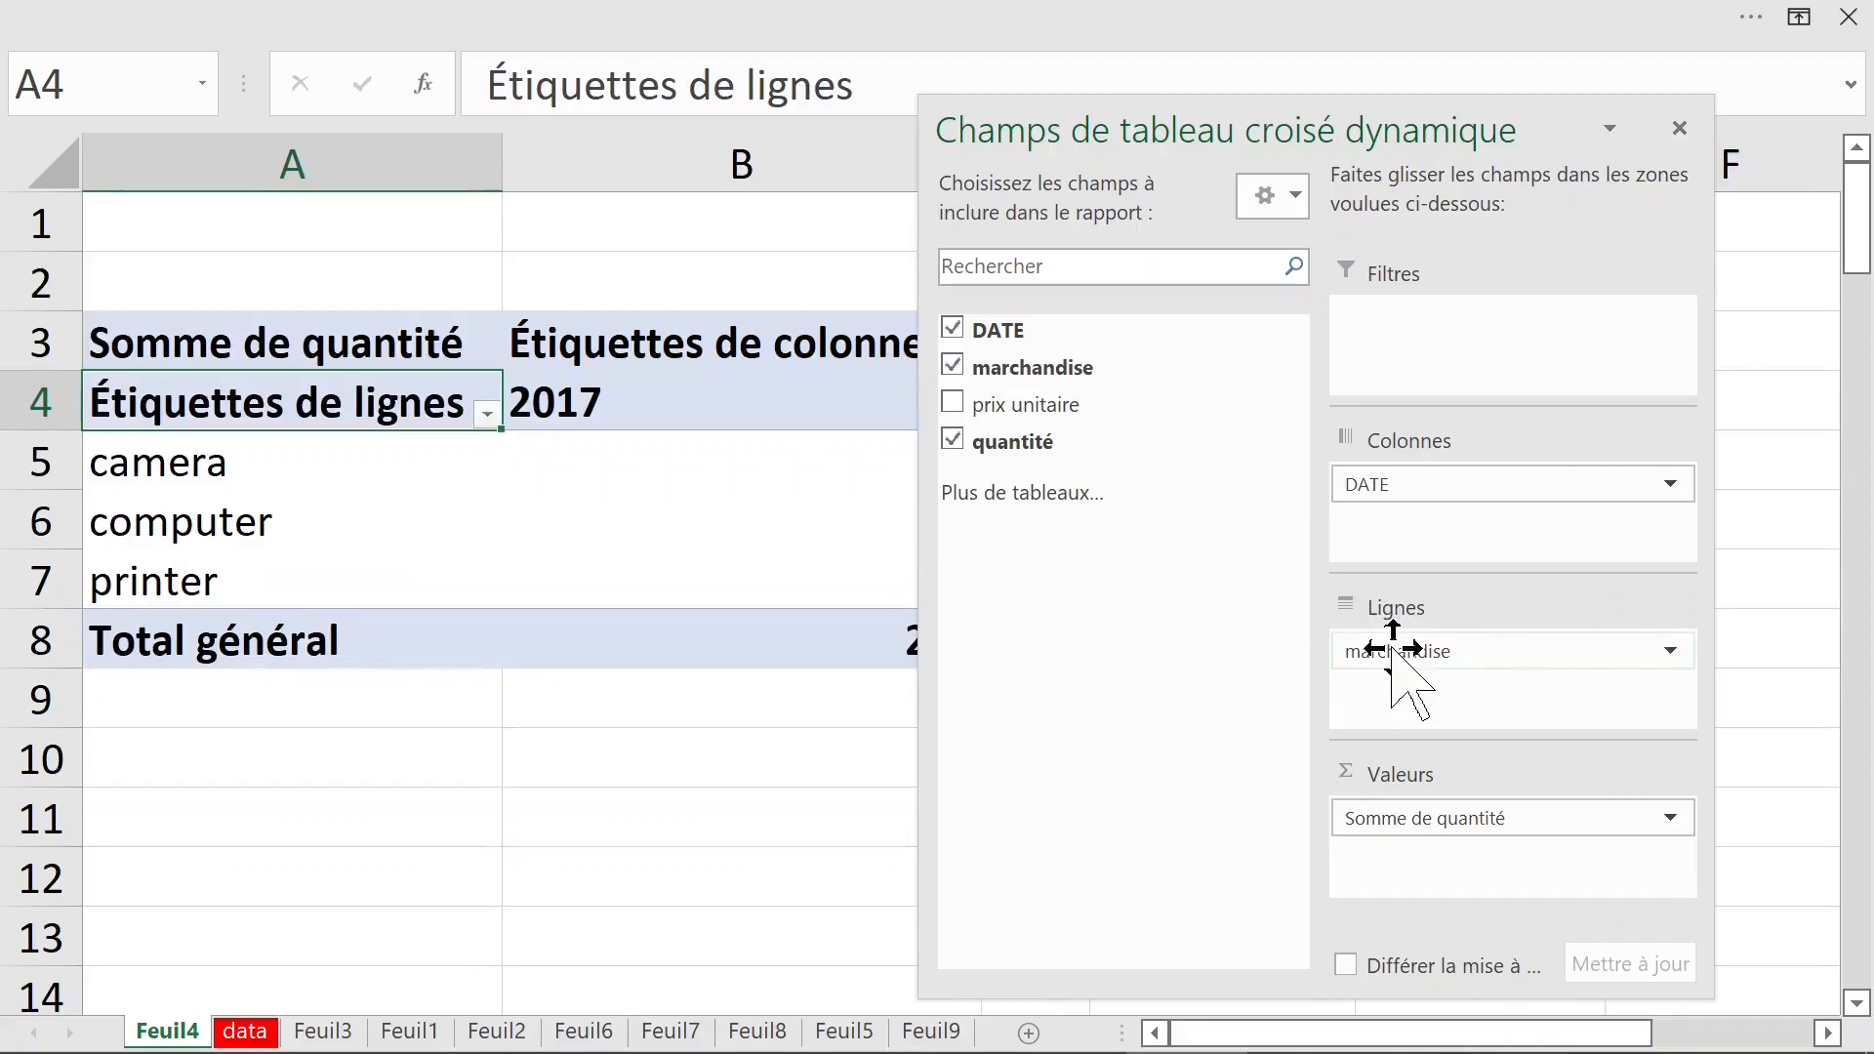
left_click(714, 732)
left_click(808, 494)
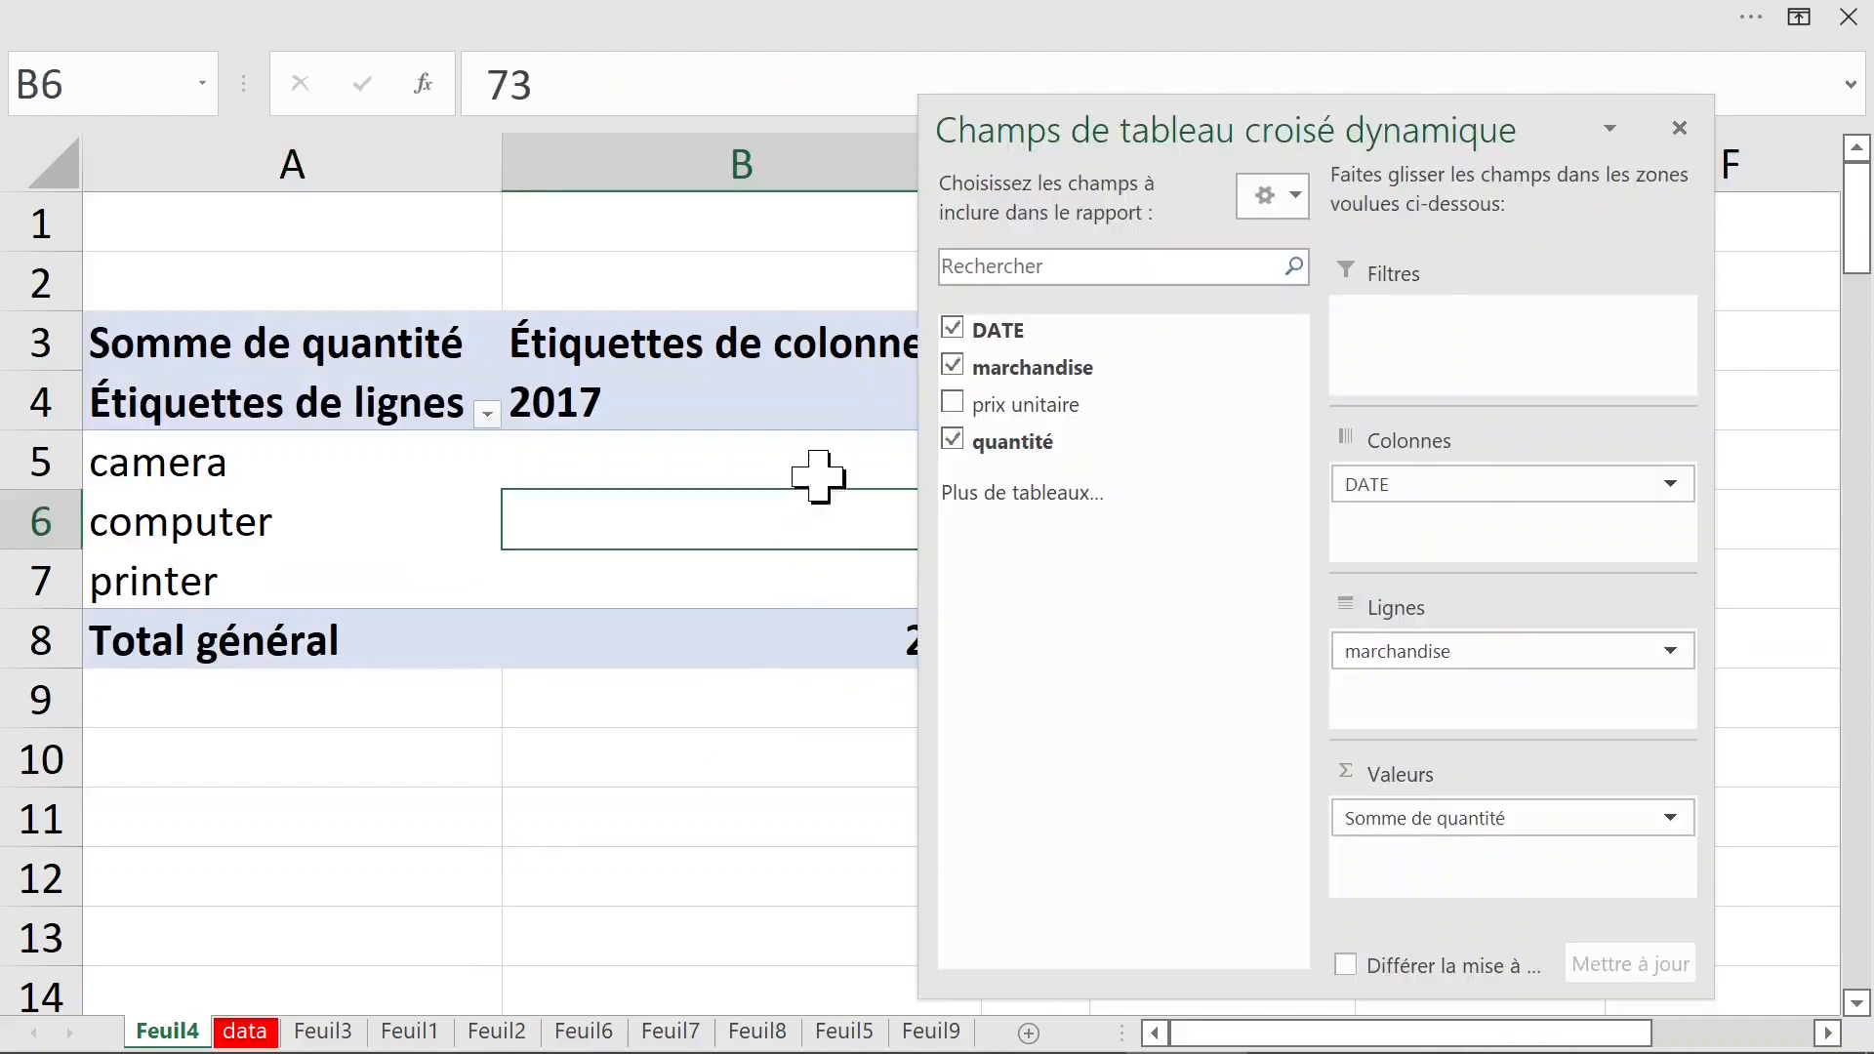
left_click(1679, 128)
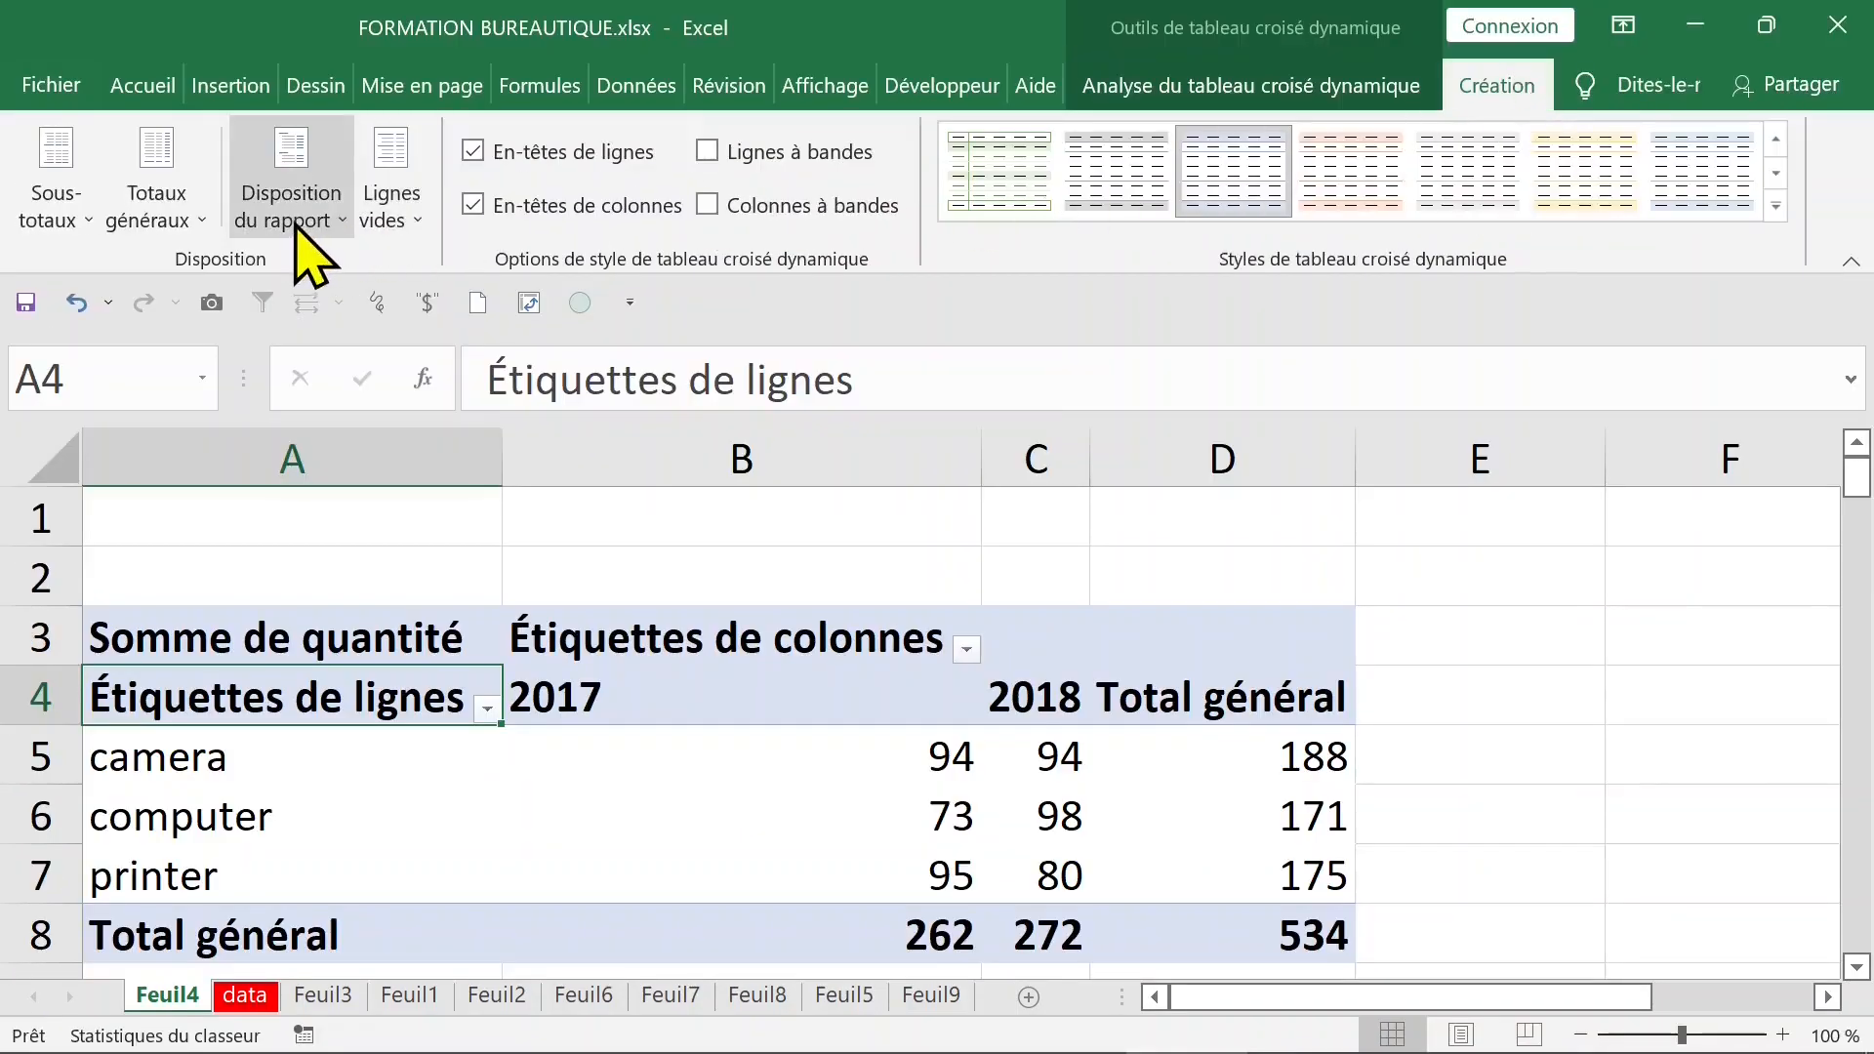
- Change the pivot table's report layout to one that uses the field names marchandise and DATE as headers
left_click(304, 219)
left_click(416, 447)
left_click(376, 518)
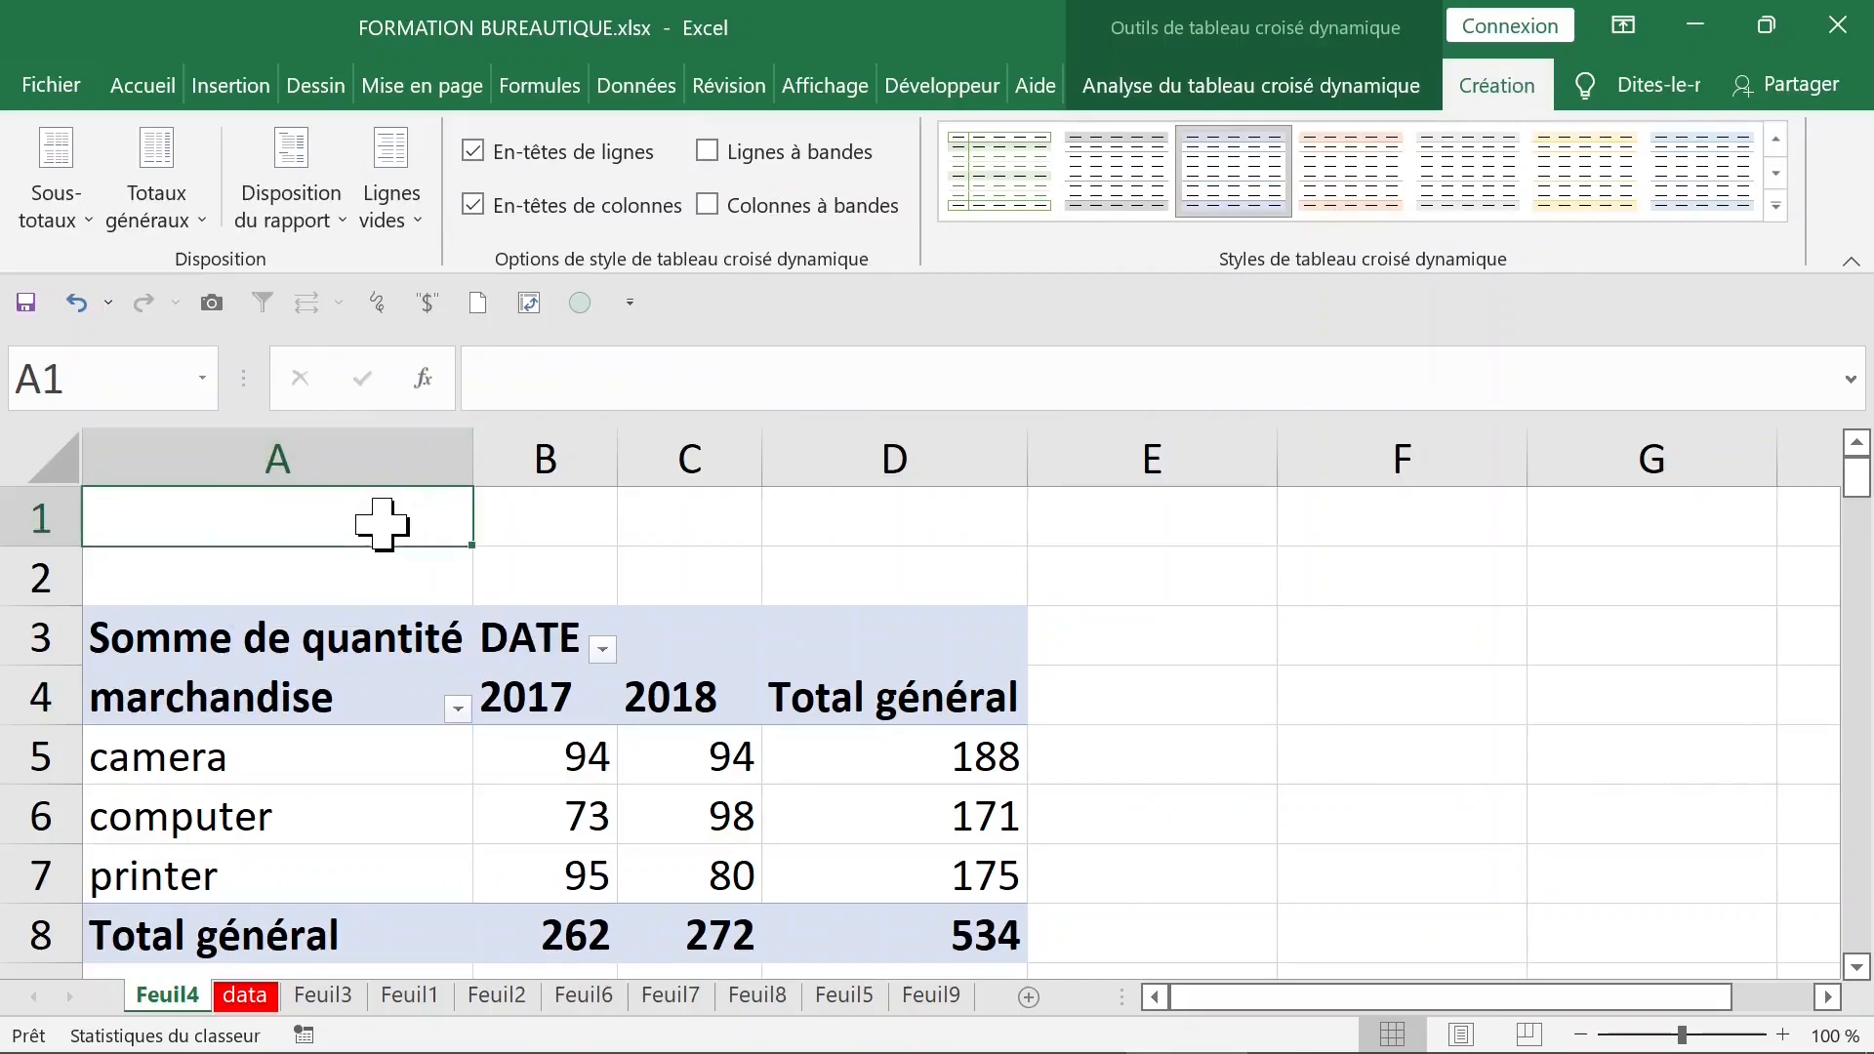
double_click(178, 100)
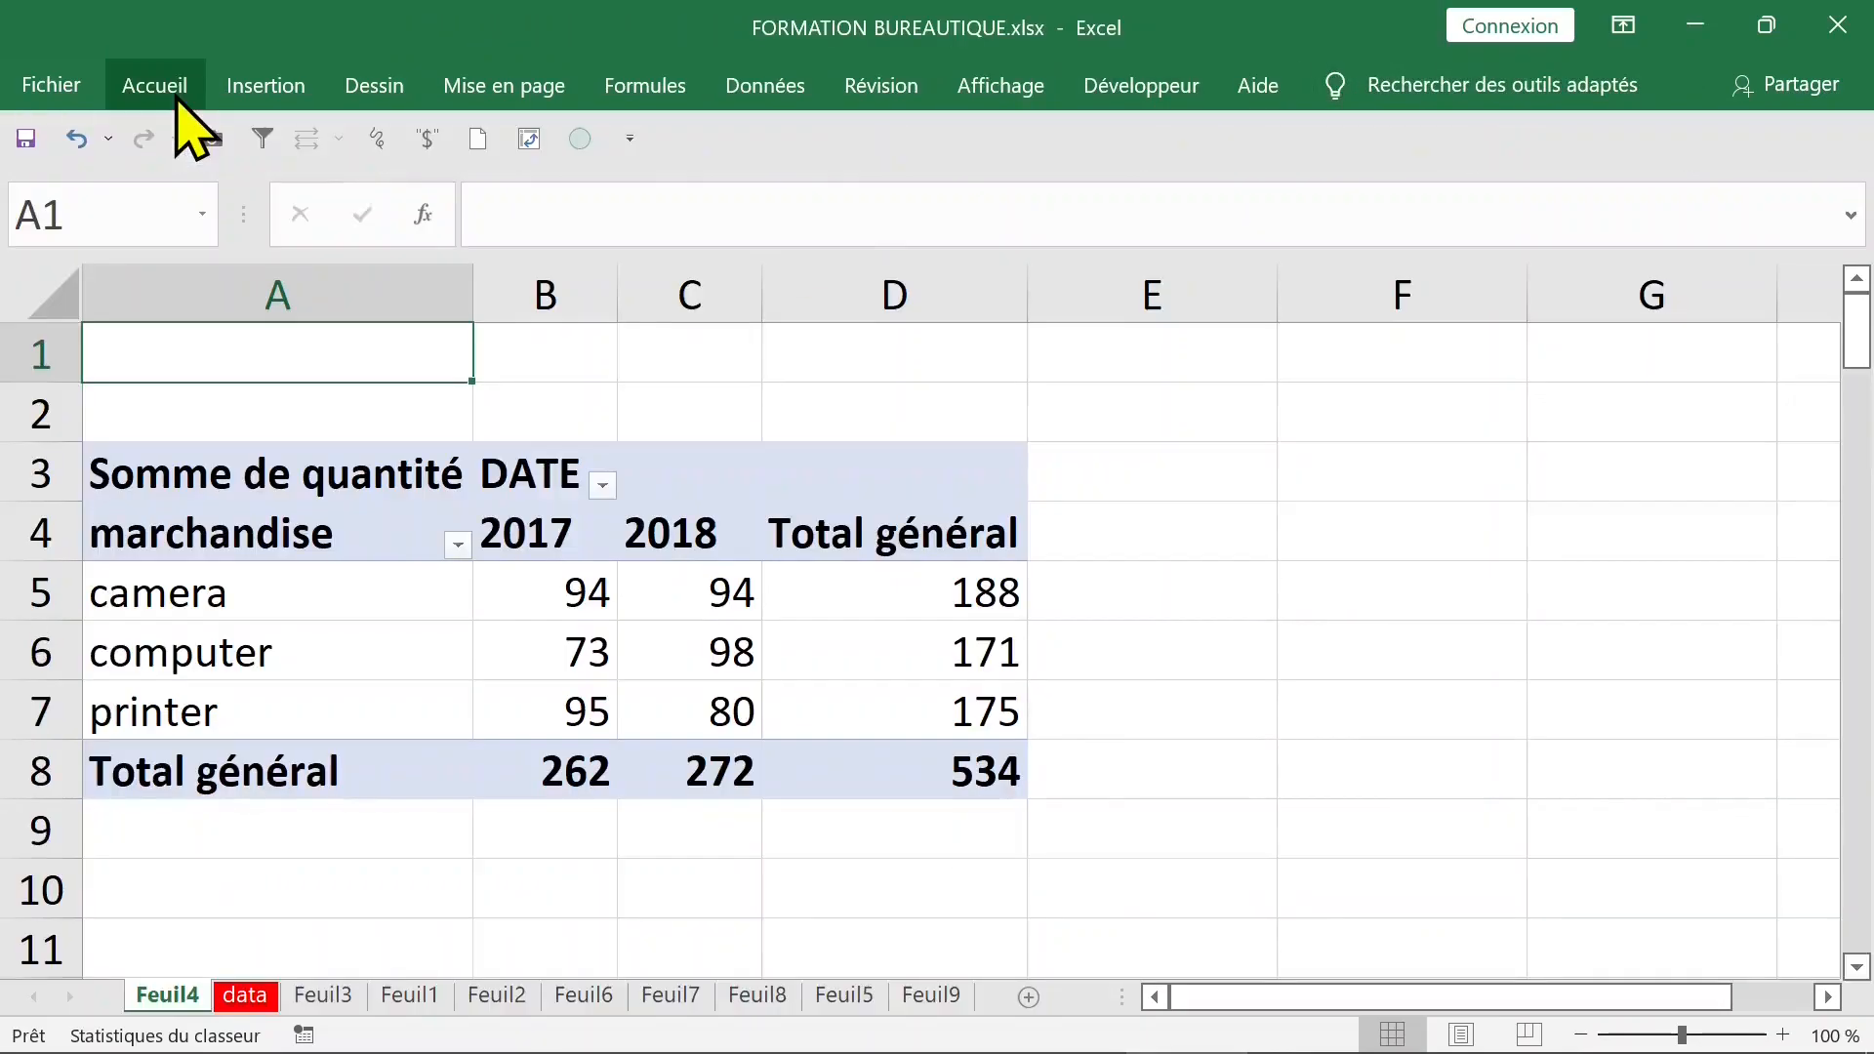
scroll(588, 369, "down", 1)
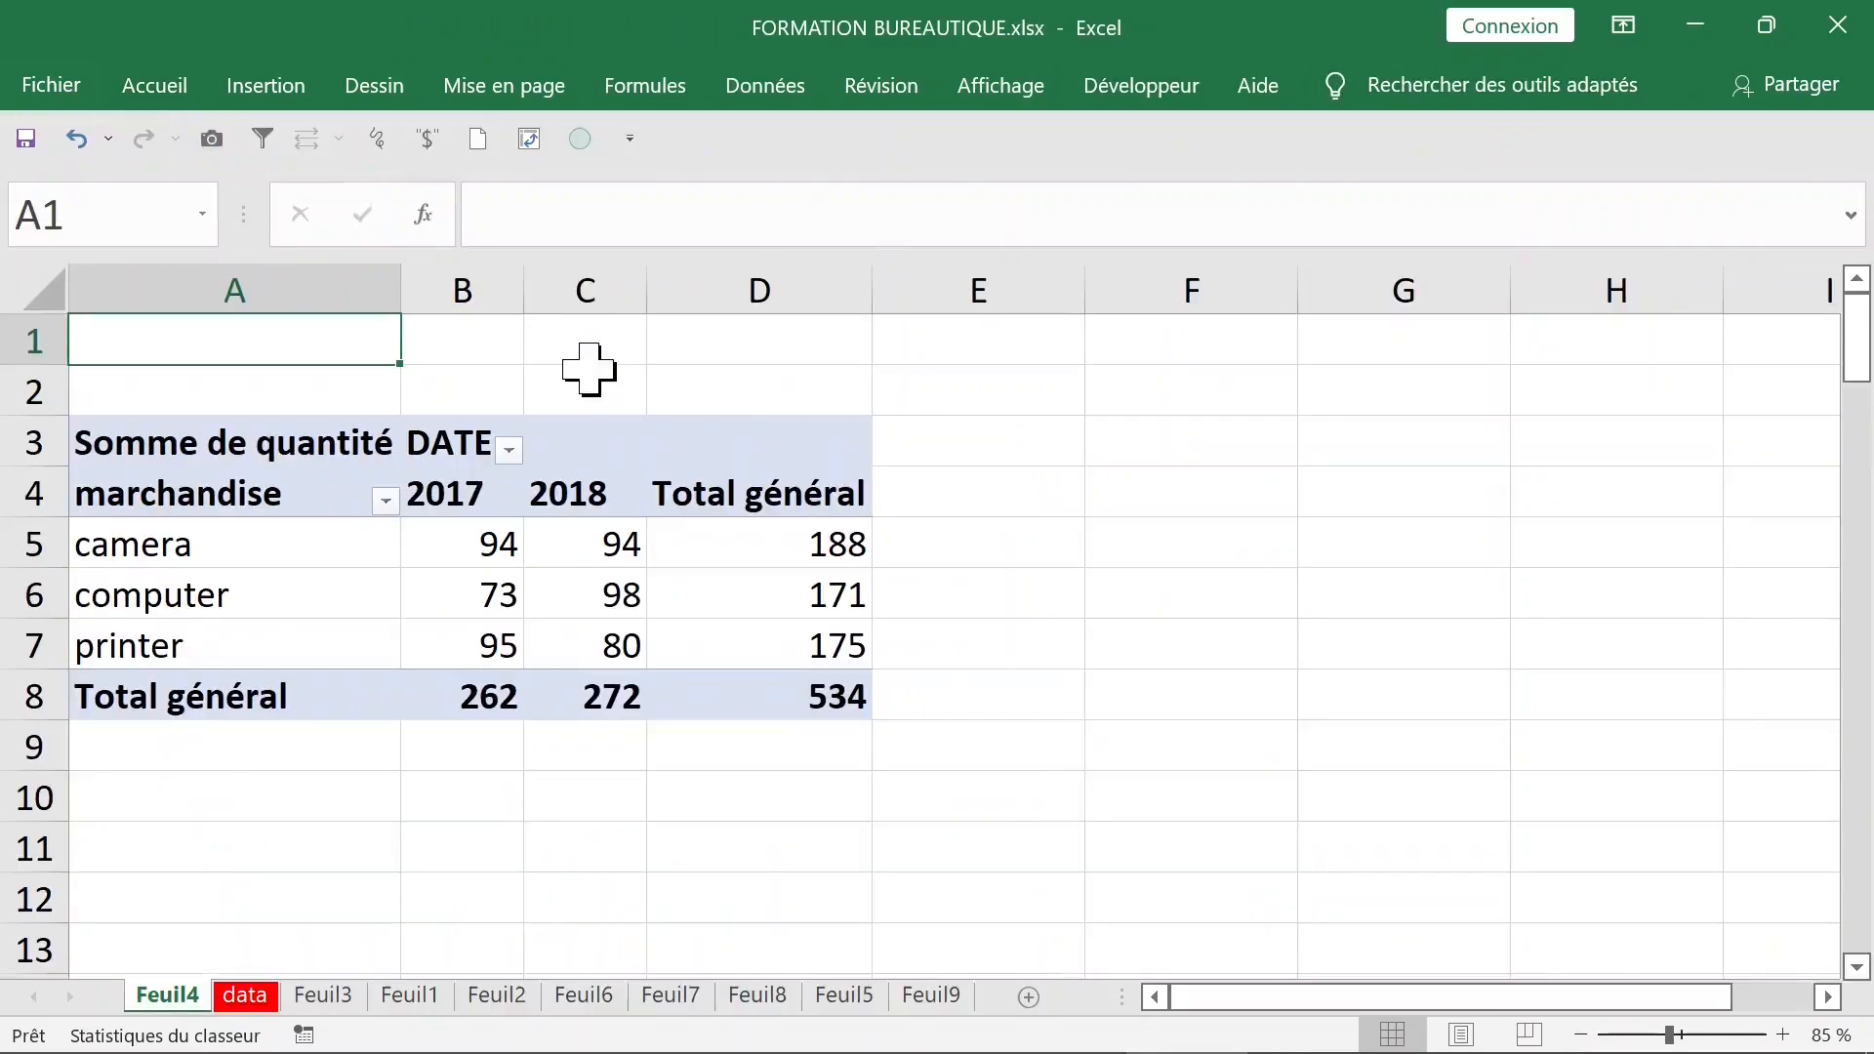
scroll(588, 369, "down", 1)
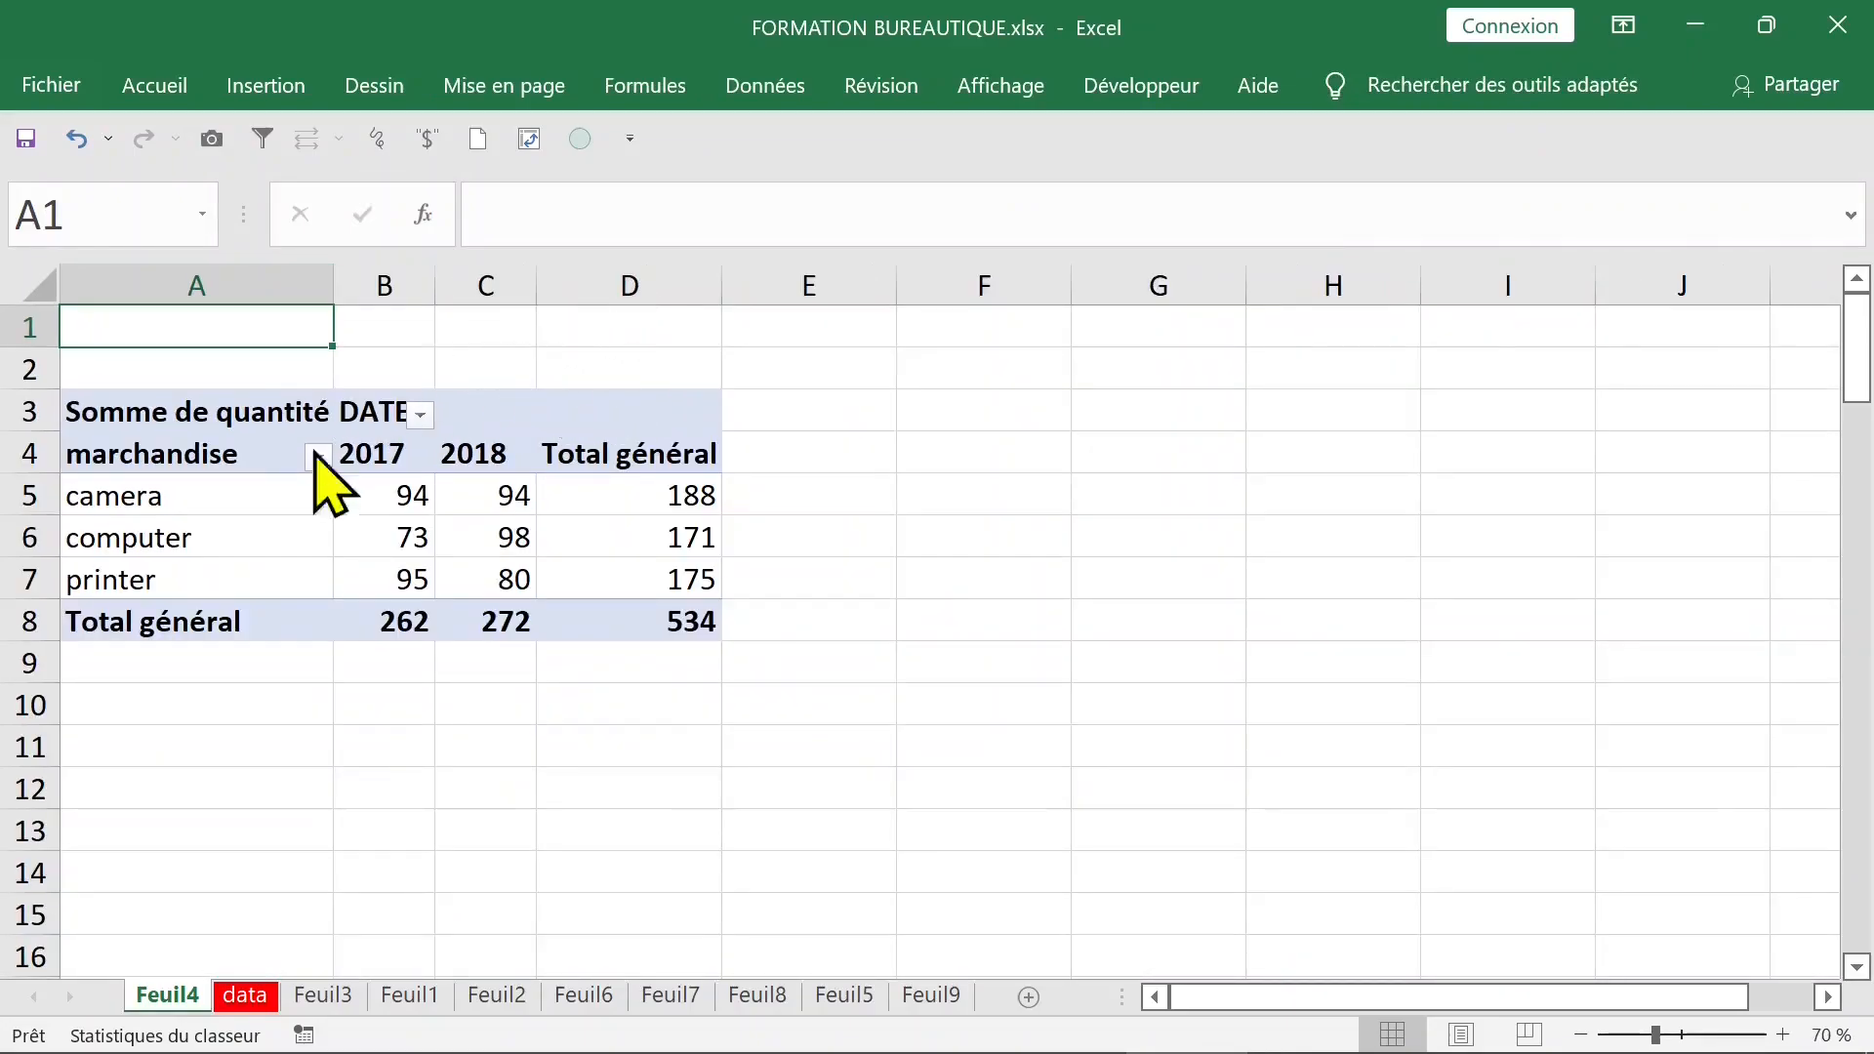
- Apply a custom date filter on DATE that keeps dates between 1-1-2017 and 31-12-2017
left_click_drag(245, 513, 376, 500)
left_click(377, 500)
left_click(596, 481)
left_click(405, 455)
left_click(419, 415)
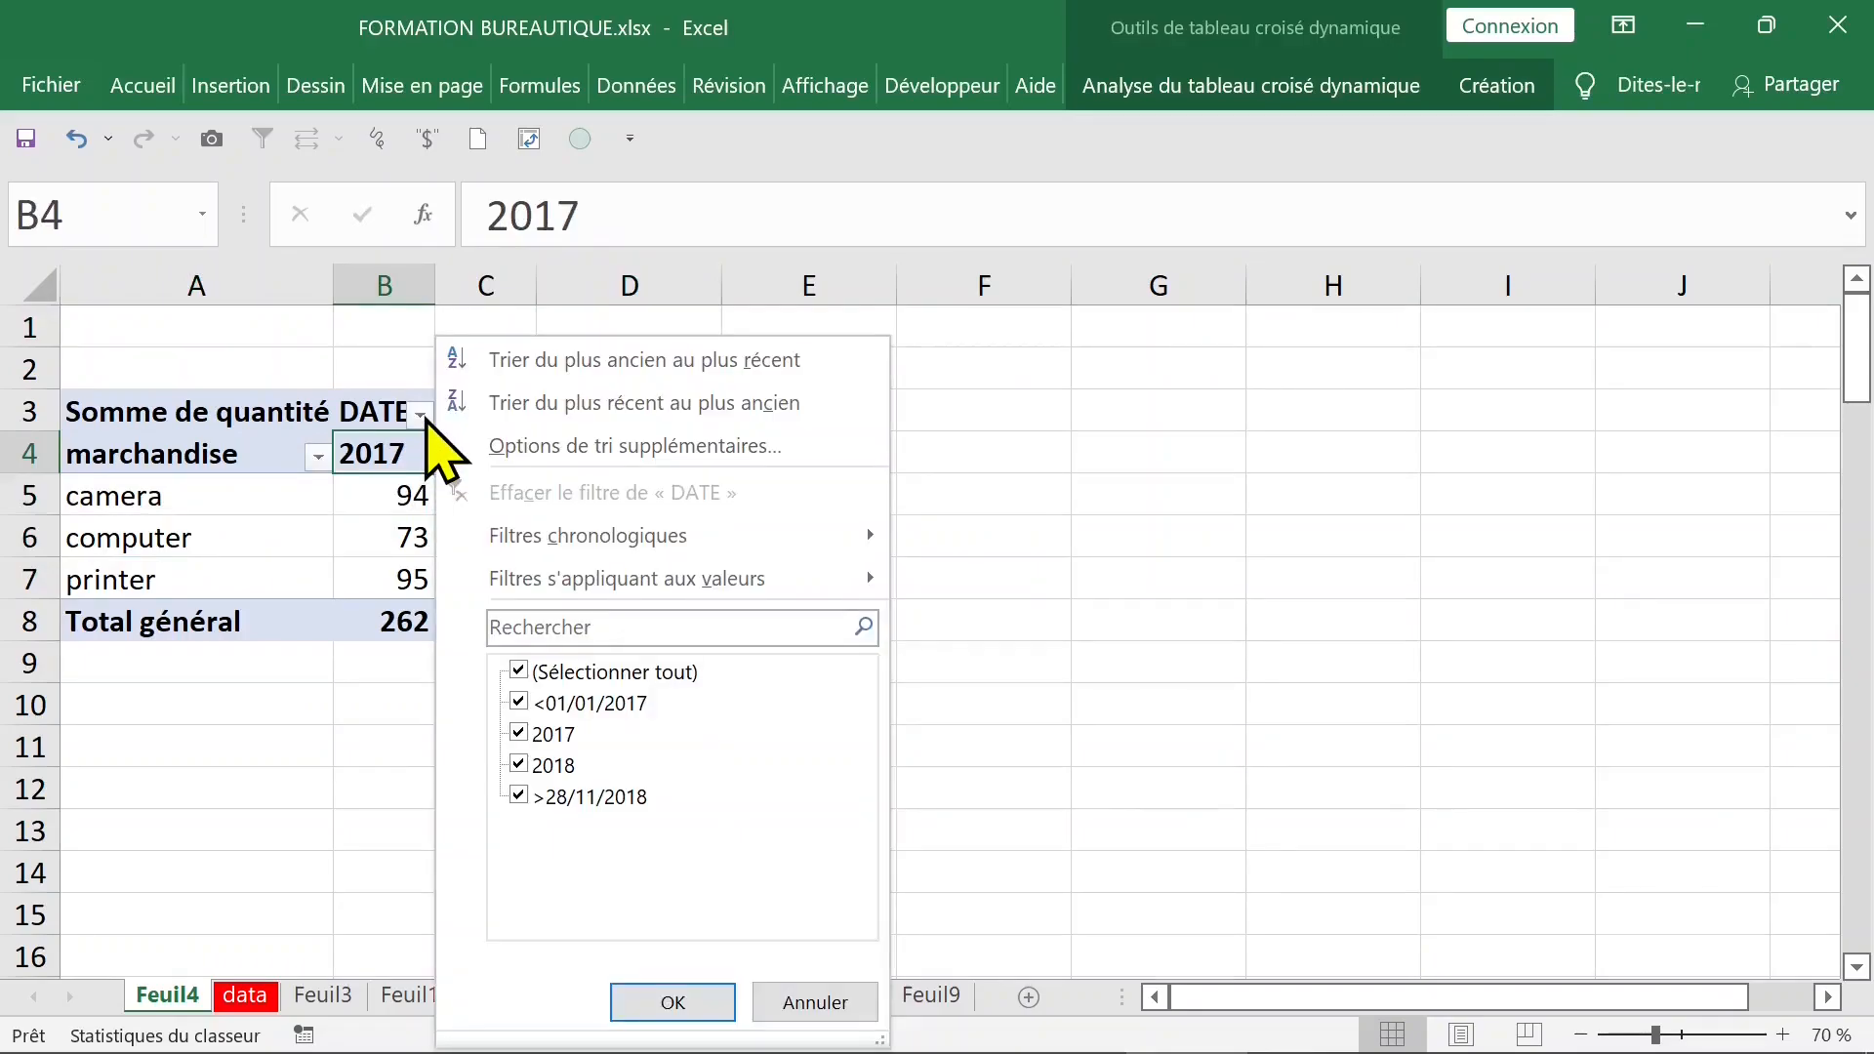
mouse_move(517, 547)
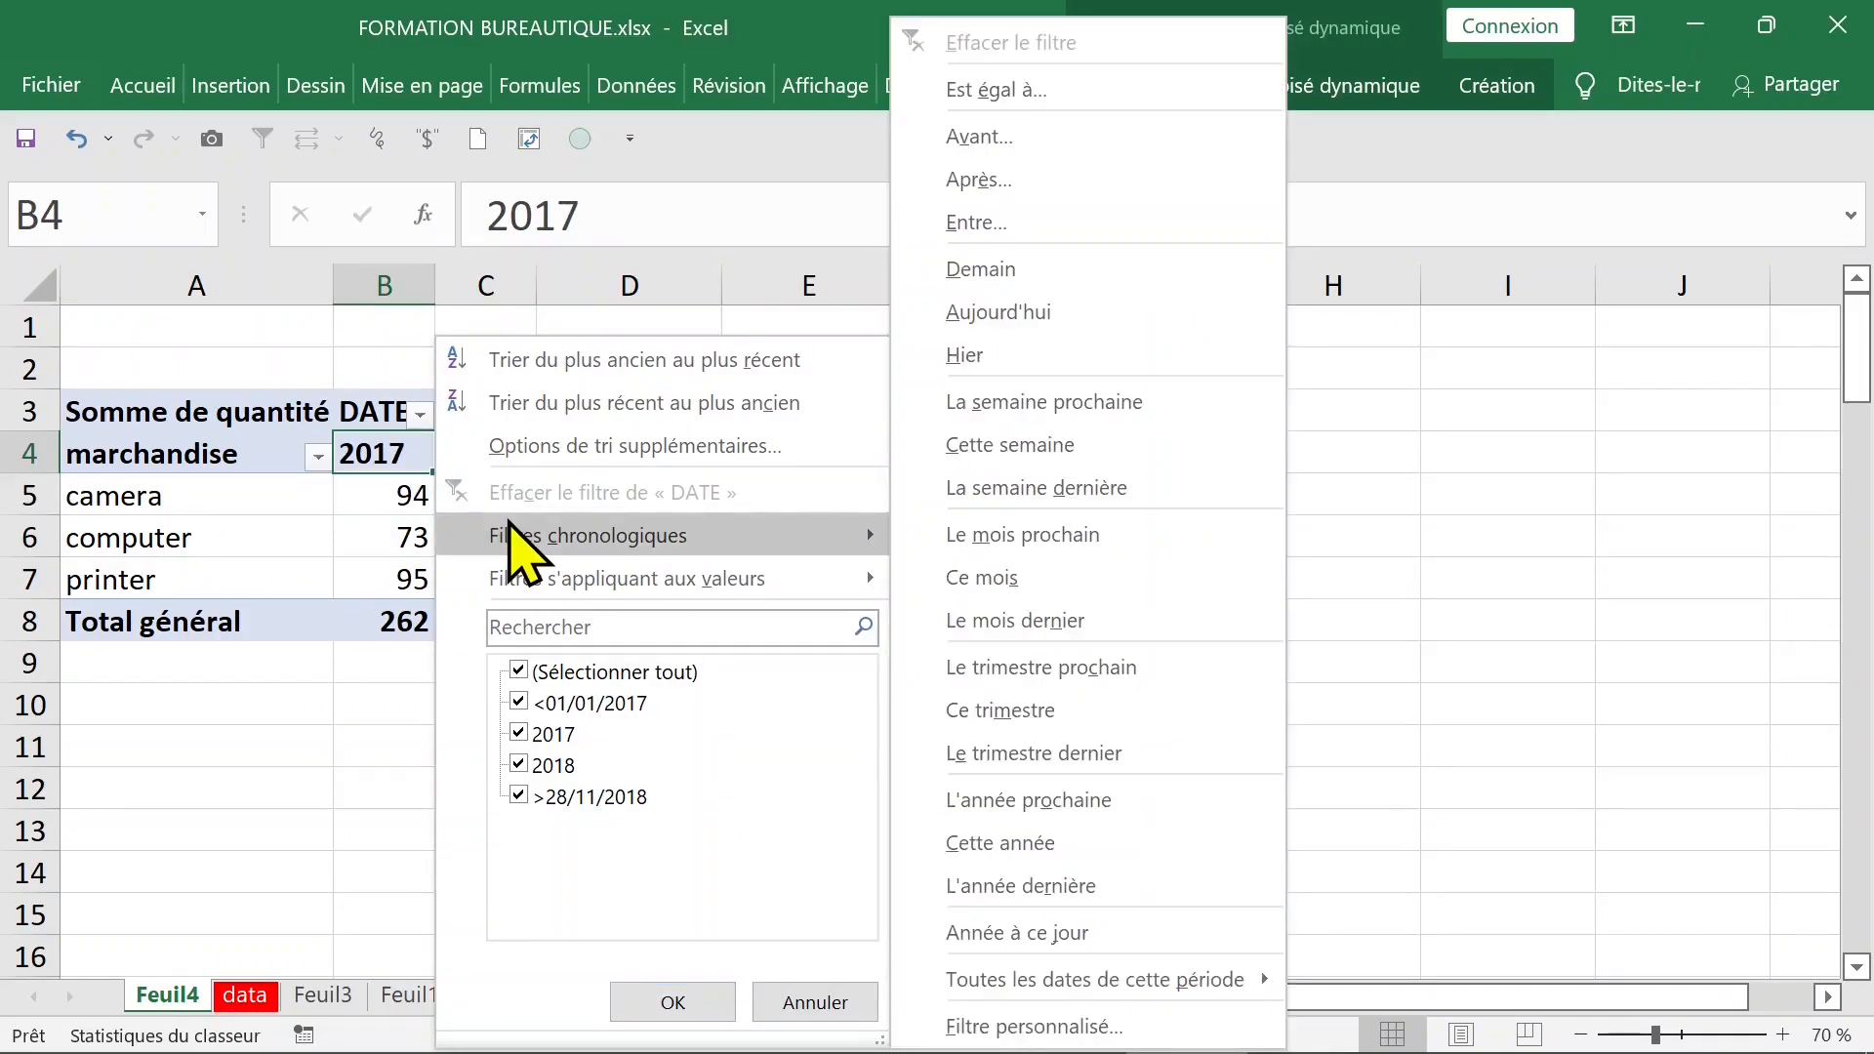
left_click(1182, 1027)
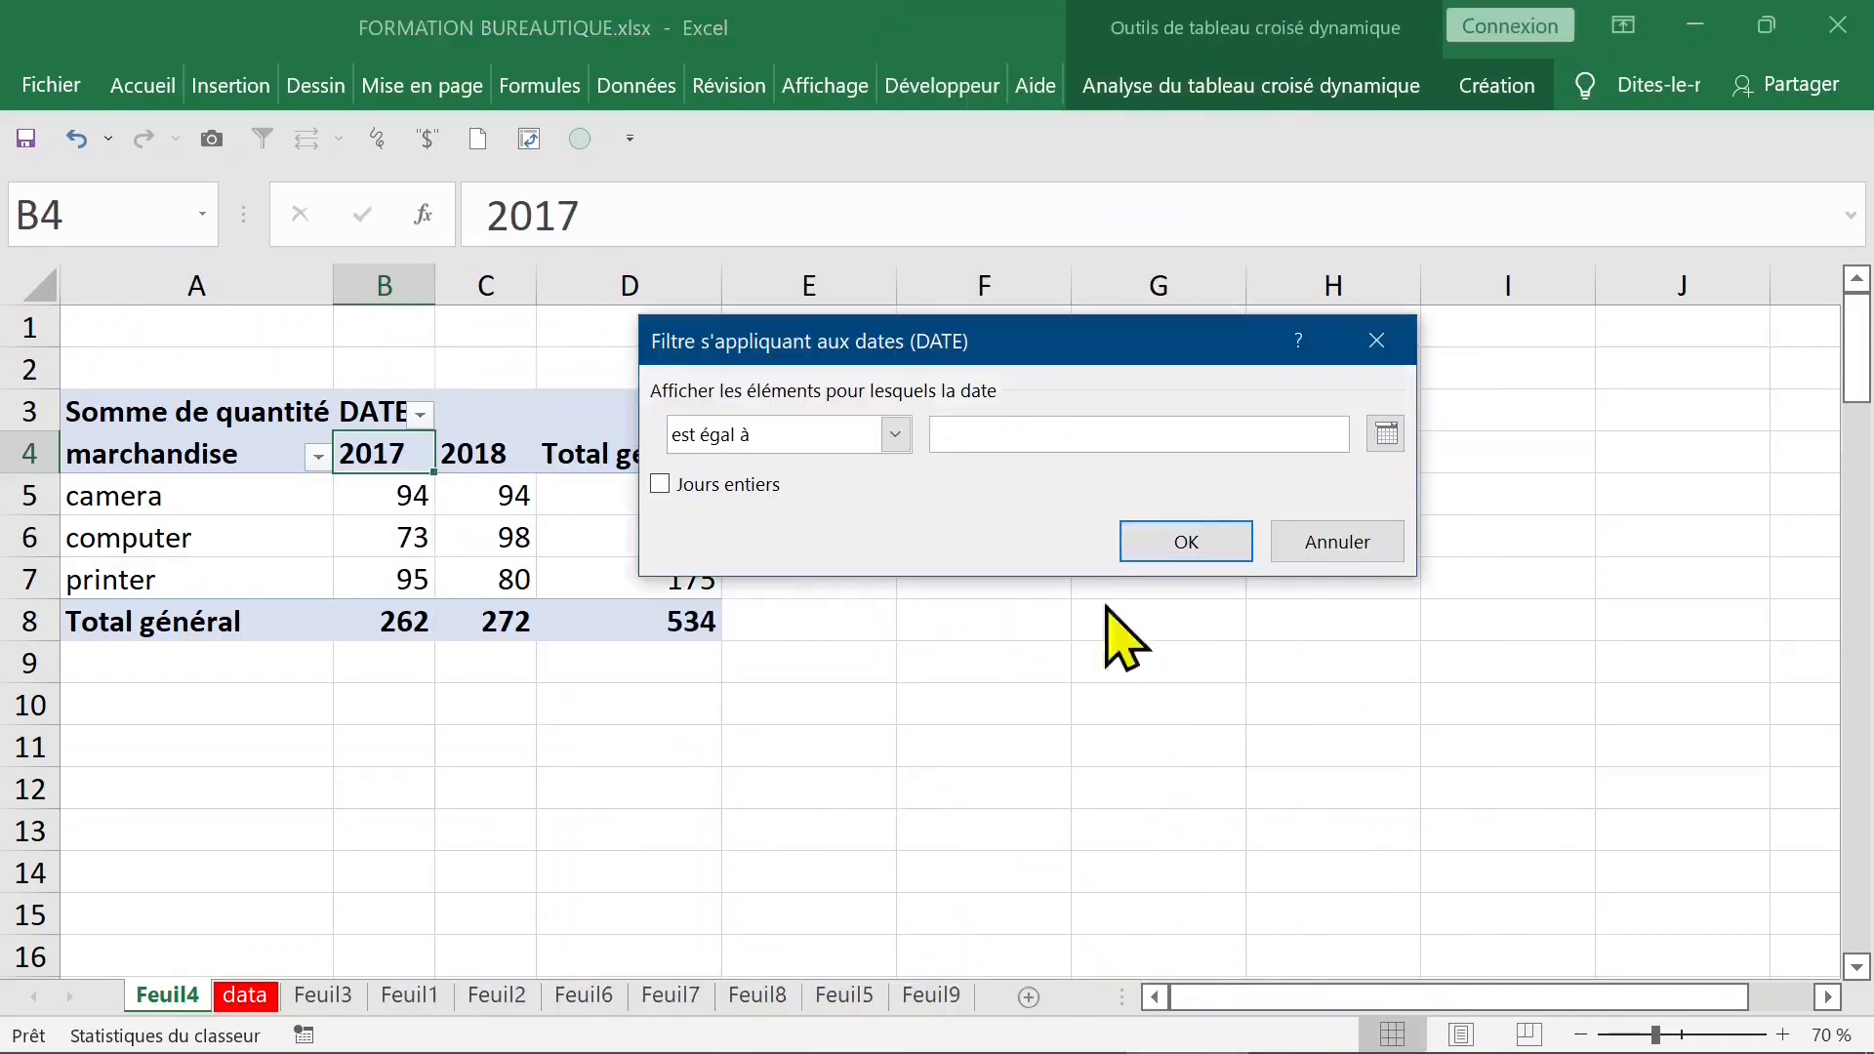
left_click(895, 436)
left_click(836, 572)
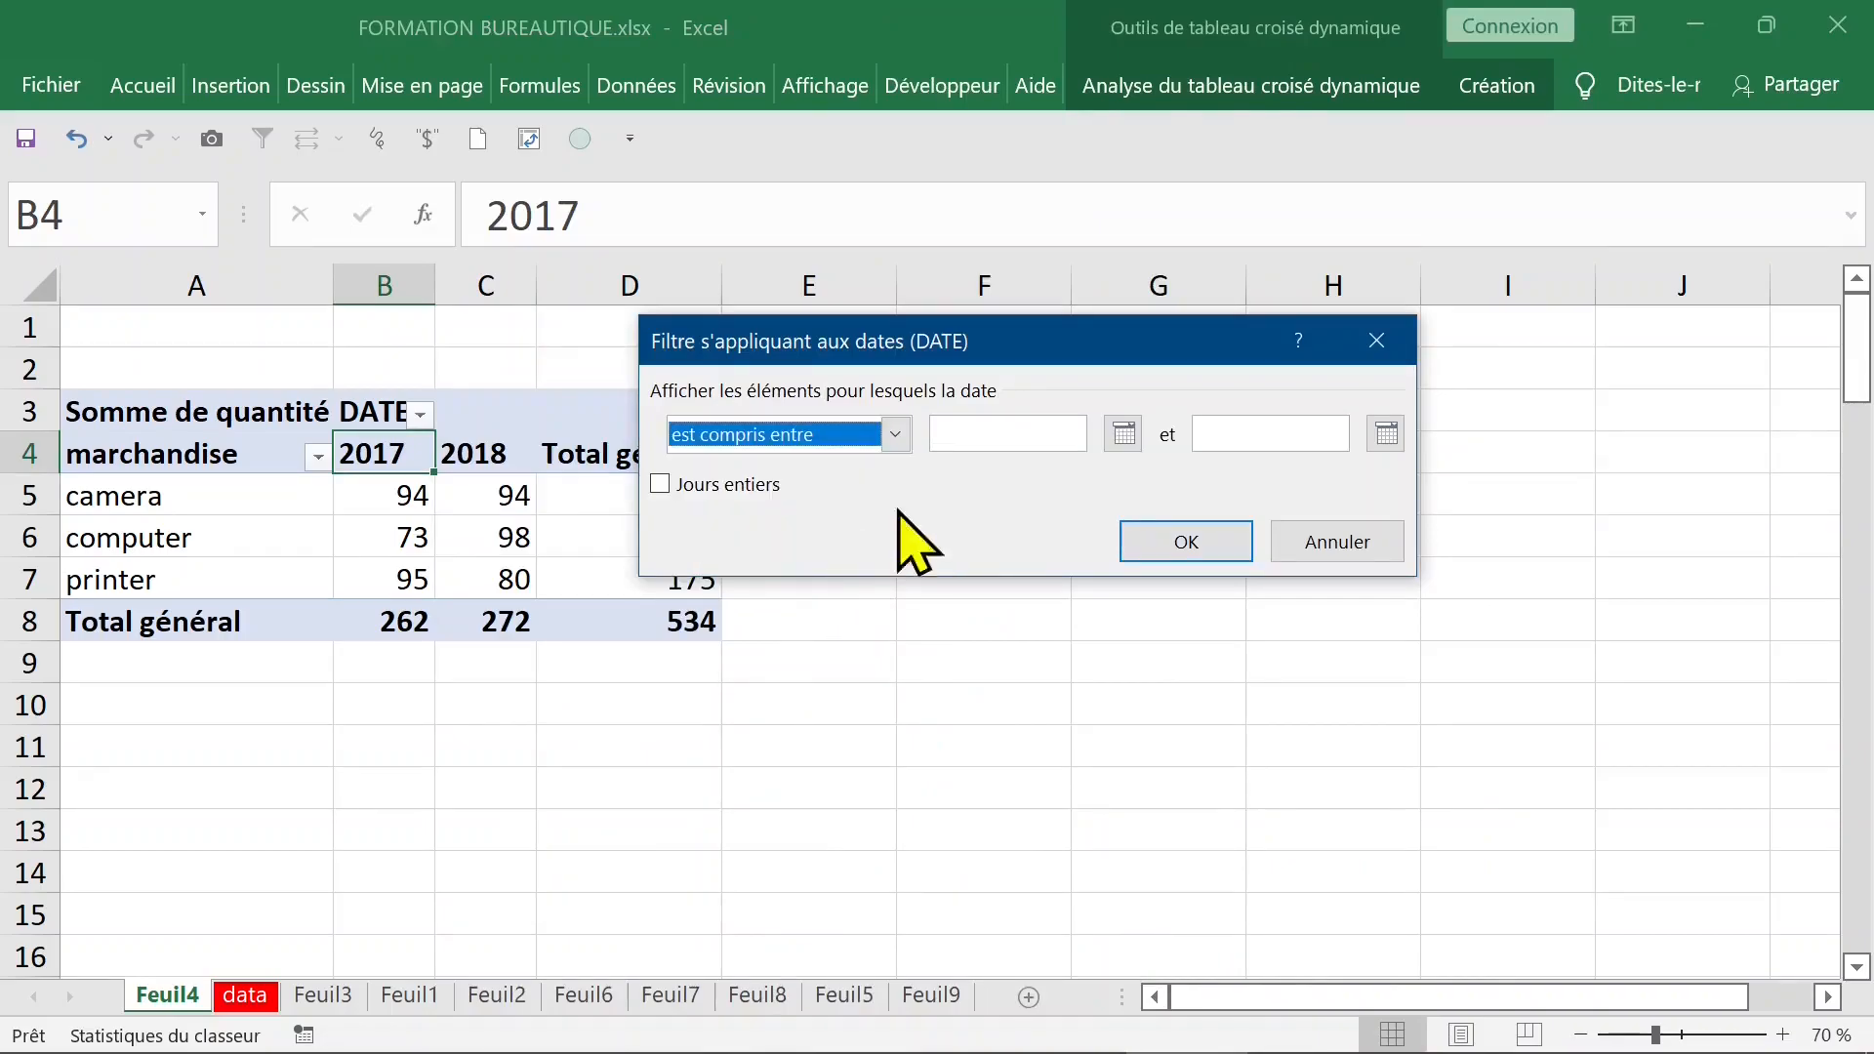
left_click(1005, 437)
type("1-1-2017")
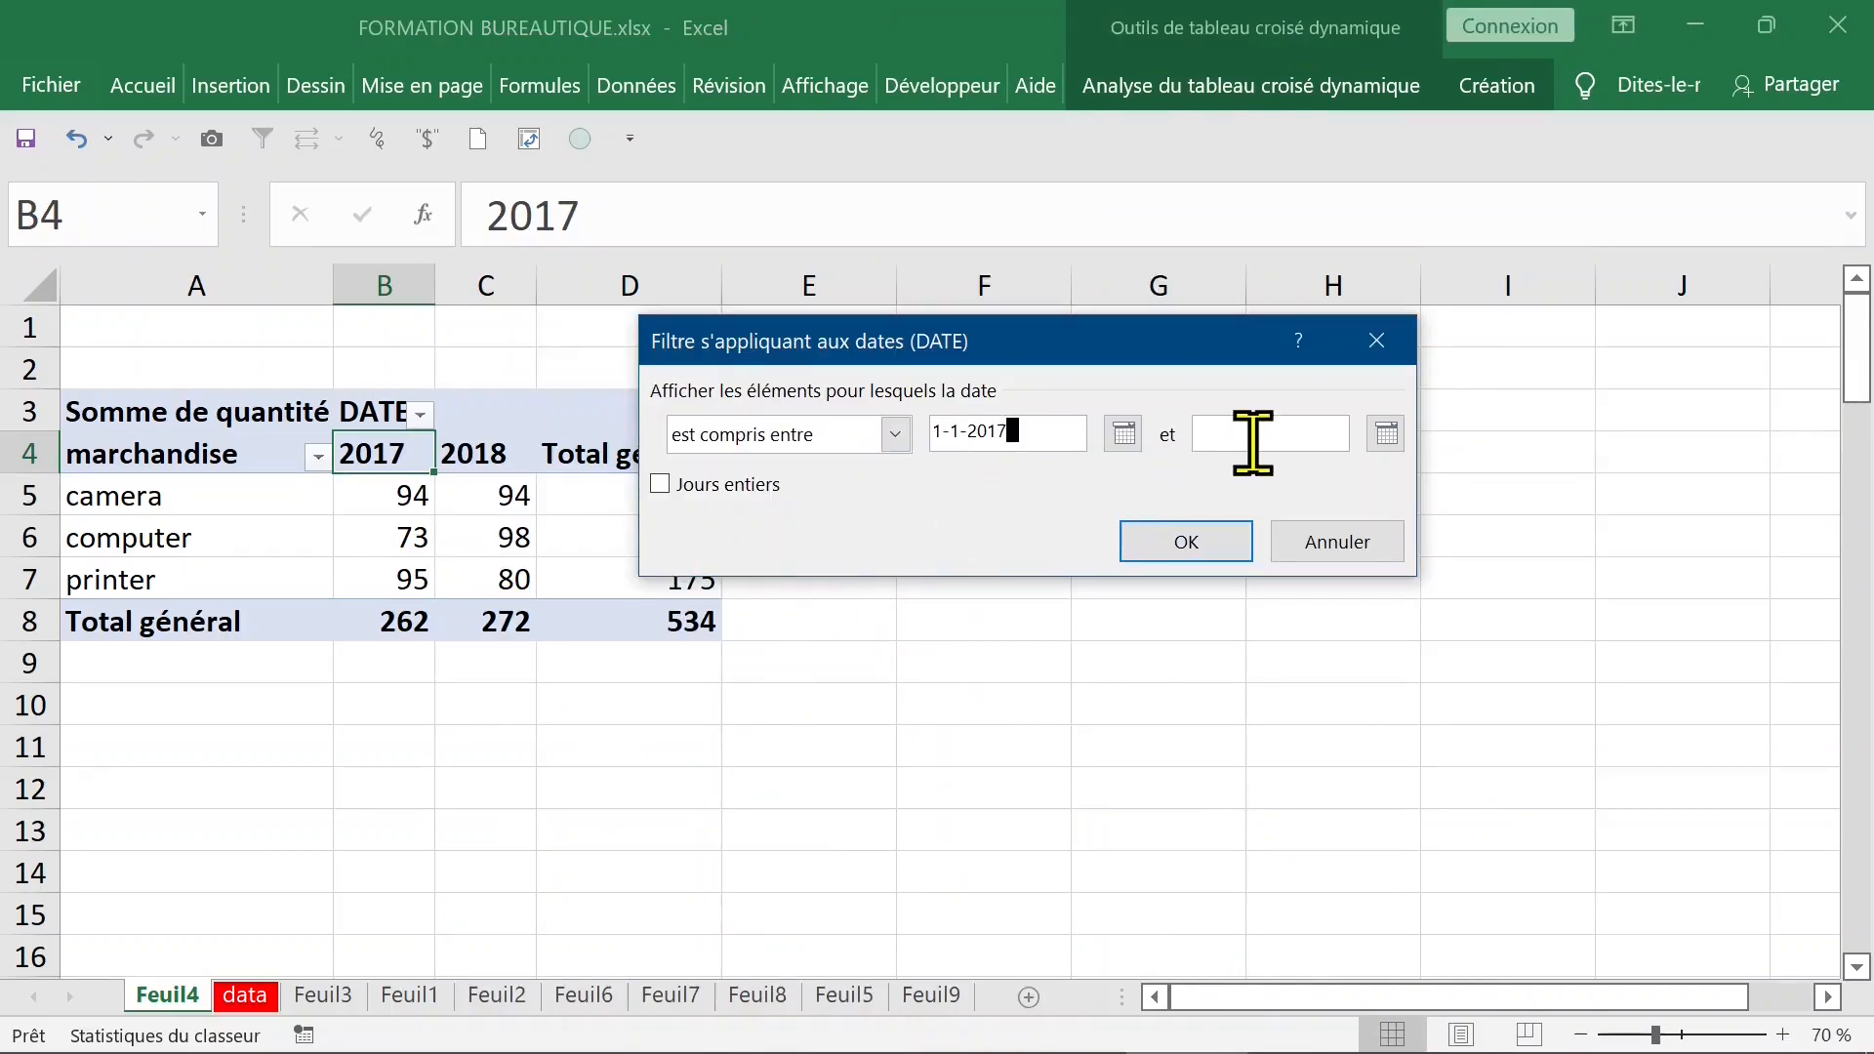
left_click(1294, 431)
type("31-12-2017")
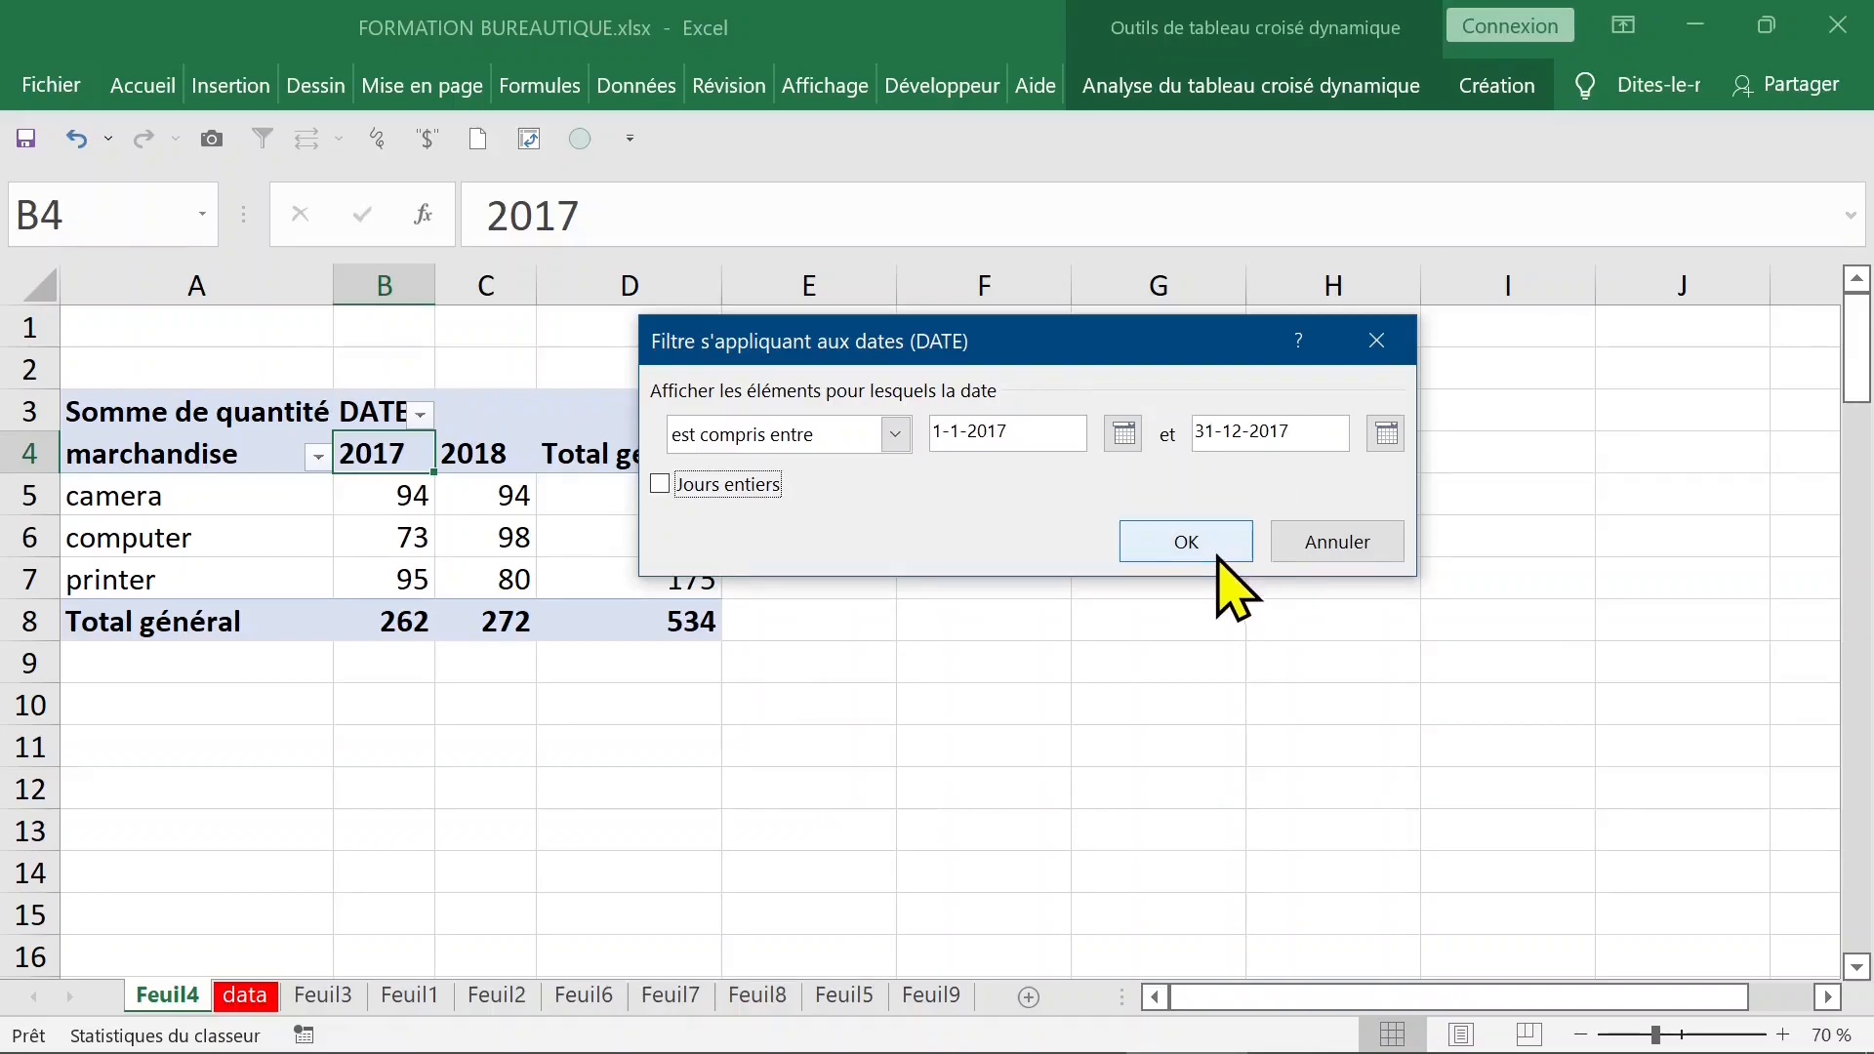
left_click(1219, 538)
- Set the end date of the custom DATE filter to 31-12-2018
left_click(435, 413)
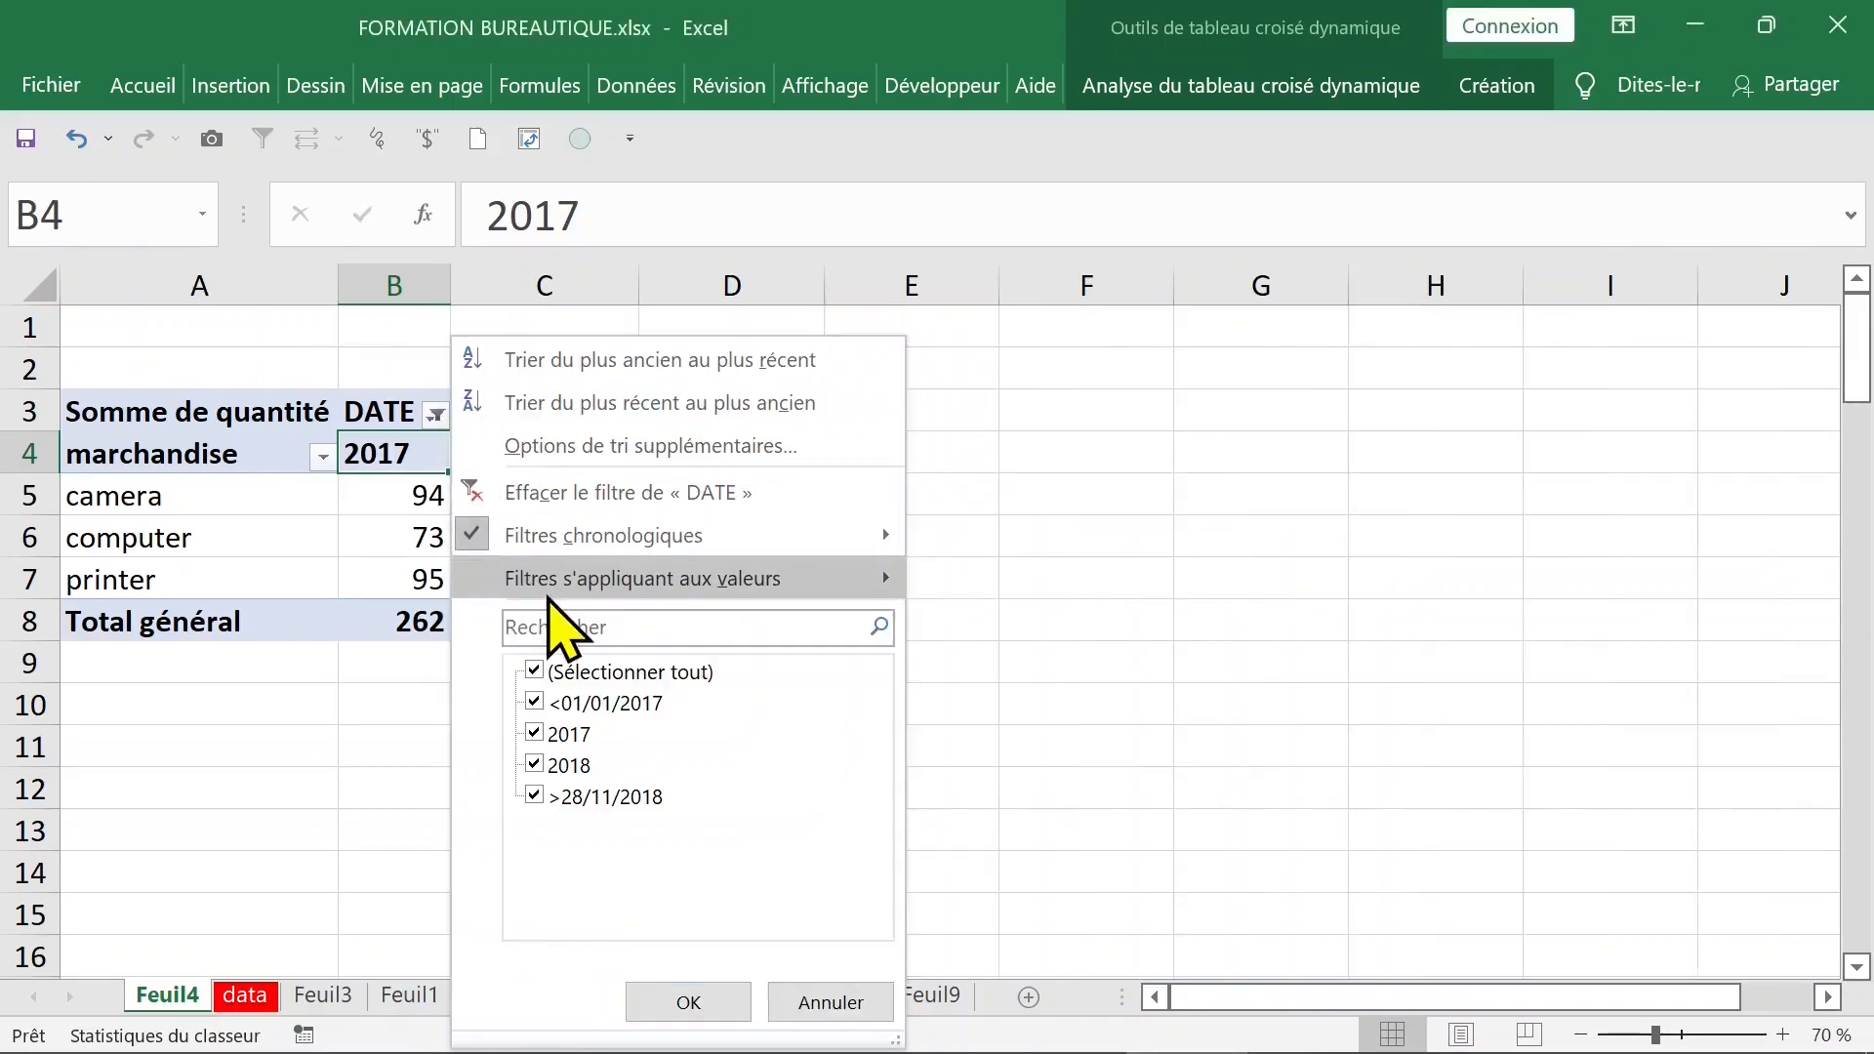
mouse_move(507, 536)
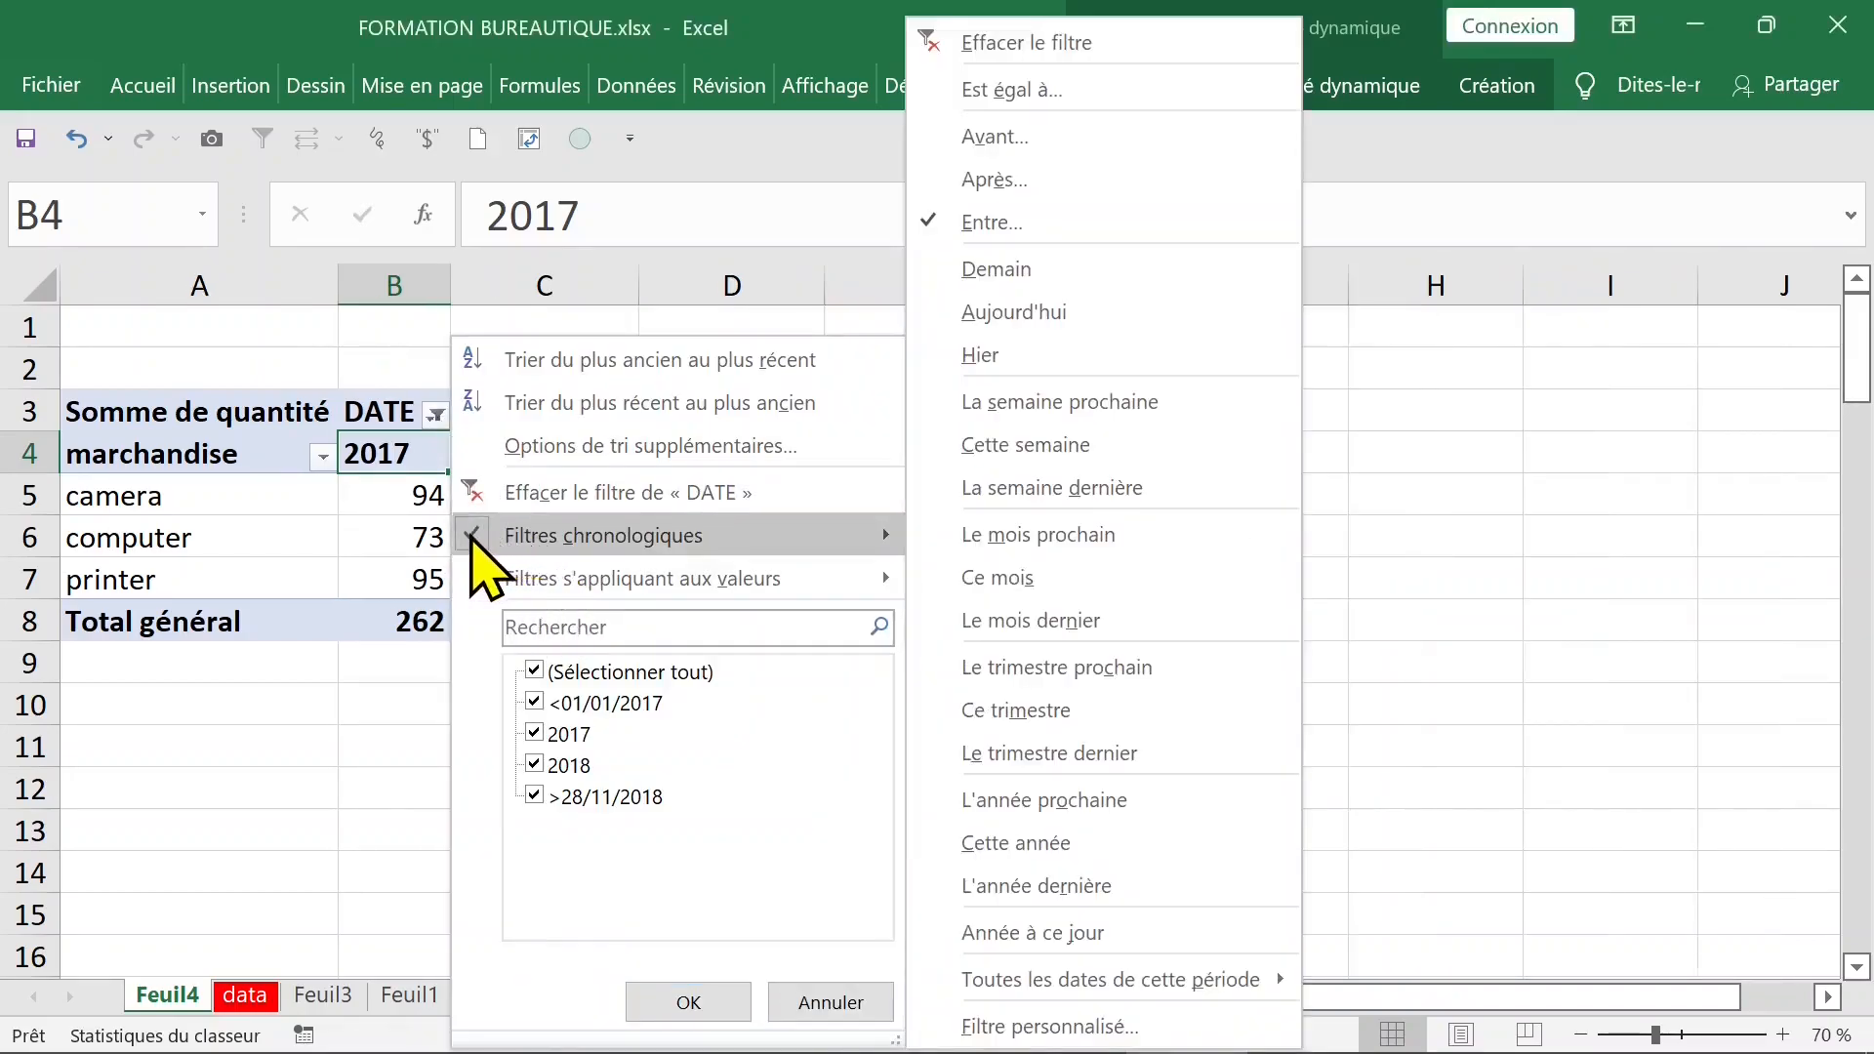
left_click(1122, 1022)
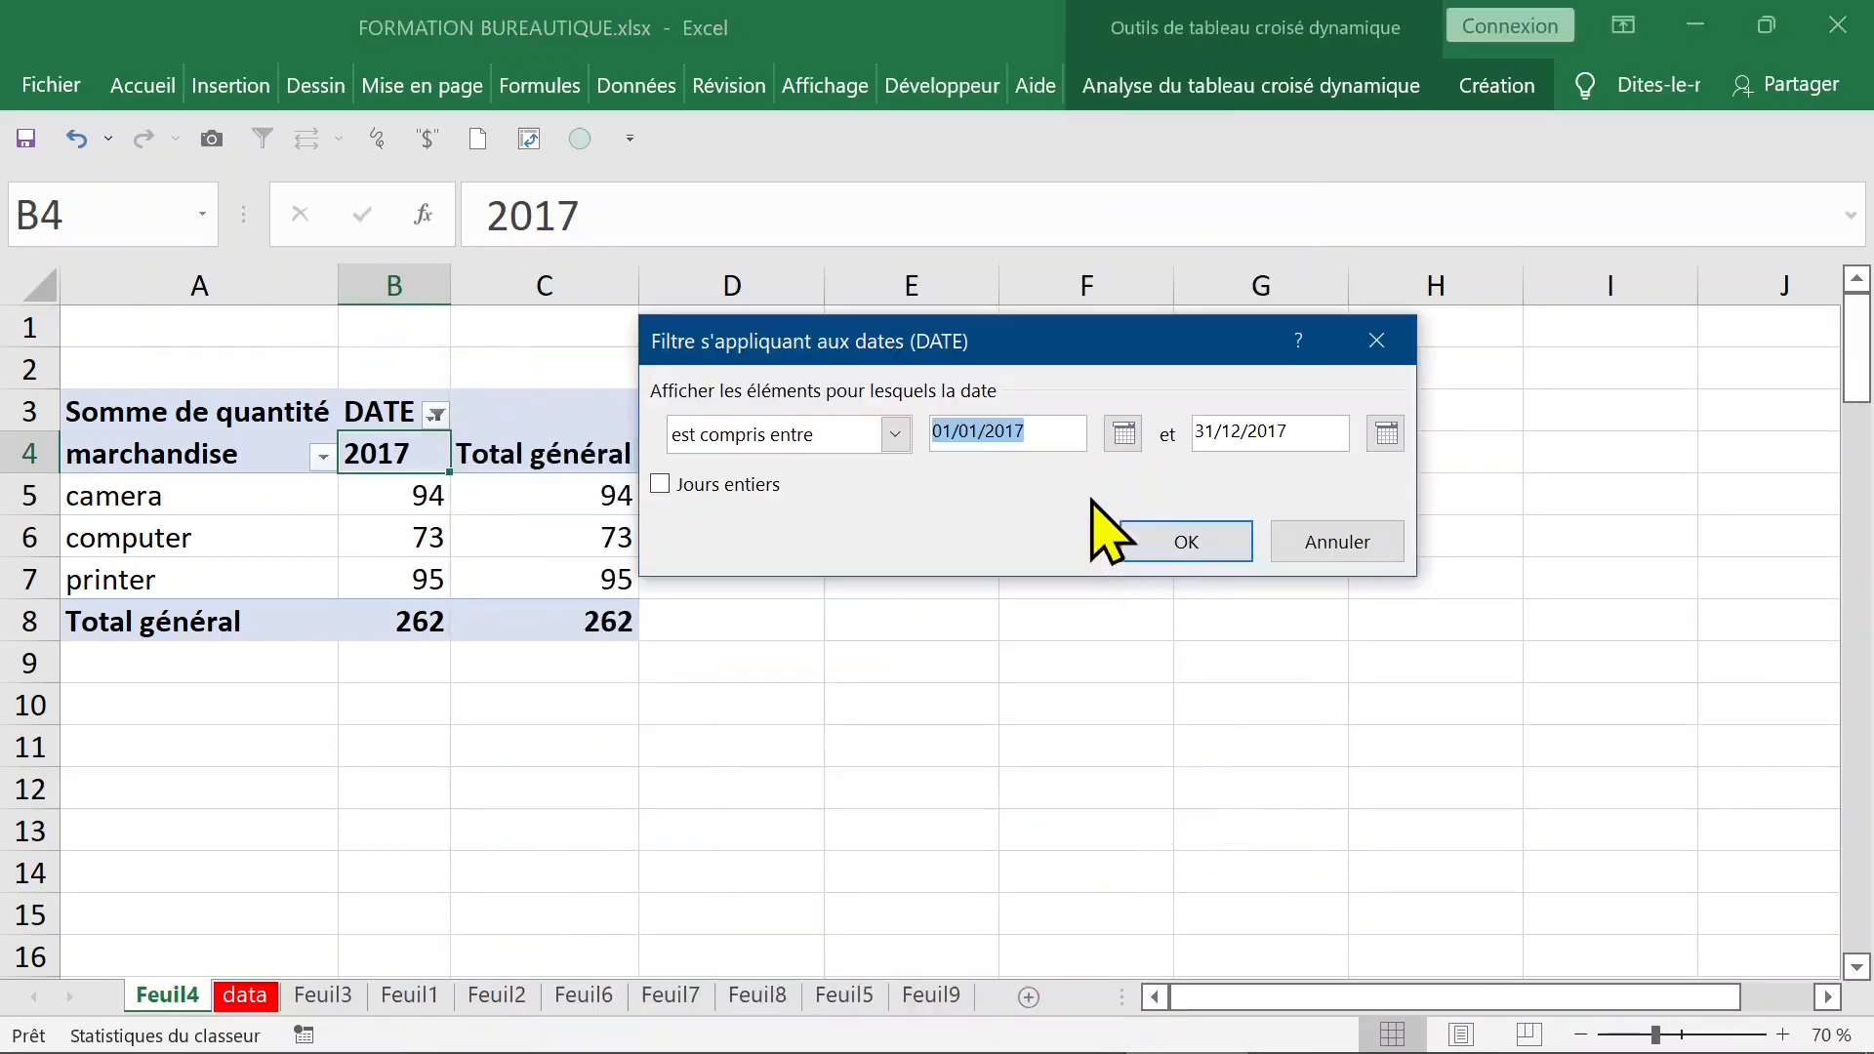
left_click(1393, 445)
left_click_drag(1316, 433, 1316, 434)
left_click_drag(1315, 433, 1201, 433)
type("31-12-2018")
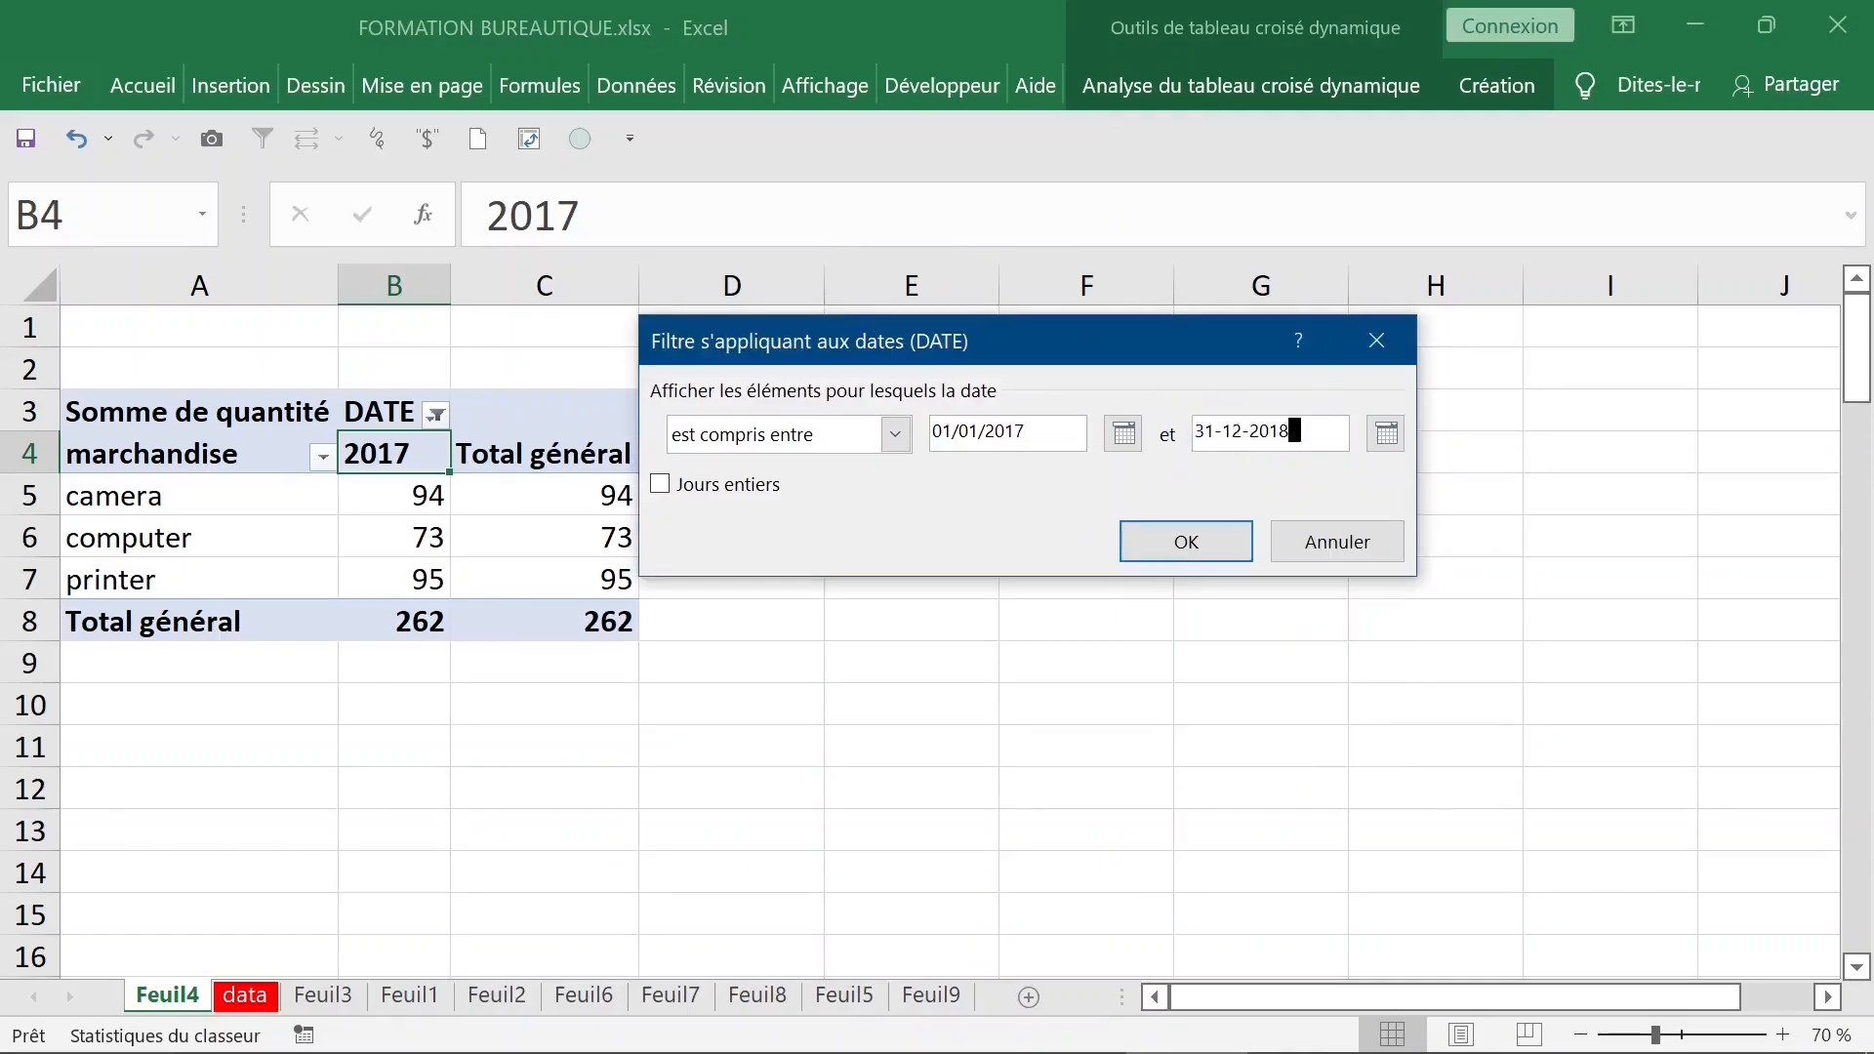
key("Return")
- Swap the pivot table's axes, placing DATE in the rows and marchandise in the columns
right_click(410, 451)
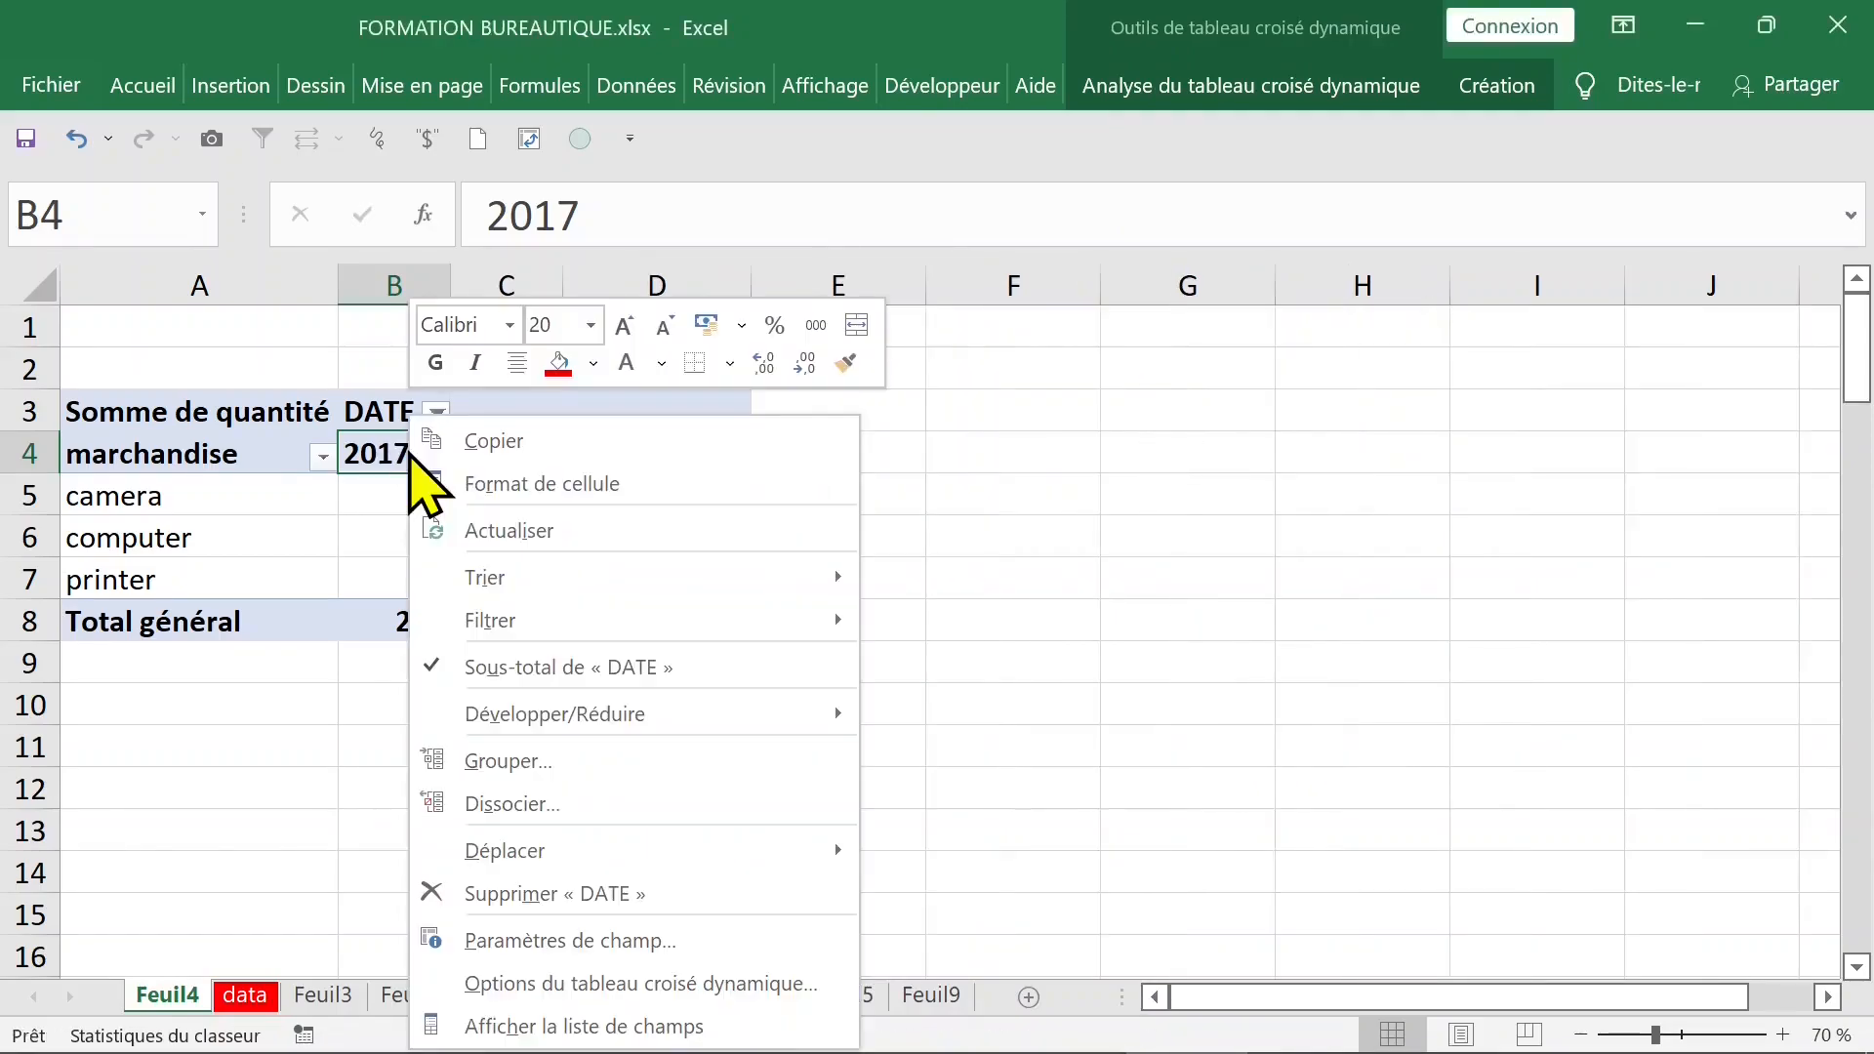
left_click(546, 1024)
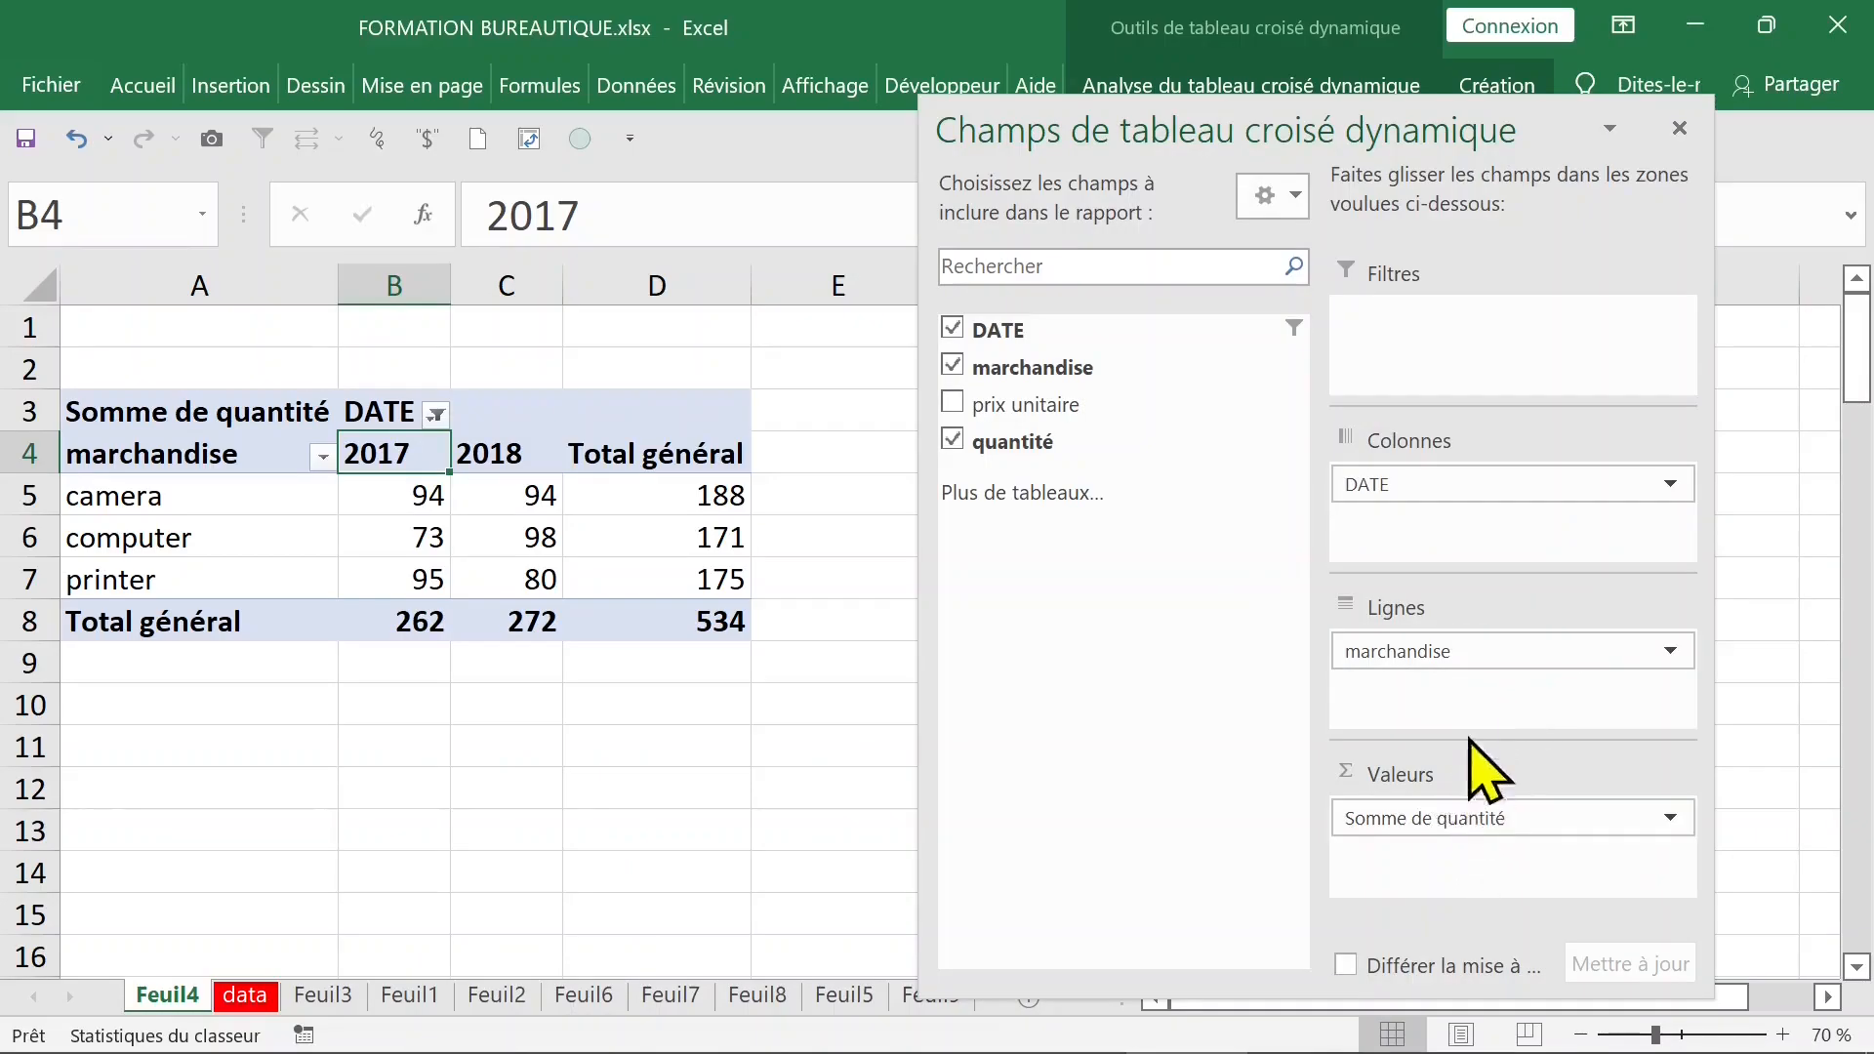
mouse_move(1433, 481)
left_mouse_down()
mouse_move(1323, 475)
mouse_move(1459, 680)
mouse_move(1434, 649)
mouse_move(1443, 502)
left_mouse_up()
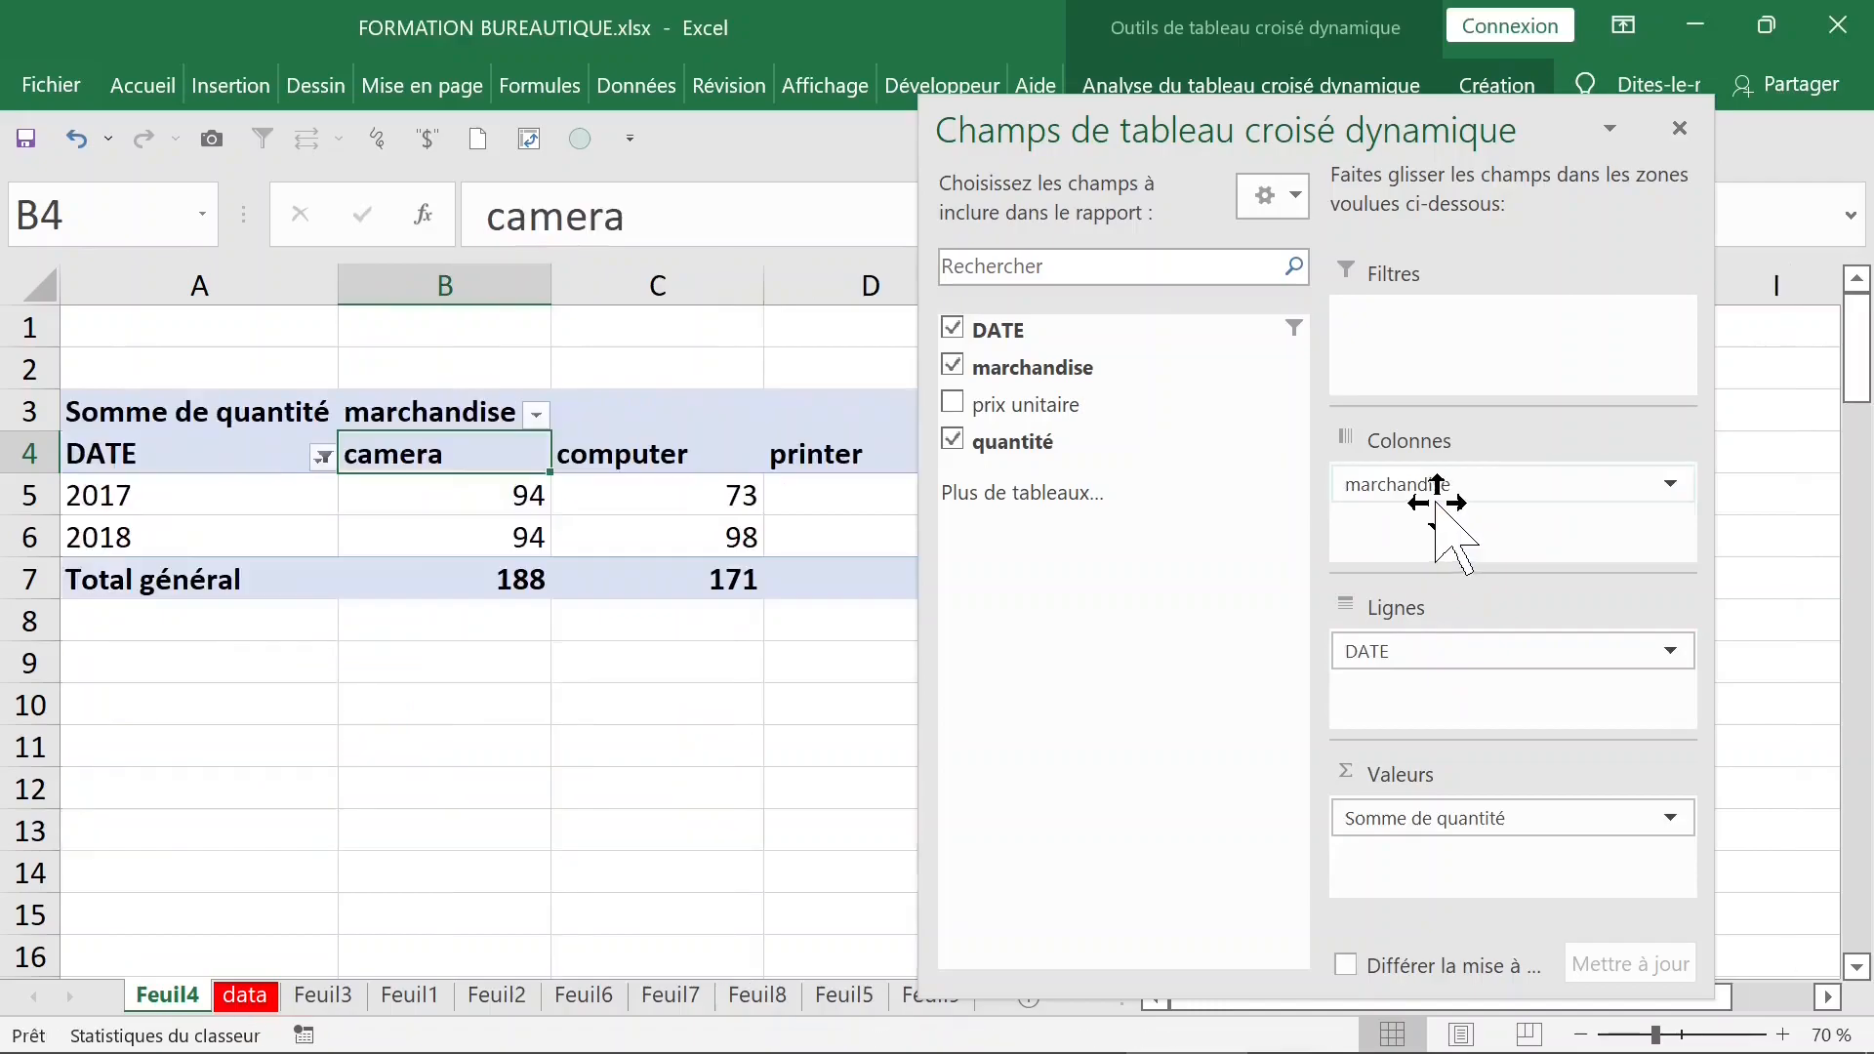
- Ungroup the DATE row field so the pivot table lists individual dates, and hide the field list
left_click(217, 494)
right_click(222, 499)
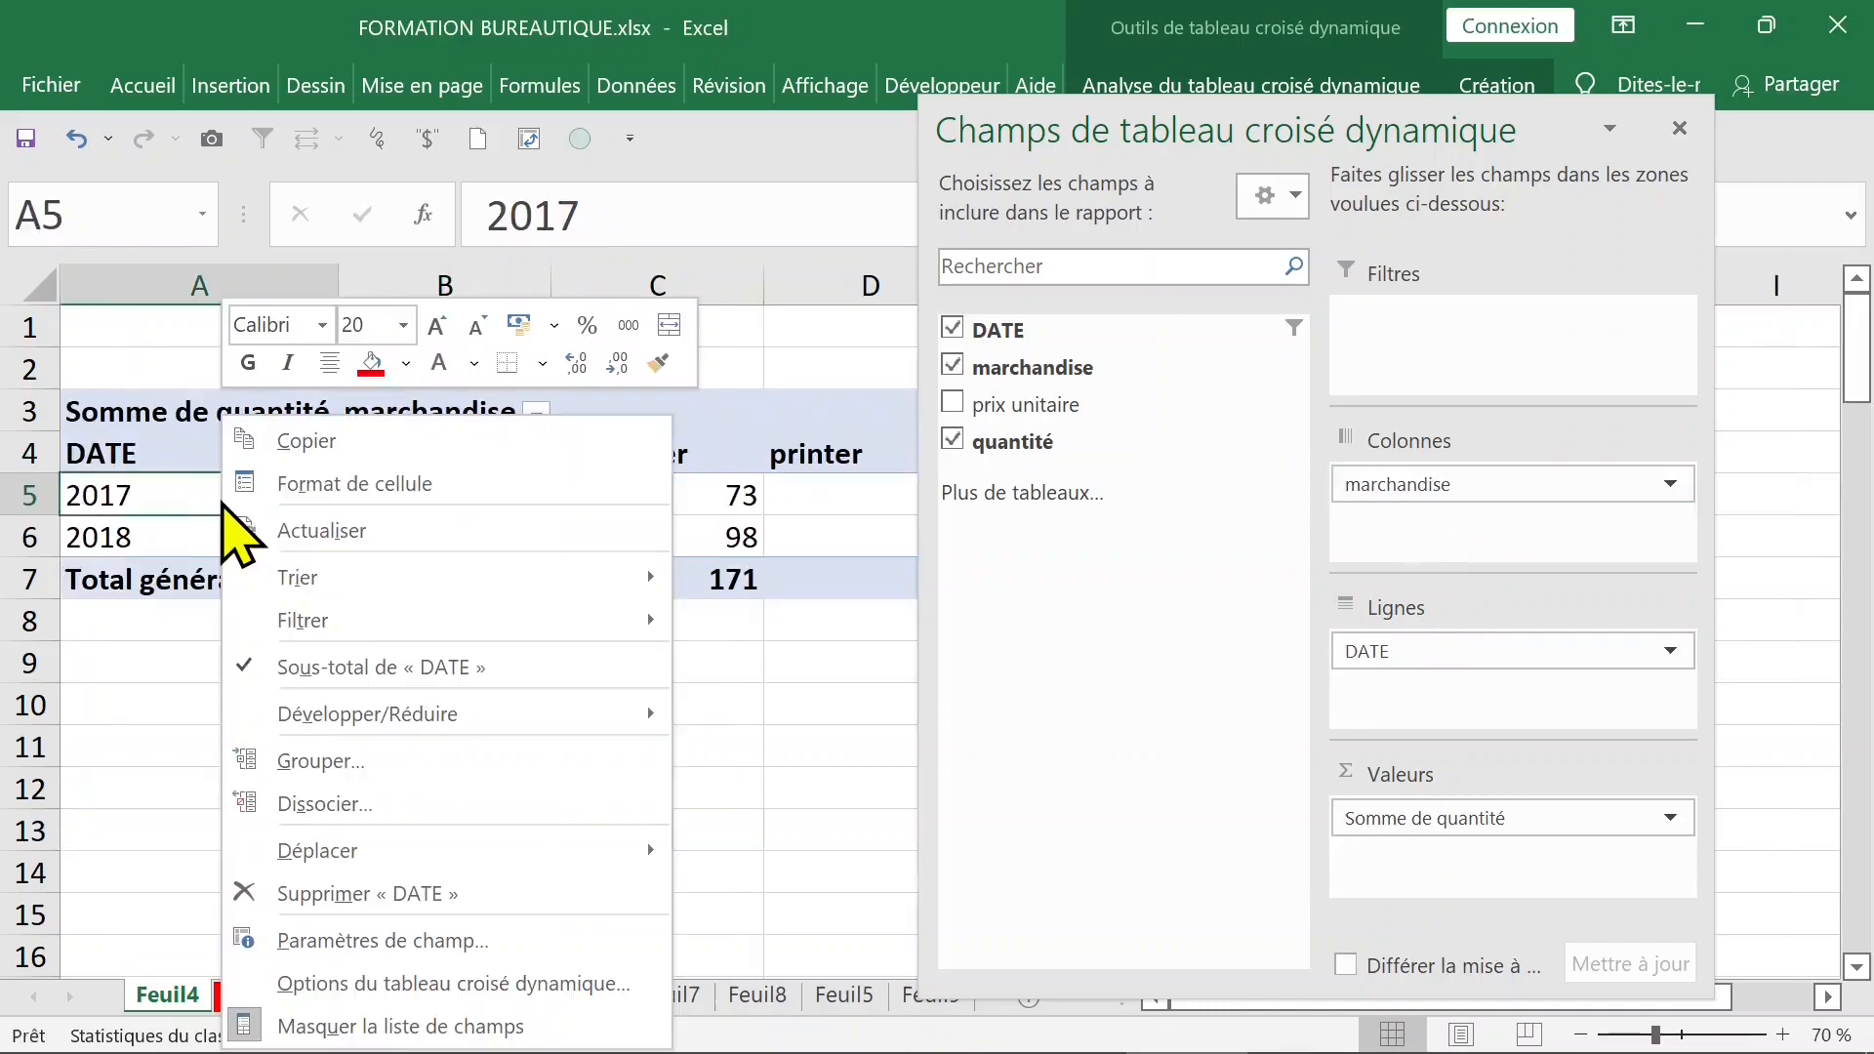
left_click(369, 803)
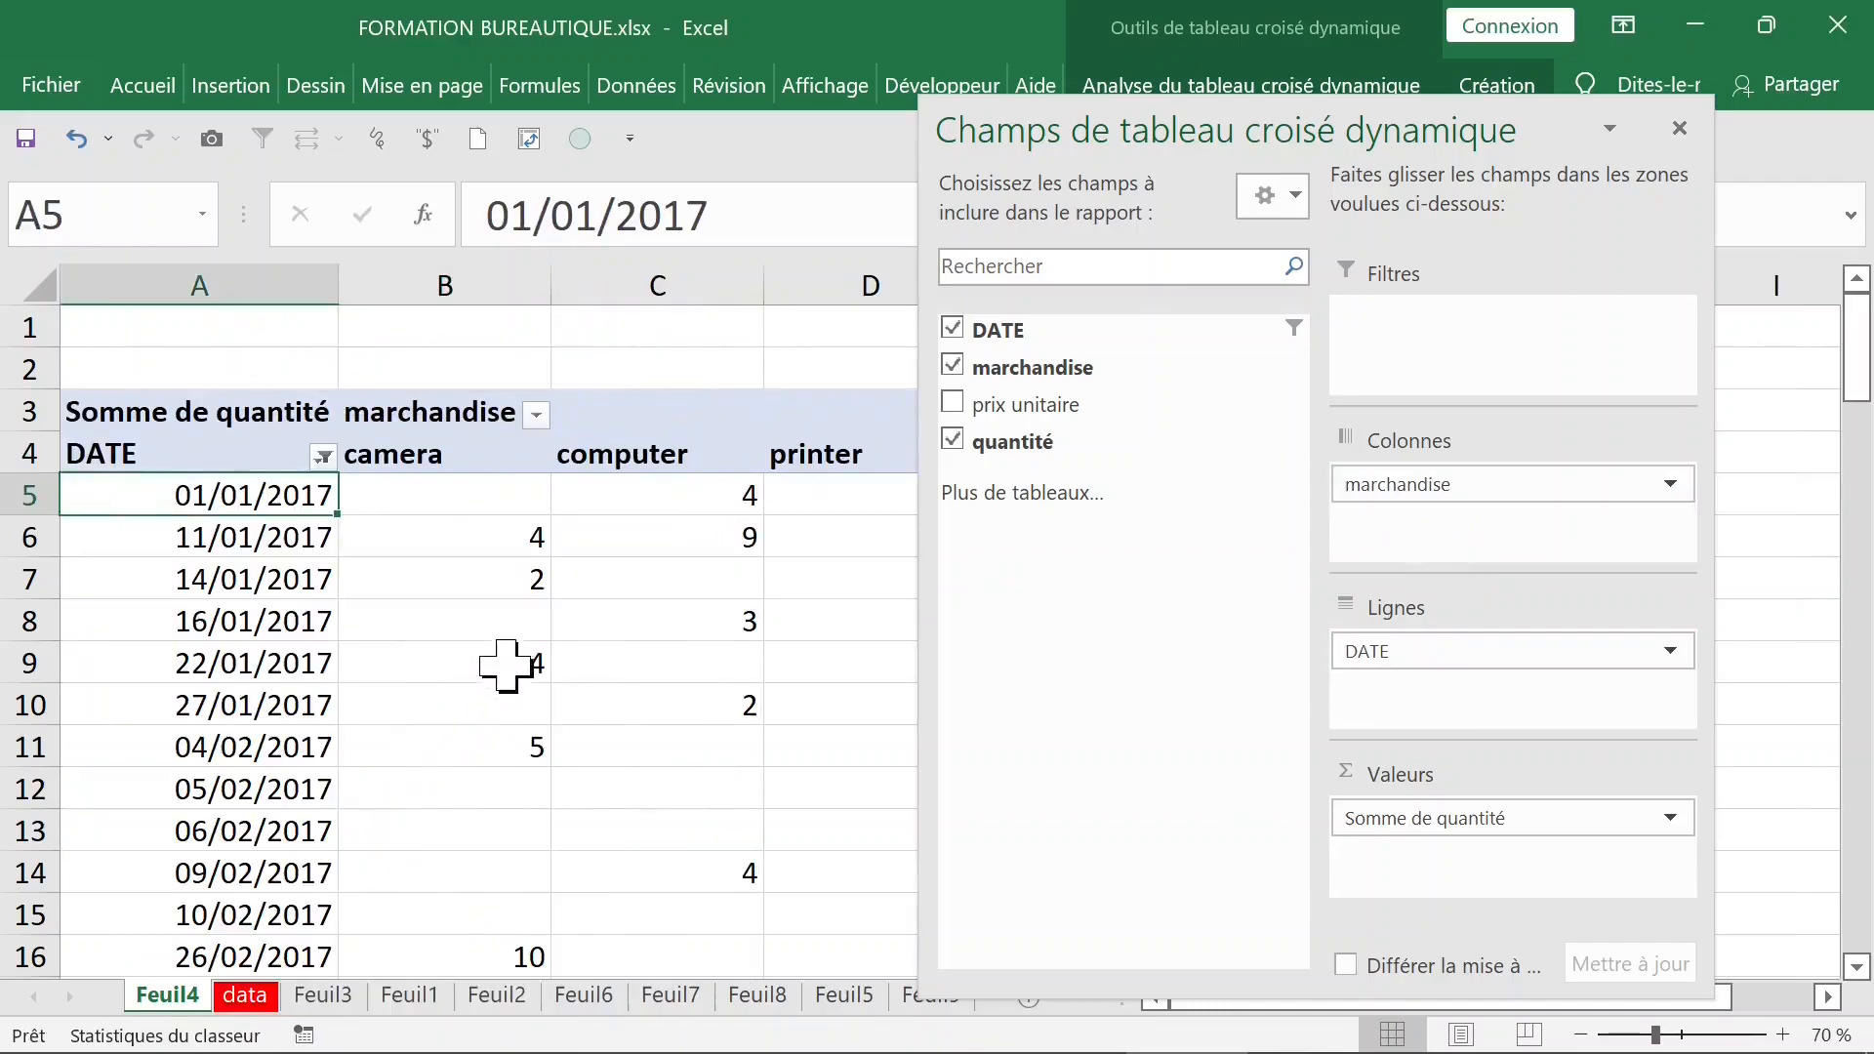
left_click(188, 543)
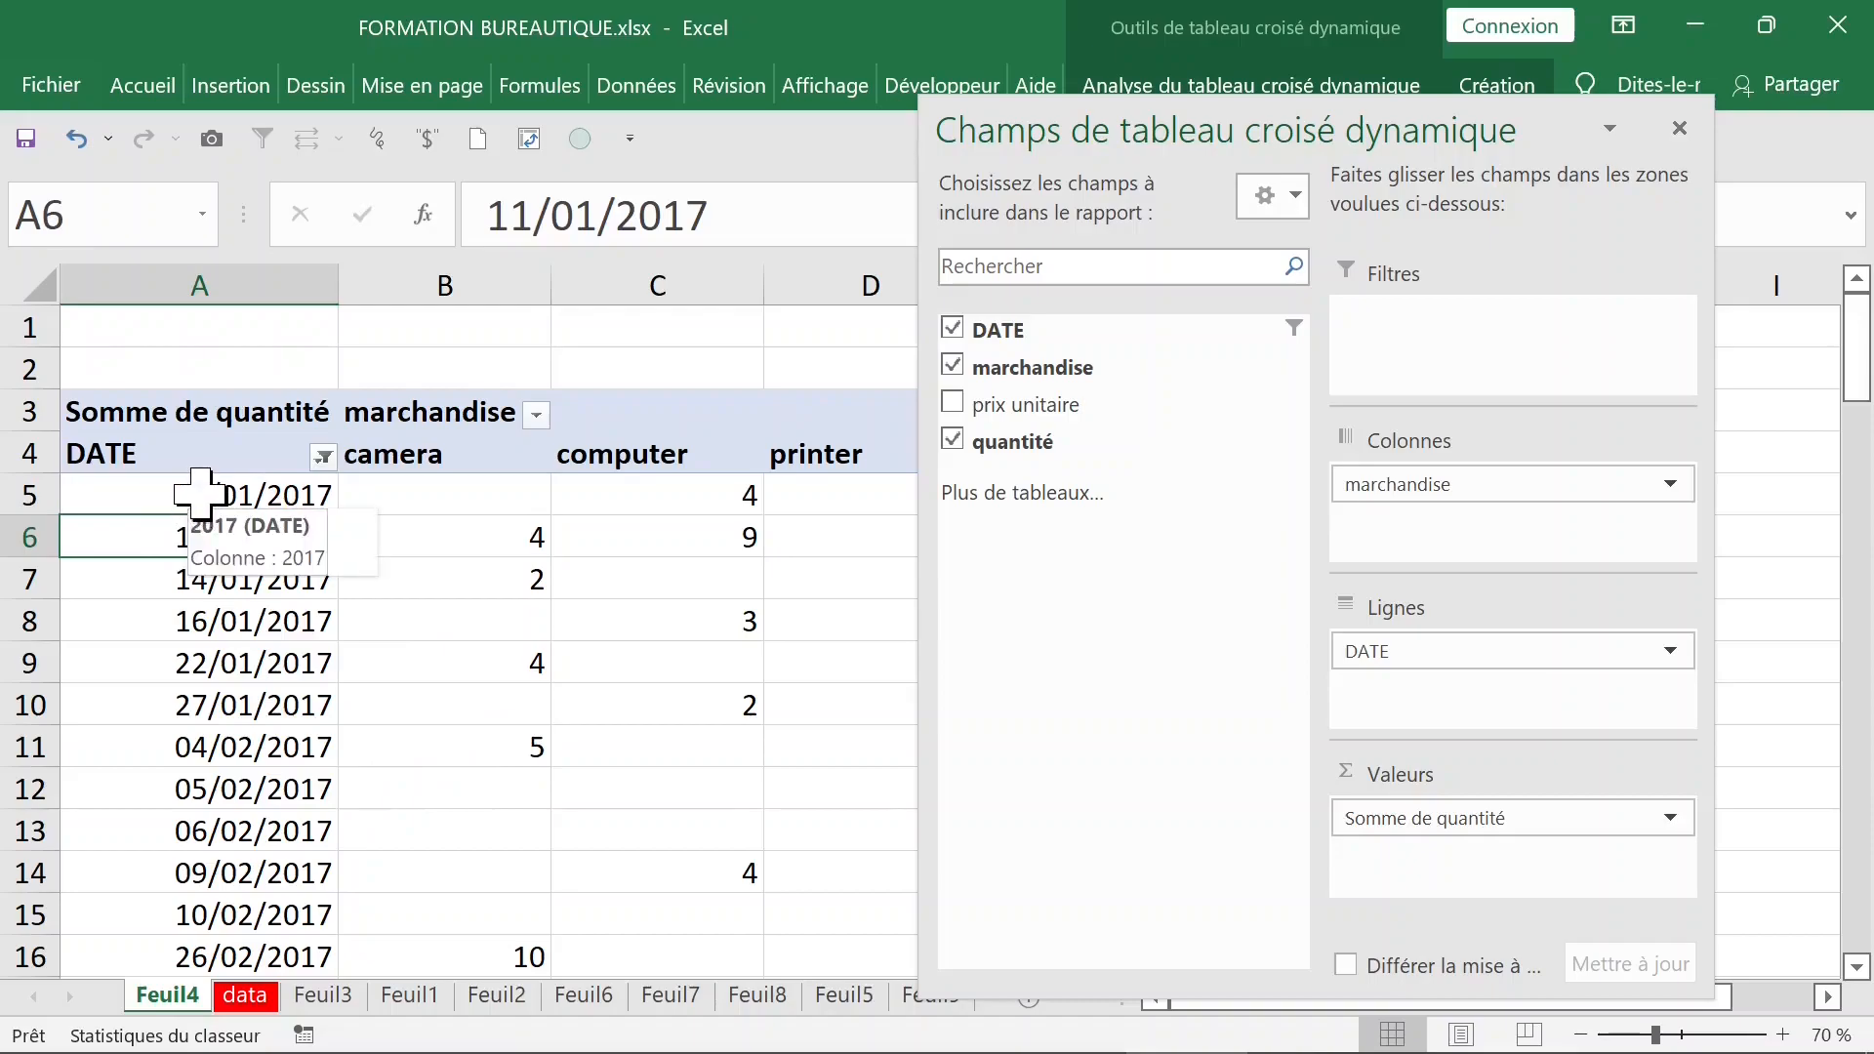
left_click(200, 500)
left_click(1680, 128)
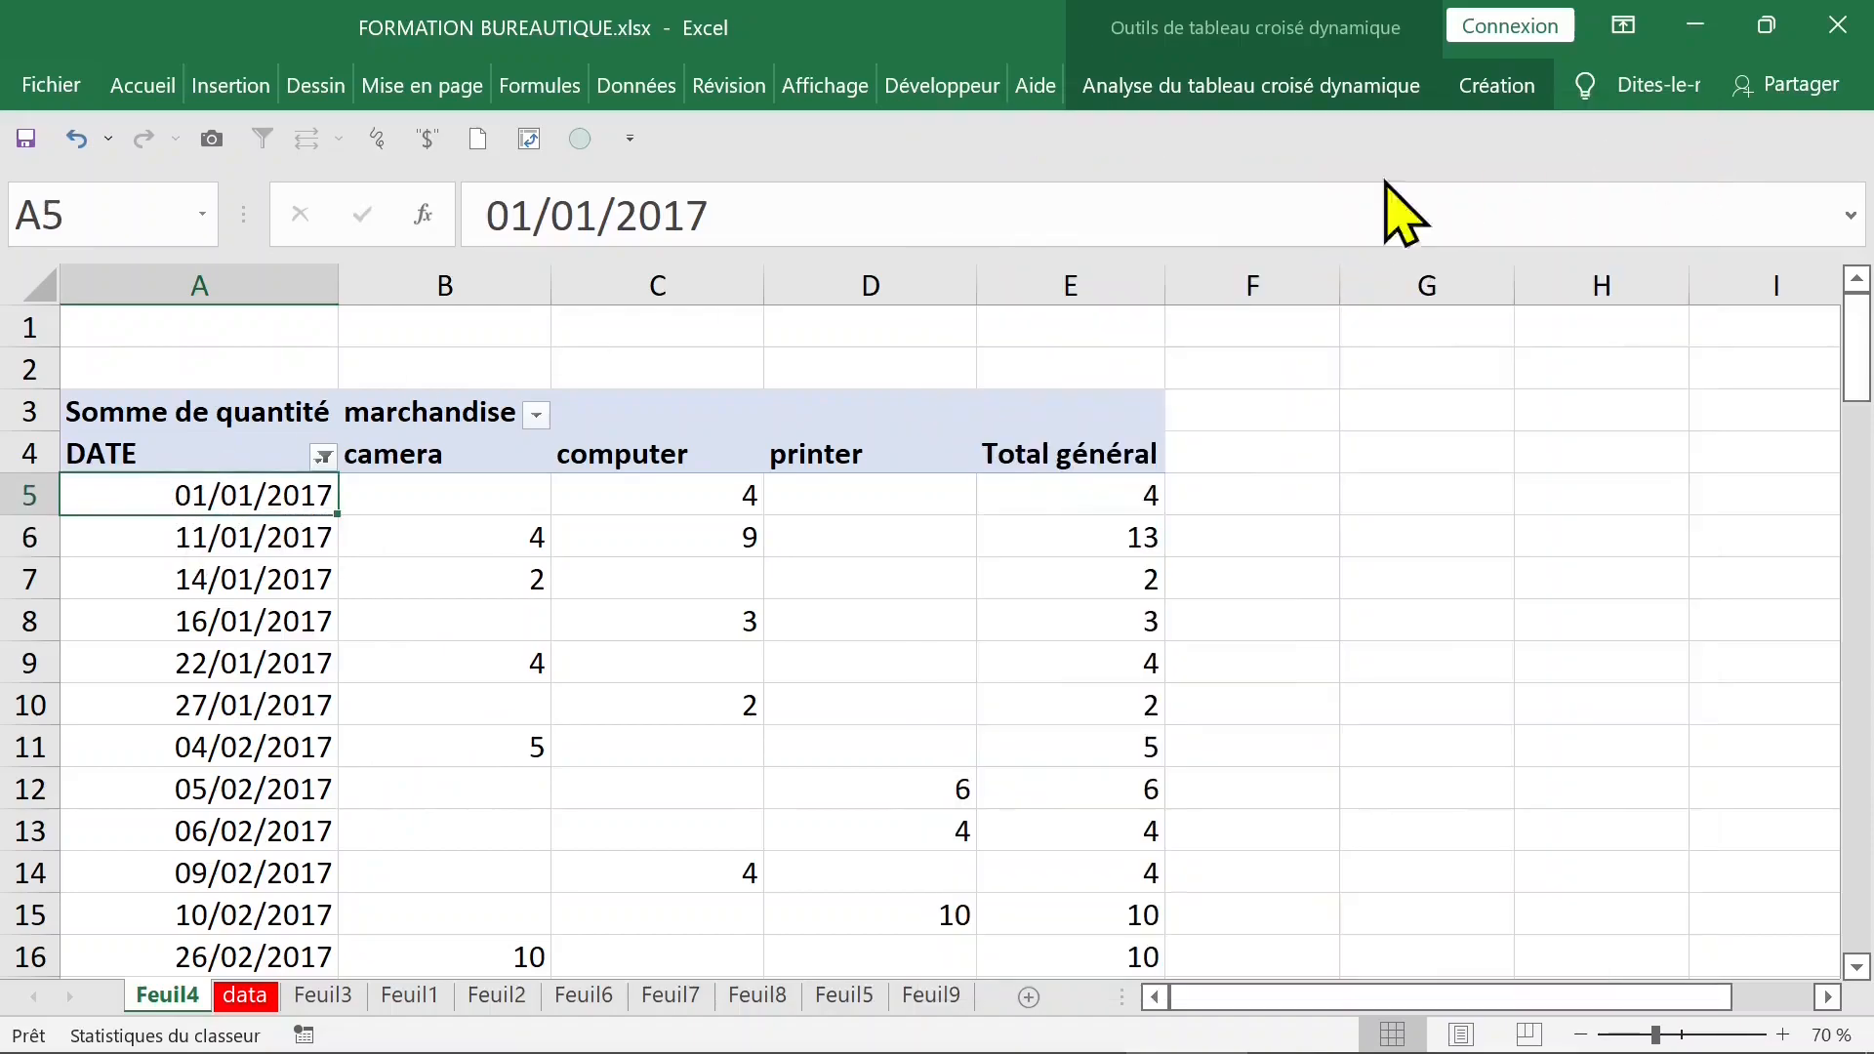
- Group the DATE row field by Trimestres and Années
right_click(295, 498)
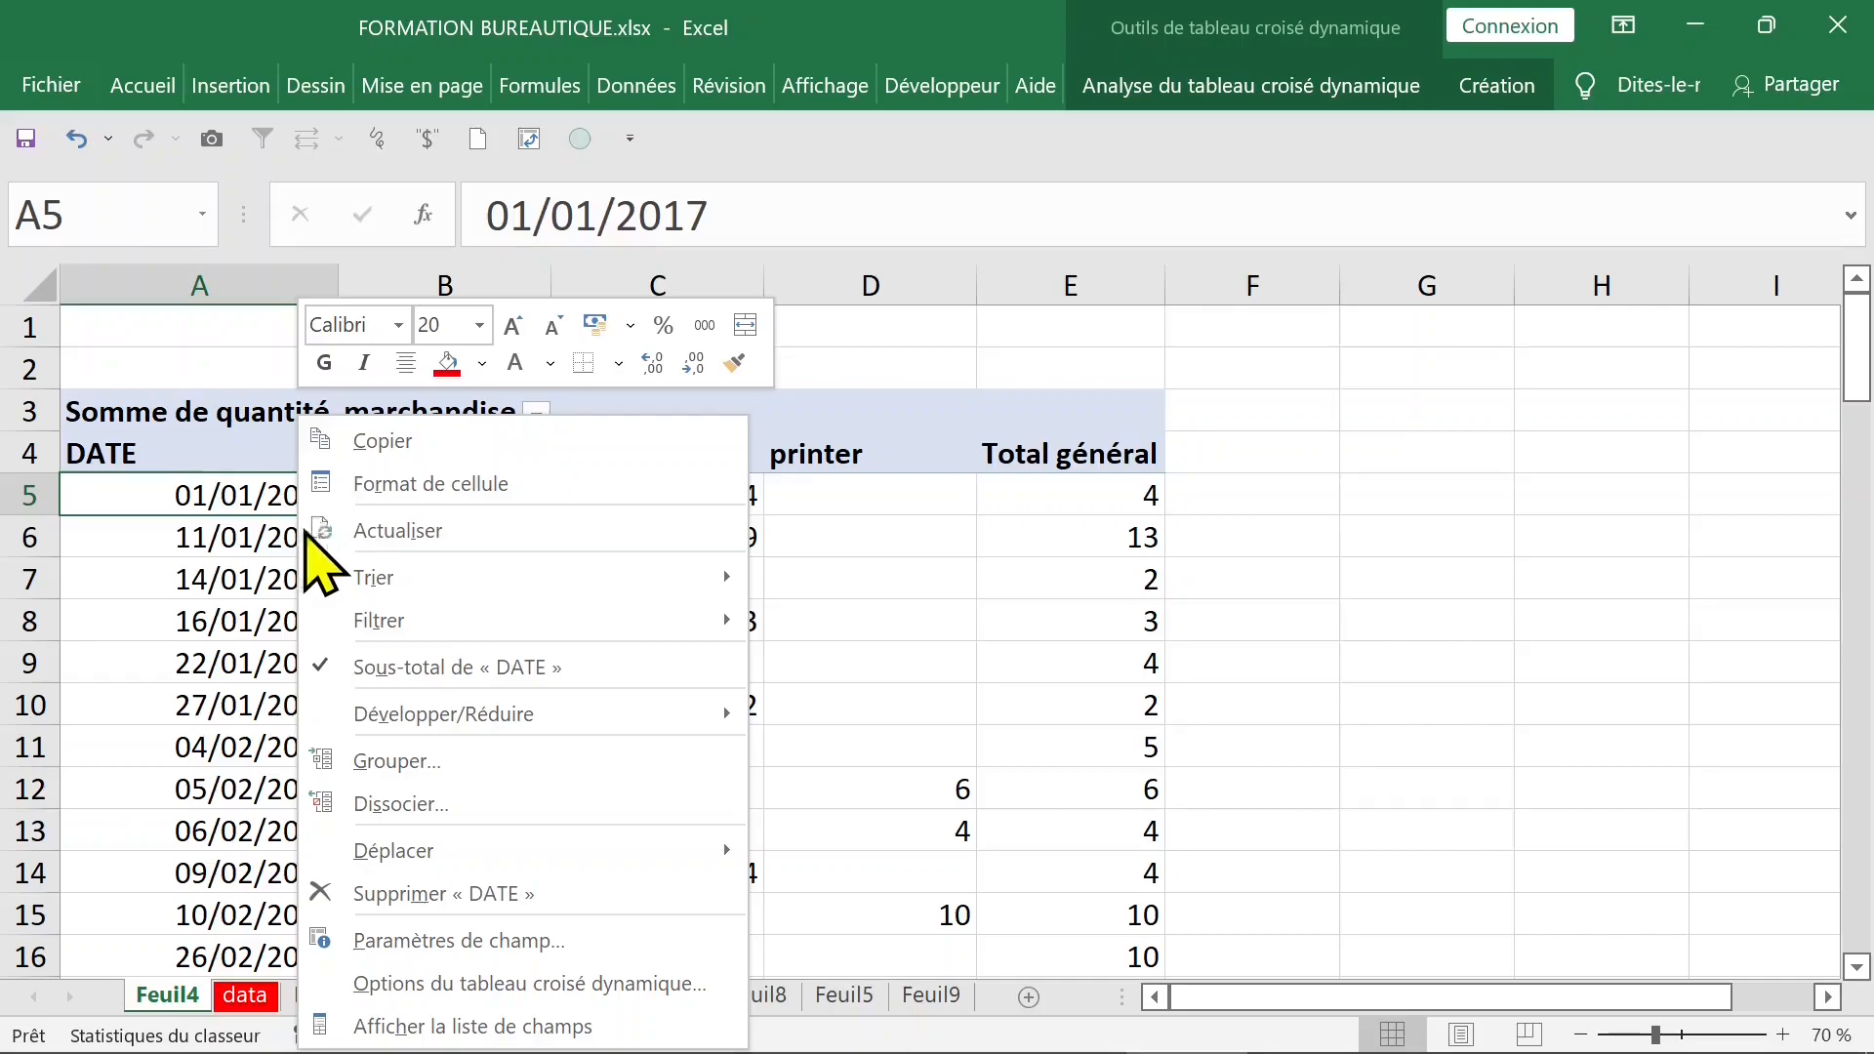
left_click(419, 764)
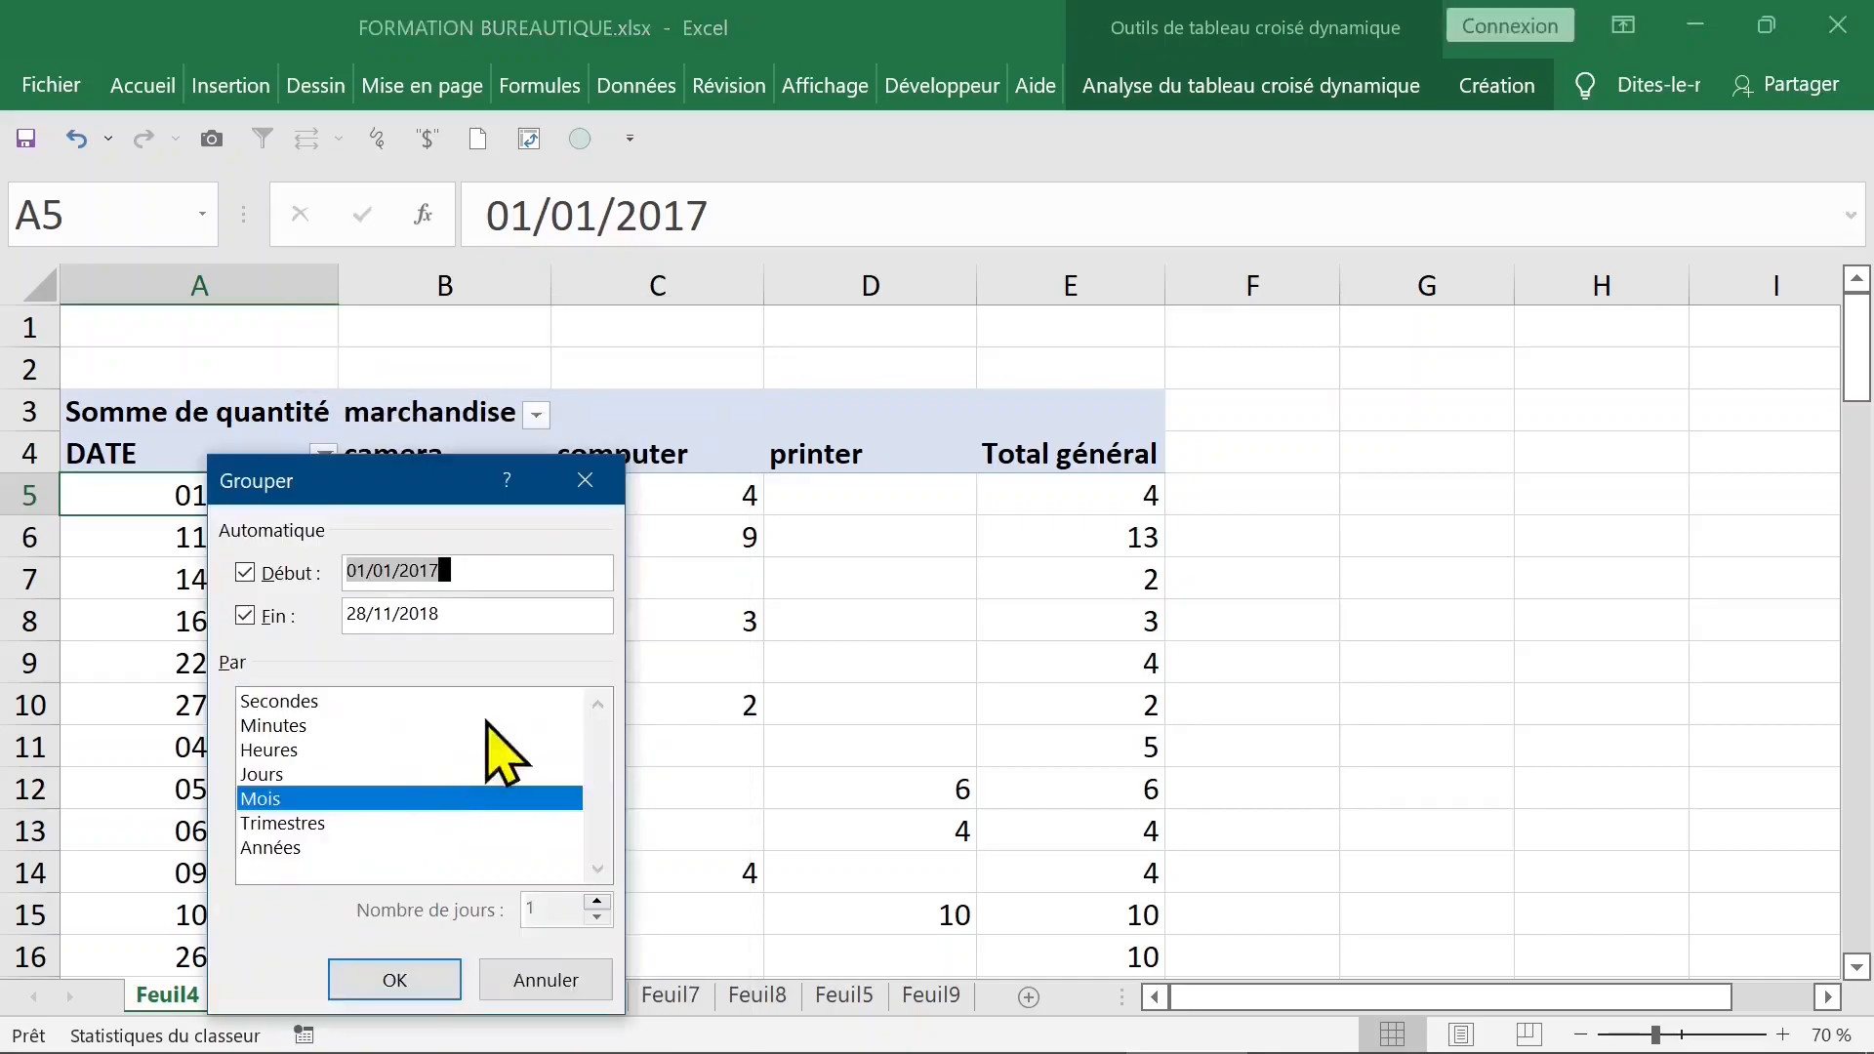
left_click(290, 851)
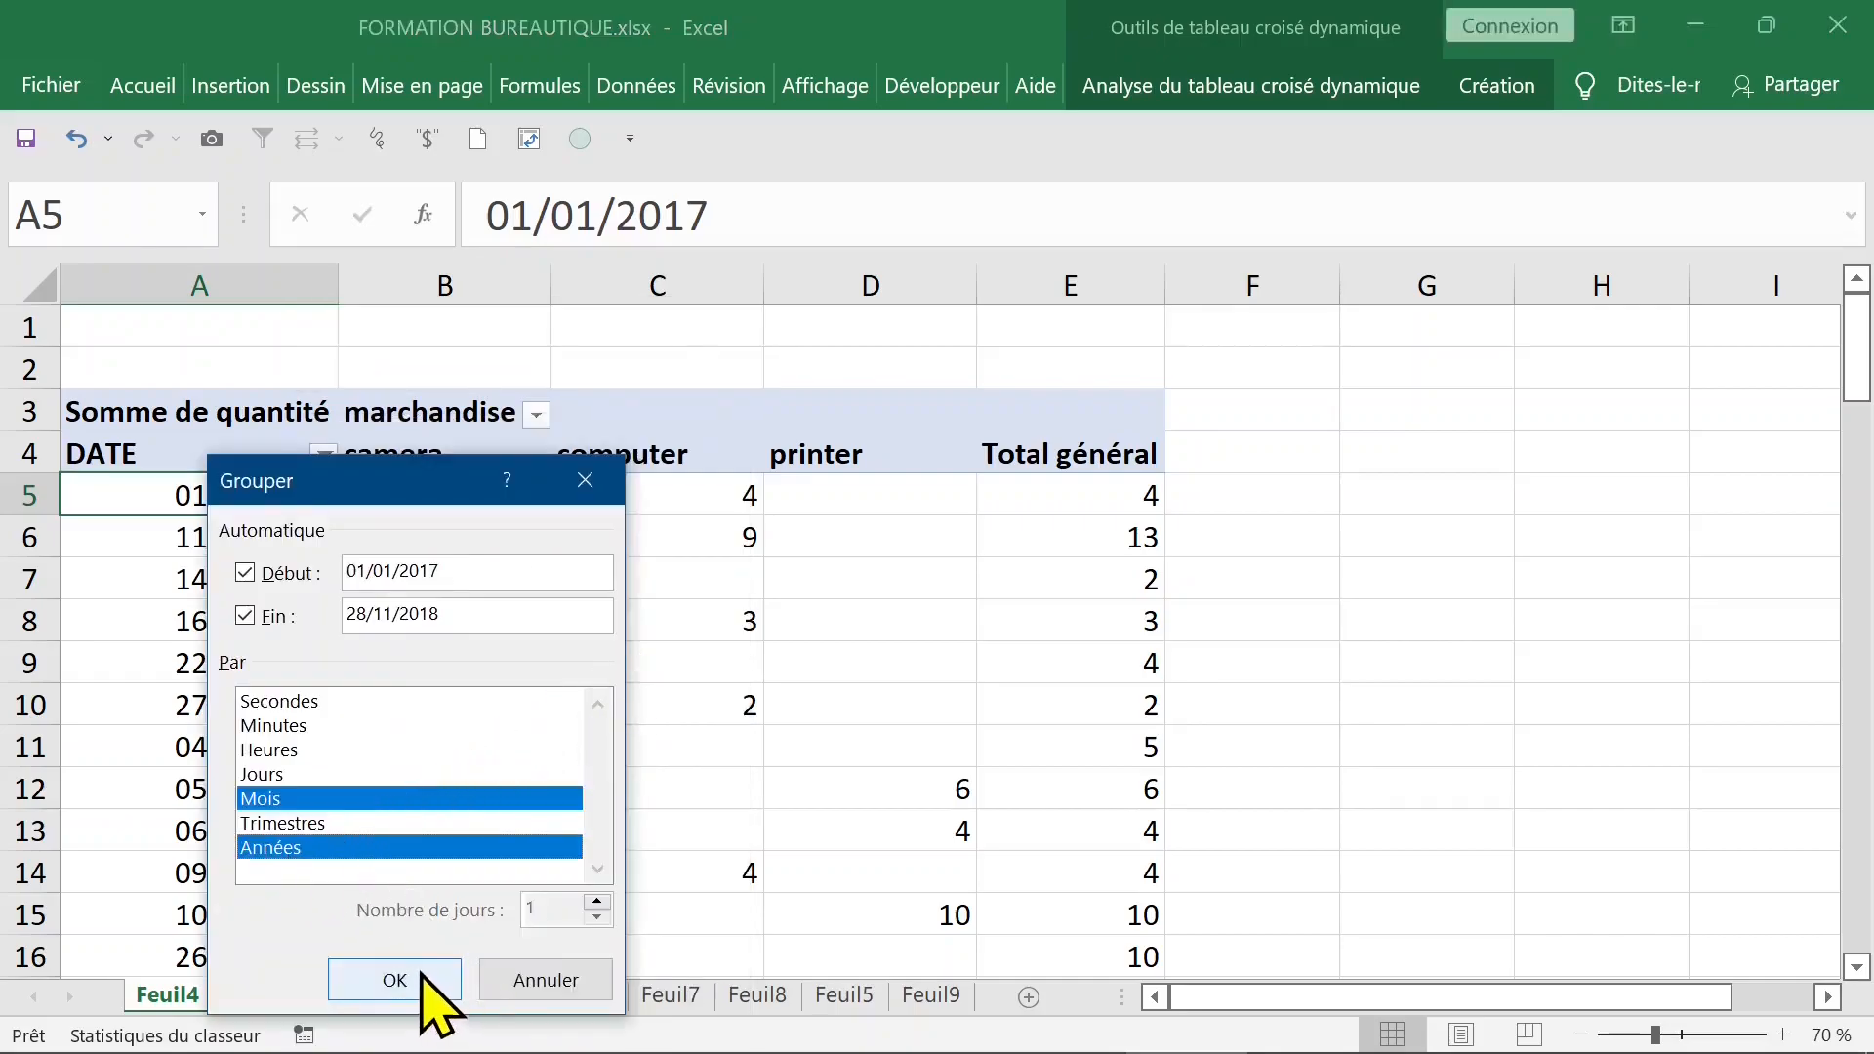
left_click_drag(437, 498, 976, 210)
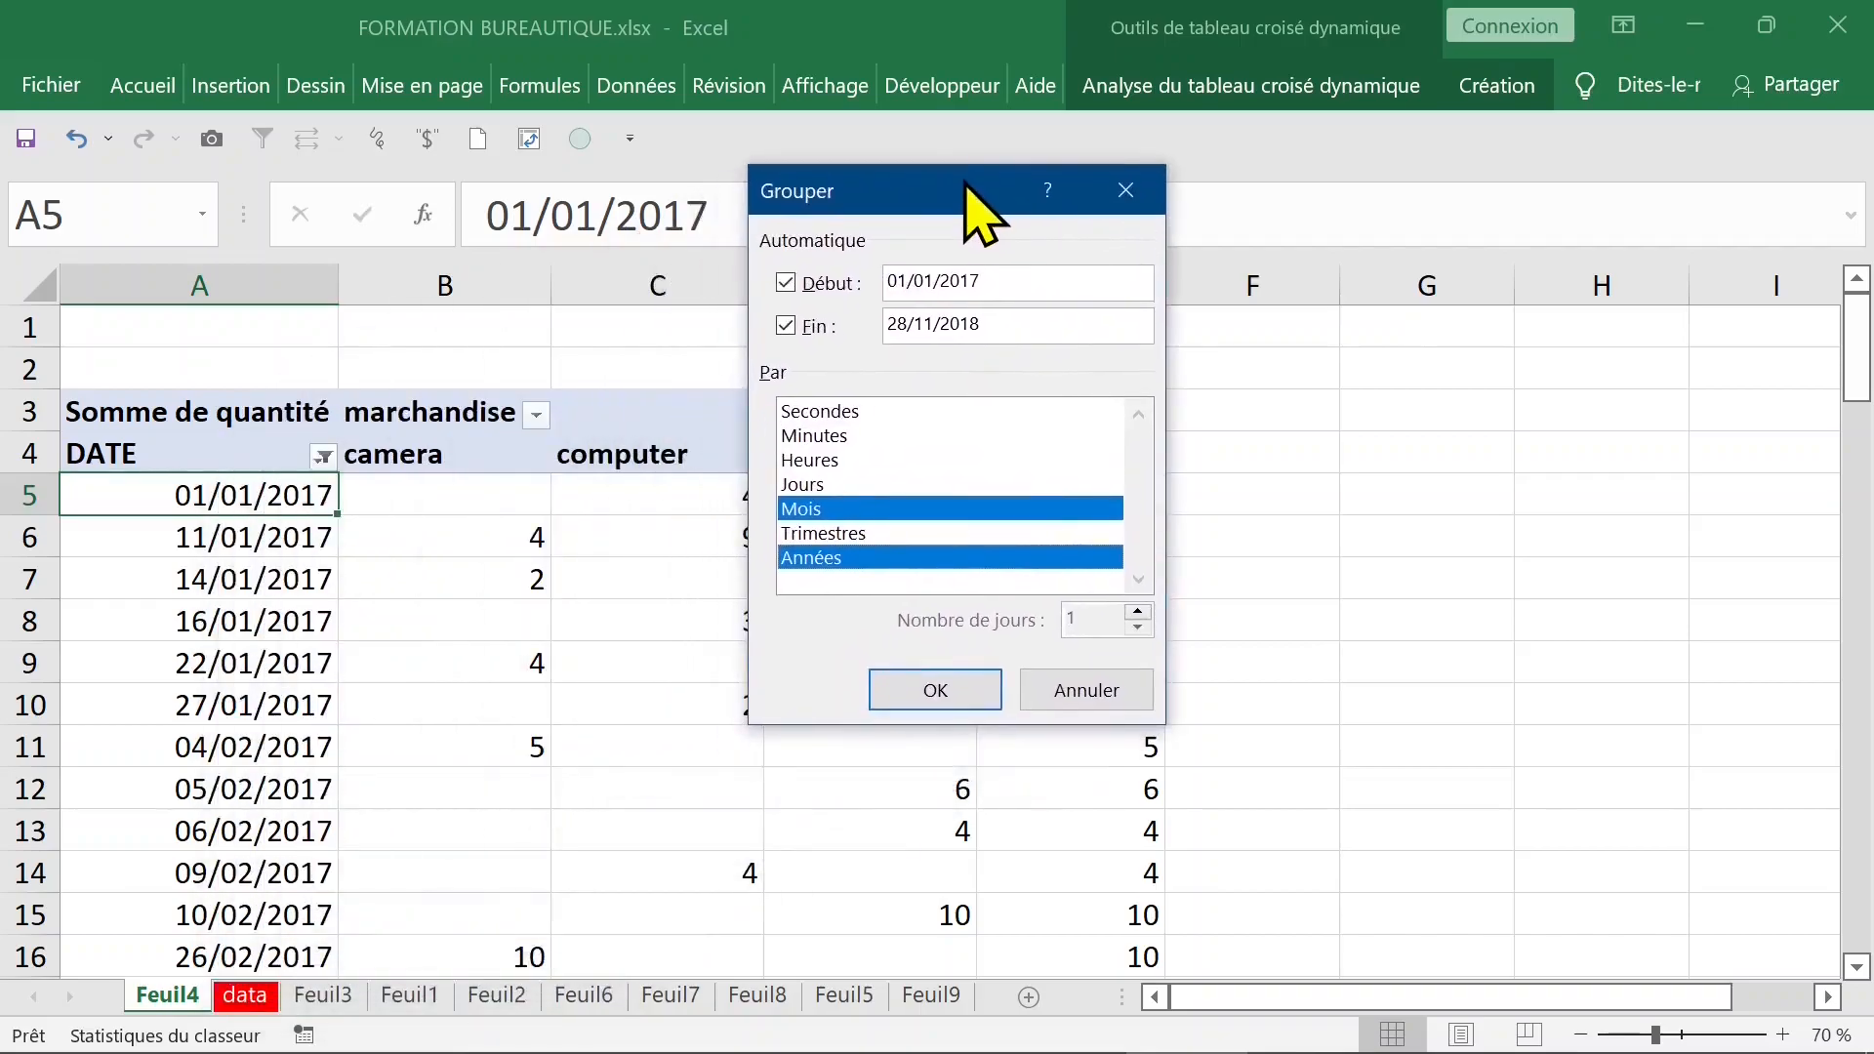
left_click(830, 509)
left_click(820, 535)
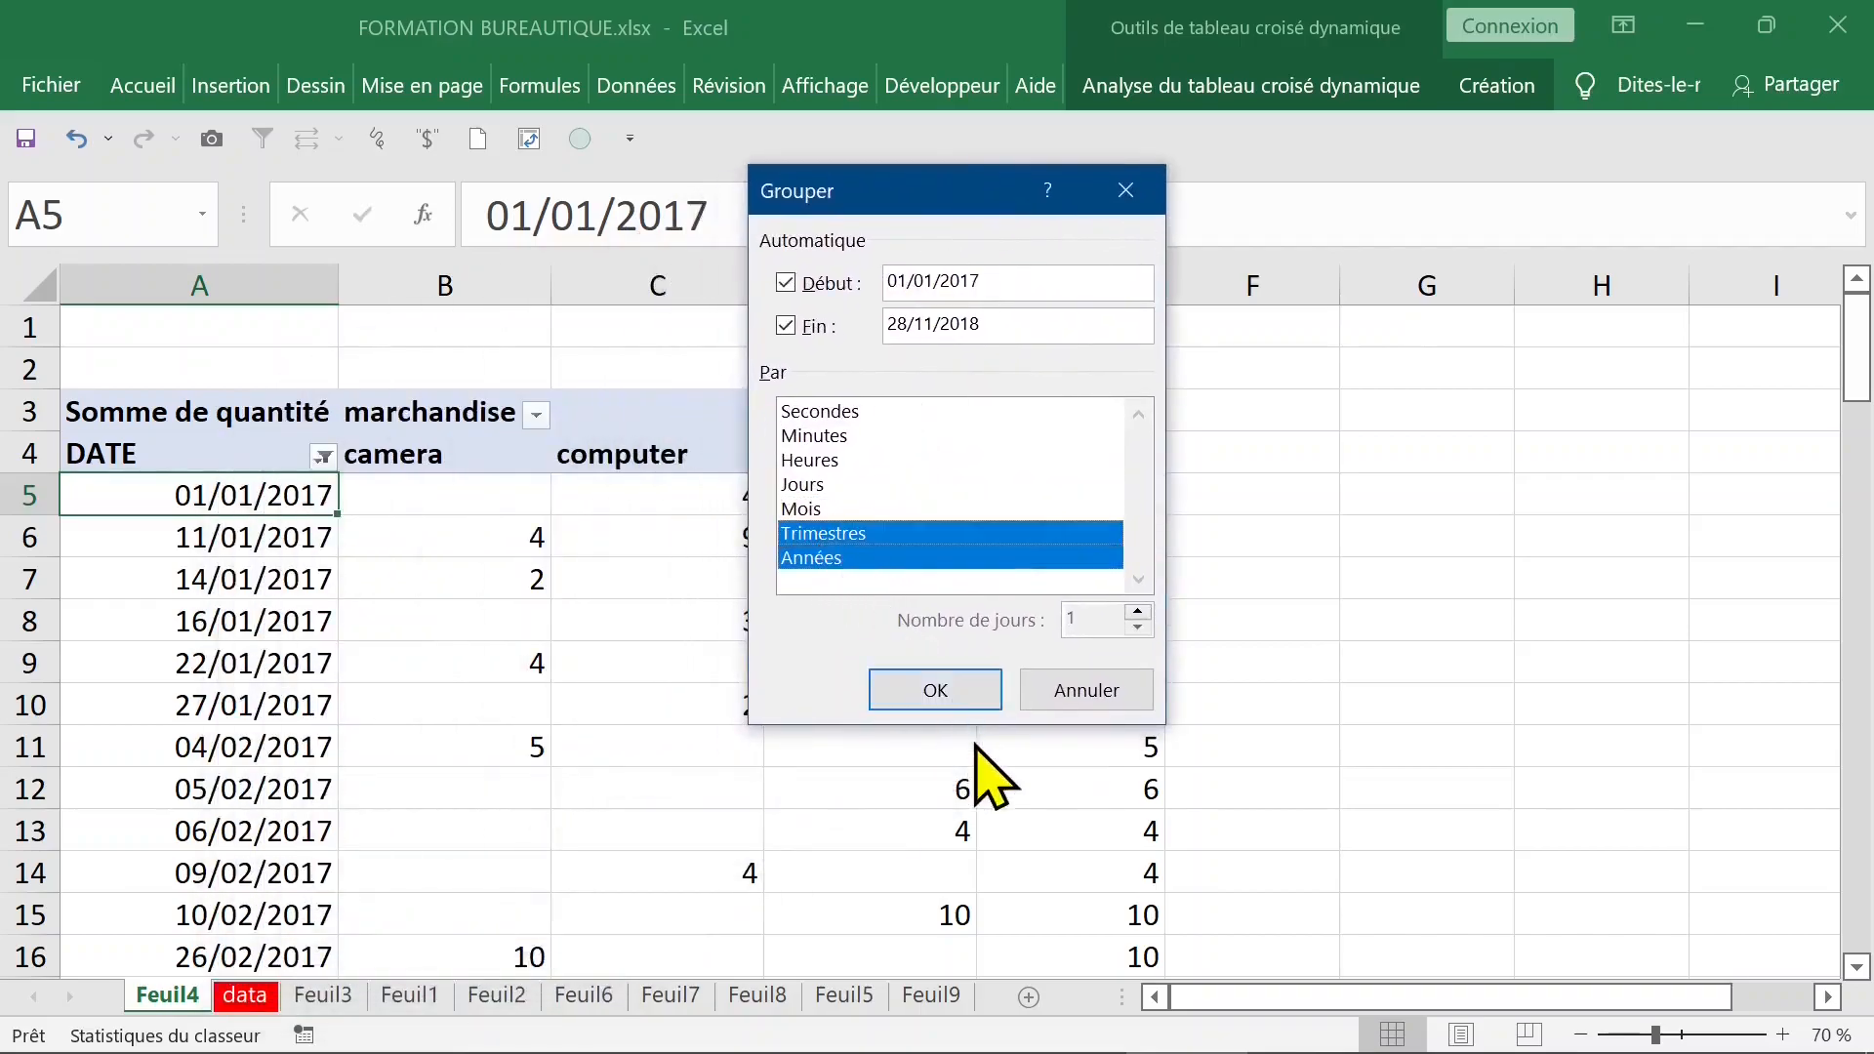
left_click(966, 693)
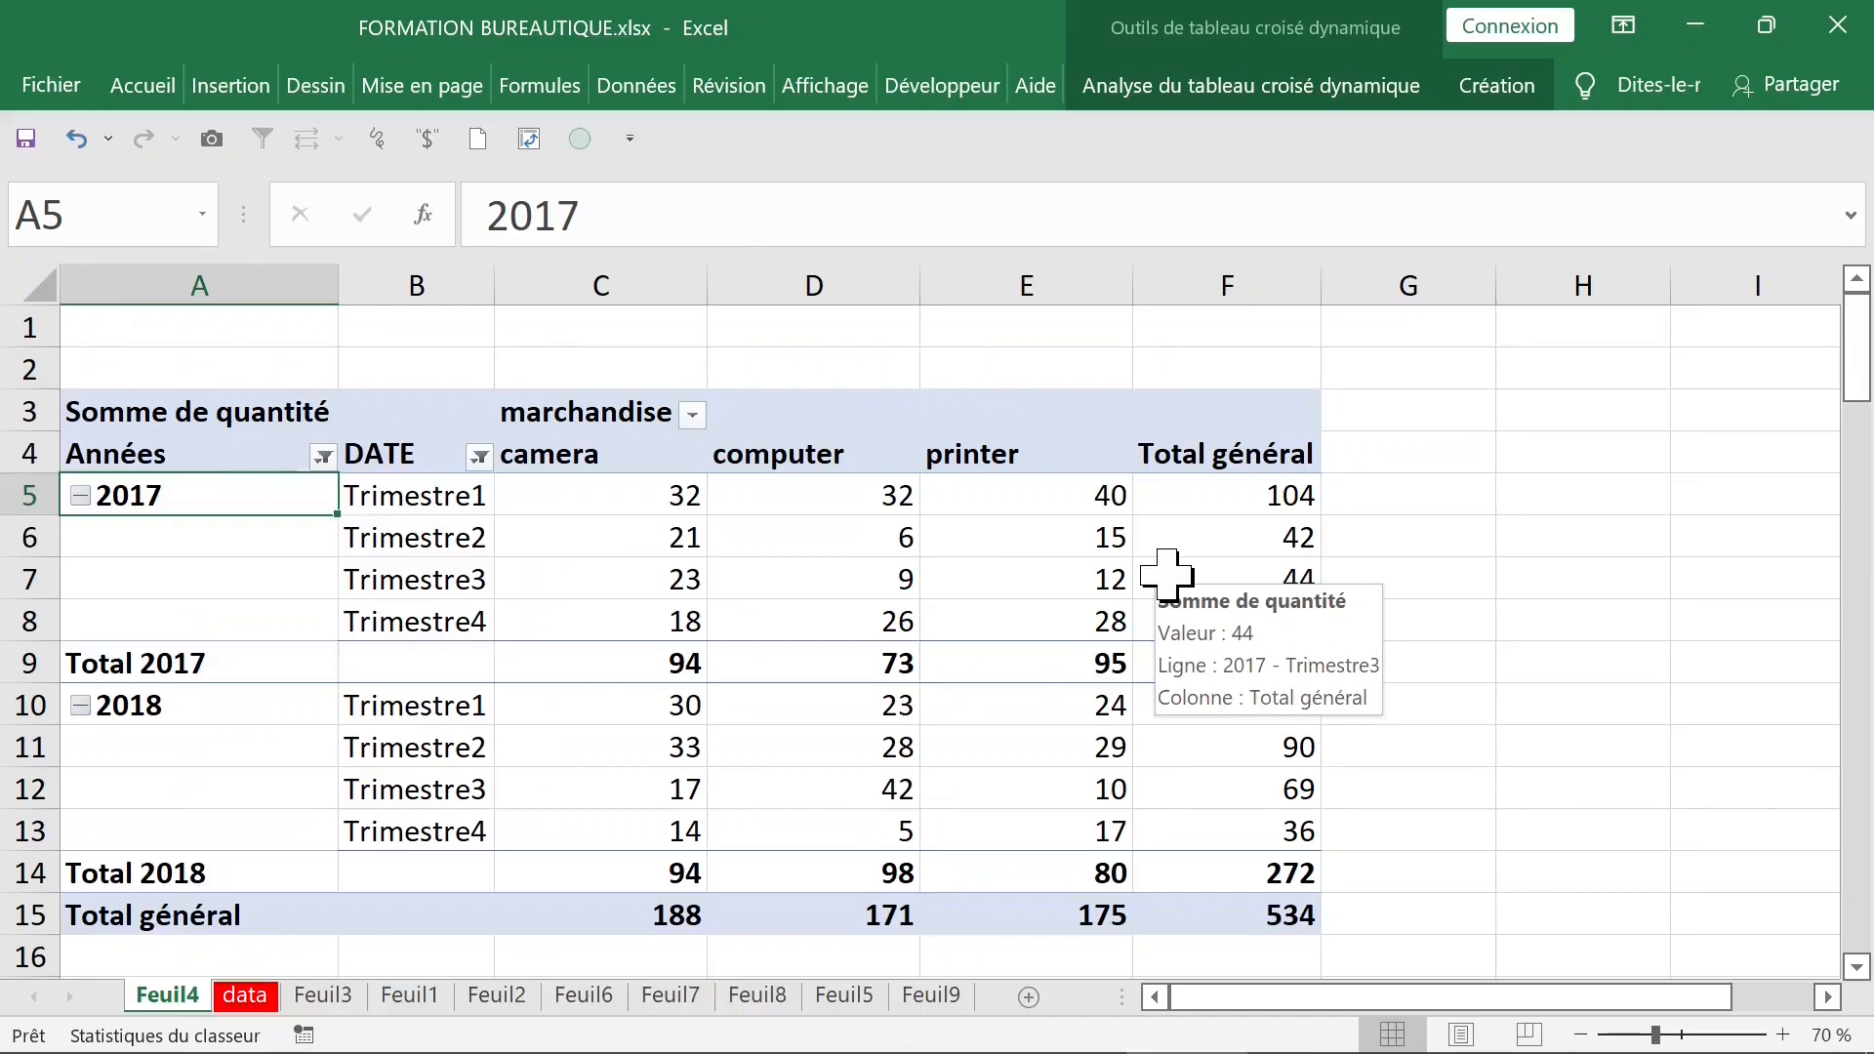
- Examine the quarterly rows for 2017 and the year labels in the grouped pivot table
left_click(890, 527)
left_click_drag(417, 488, 1240, 488)
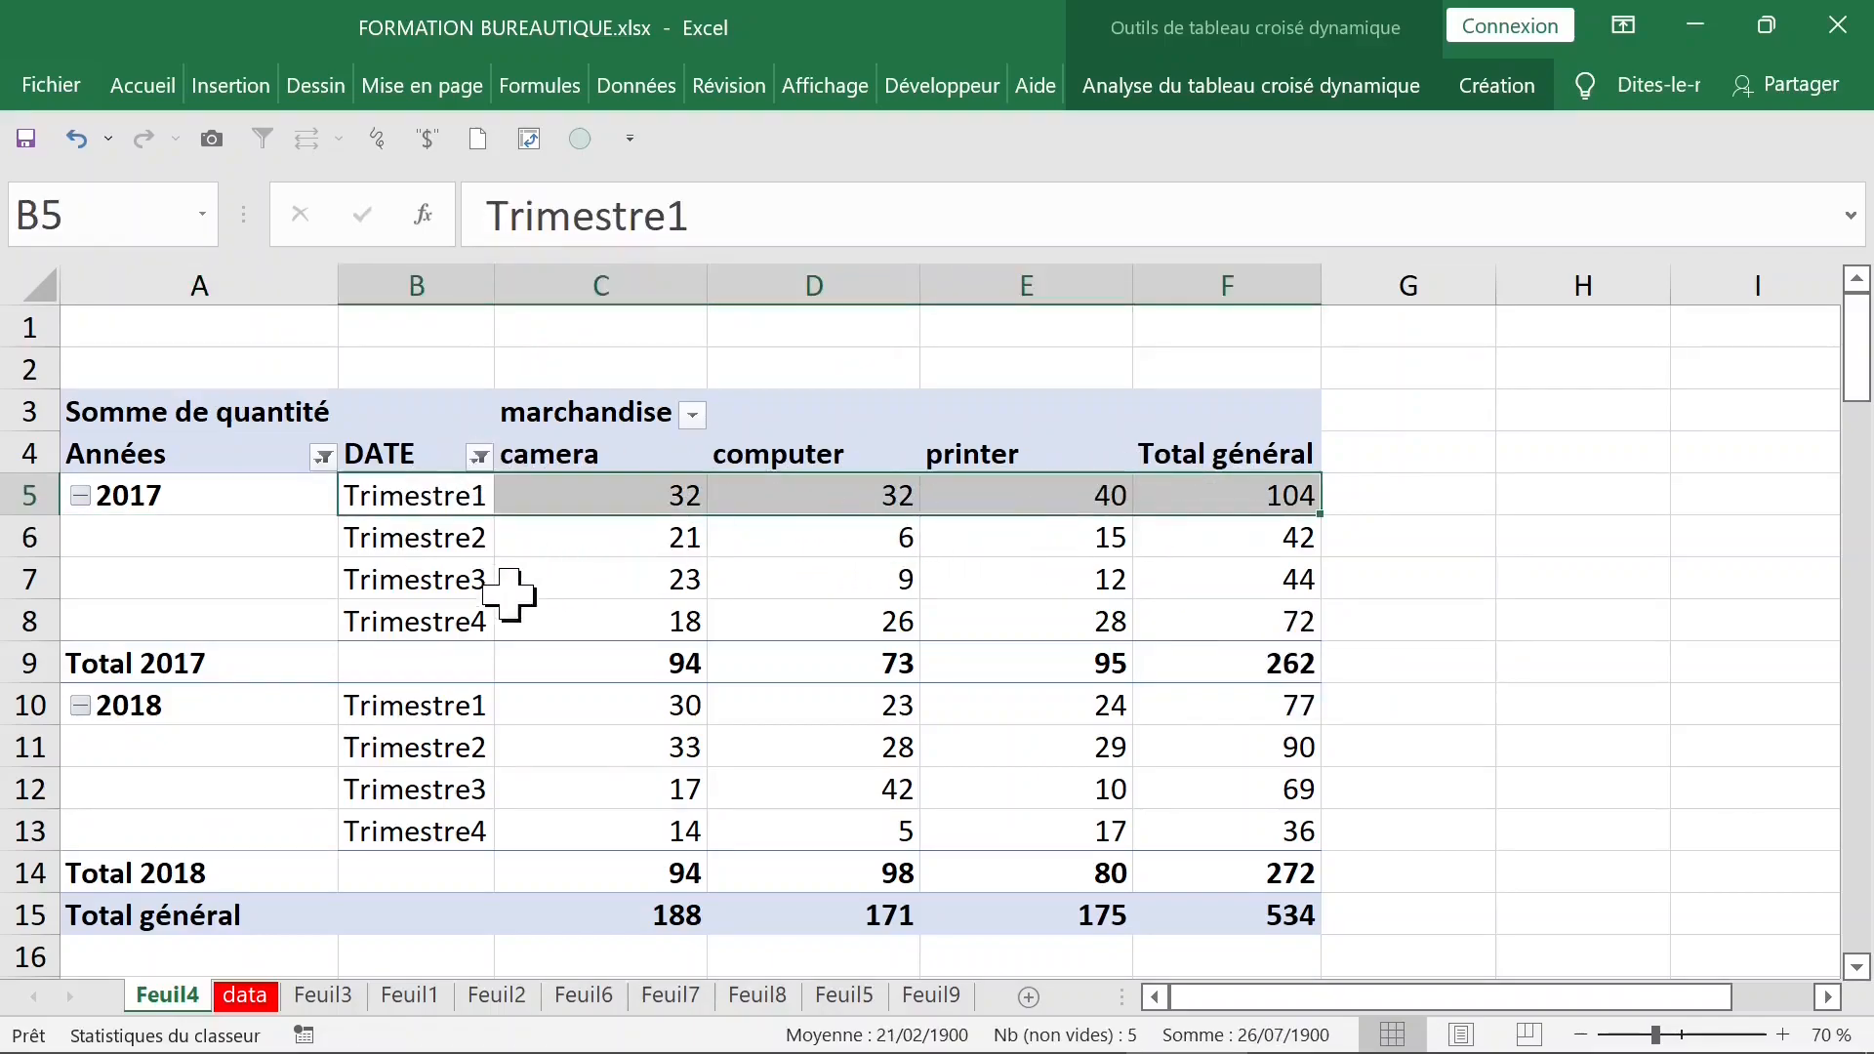
left_click(465, 597)
left_click(458, 625)
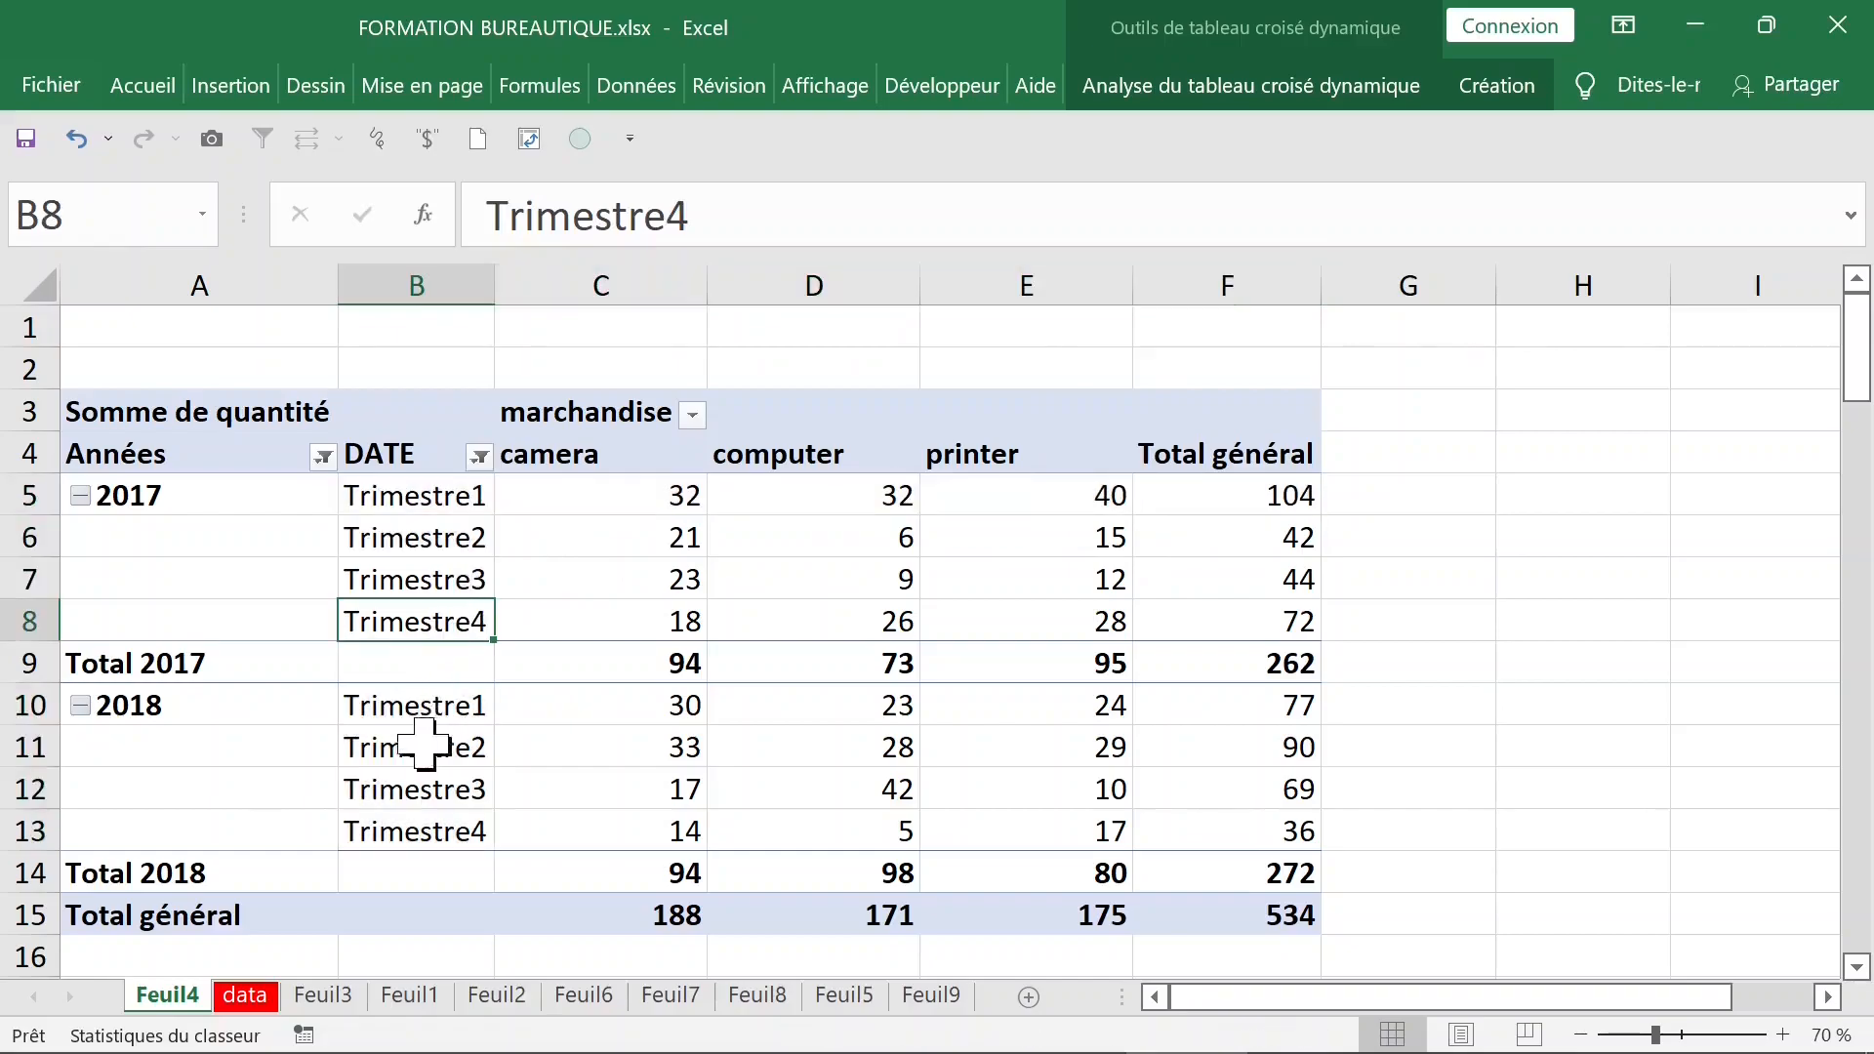
left_click(177, 716)
left_click(180, 534)
left_click(174, 500)
left_click_drag(174, 500, 176, 615)
- Set the pivot table's report layout to repeat all item labels, so the year appears on every row
left_click(253, 498)
left_click(239, 492)
left_click(1512, 93)
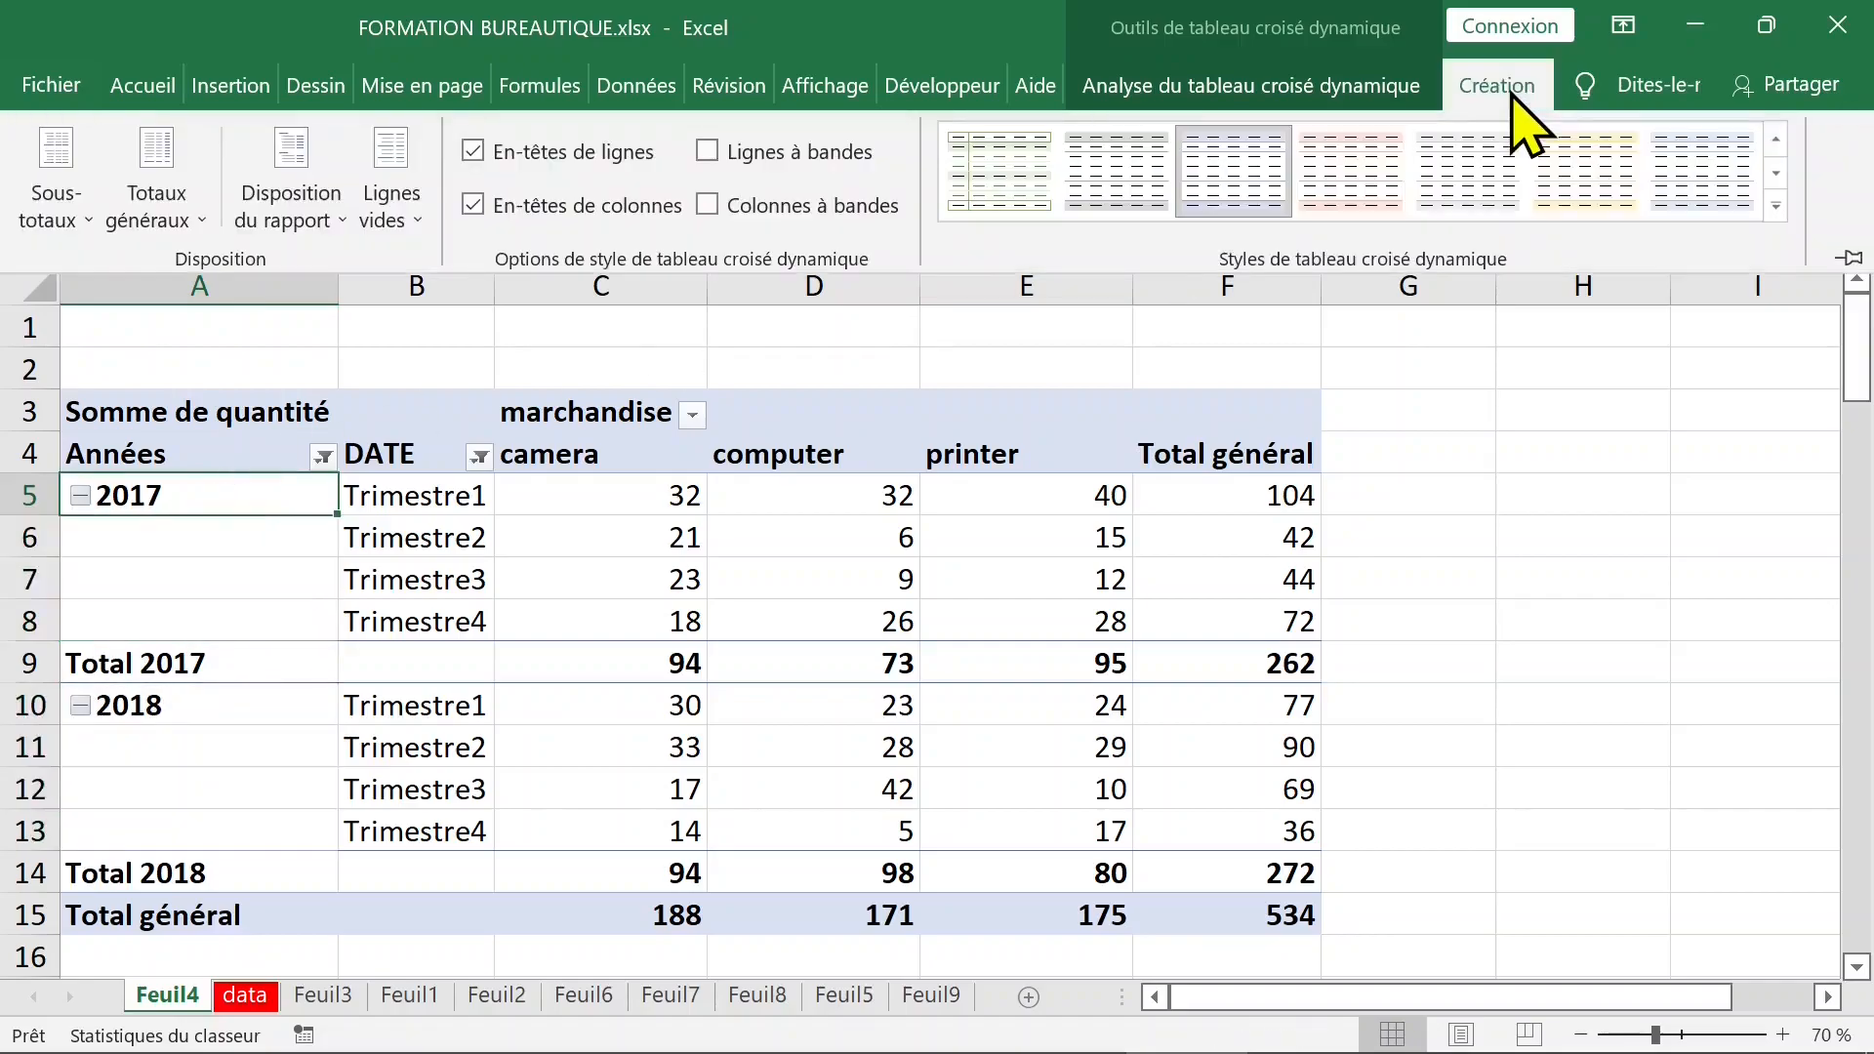
left_click(299, 218)
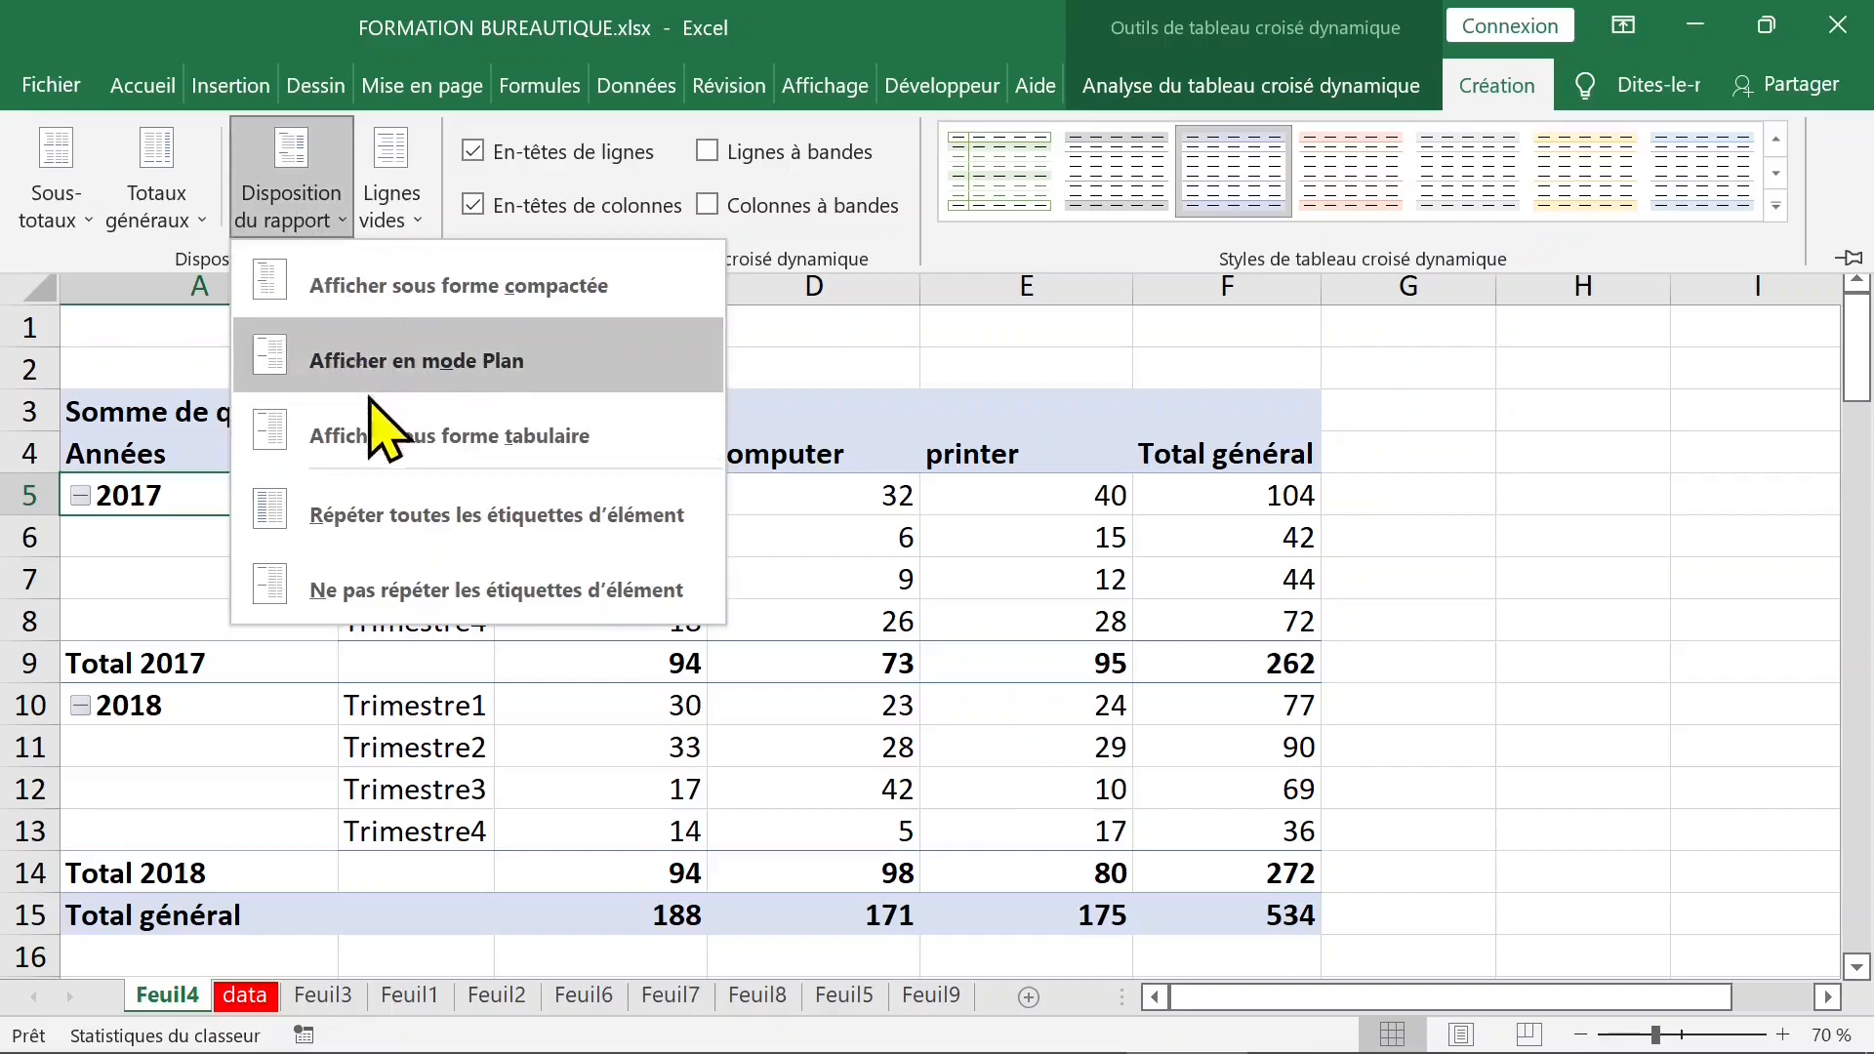
left_click(415, 512)
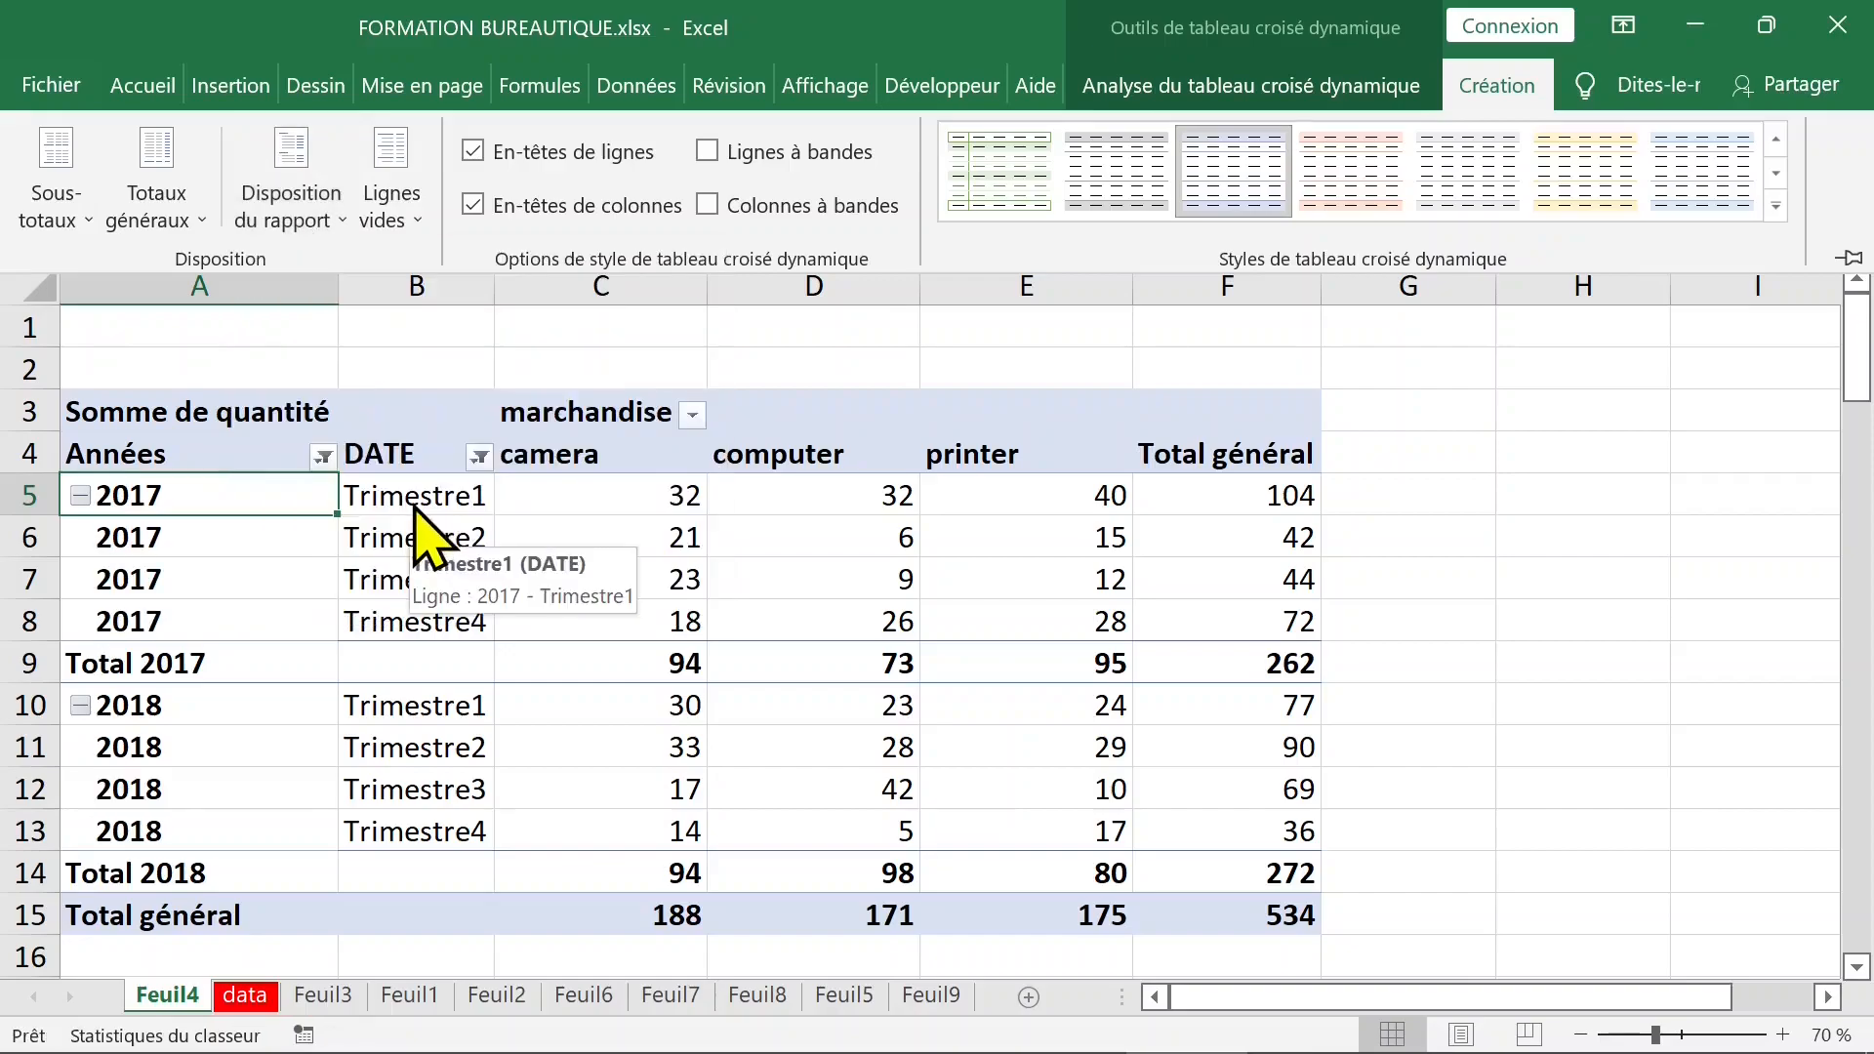
double_click(1511, 88)
double_click(1510, 90)
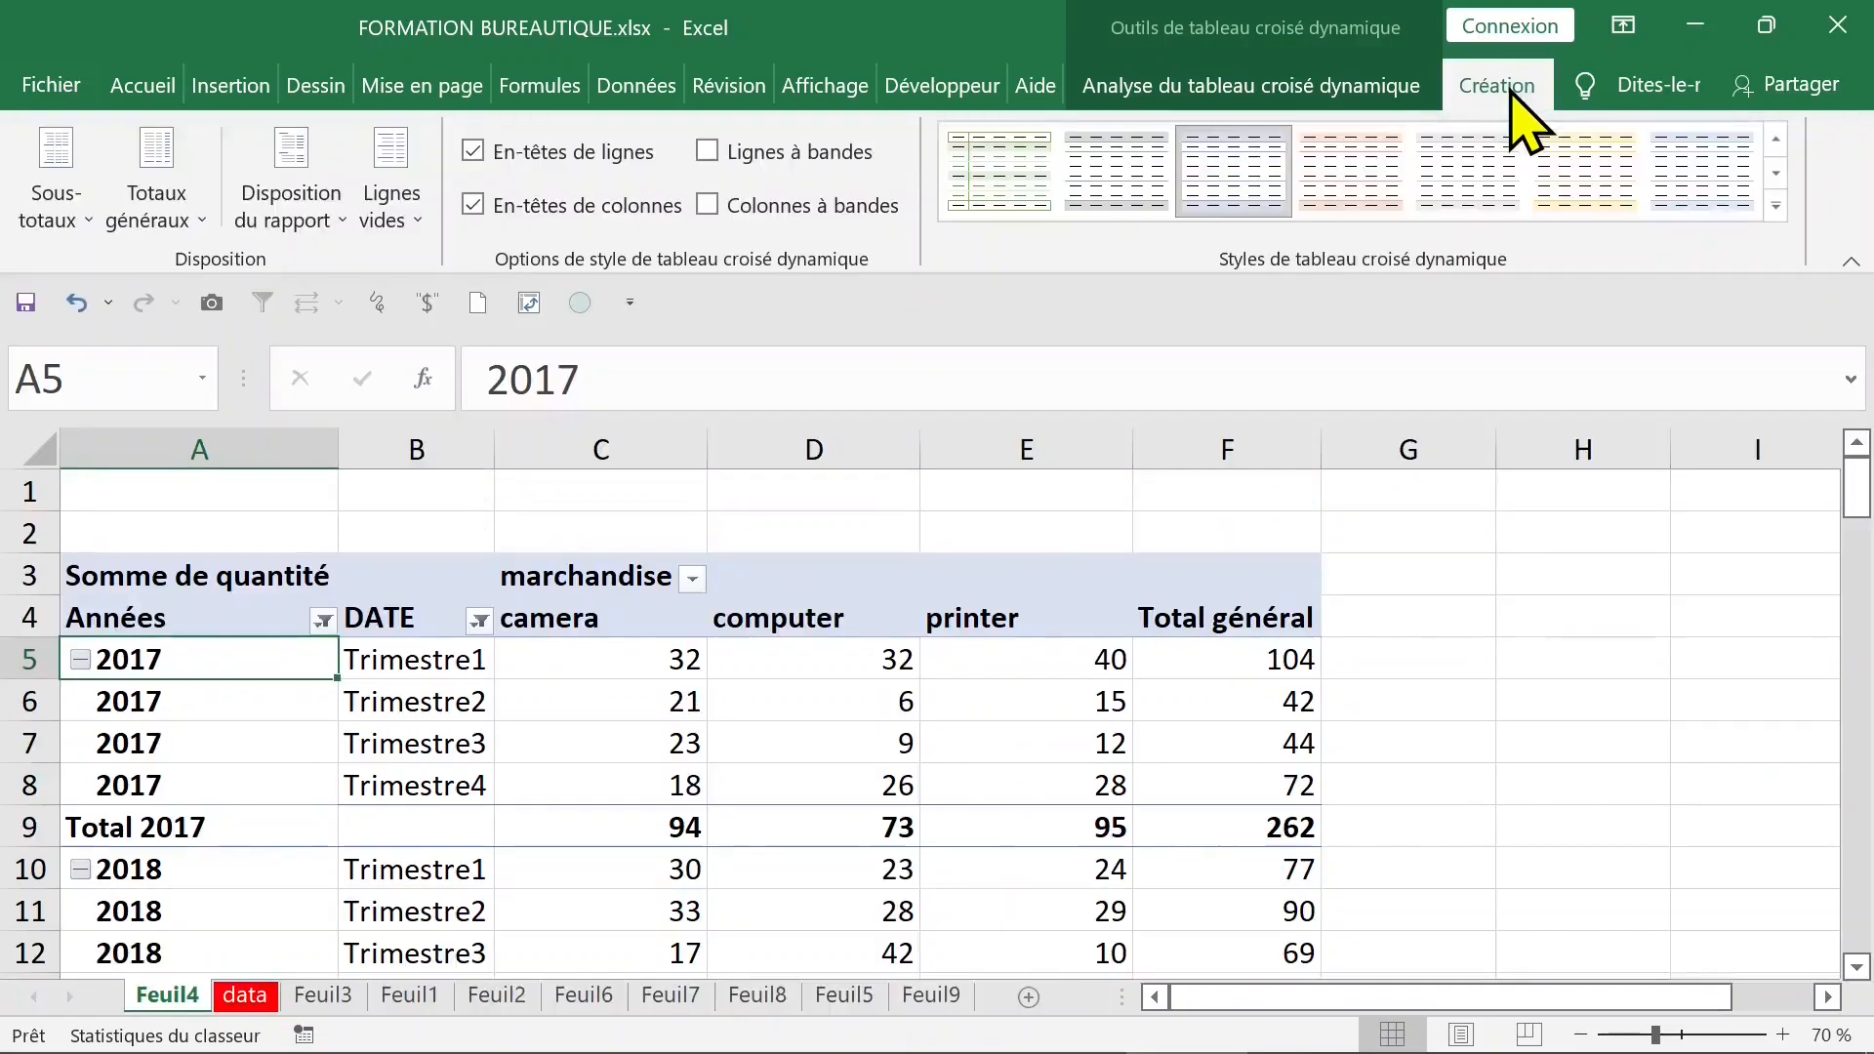
double_click(1489, 86)
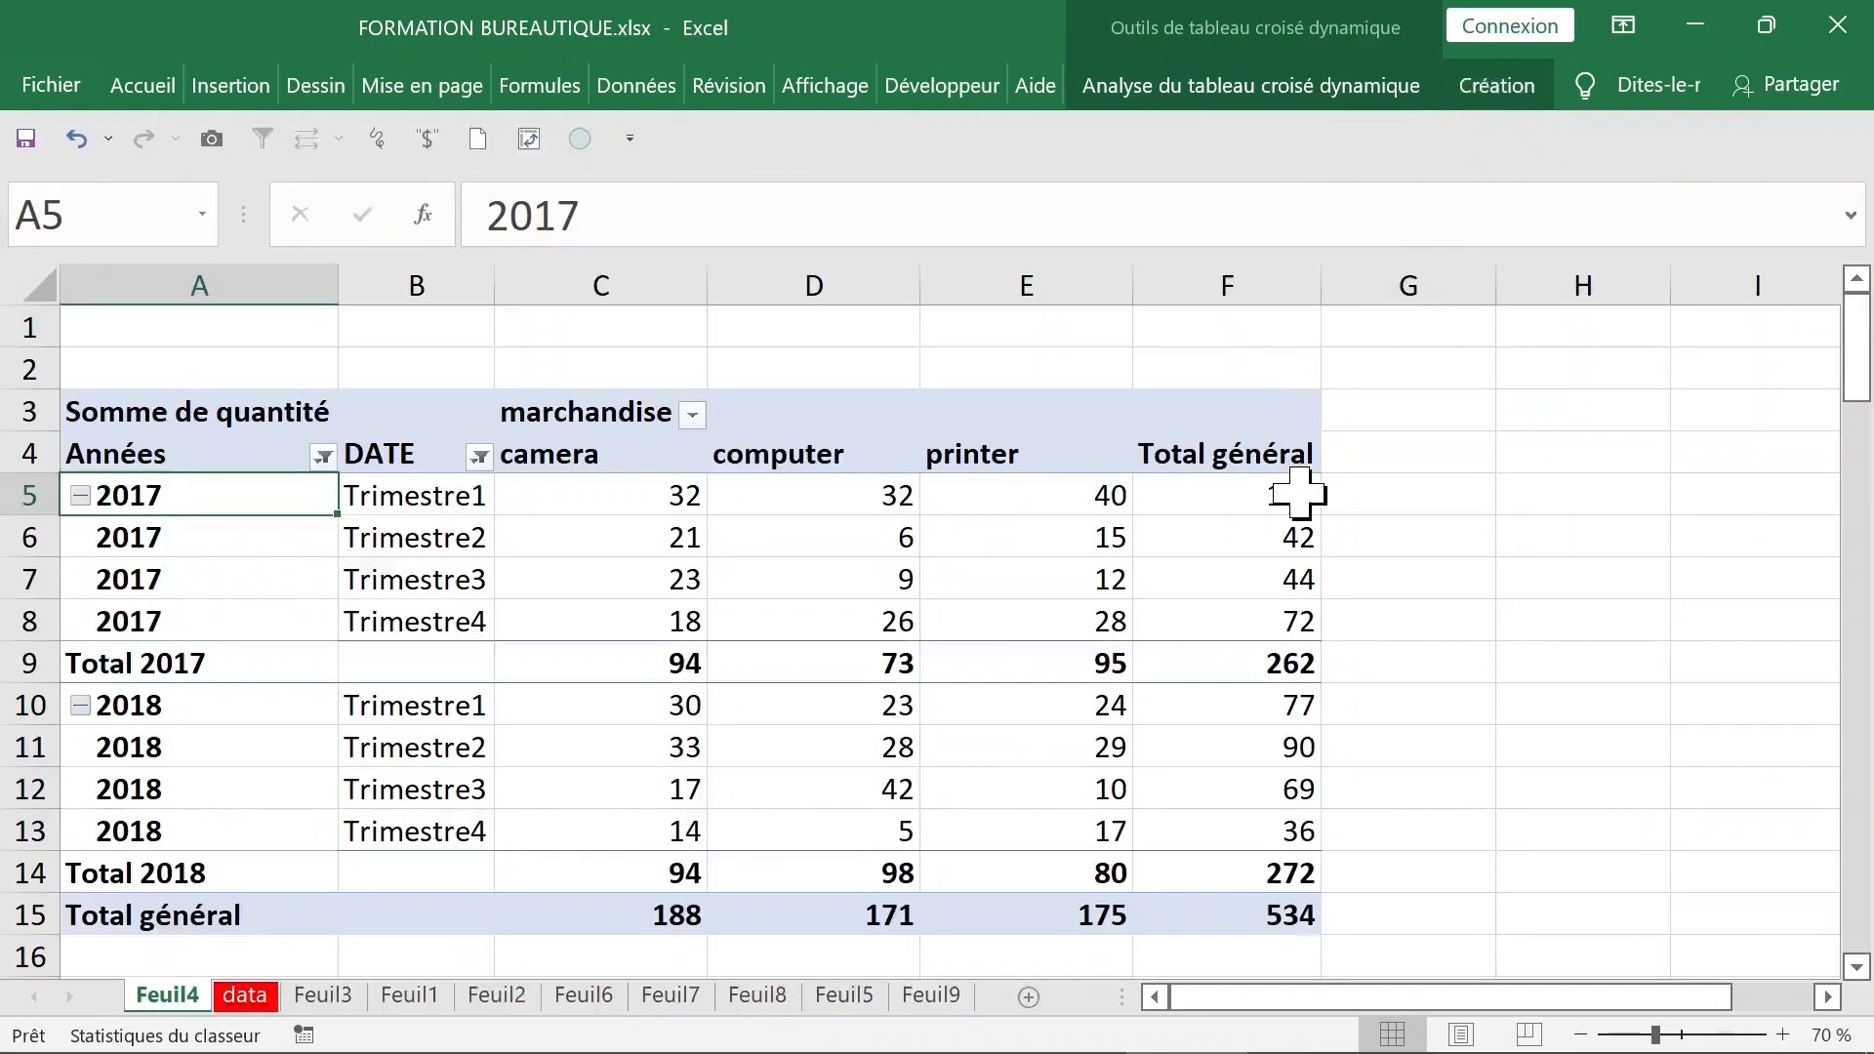
- Examine the quarterly quantities, the yearly subtotals and the grand total for camera and computer
scroll(1299, 495, "down", 1)
left_click(135, 534)
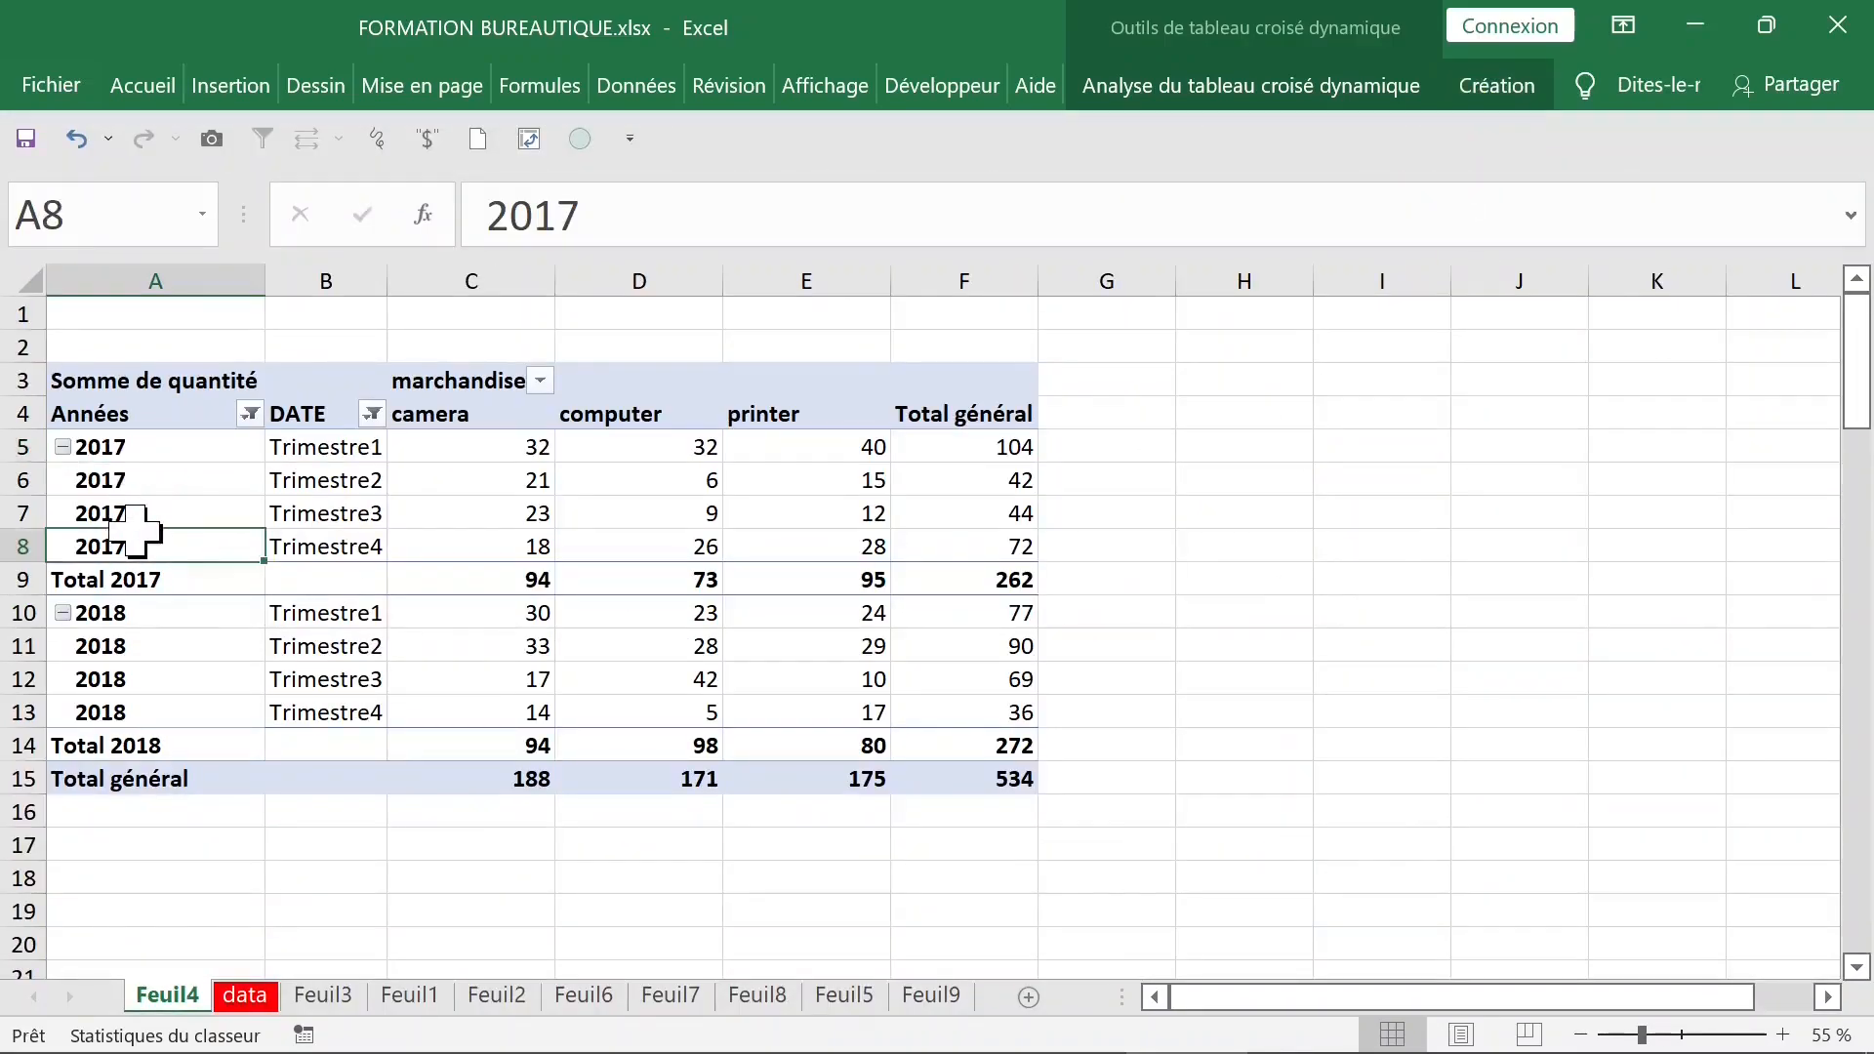
left_click(326, 452)
left_click(656, 488)
left_click(480, 537)
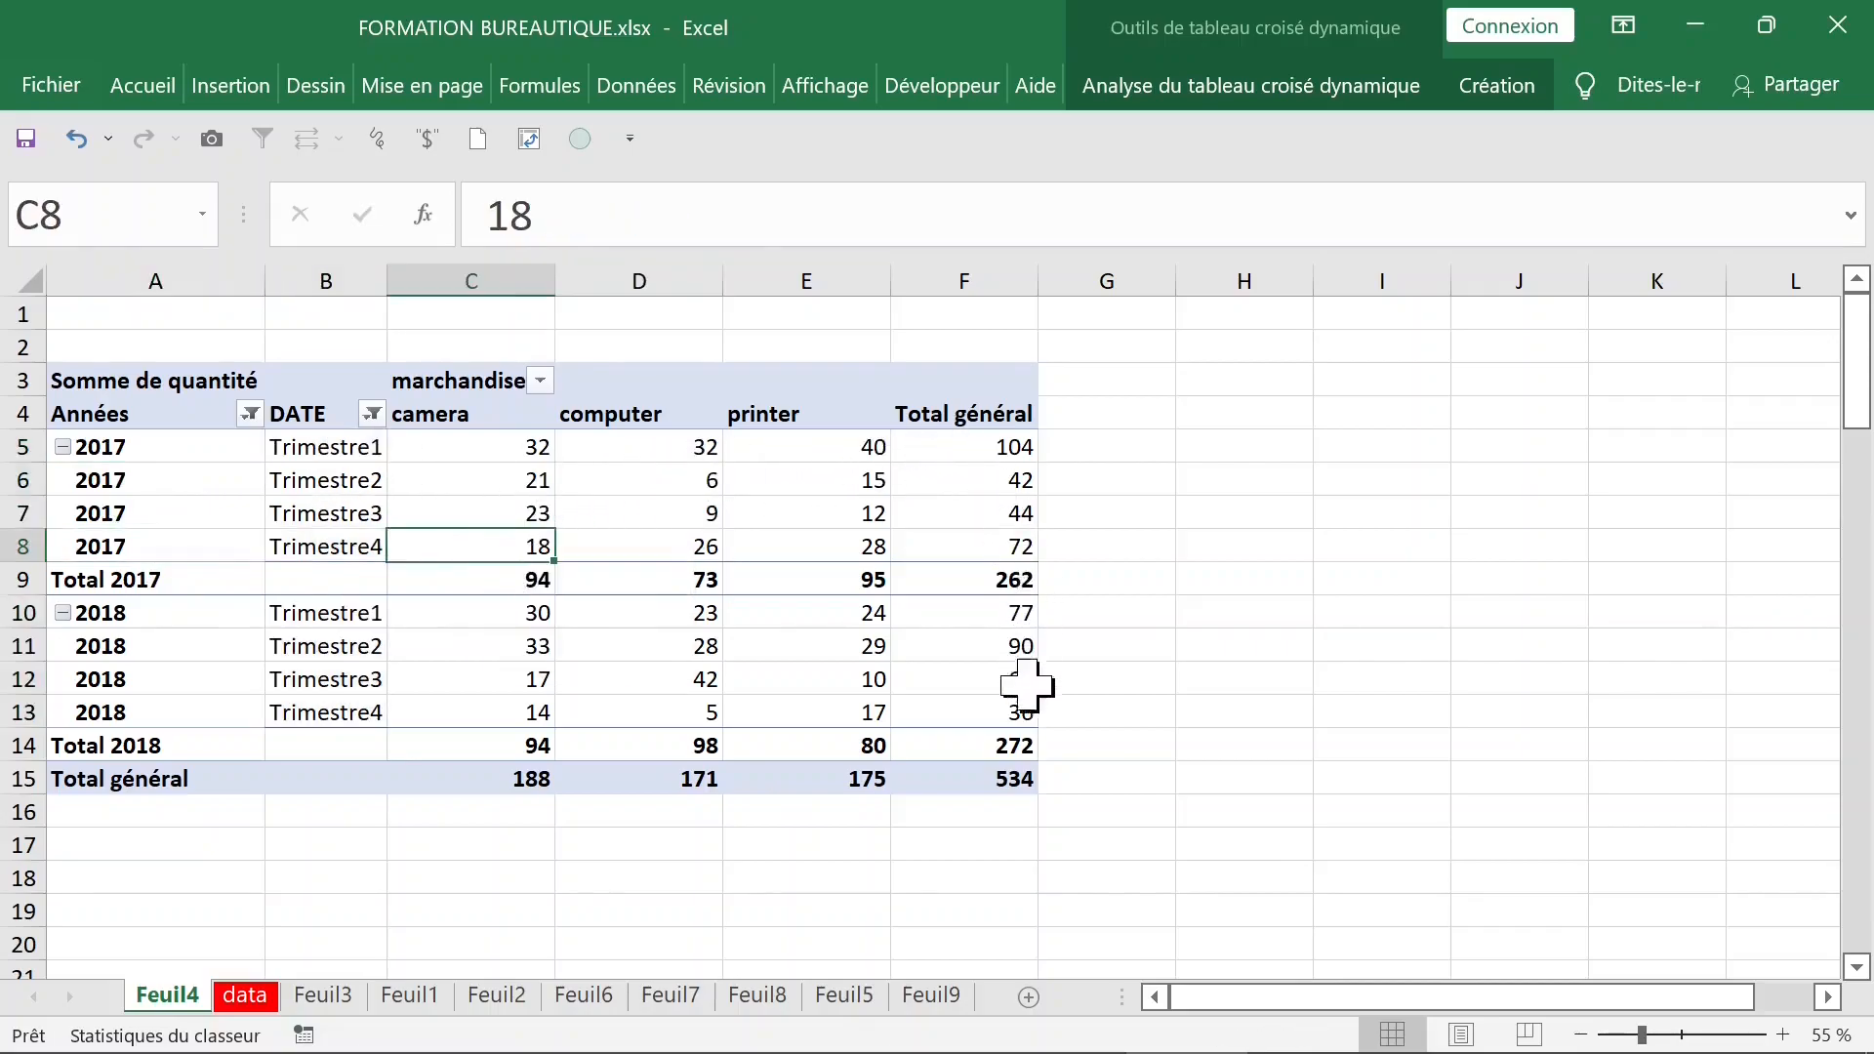
left_click(1005, 778)
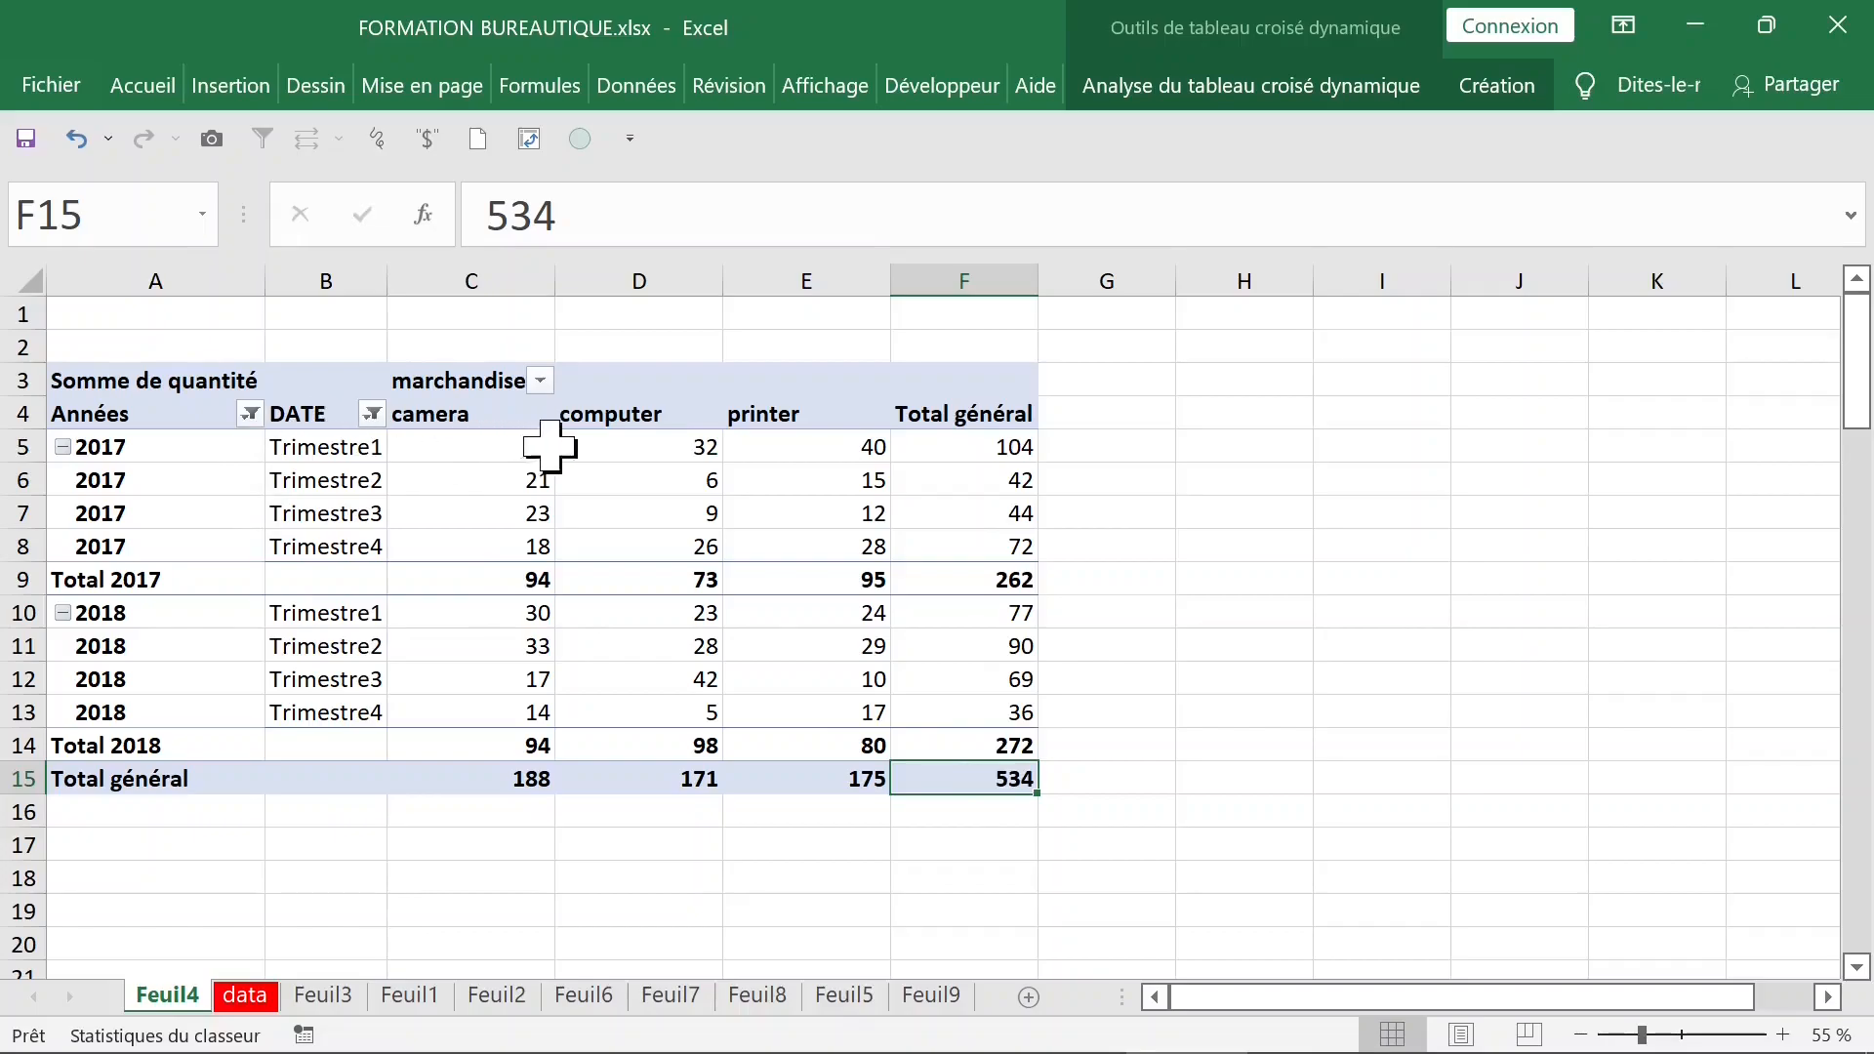
left_click(528, 741)
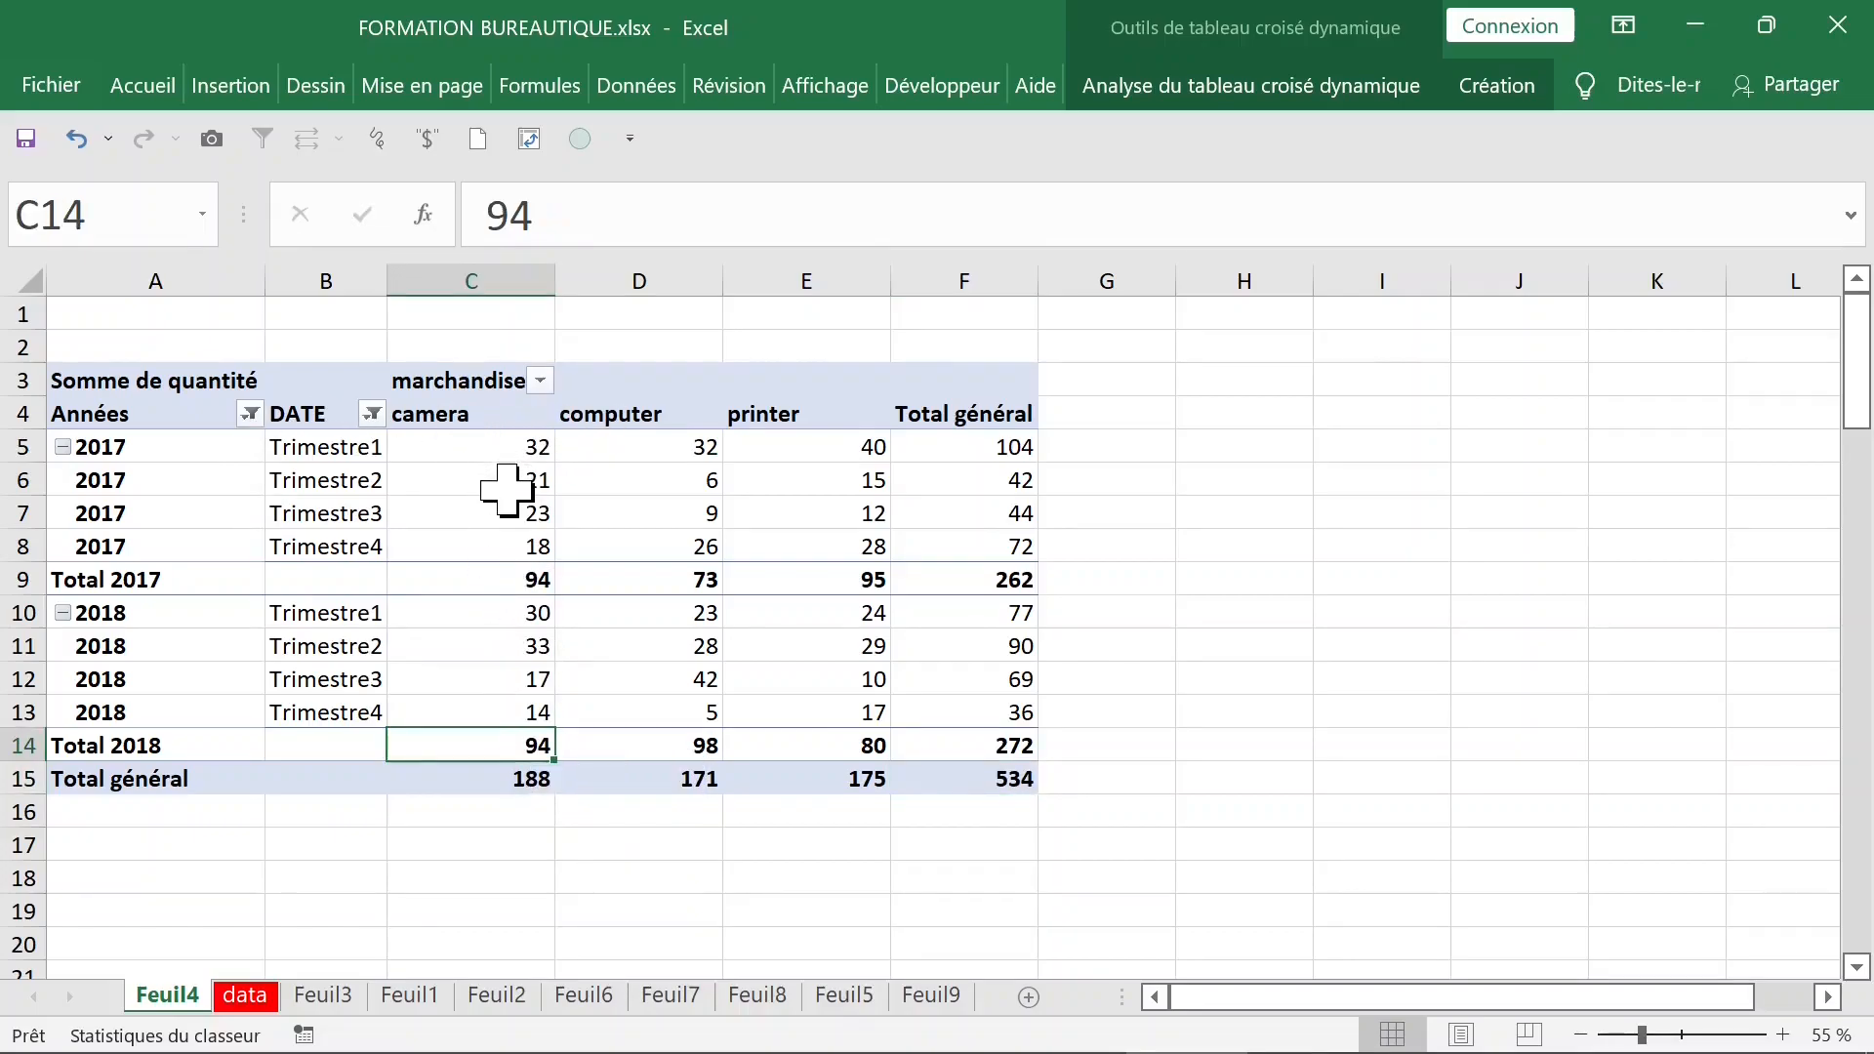
mouse_move(517, 580)
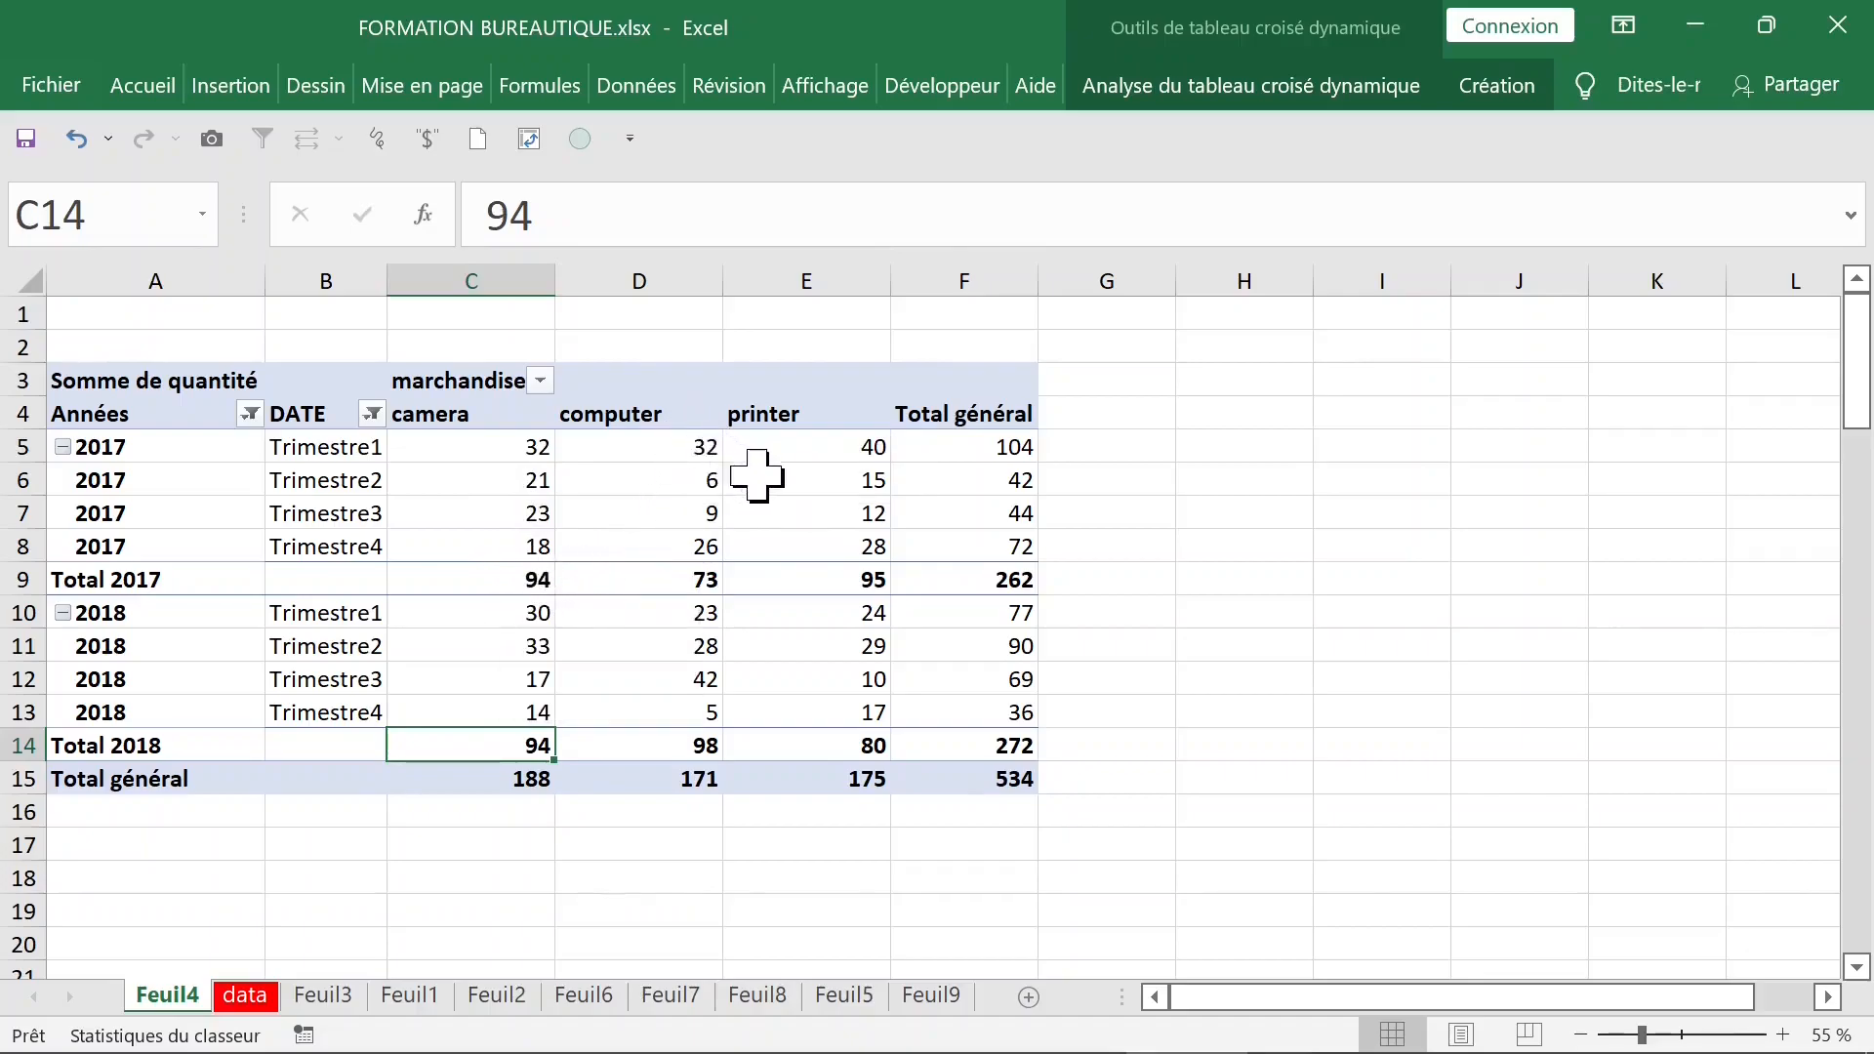
left_click(685, 741)
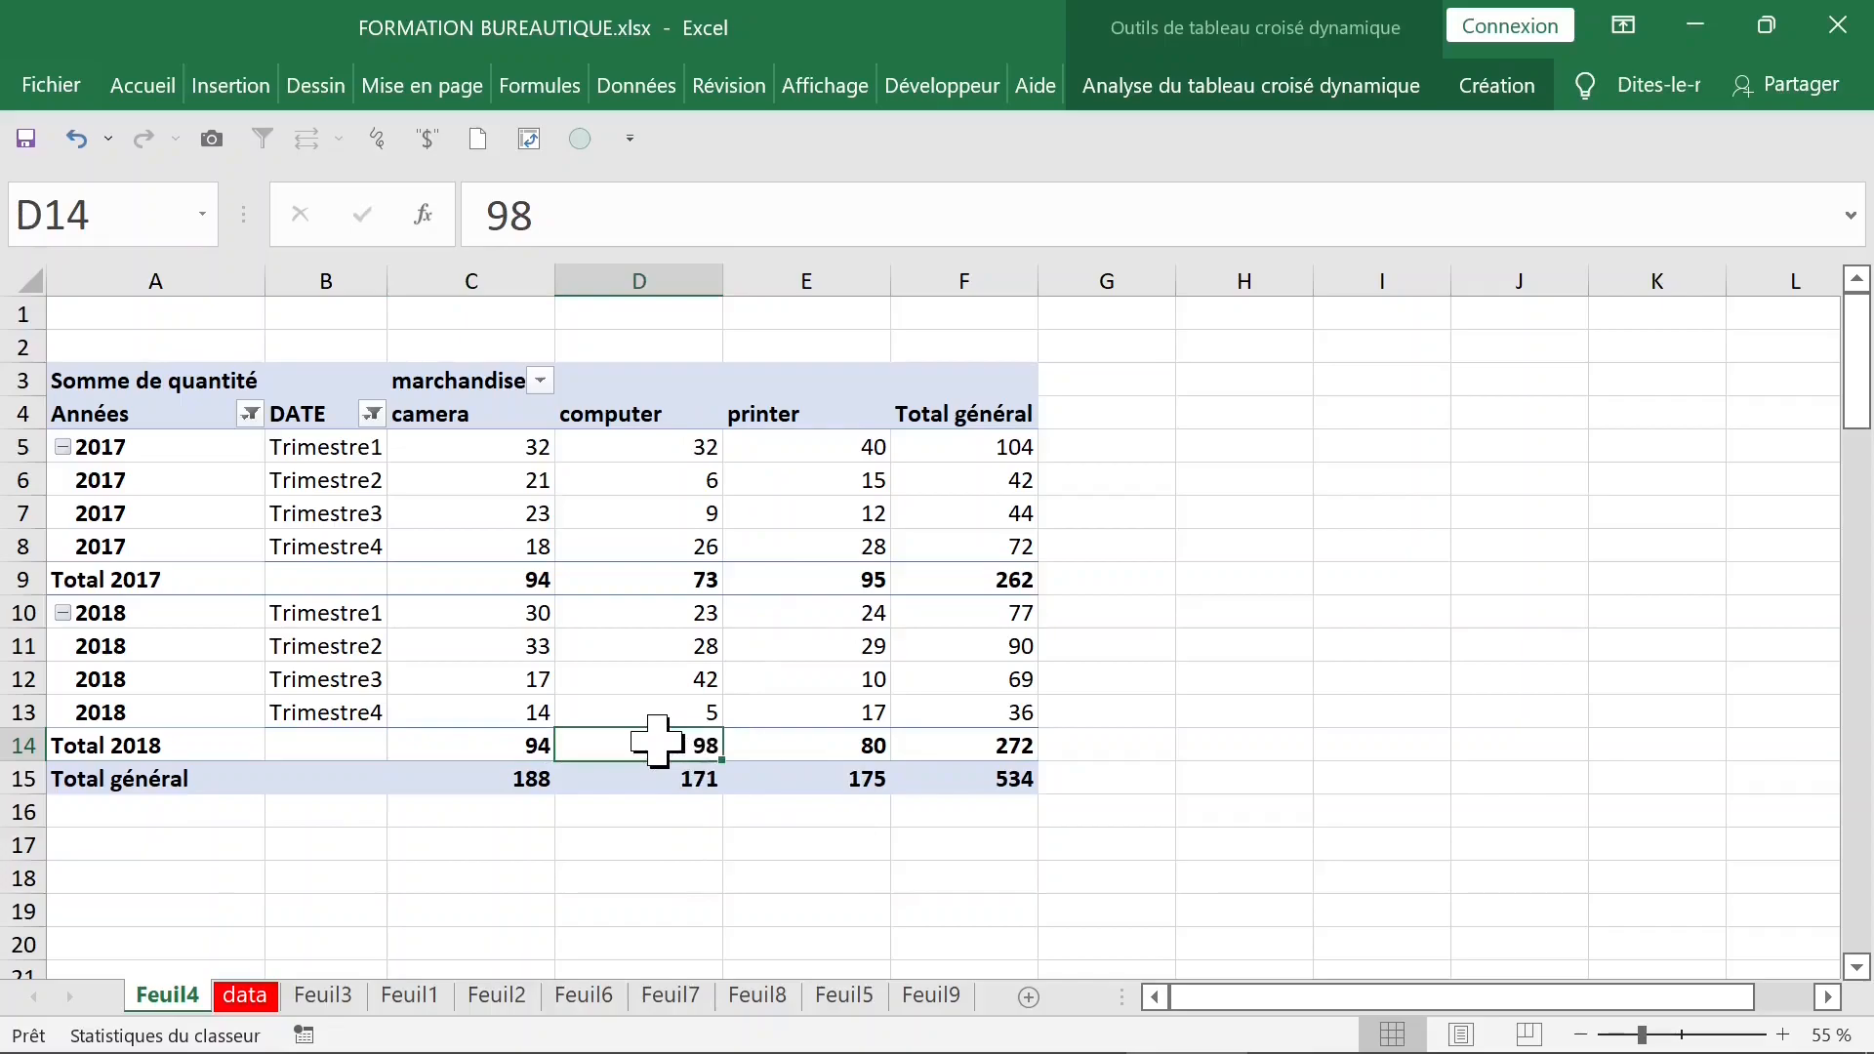
mouse_move(658, 742)
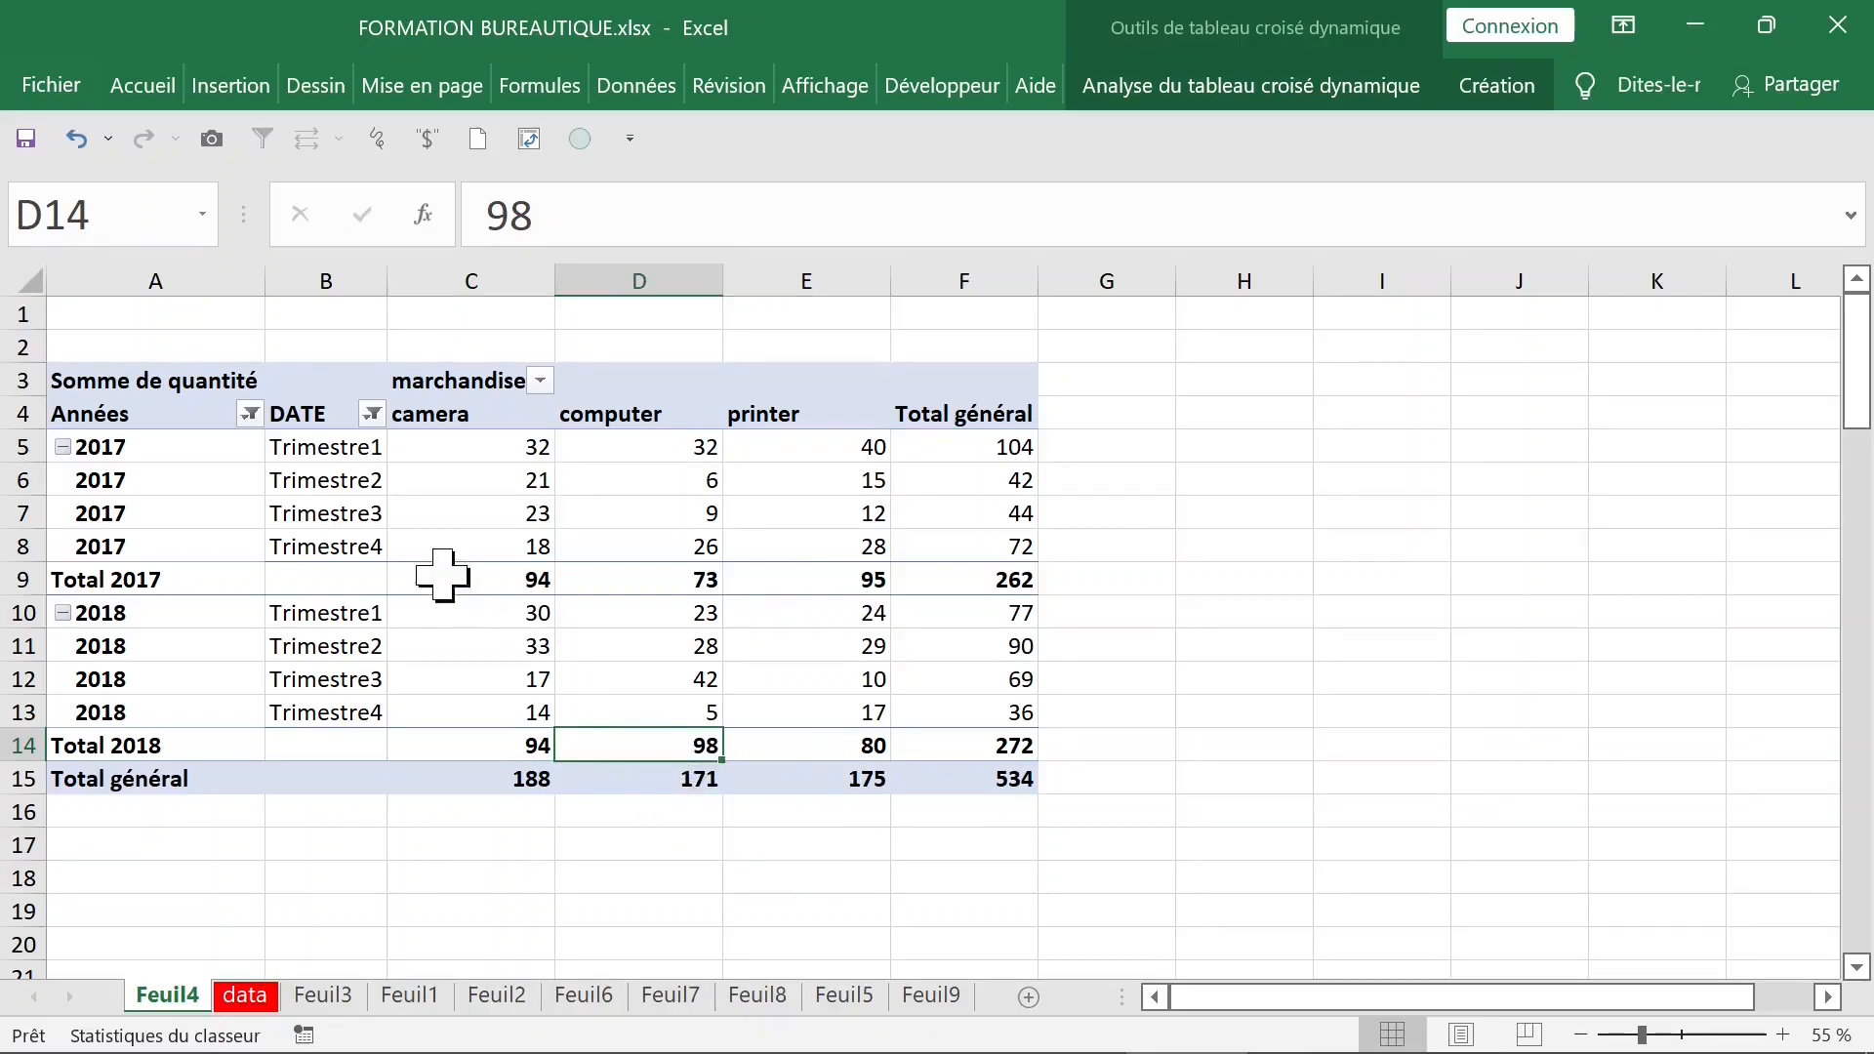
- Ungroup the quarterly dates and regroup the DATE row field by Mois and Années
left_click(187, 446)
right_click(187, 448)
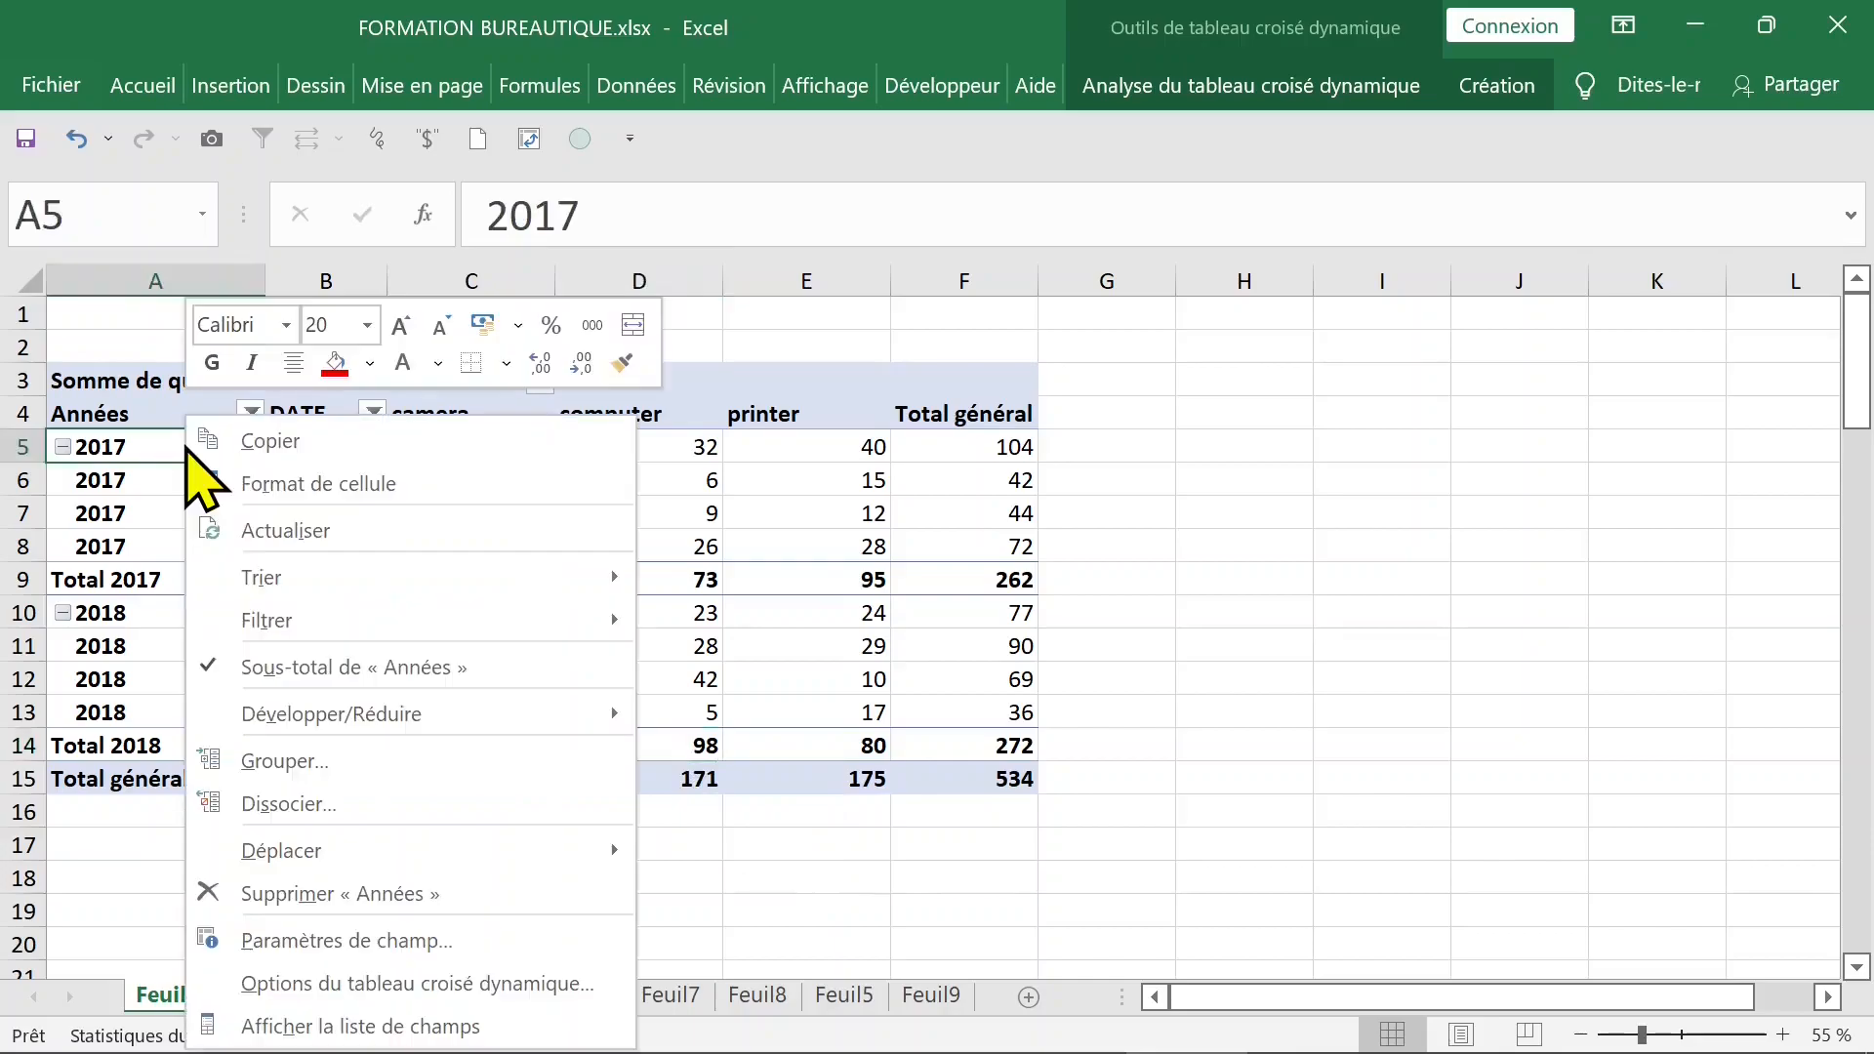
left_click(289, 803)
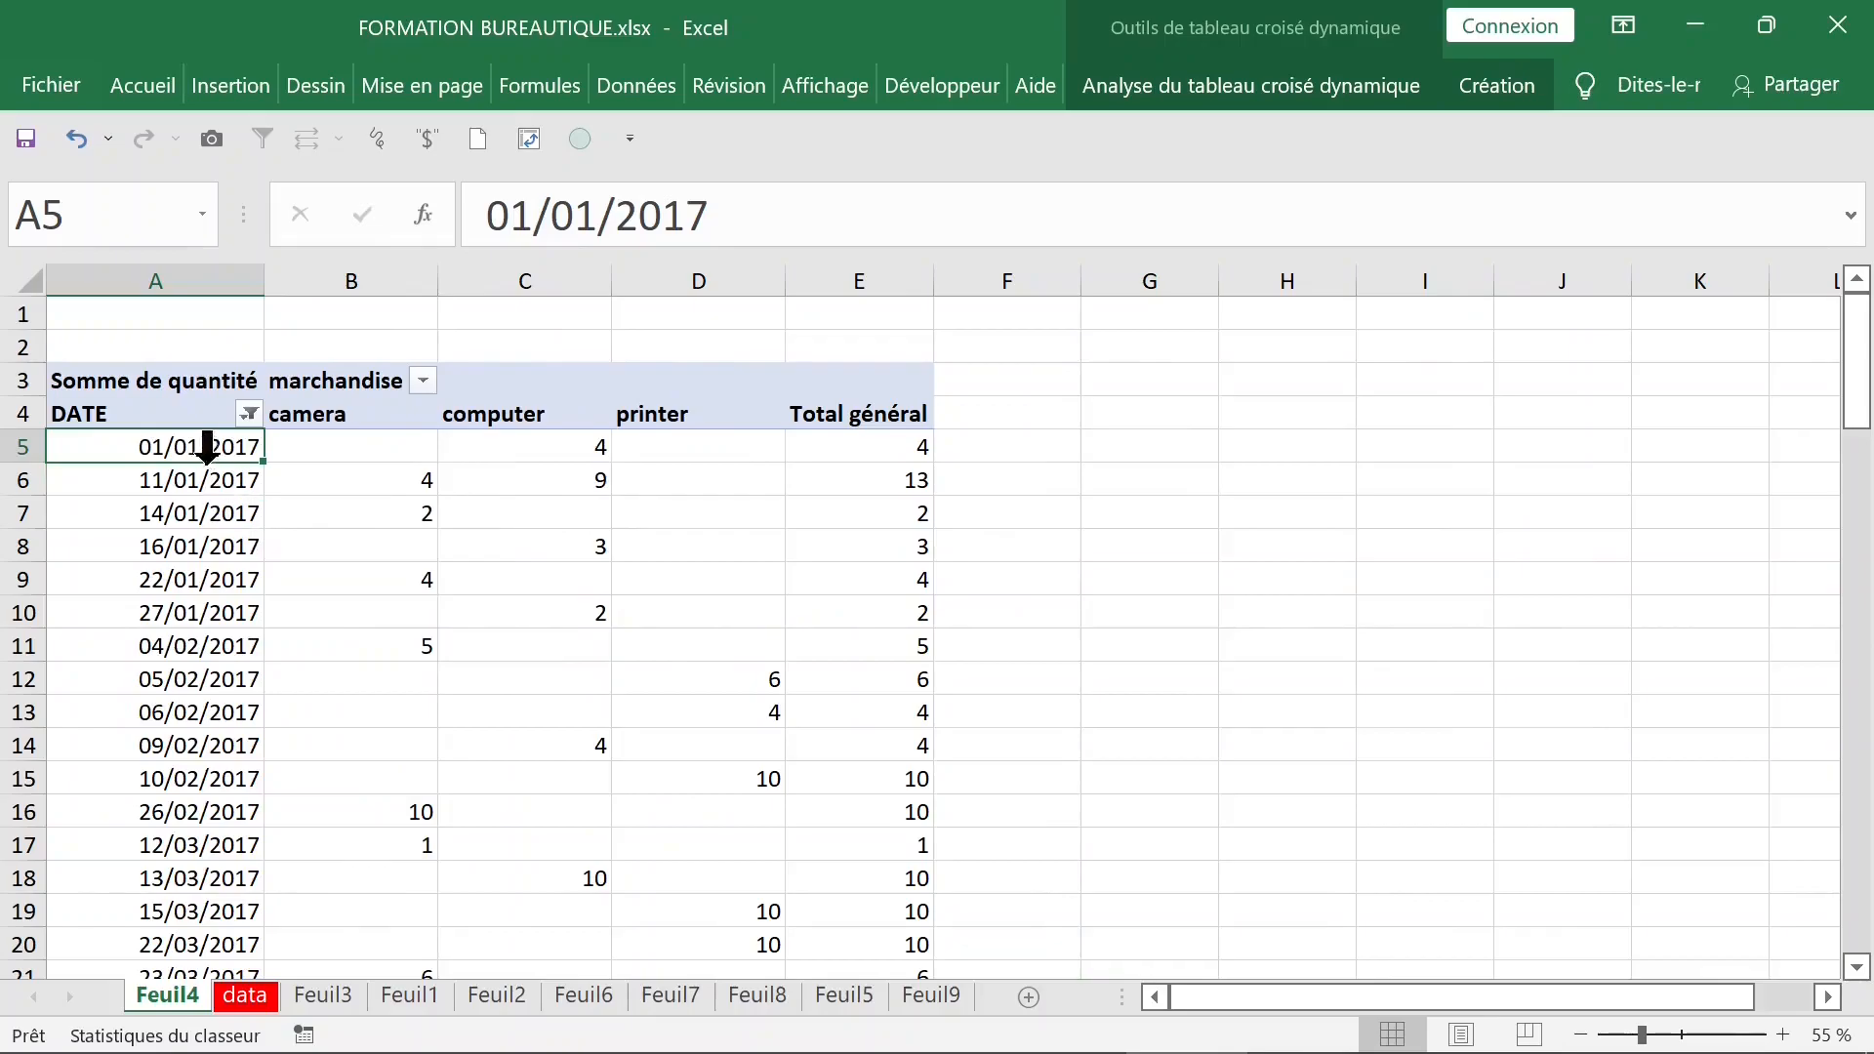
right_click(198, 456)
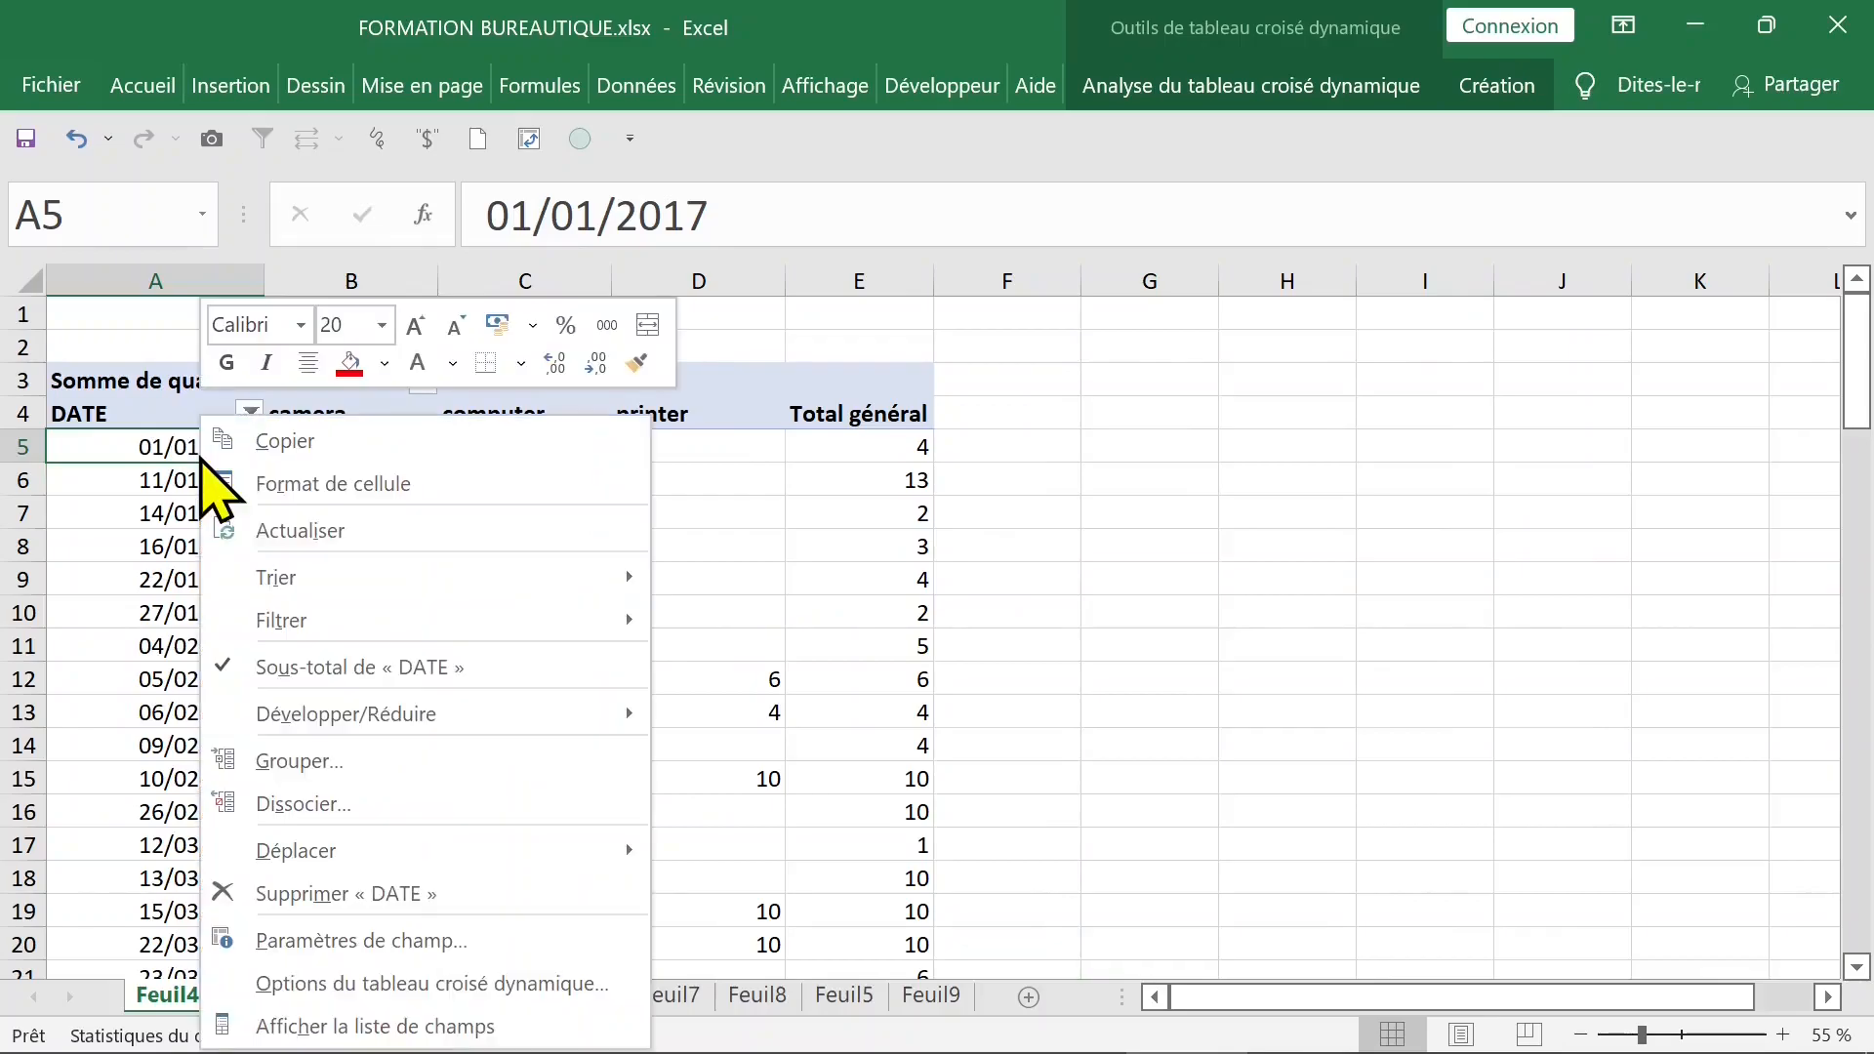
left_click(342, 762)
left_click(239, 861)
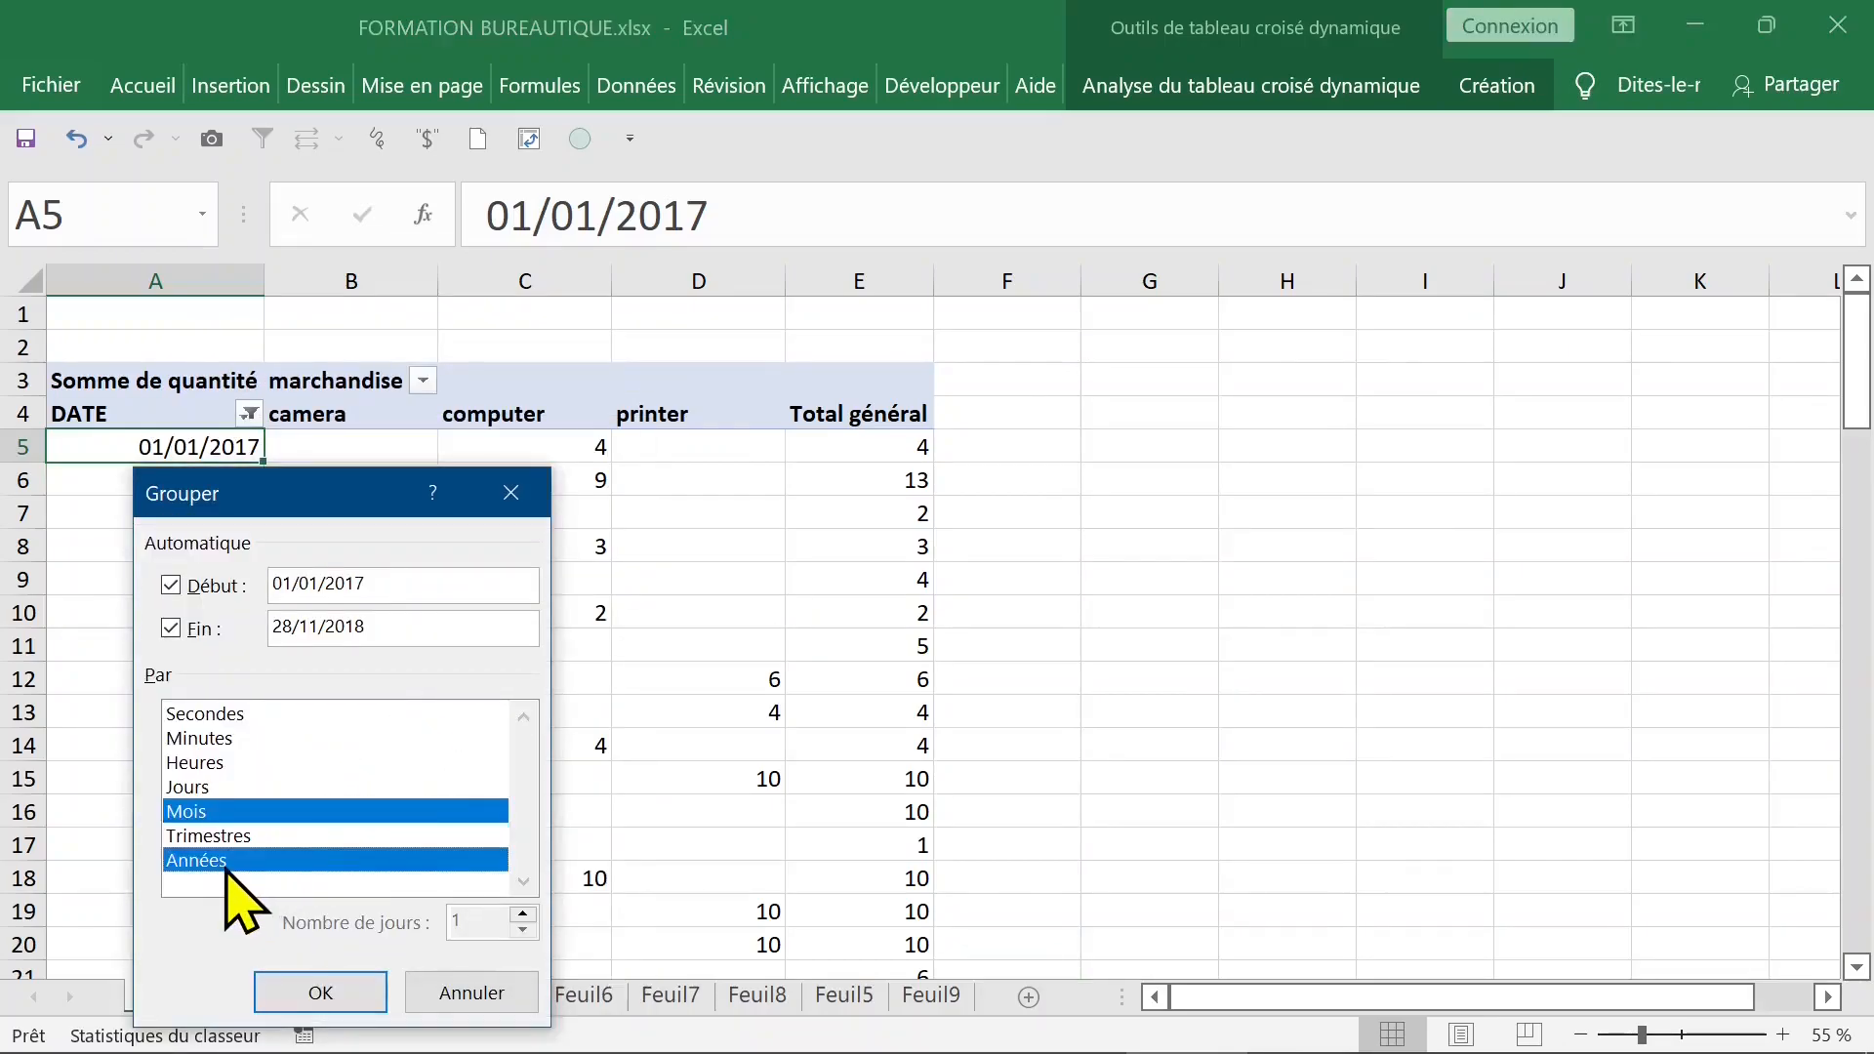
left_click(327, 990)
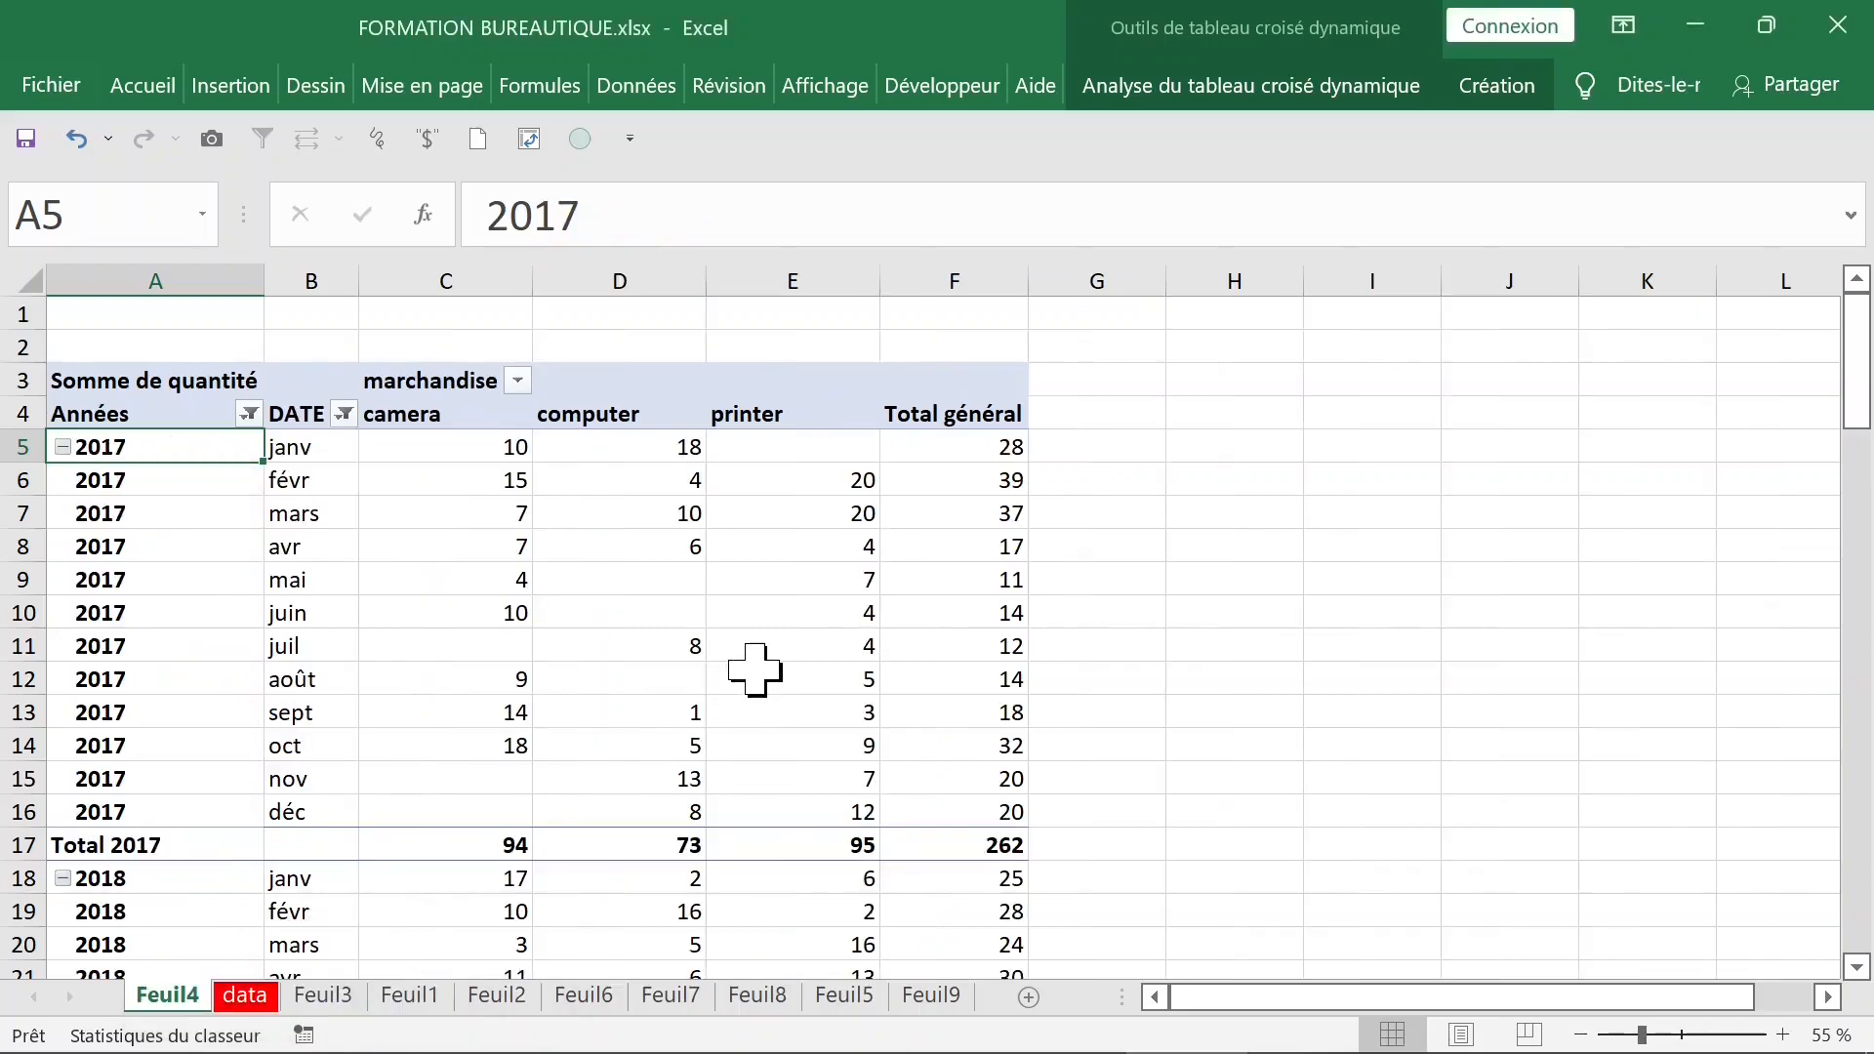
left_click(285, 491)
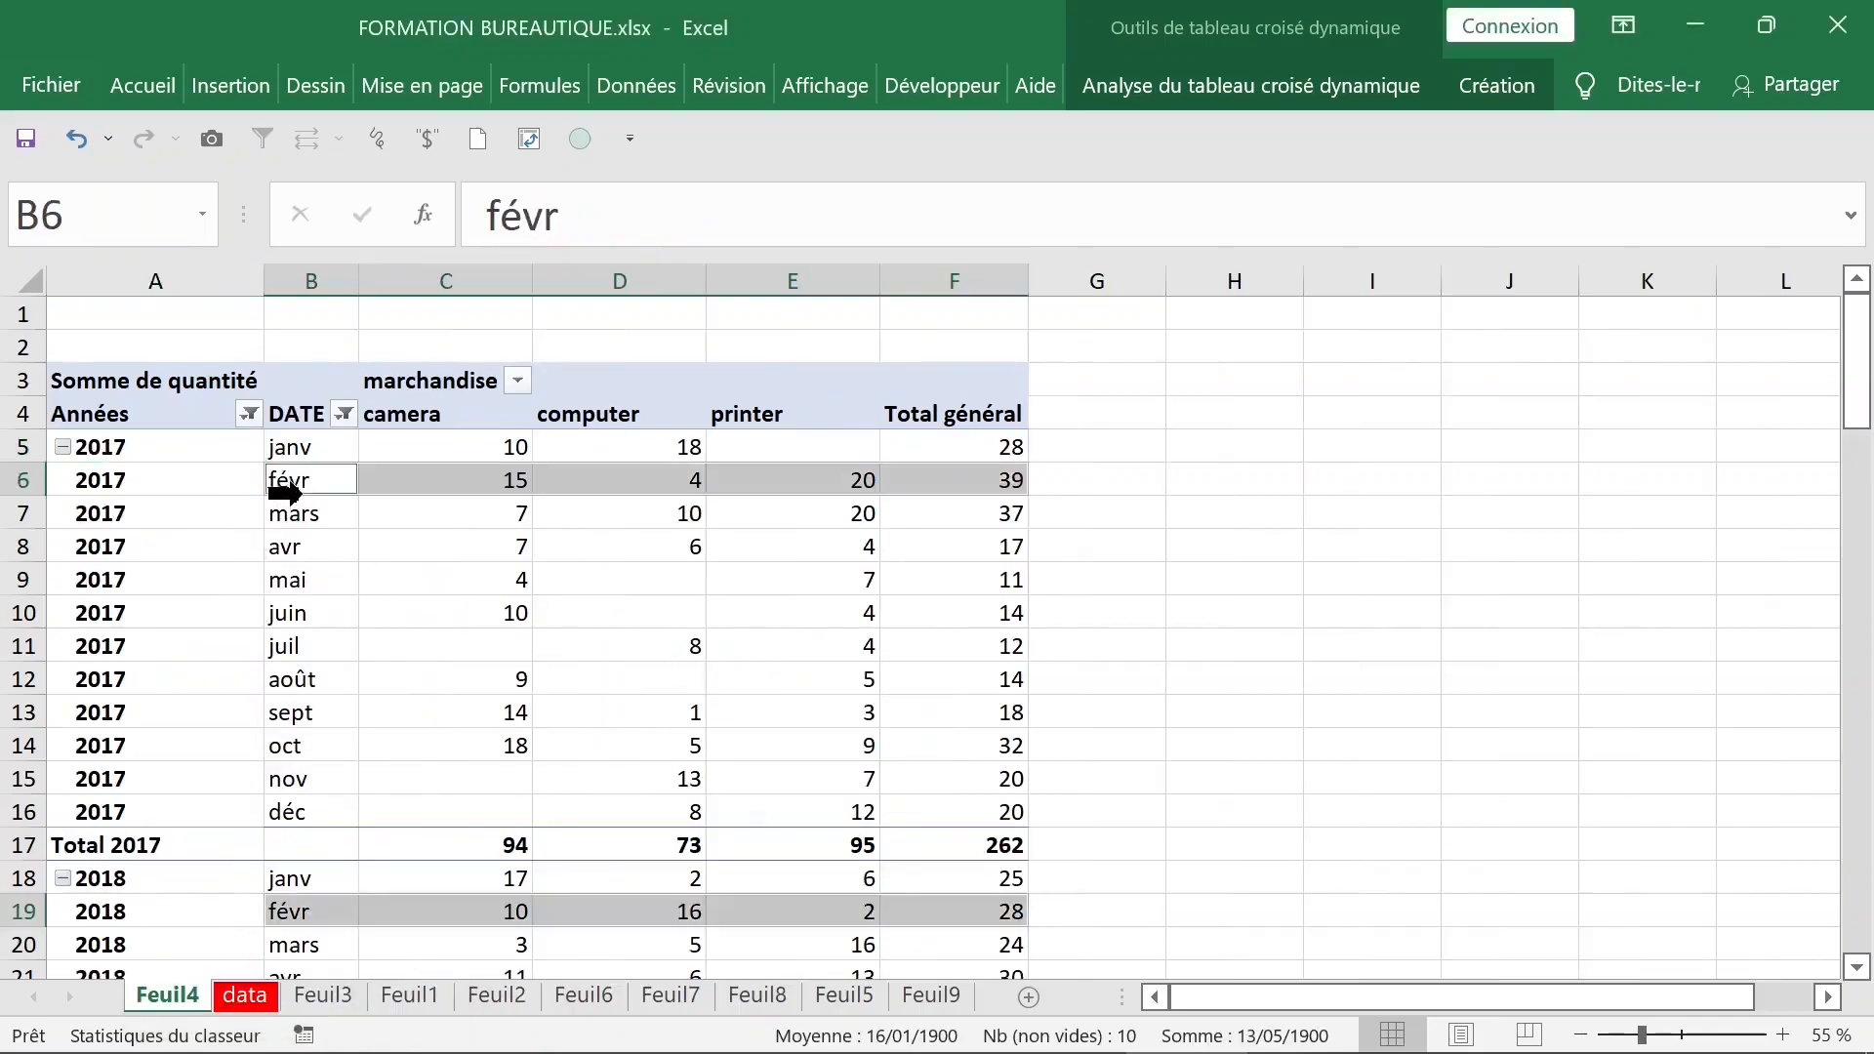
left_click(180, 475)
left_click(262, 544)
left_click(176, 504)
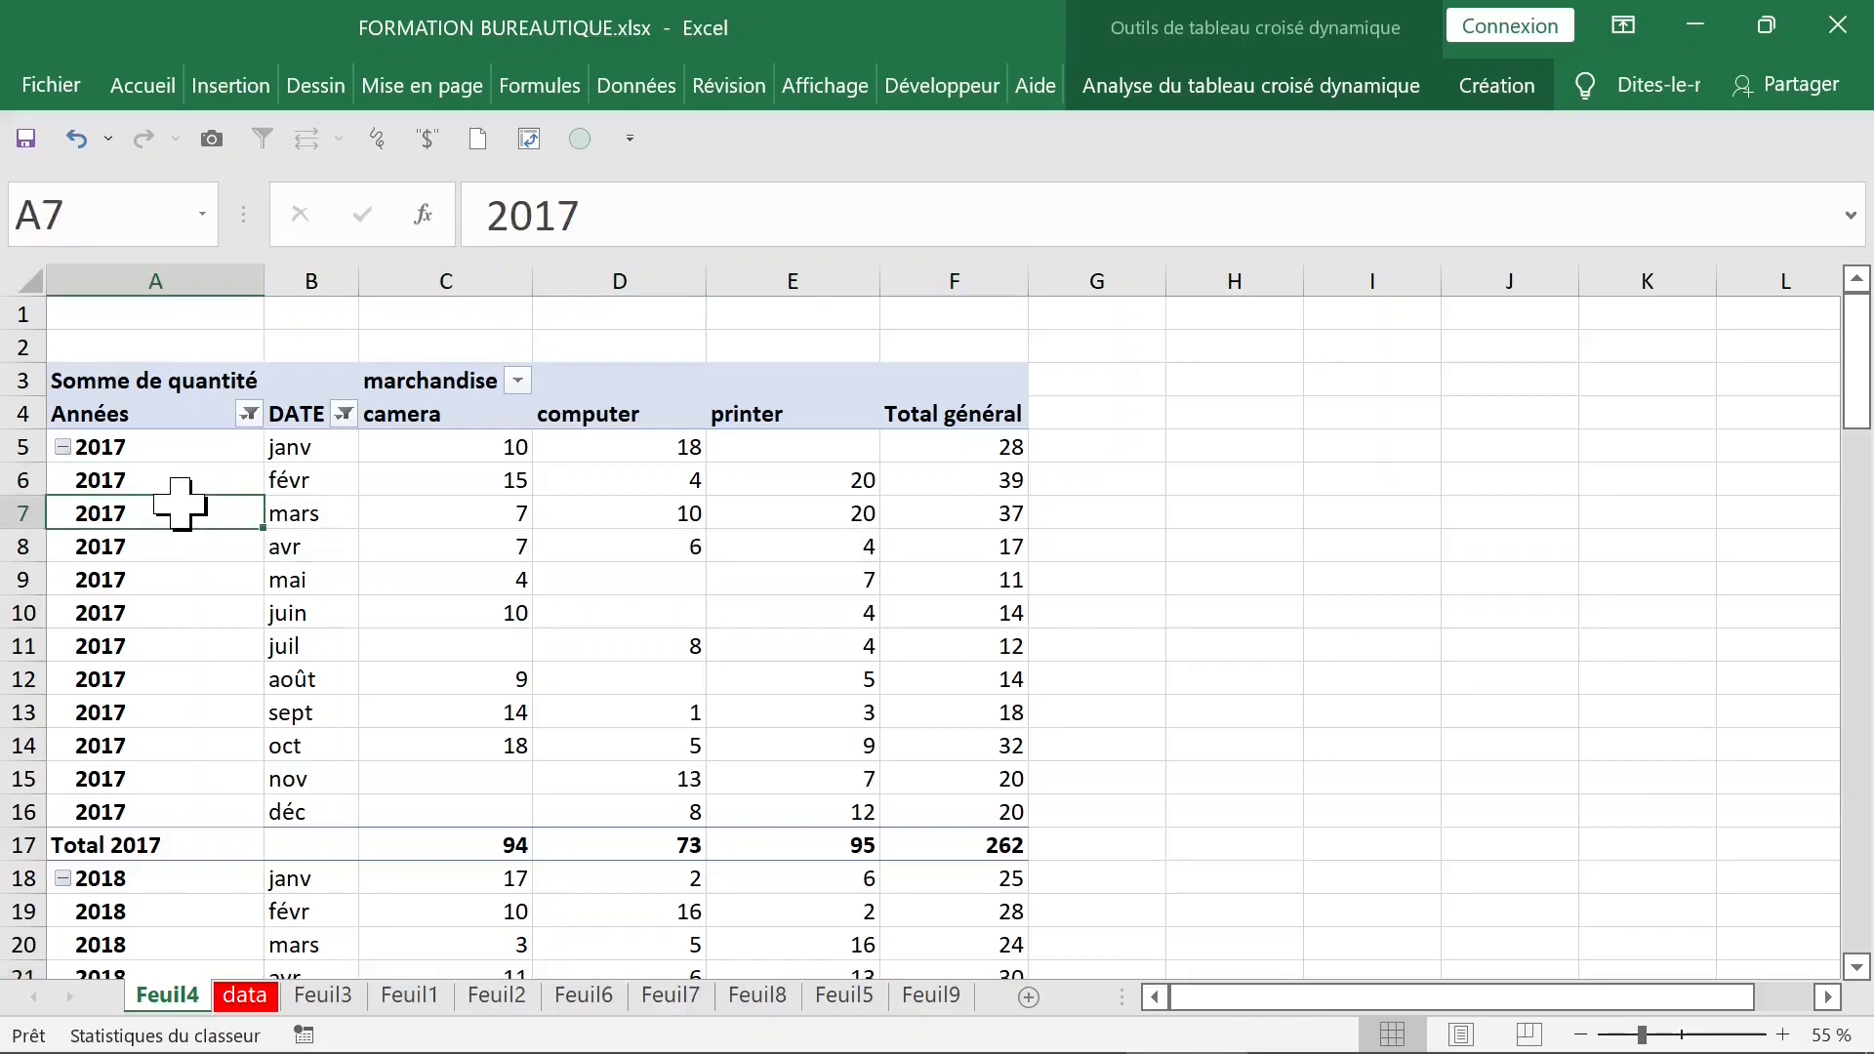
left_click(206, 448)
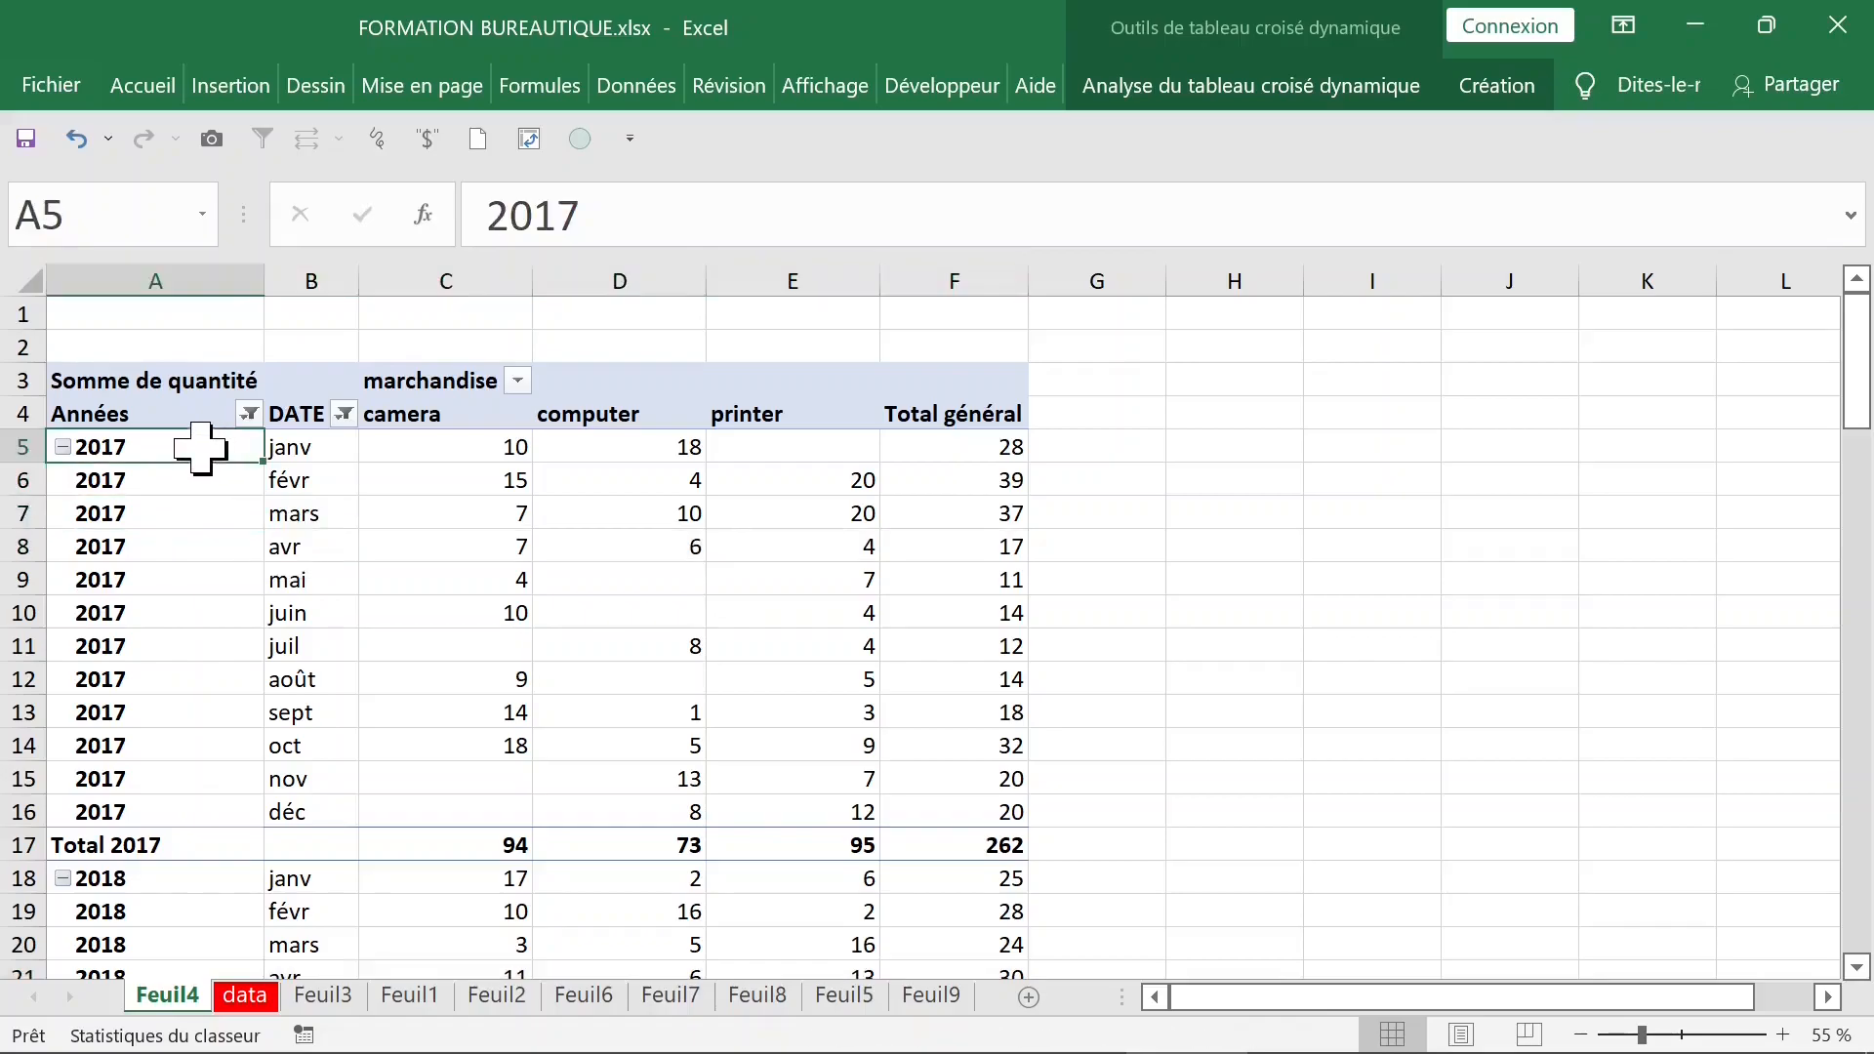
- Show the field list again and move Années to the columns and marchandise to the rows below DATE
left_click(412, 463)
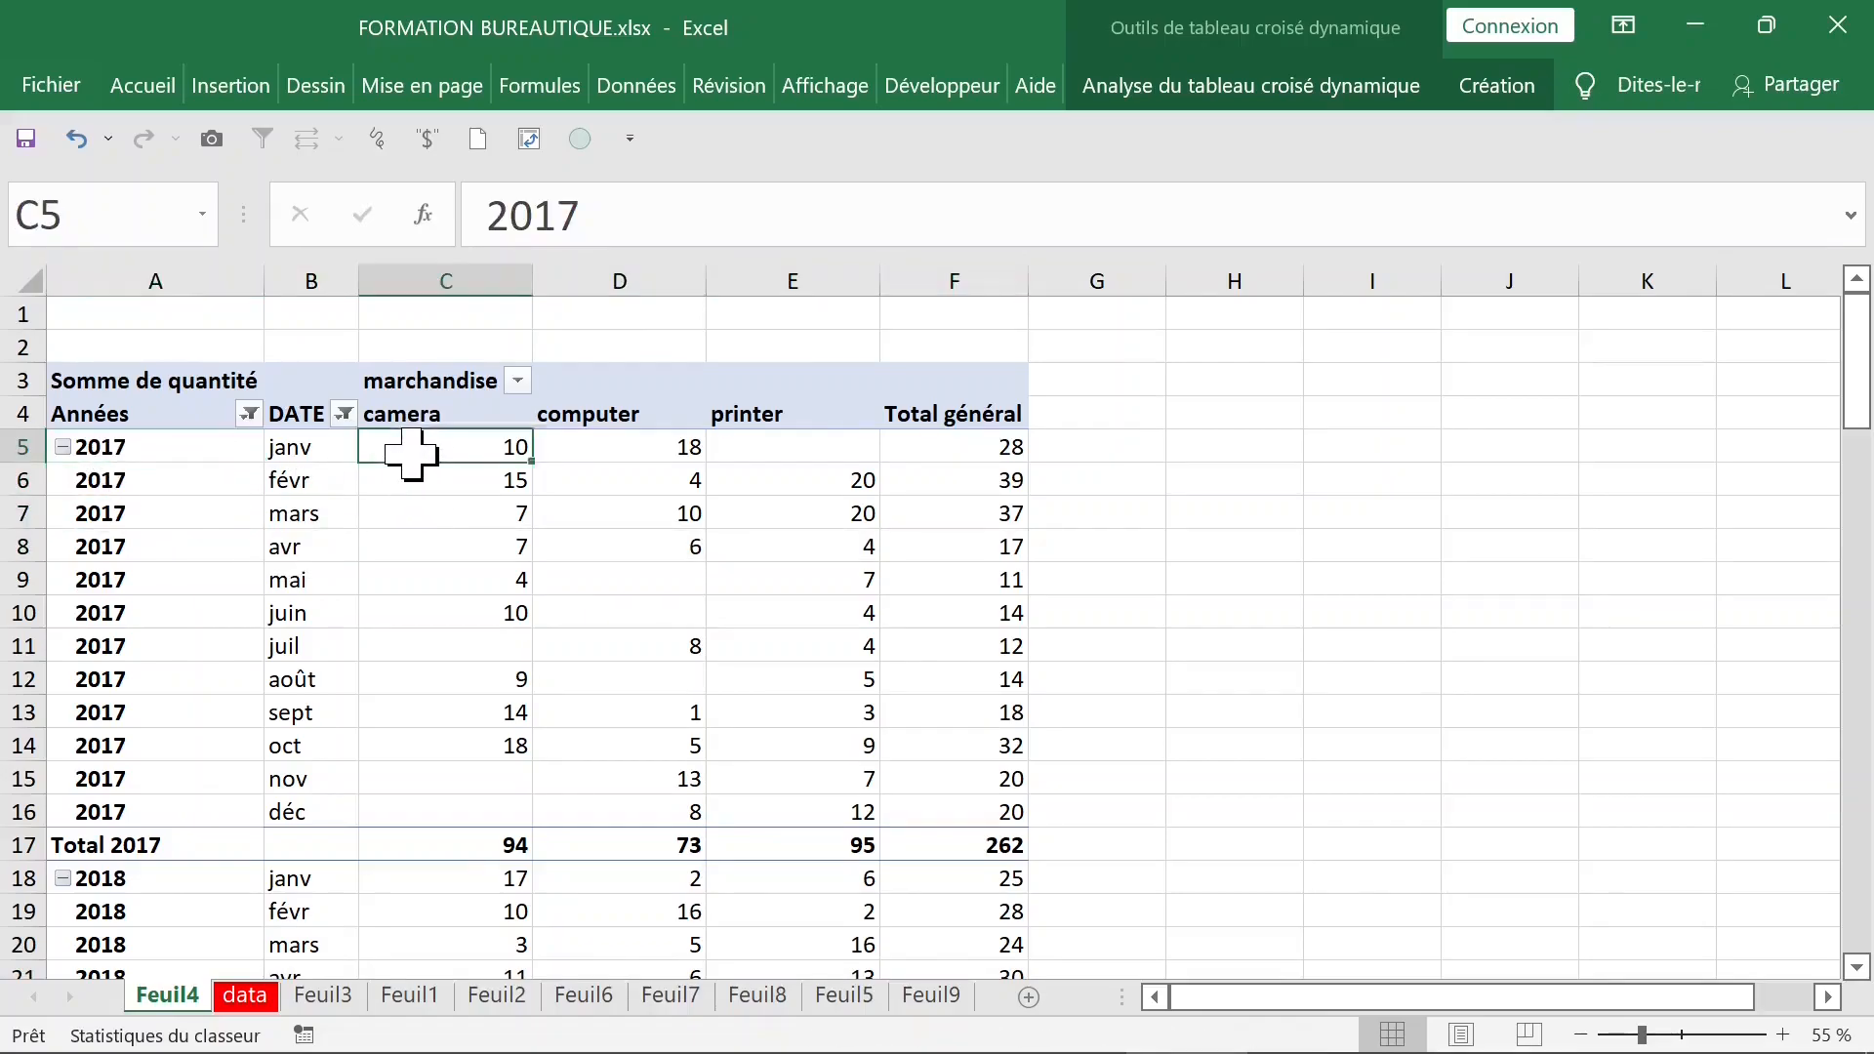
right_click(415, 463)
left_click(588, 968)
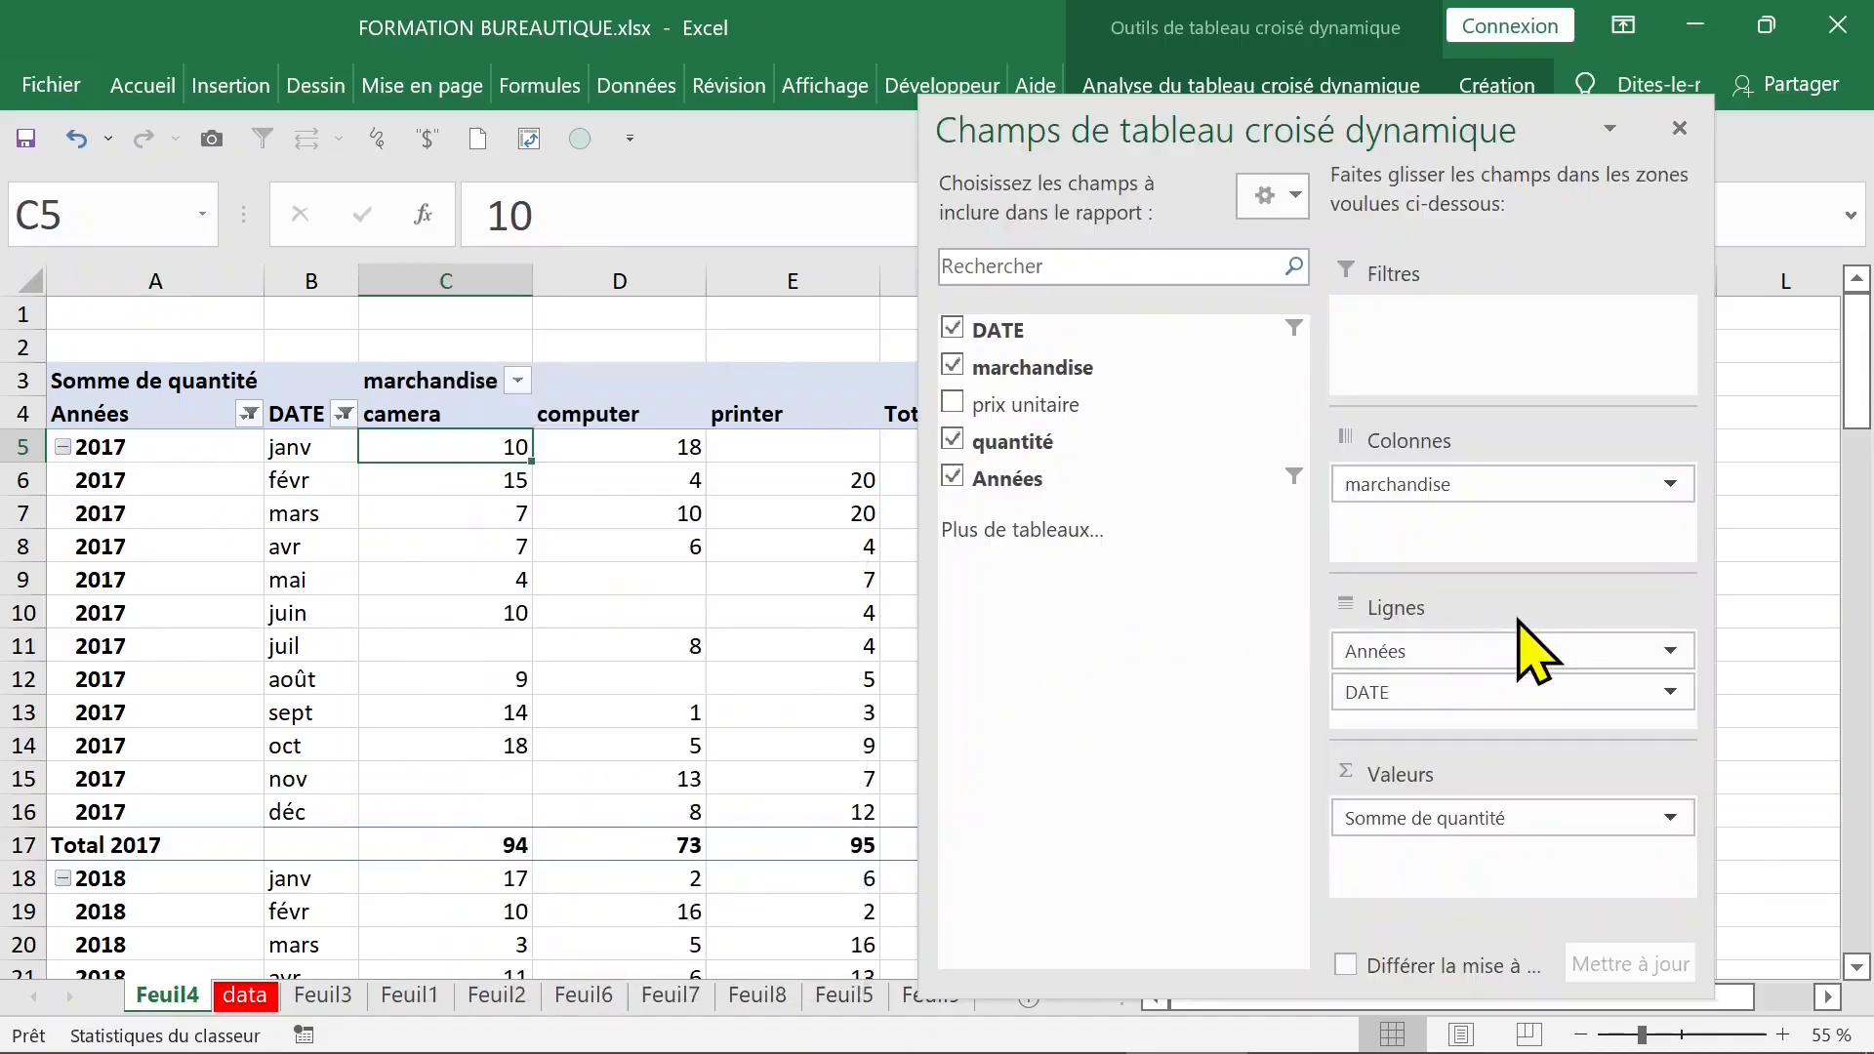
left_click_drag(1444, 652, 1407, 672)
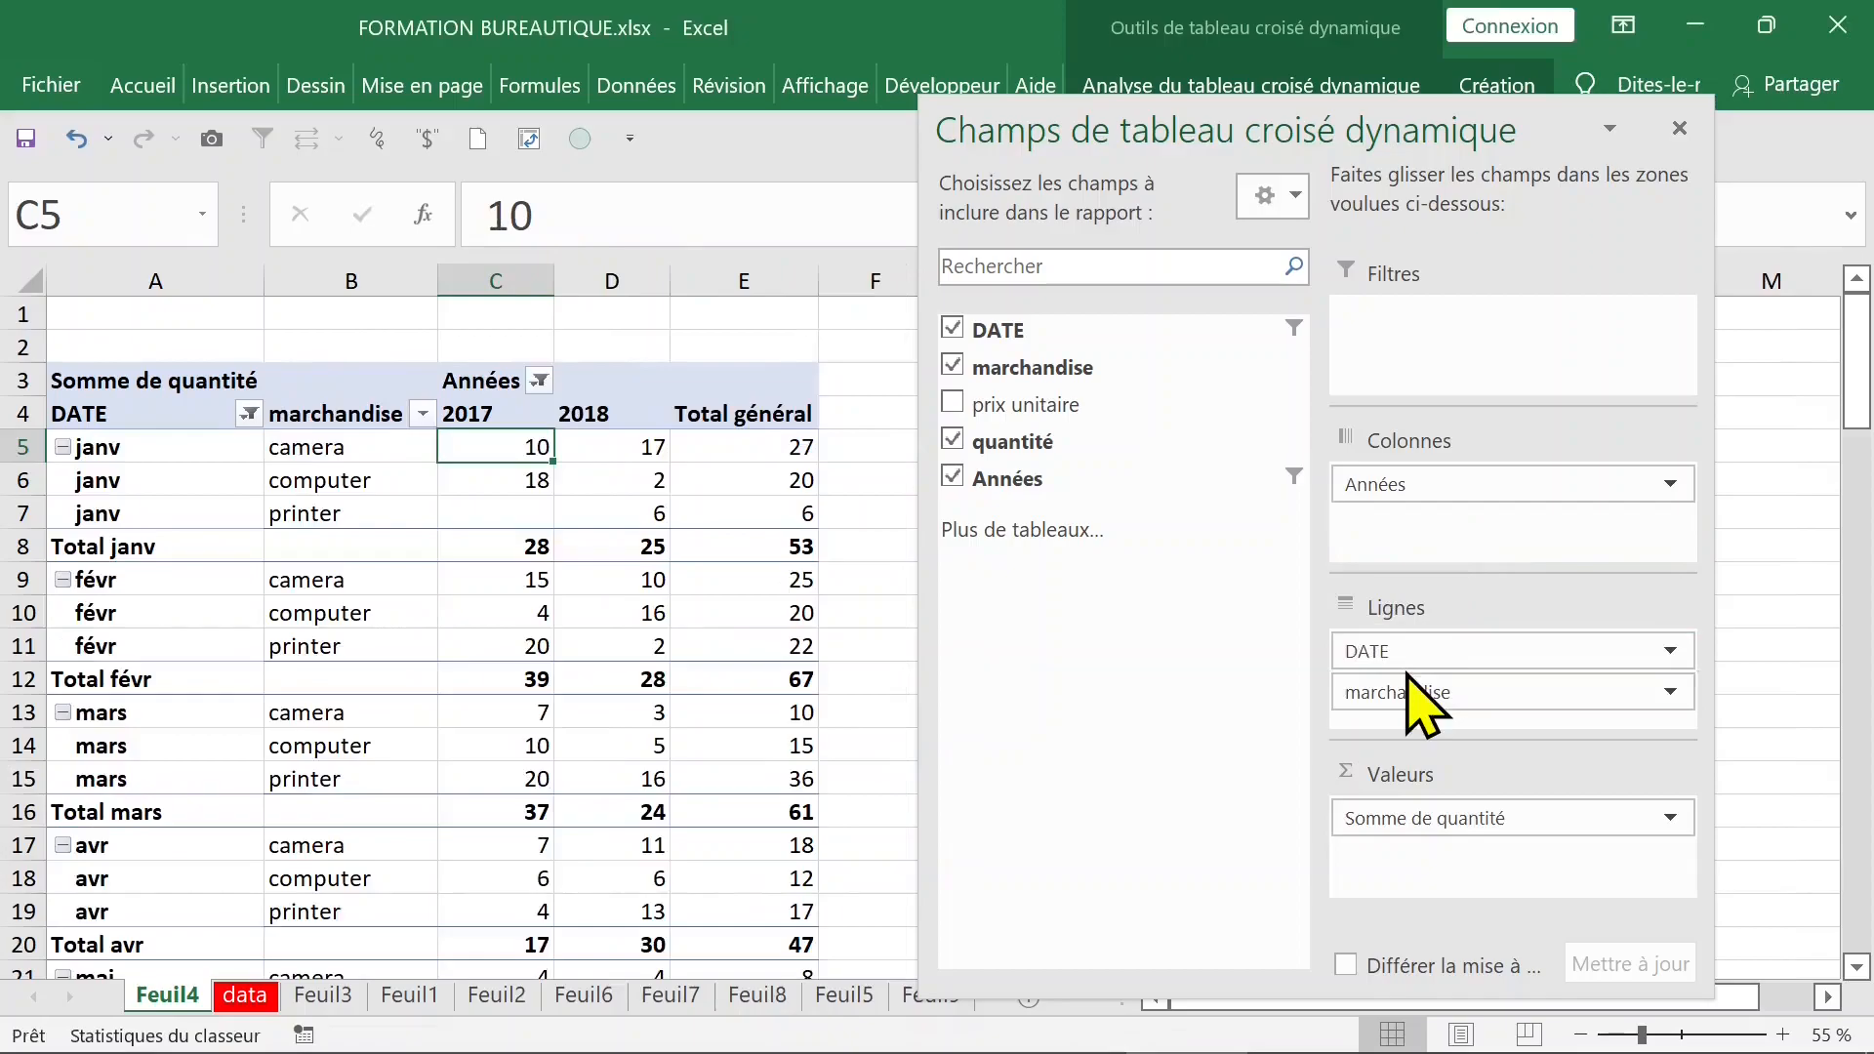
- Move marchandise above DATE in the pivot table's rows and close the field list
left_click_drag(1464, 705, 1438, 649)
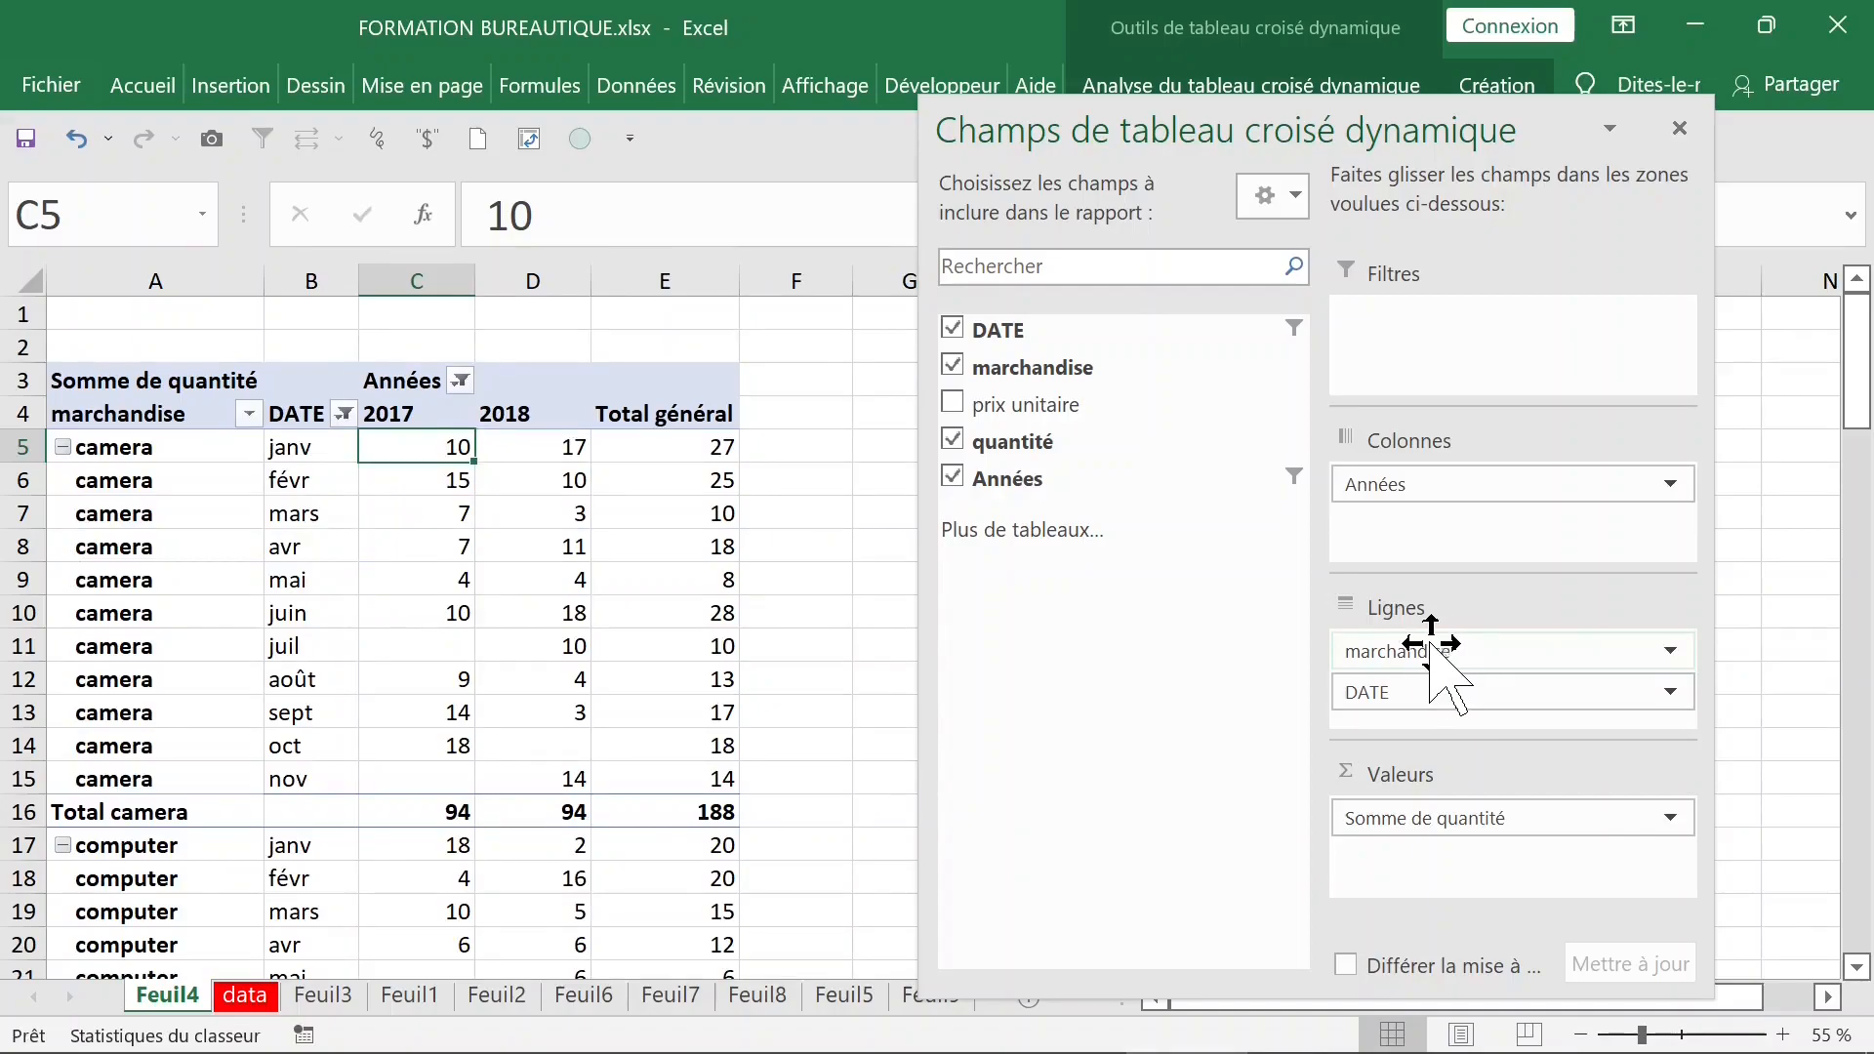
left_click(652, 551)
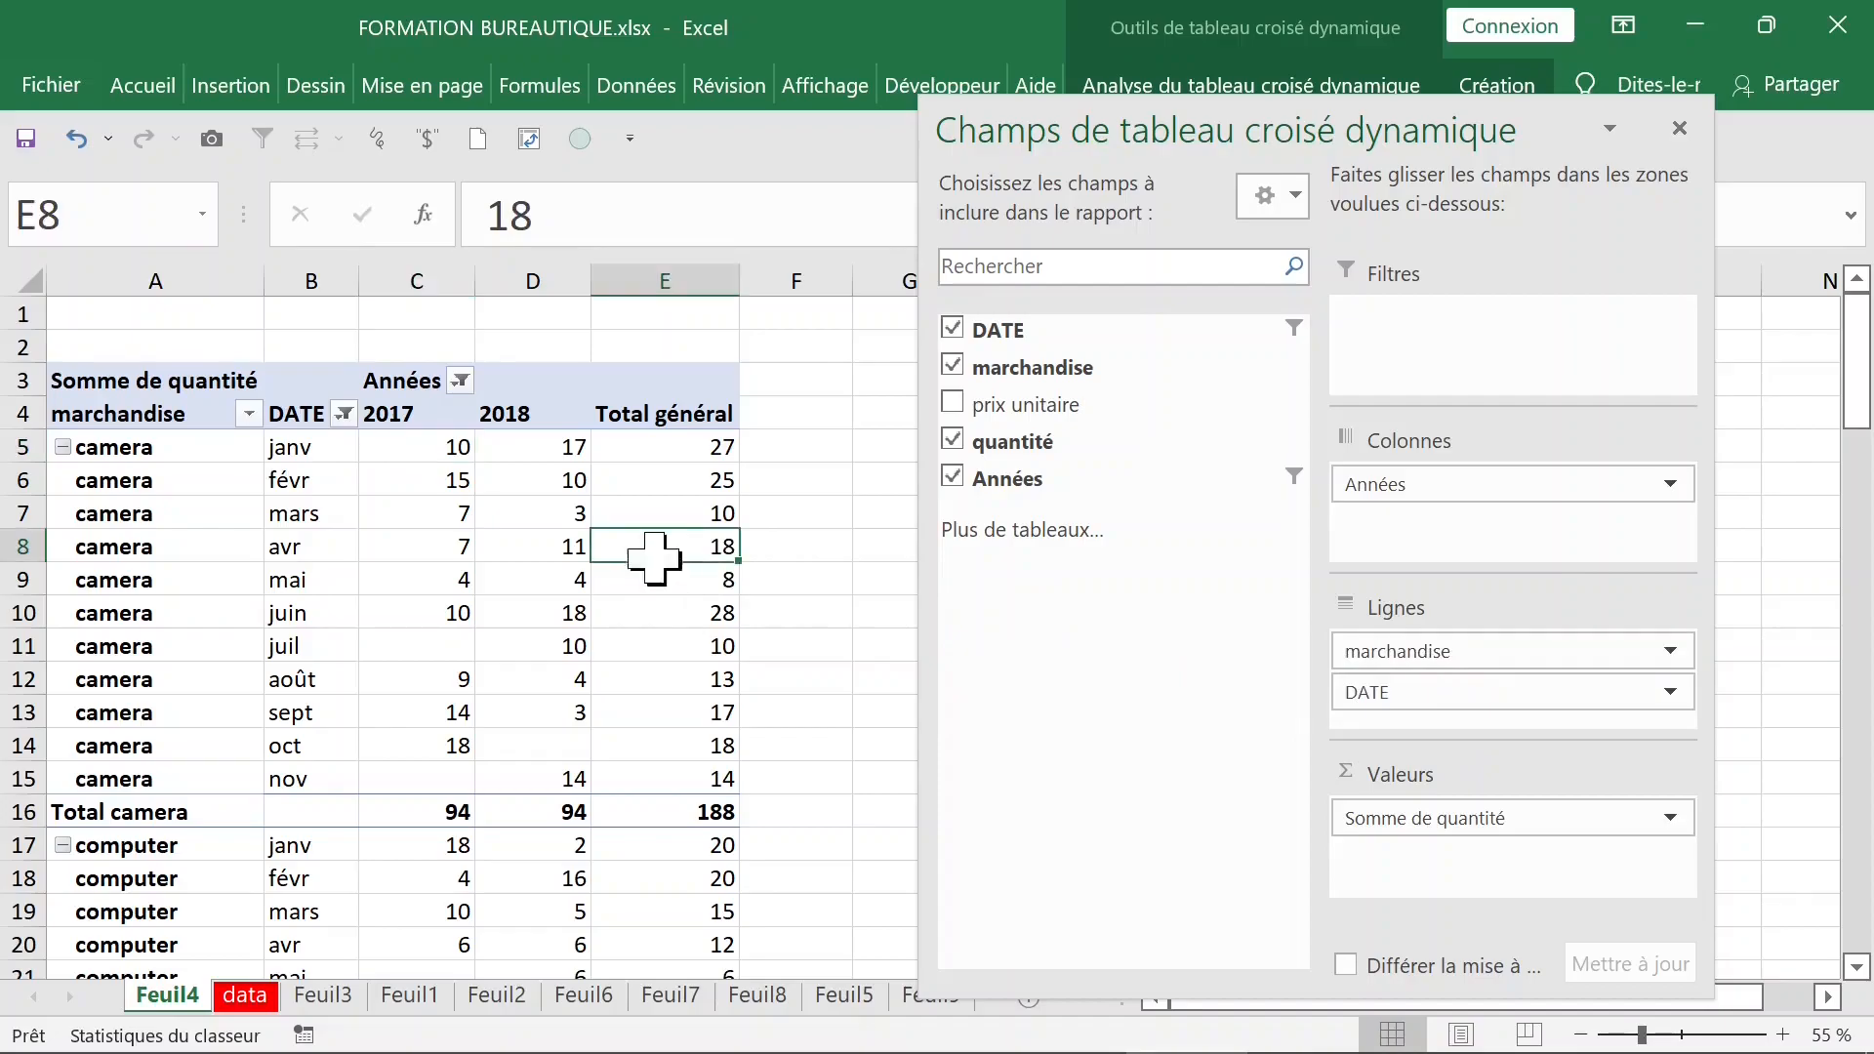
left_click(1679, 127)
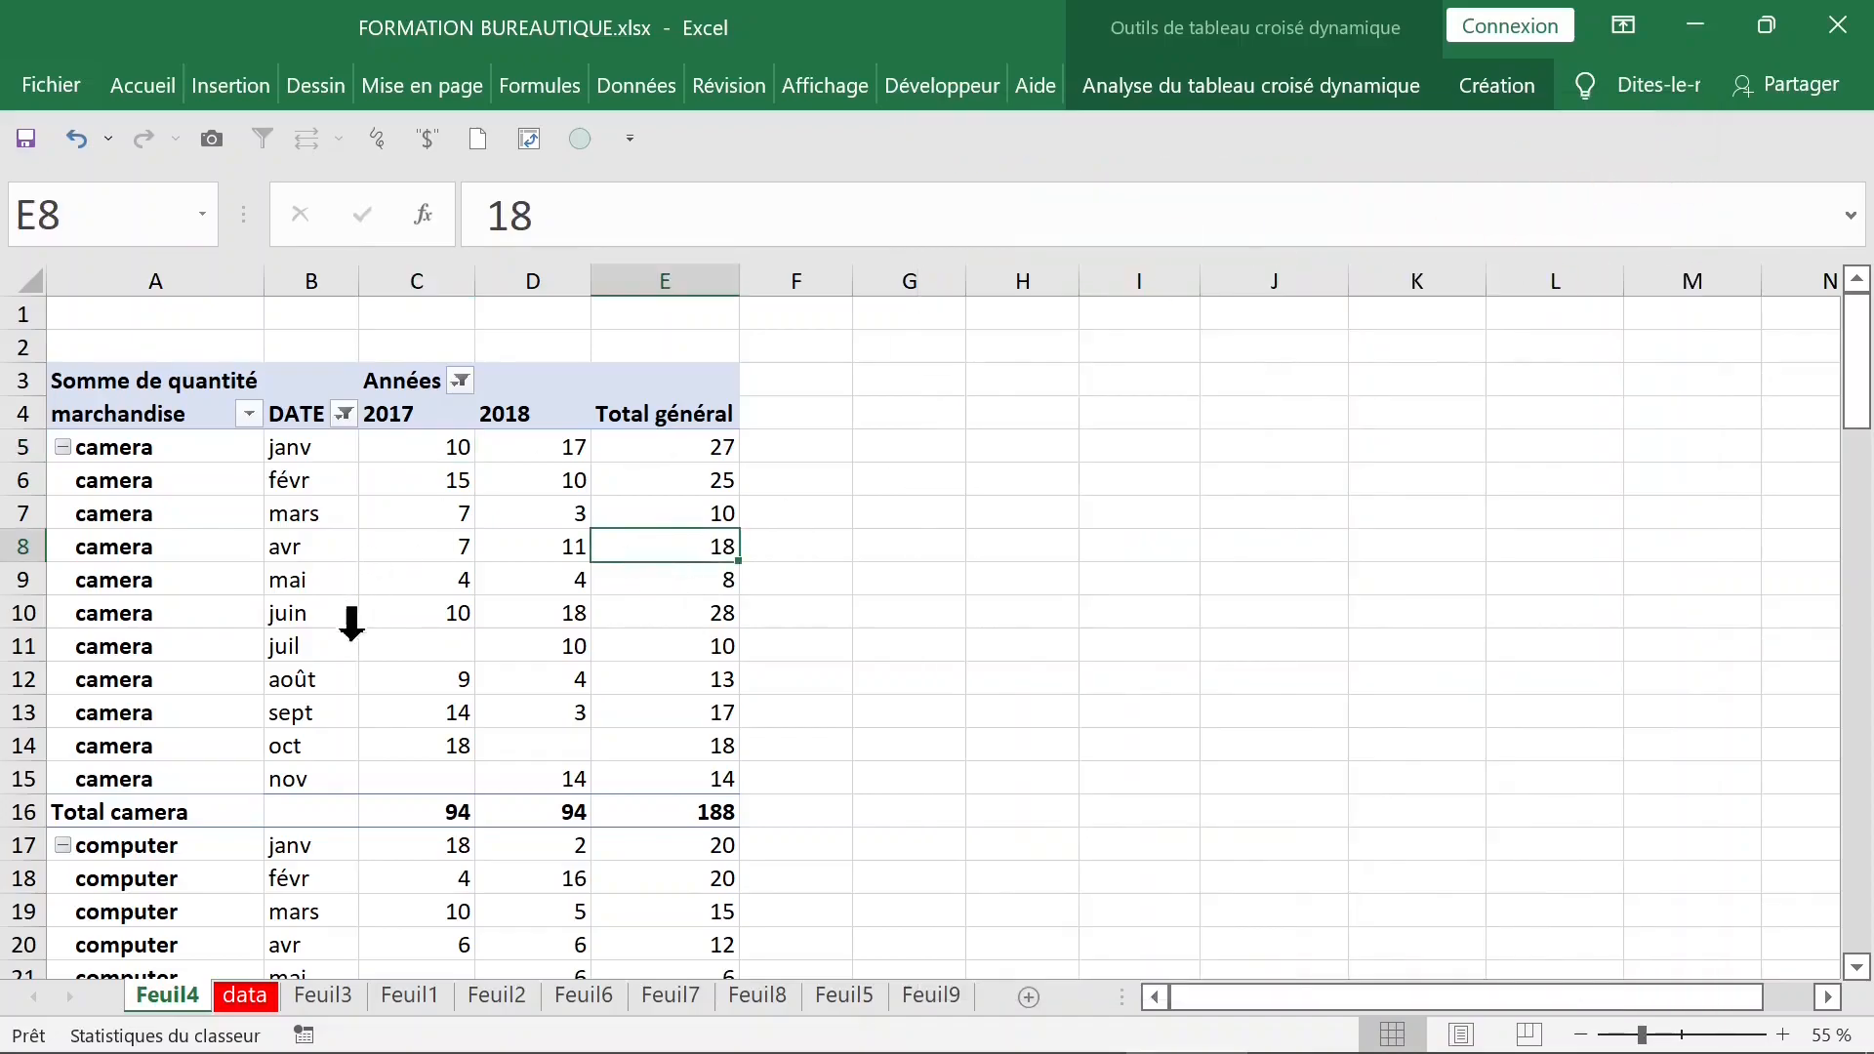
- Extract the source records behind the overall camera total onto a new sheet and look through them
left_click(699, 802)
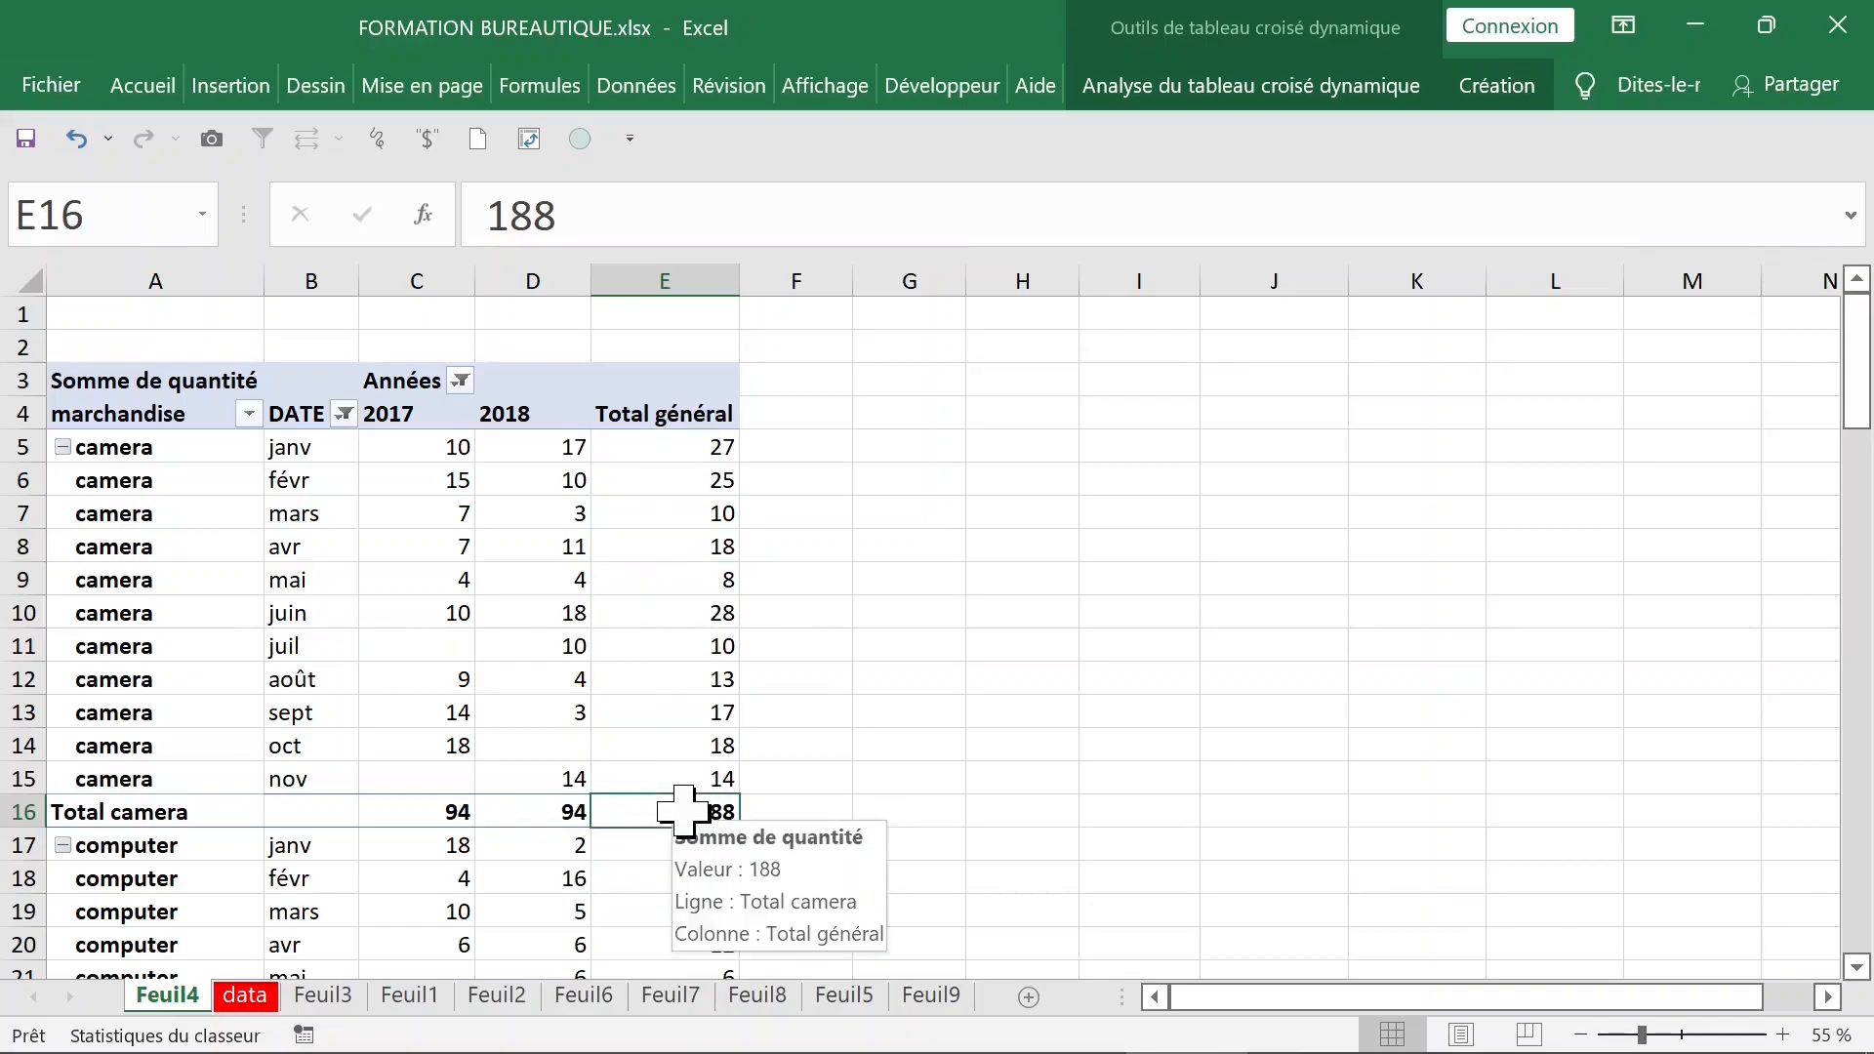
double_click(683, 810)
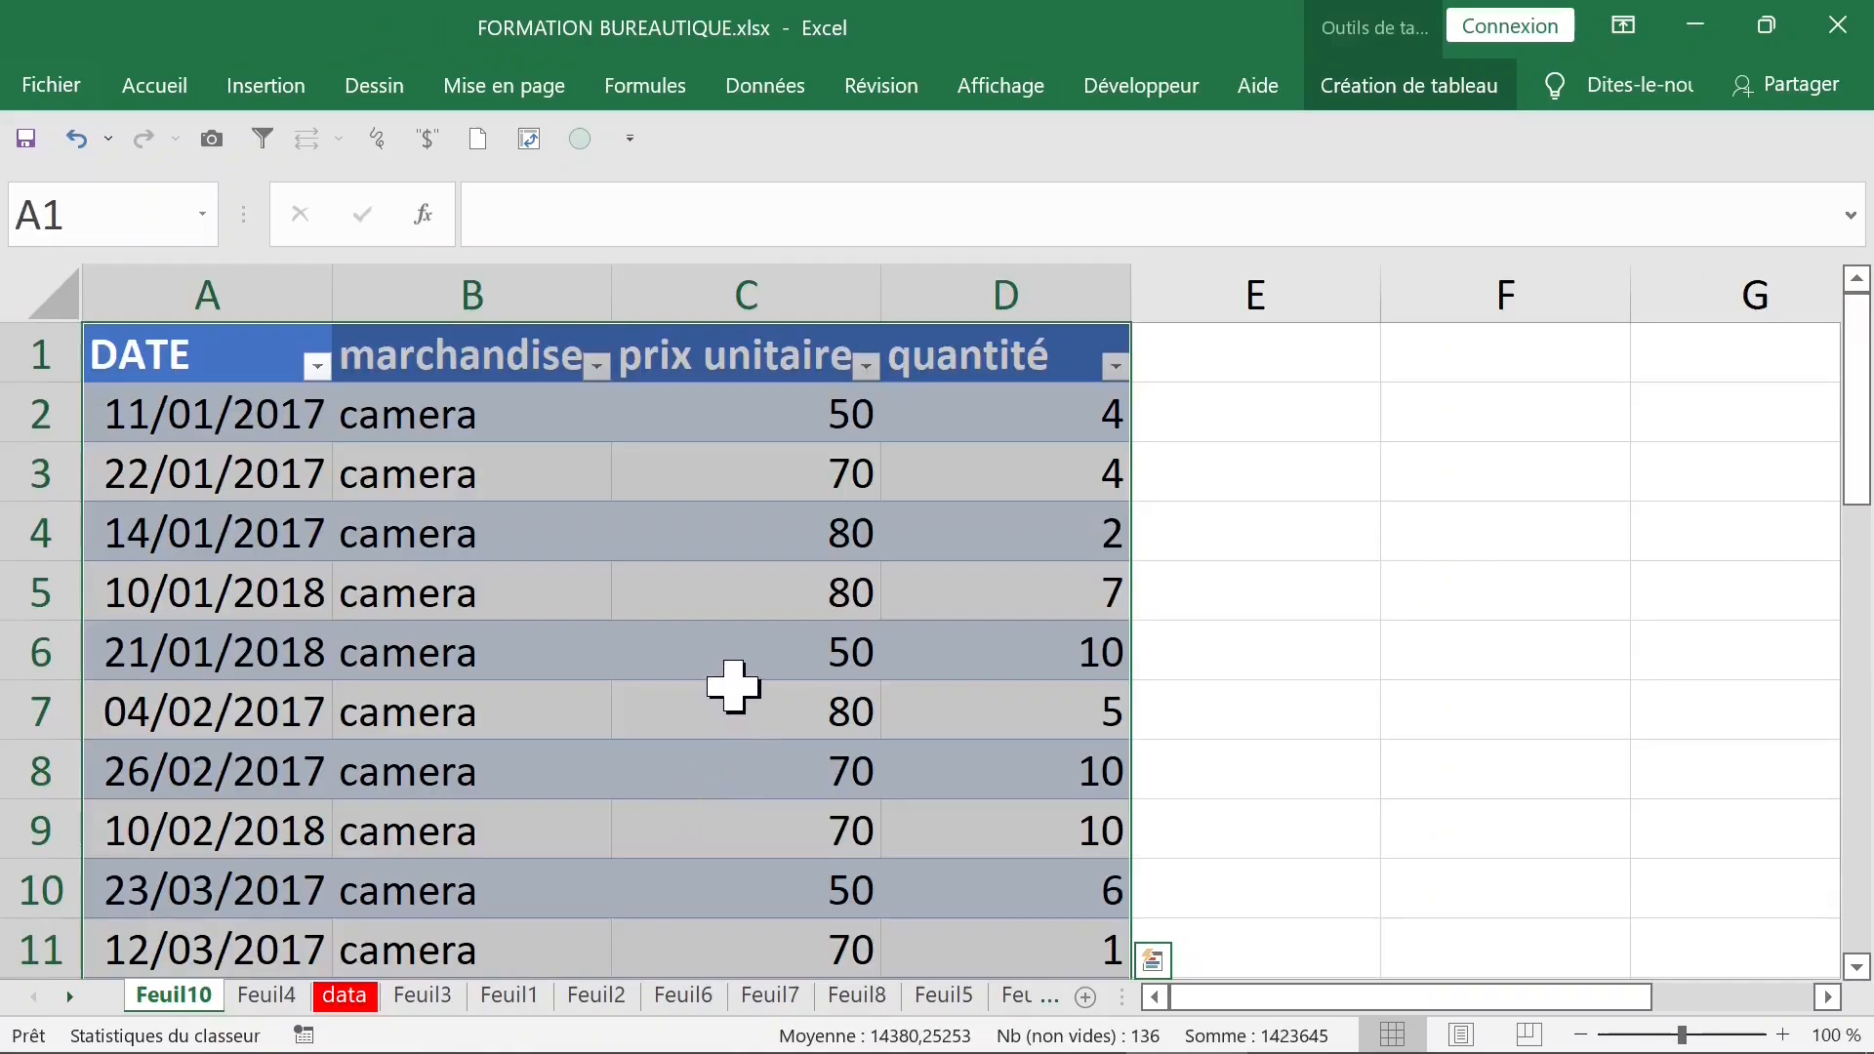
scroll(728, 680, "down", 18)
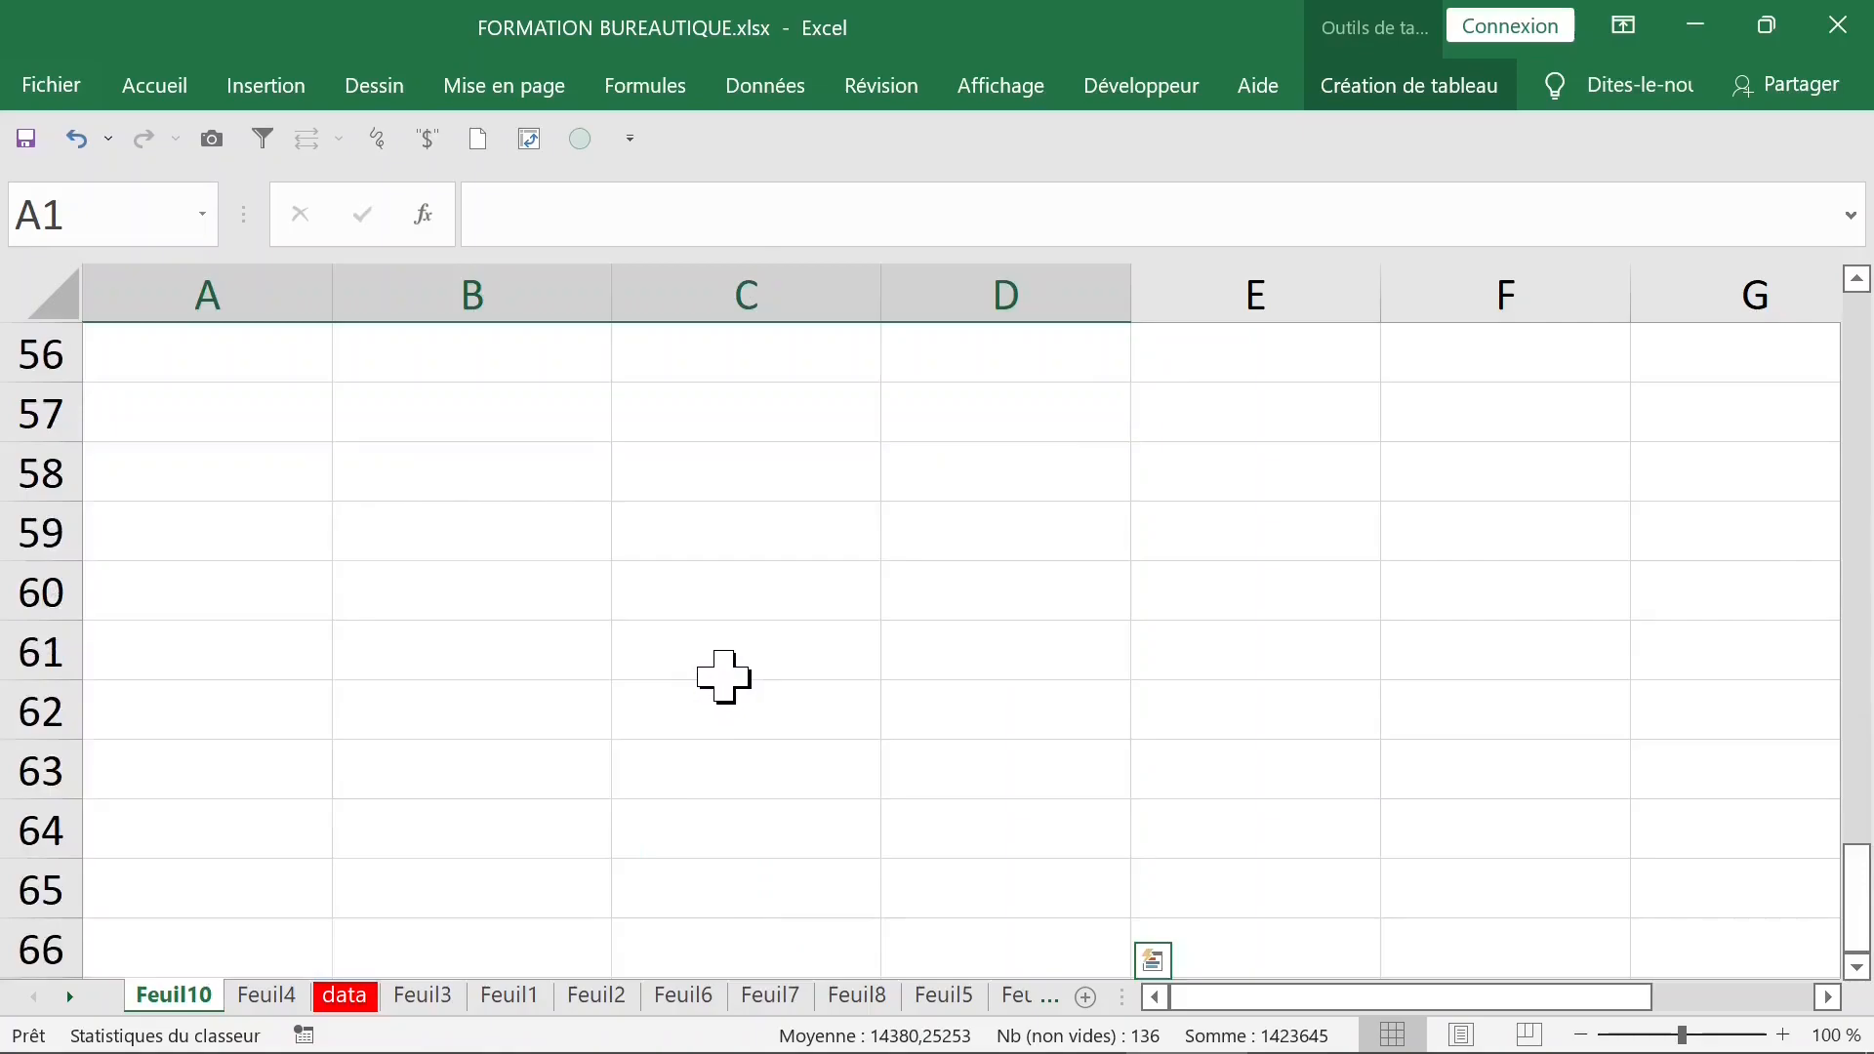
scroll(725, 676, "up", 11)
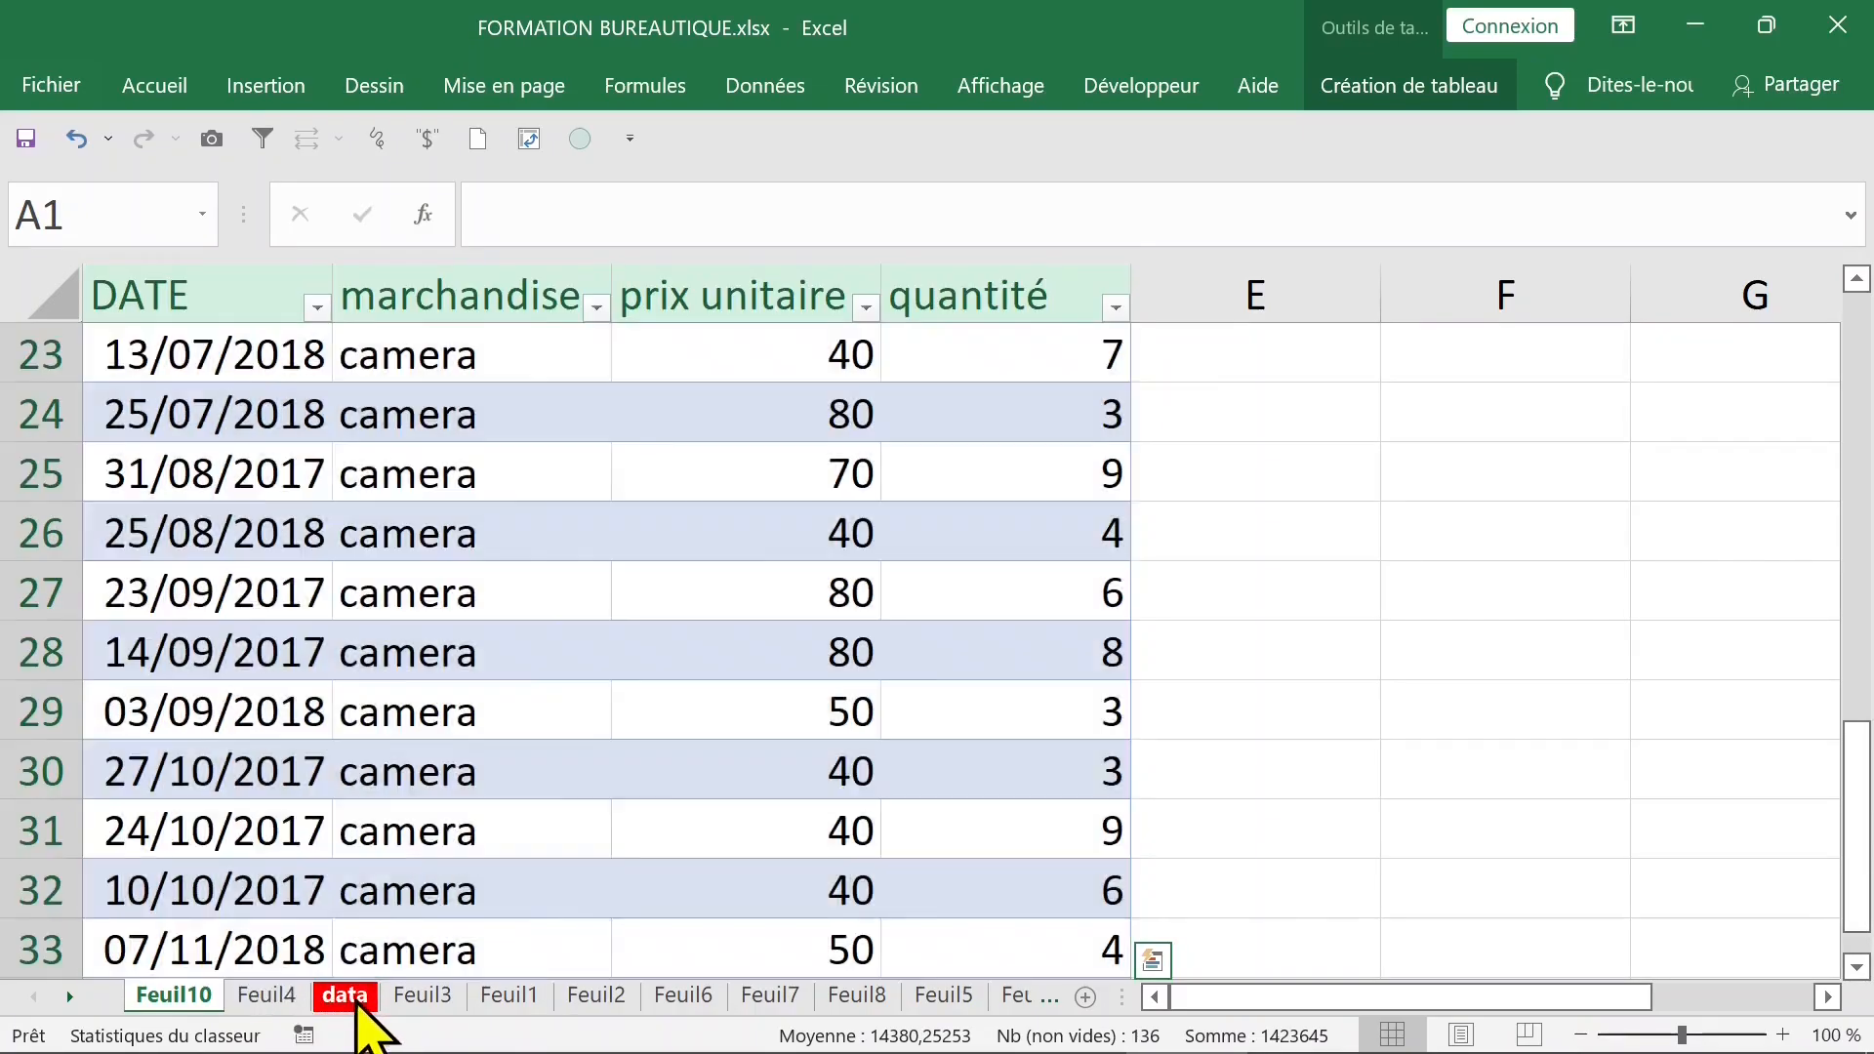
- Return to the pivot table on Feuil4 and rename that sheet as tcdtcd
left_click(349, 997)
left_click(266, 997)
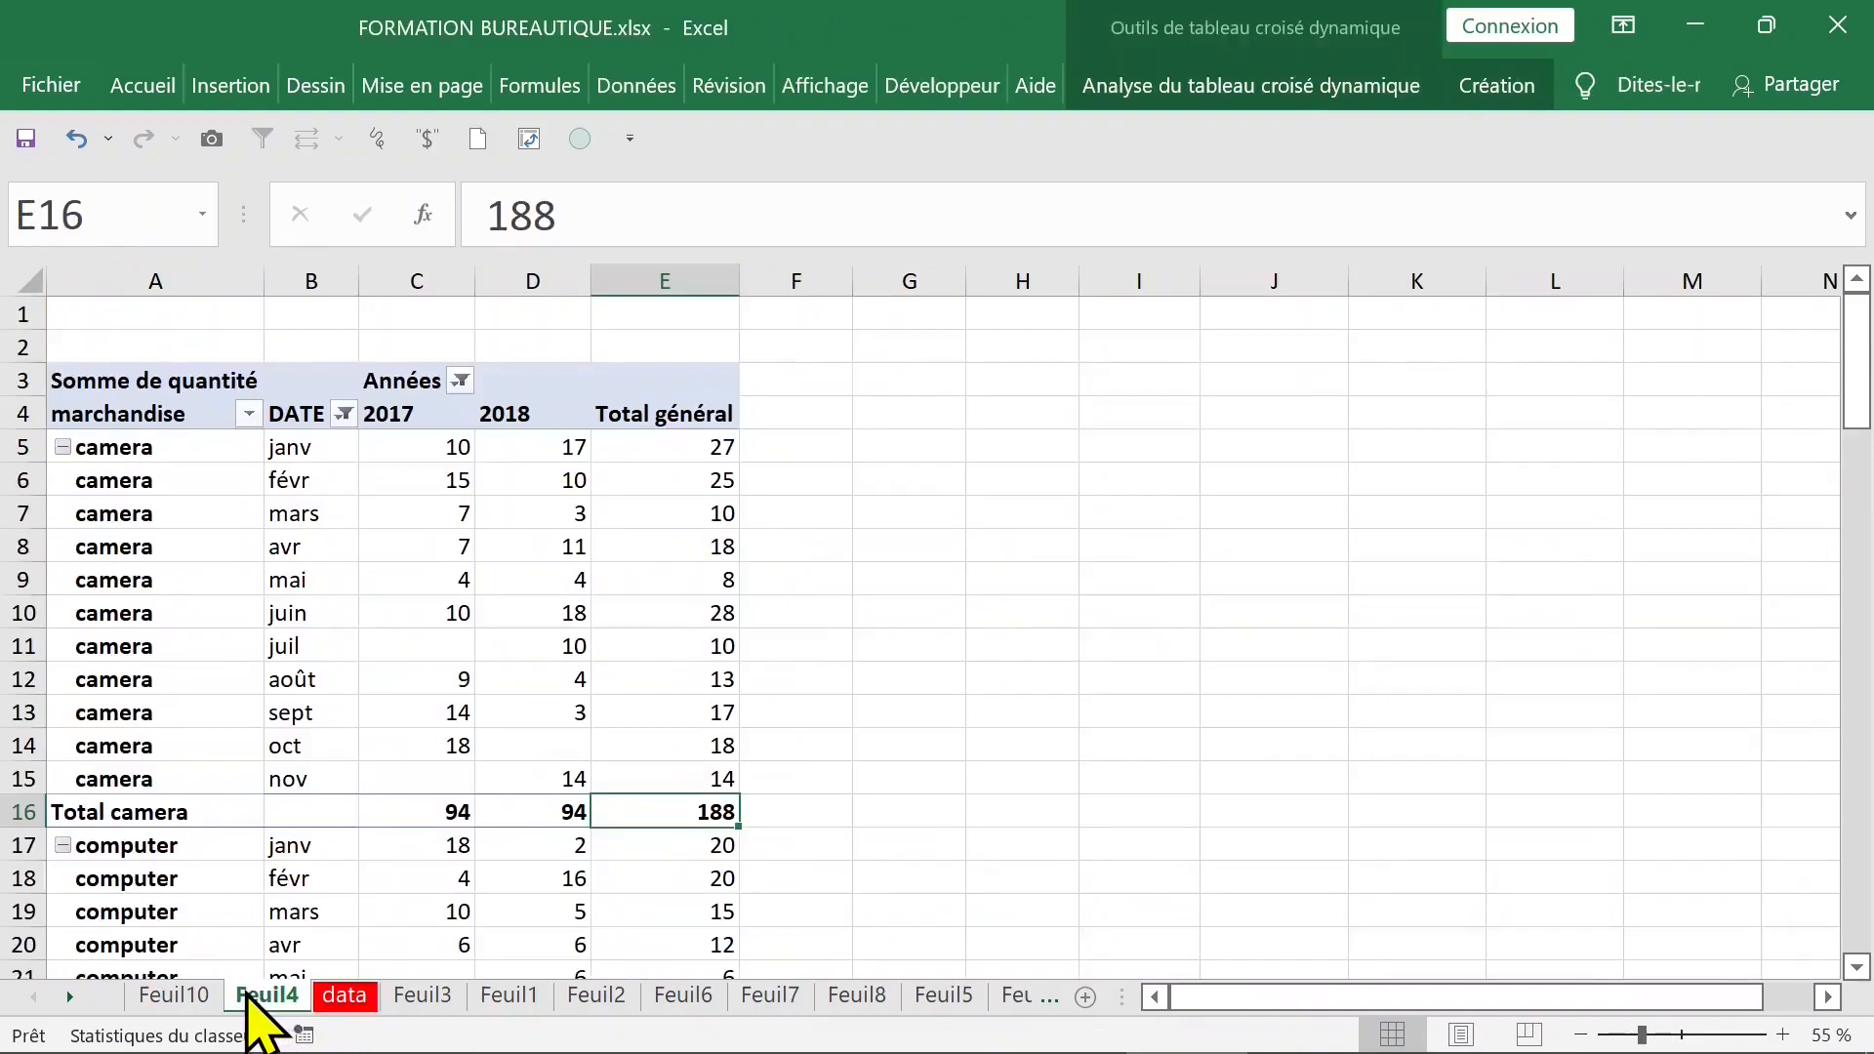
double_click(258, 997)
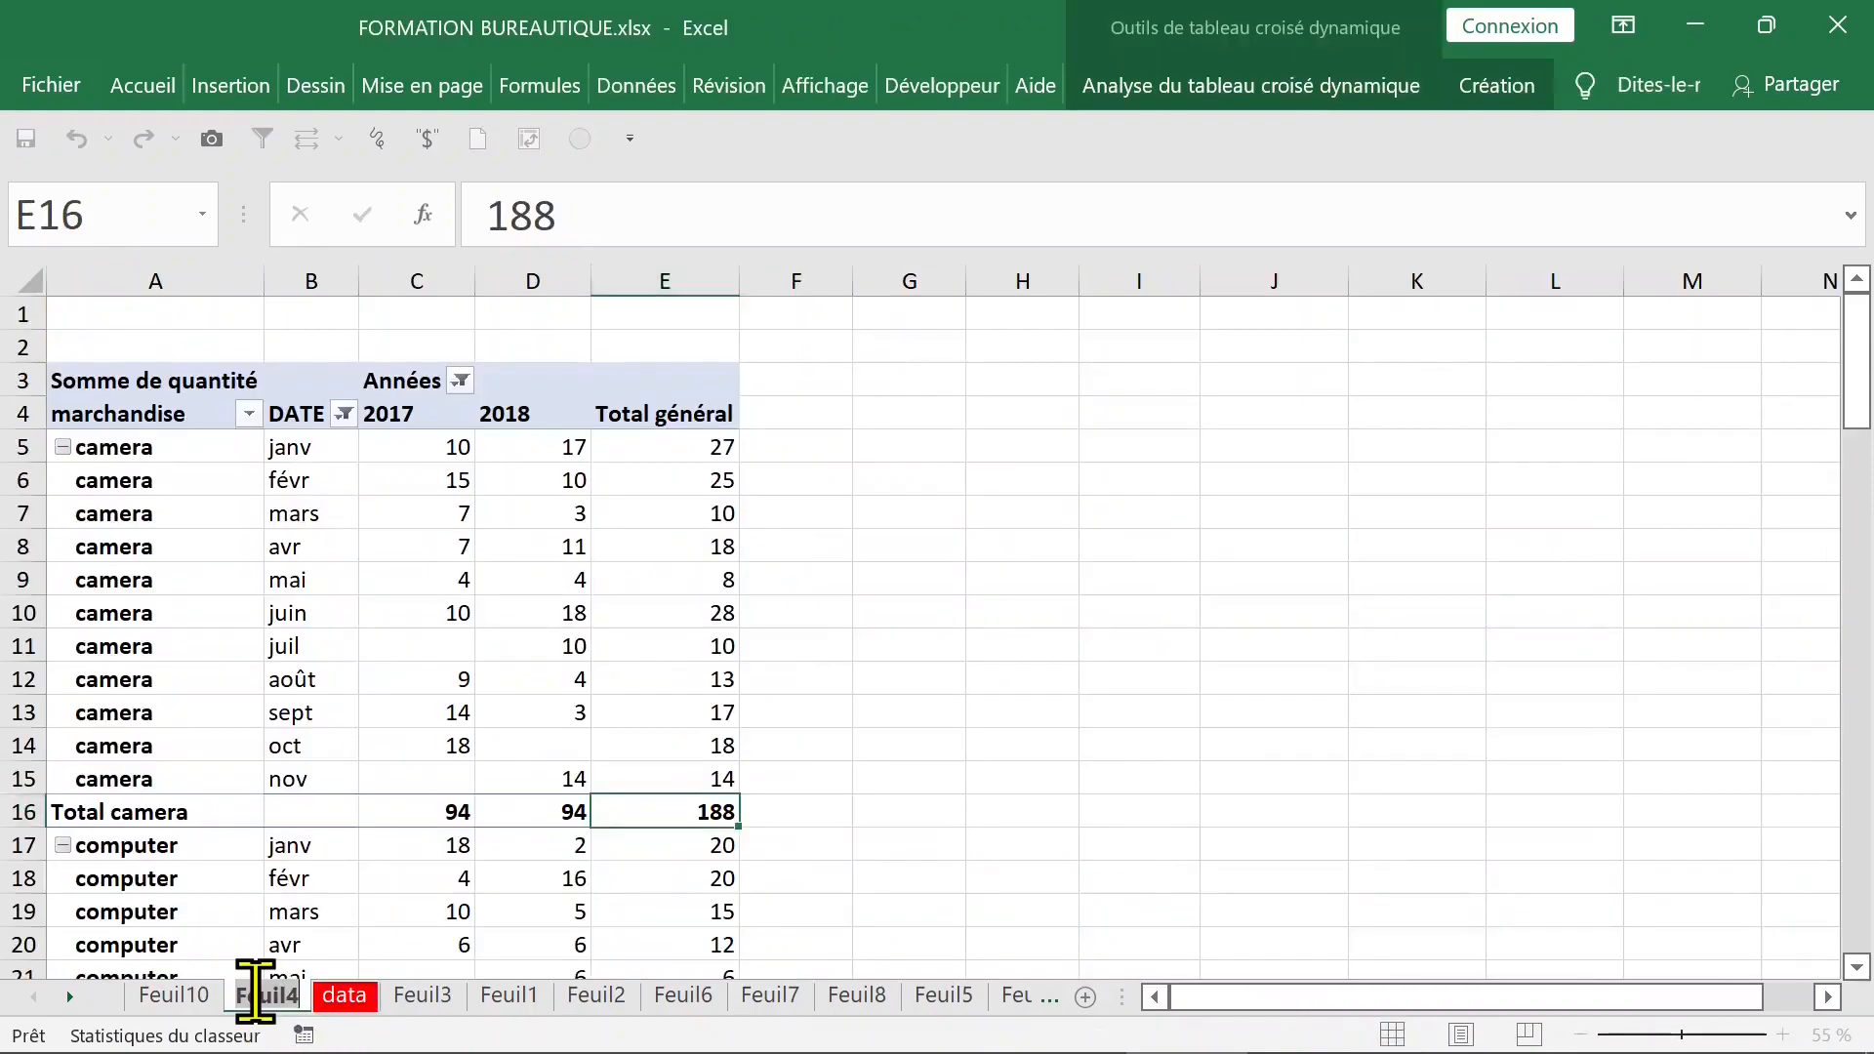
type("to")
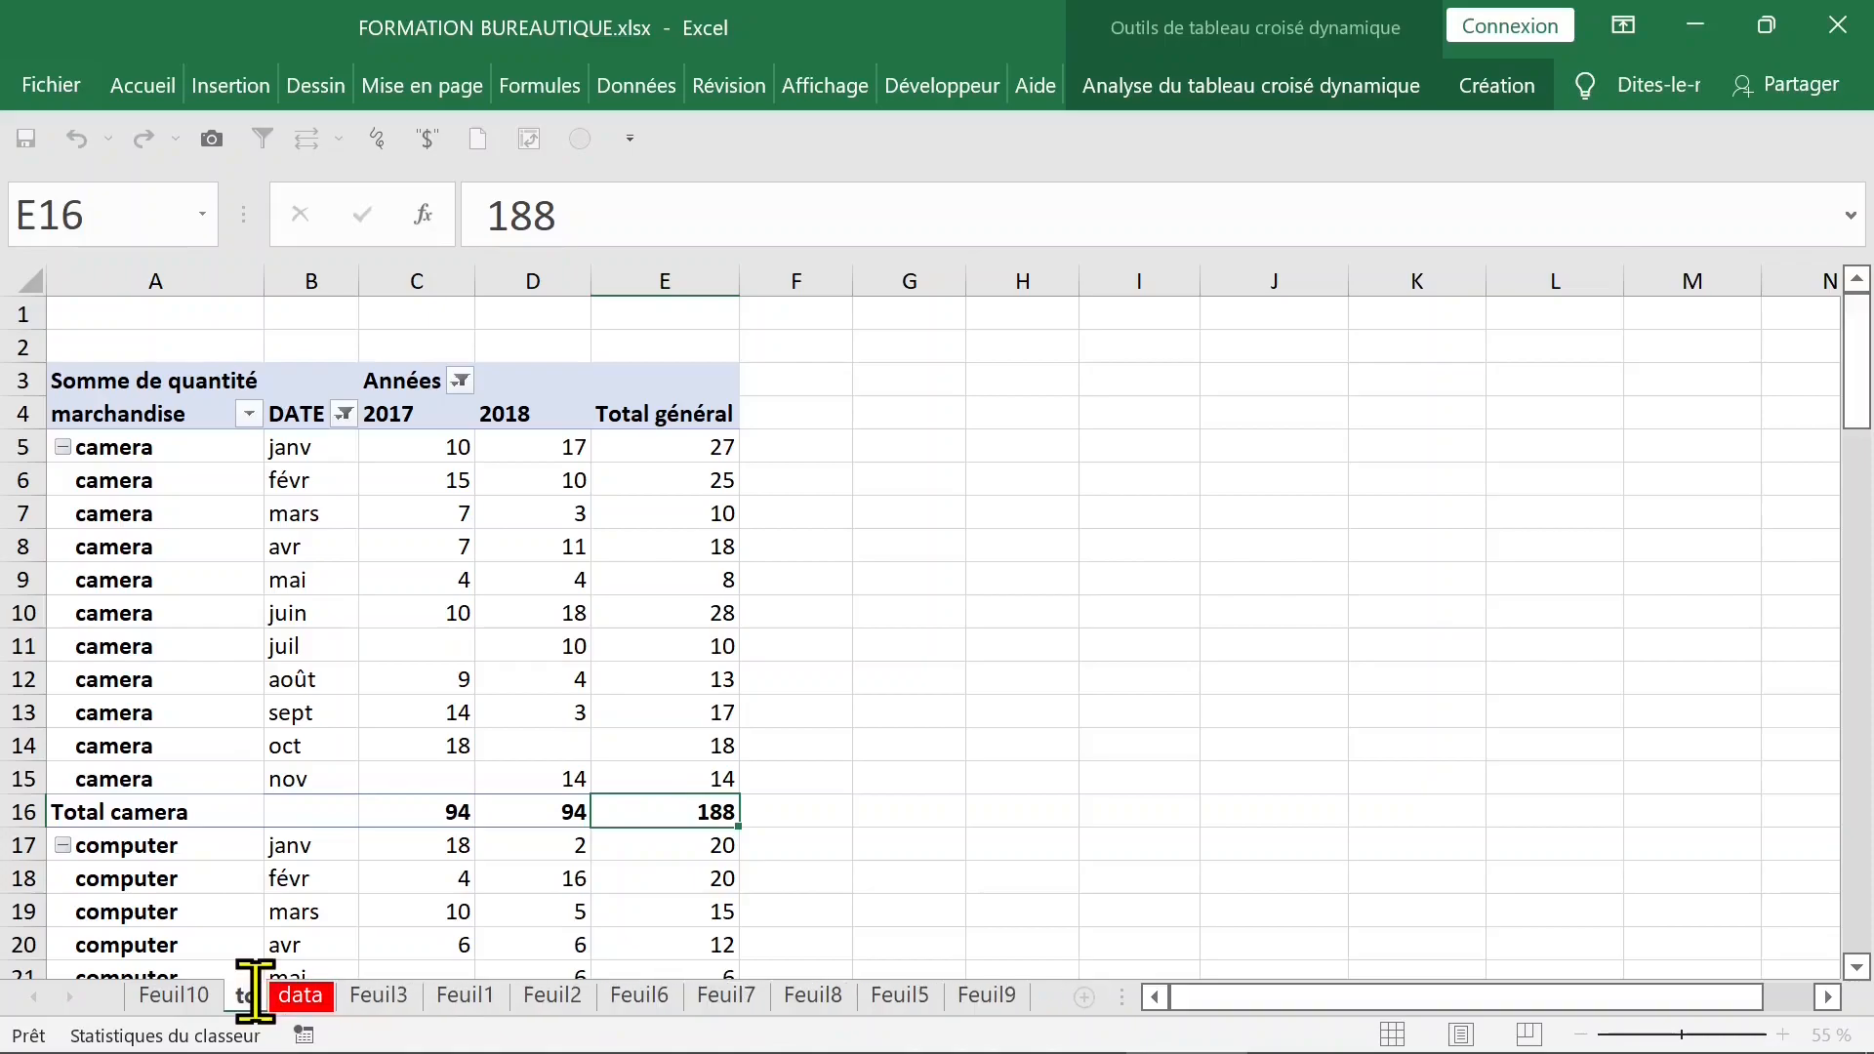
type("d")
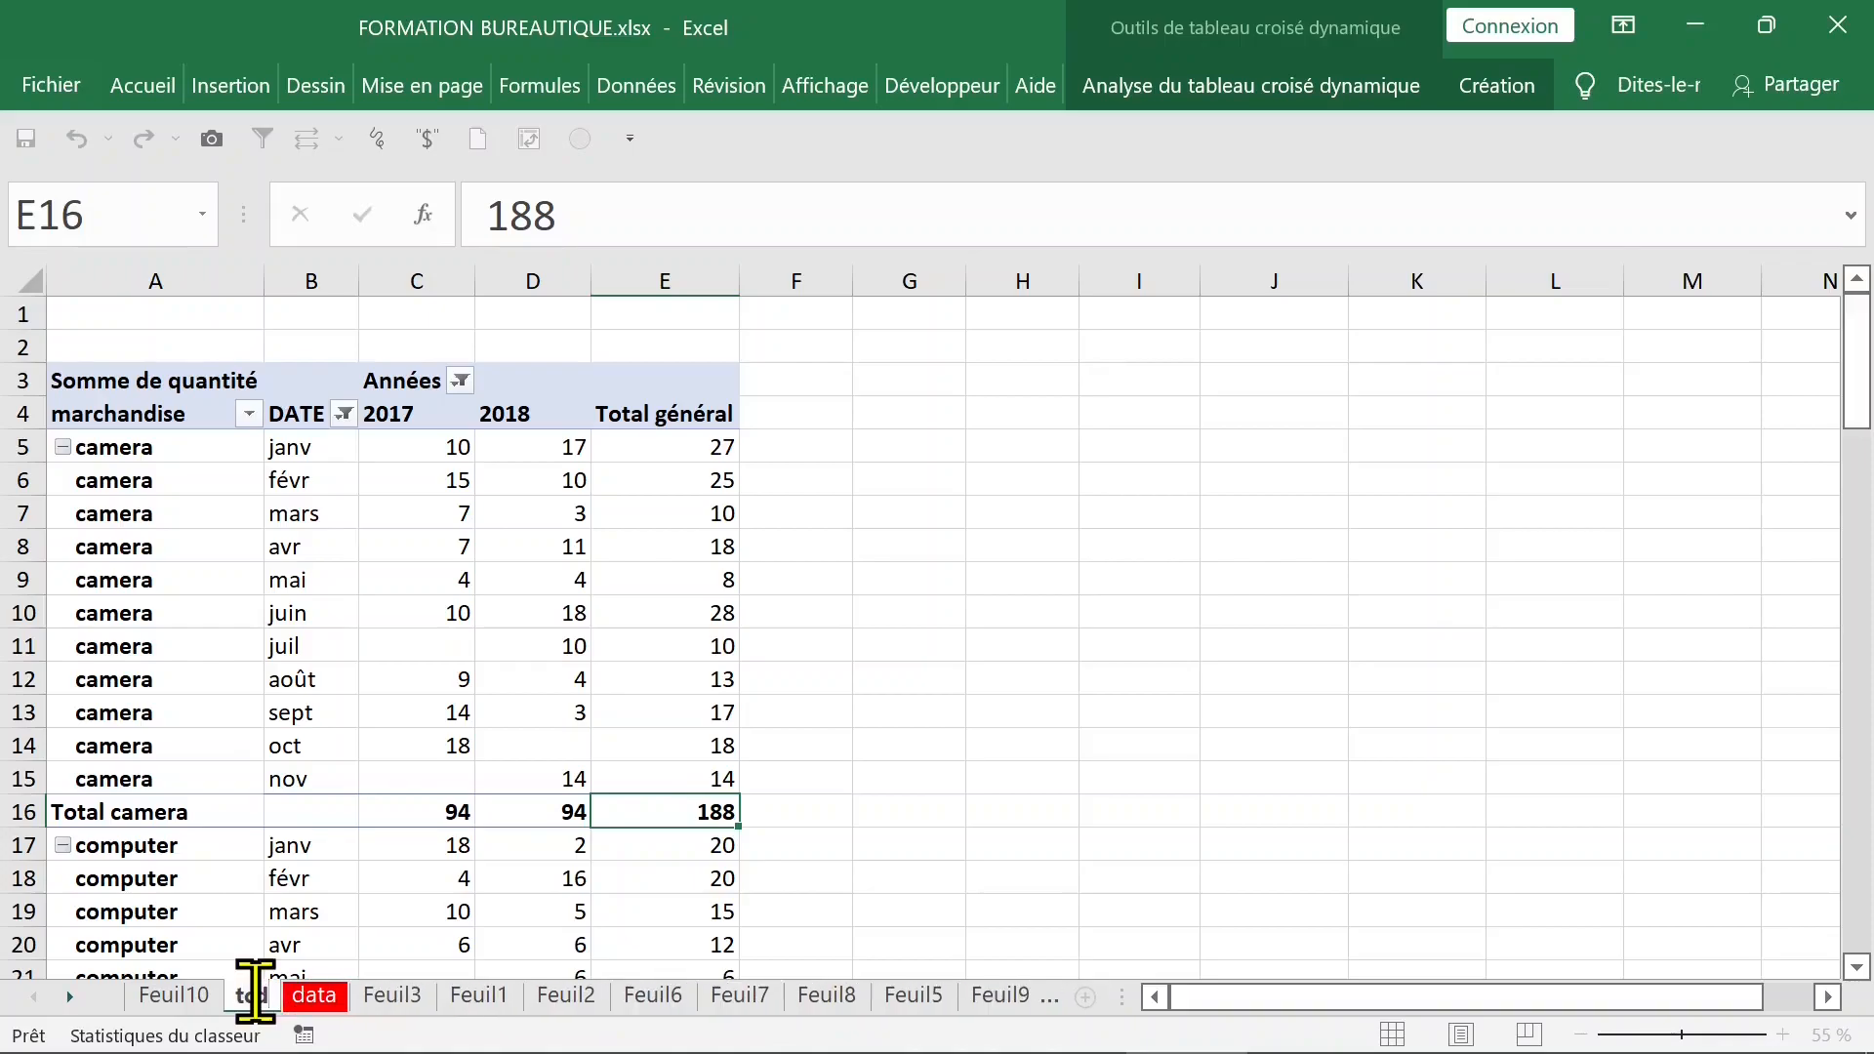
type("tcd")
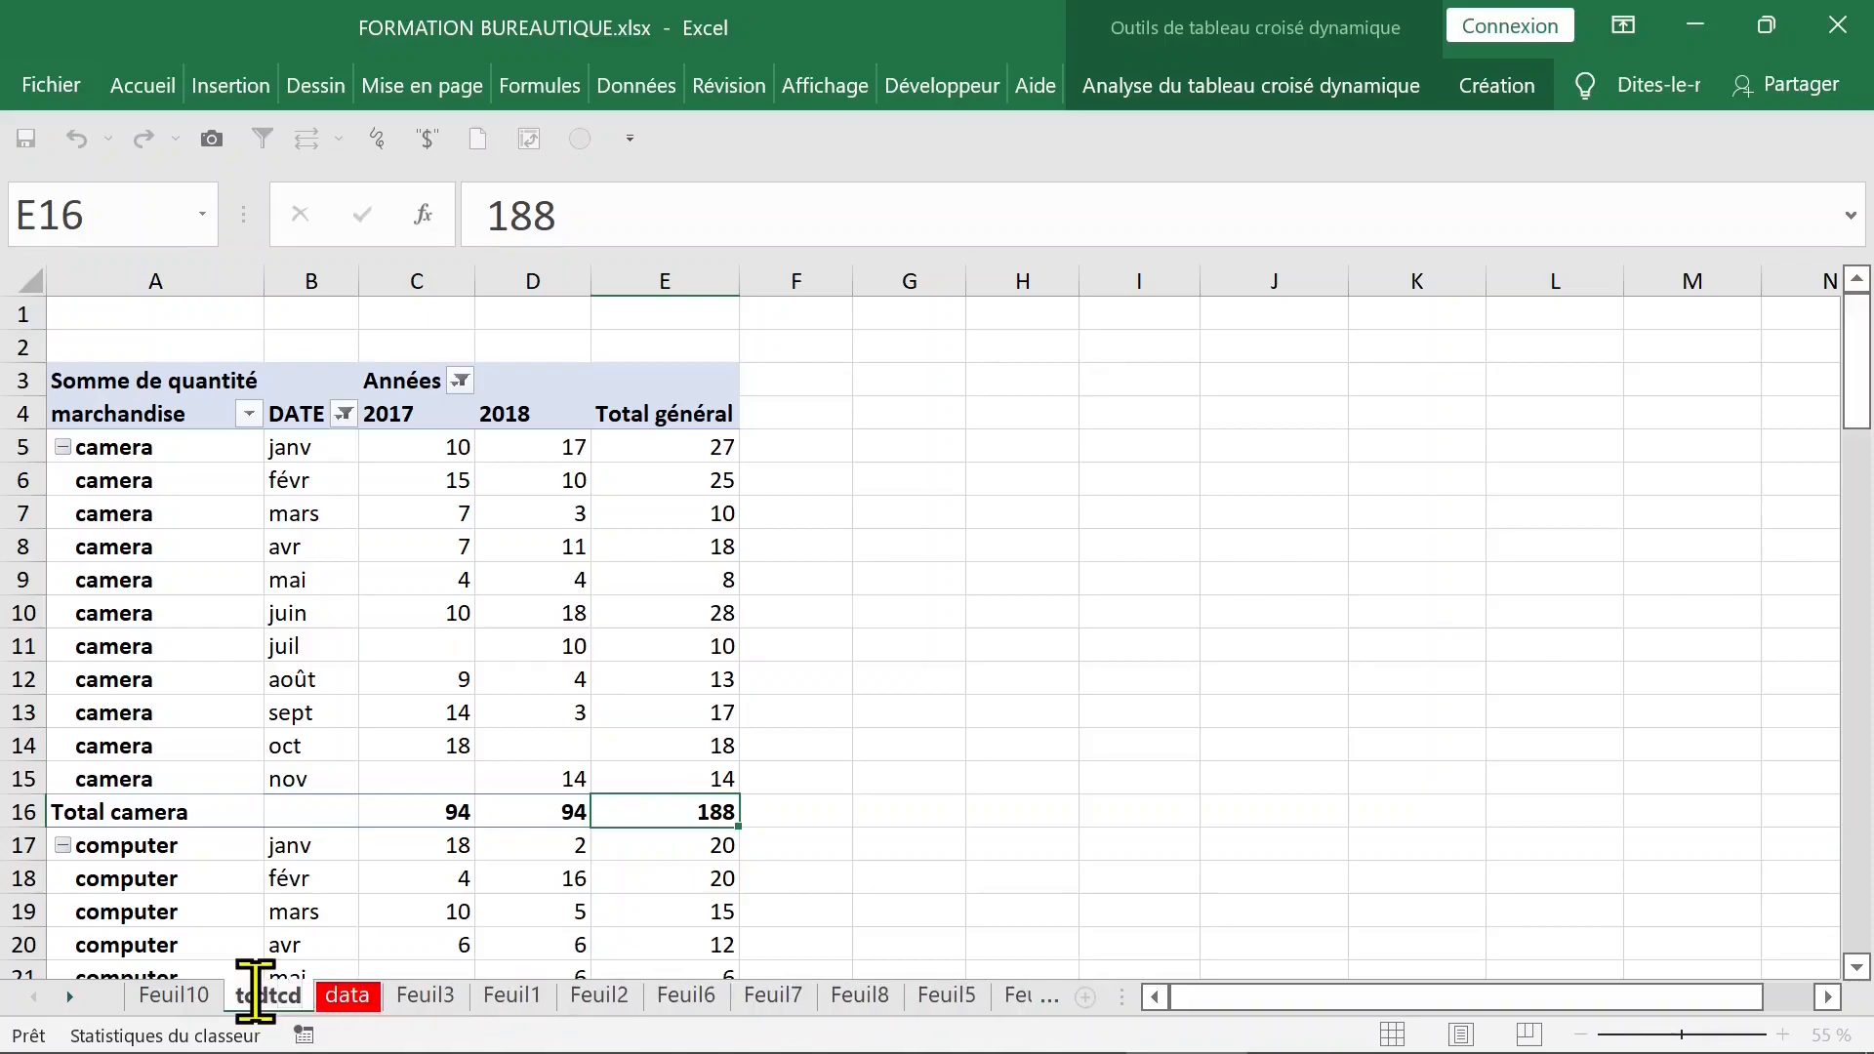
left_click(538, 746)
left_click(505, 552)
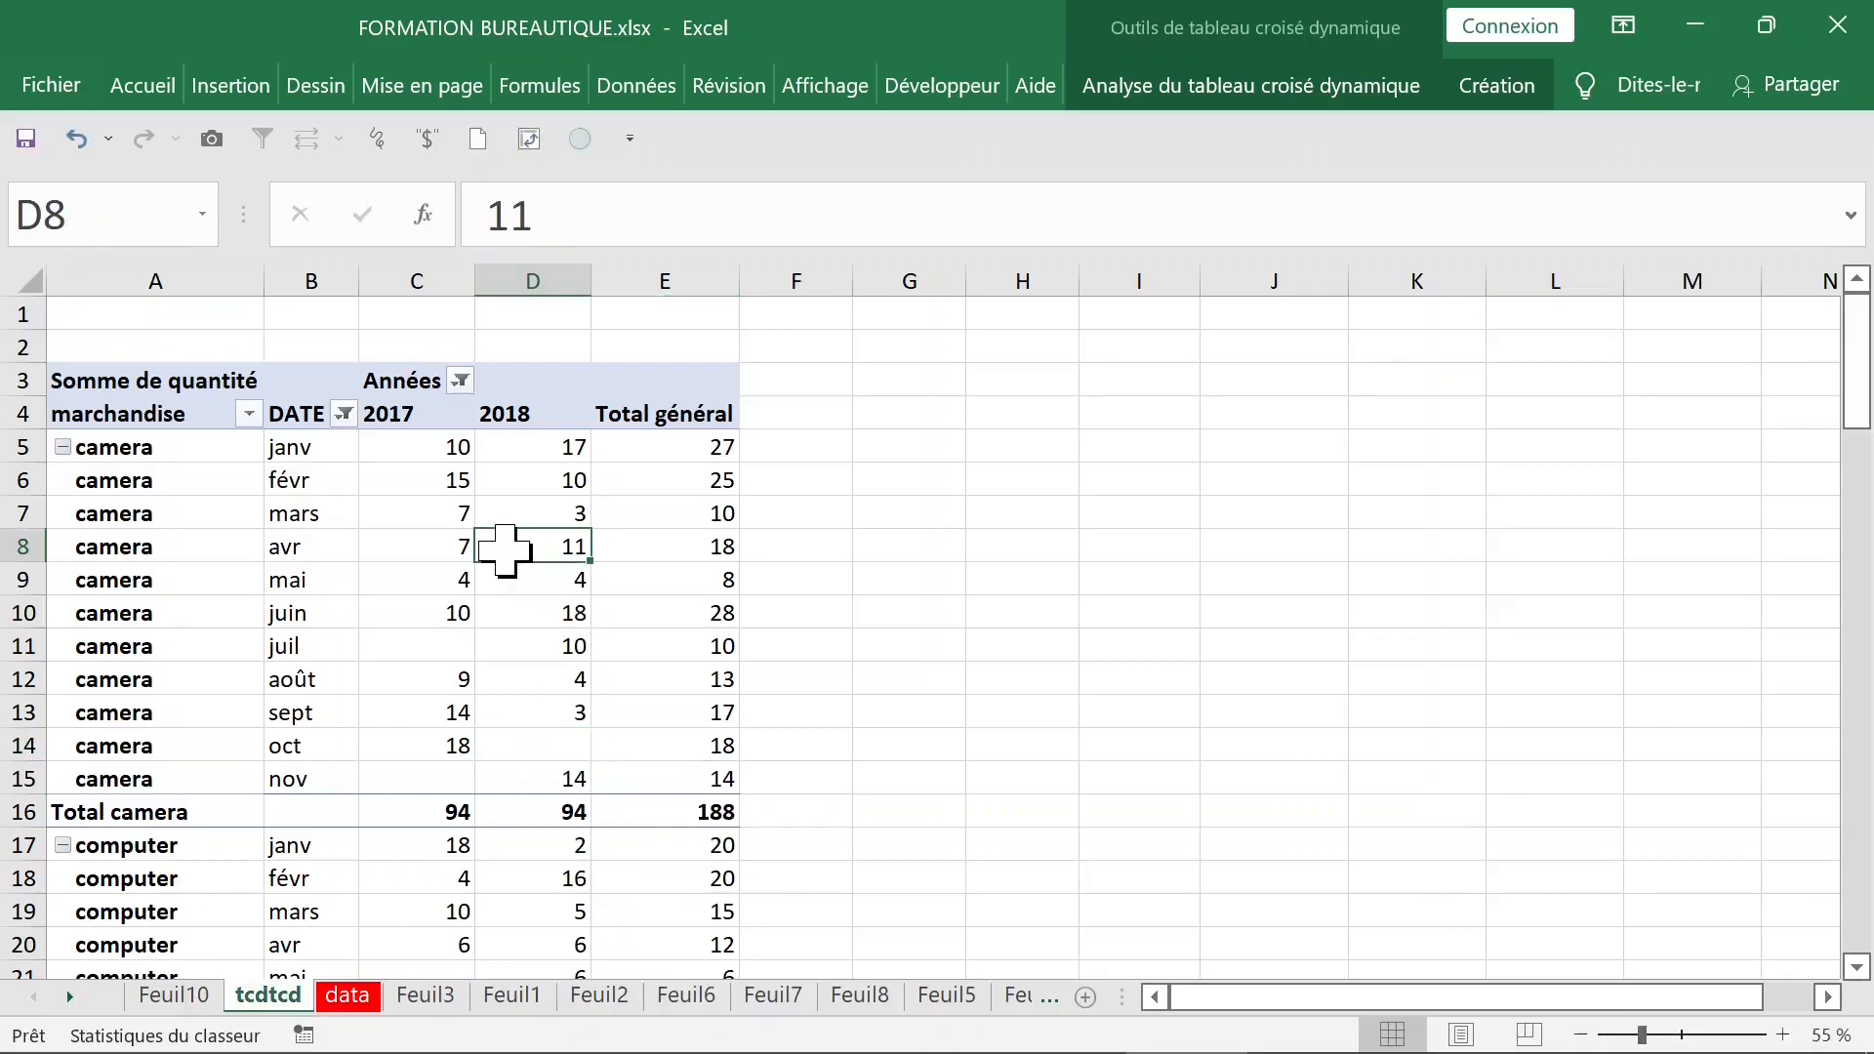
- Extract the source records behind the overall printer total onto a new sheet
scroll(505, 551, "down", 13)
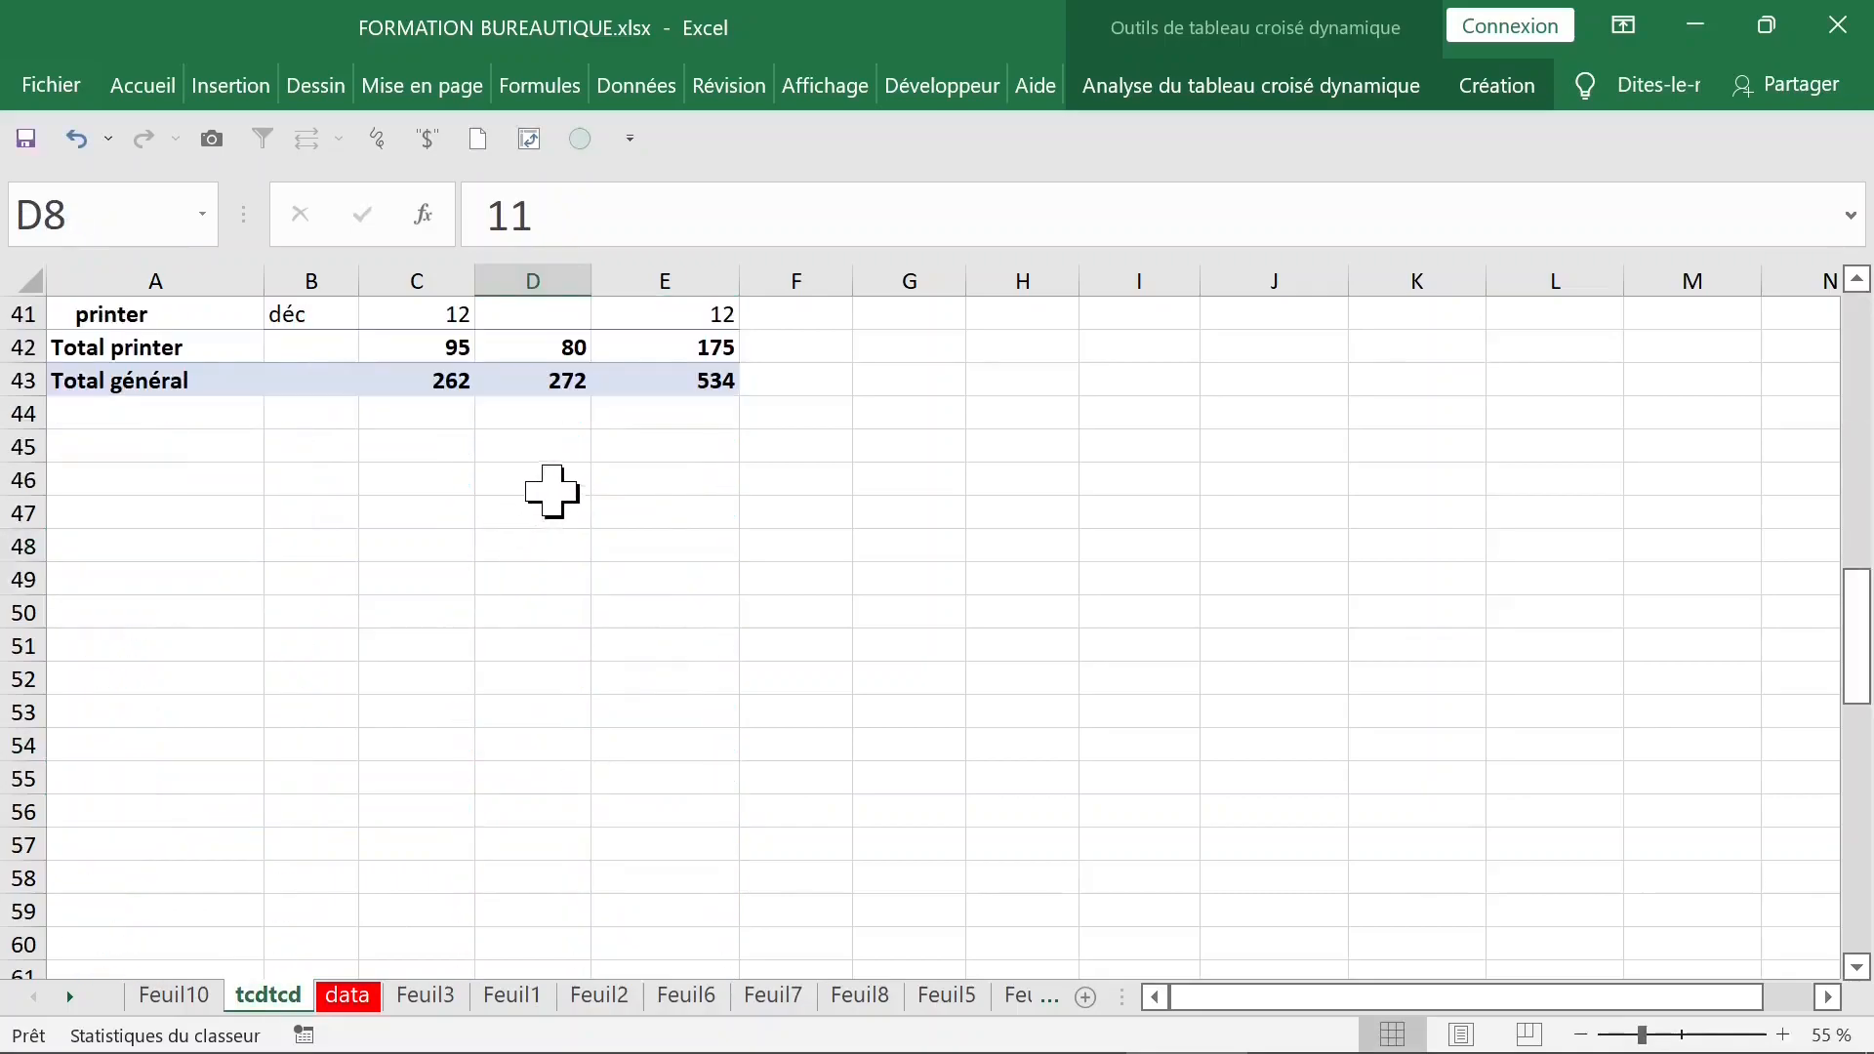
left_click(654, 347)
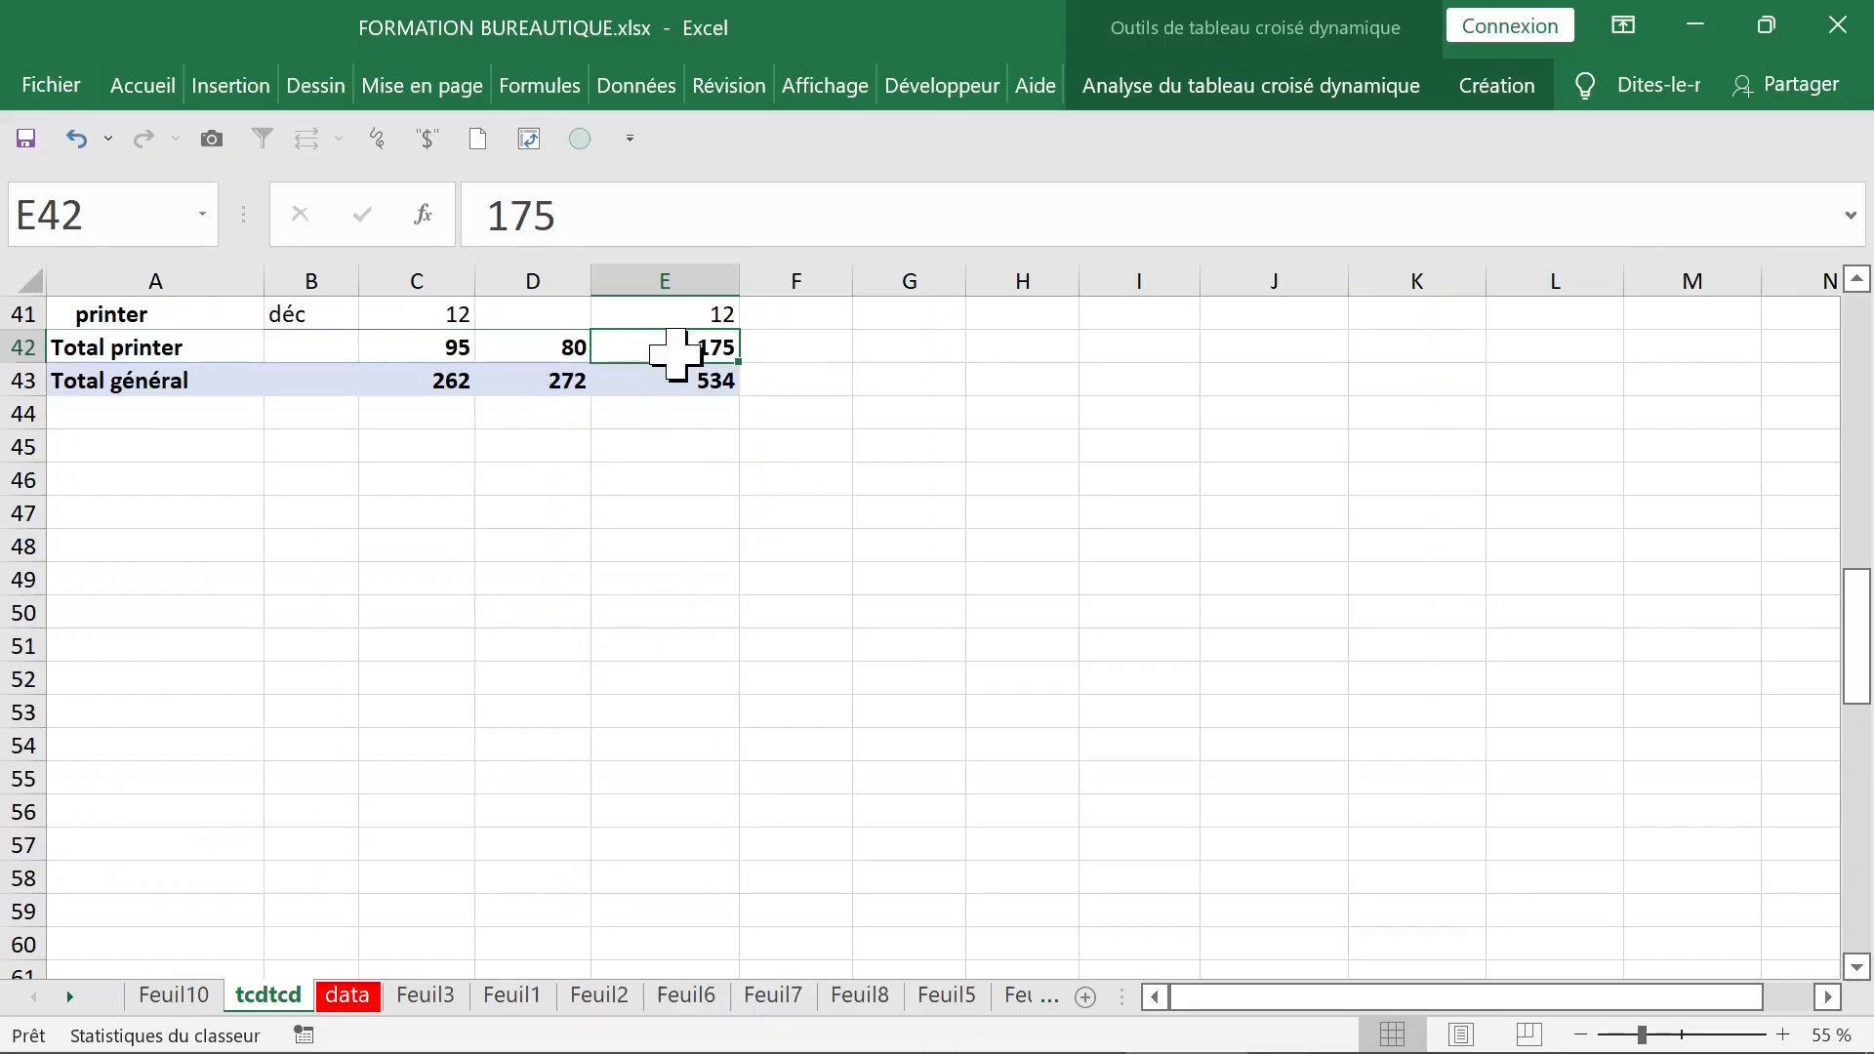
double_click(678, 348)
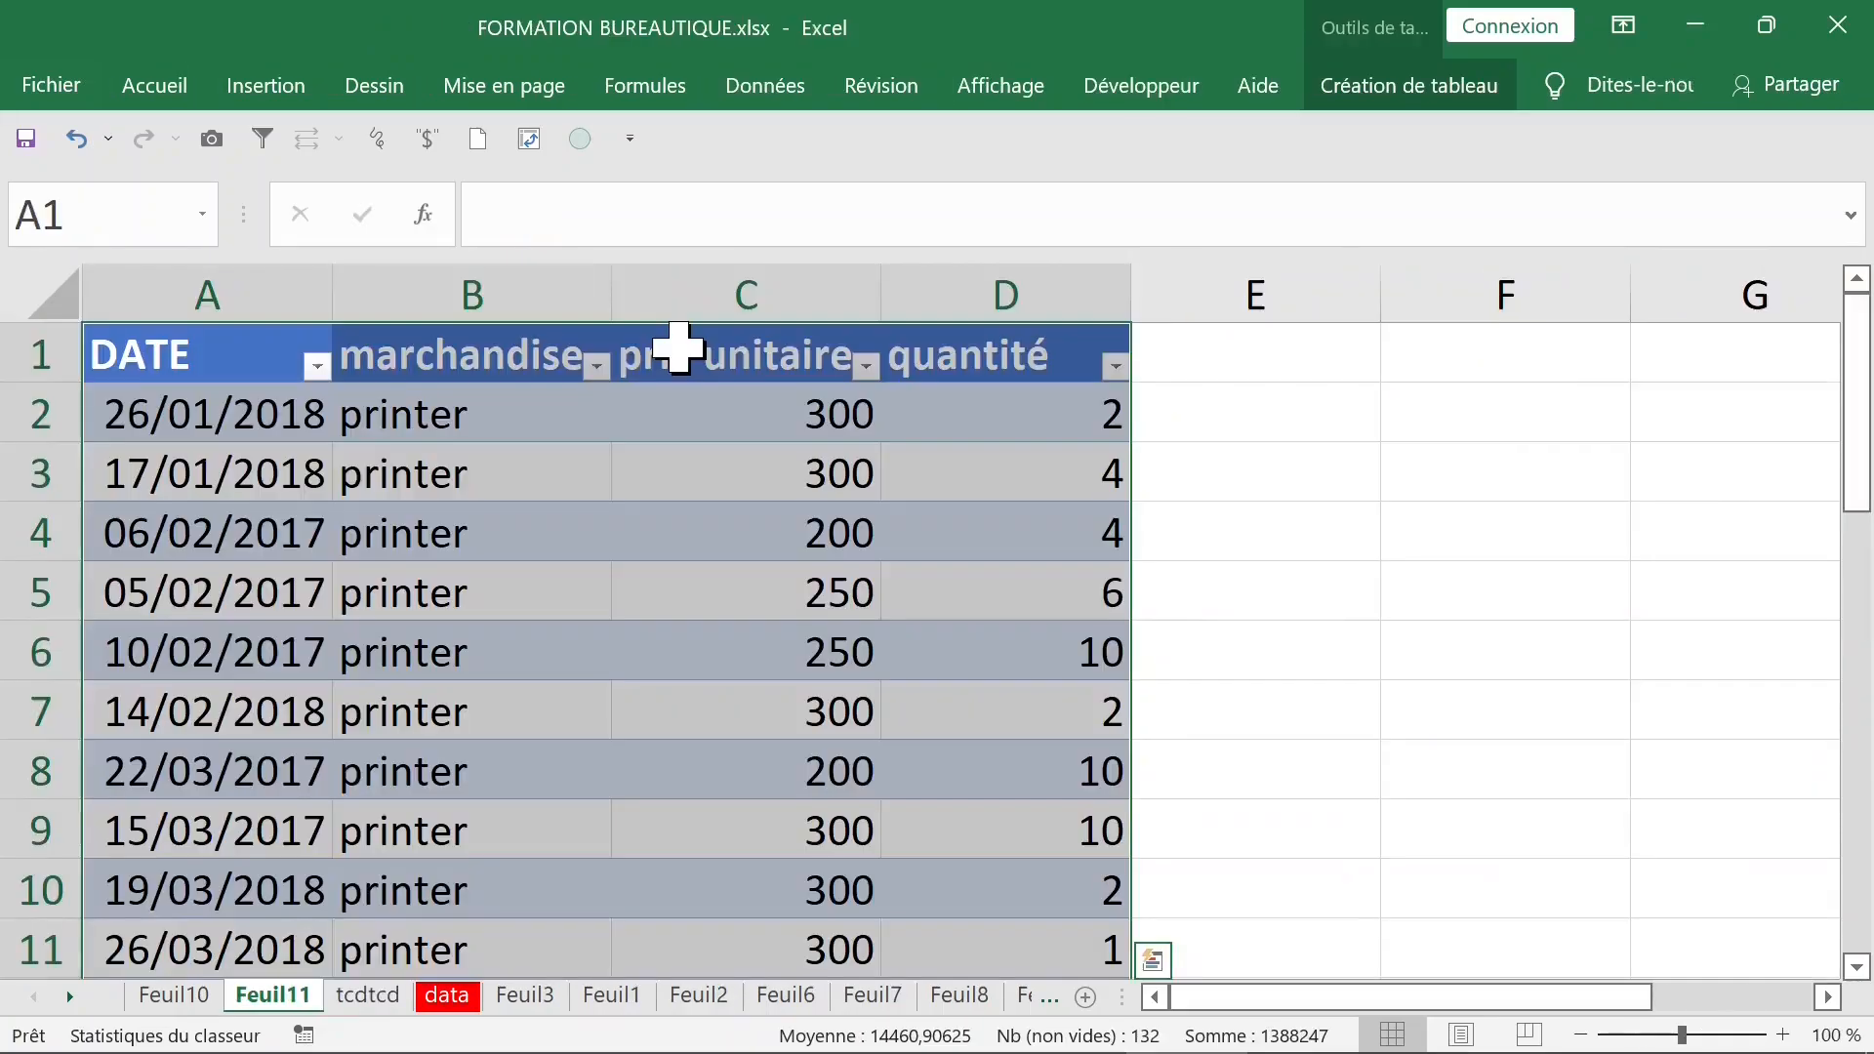
- Examine the marchandise and DATE entries of the extracted printer records
left_click(539, 403)
left_click(543, 365)
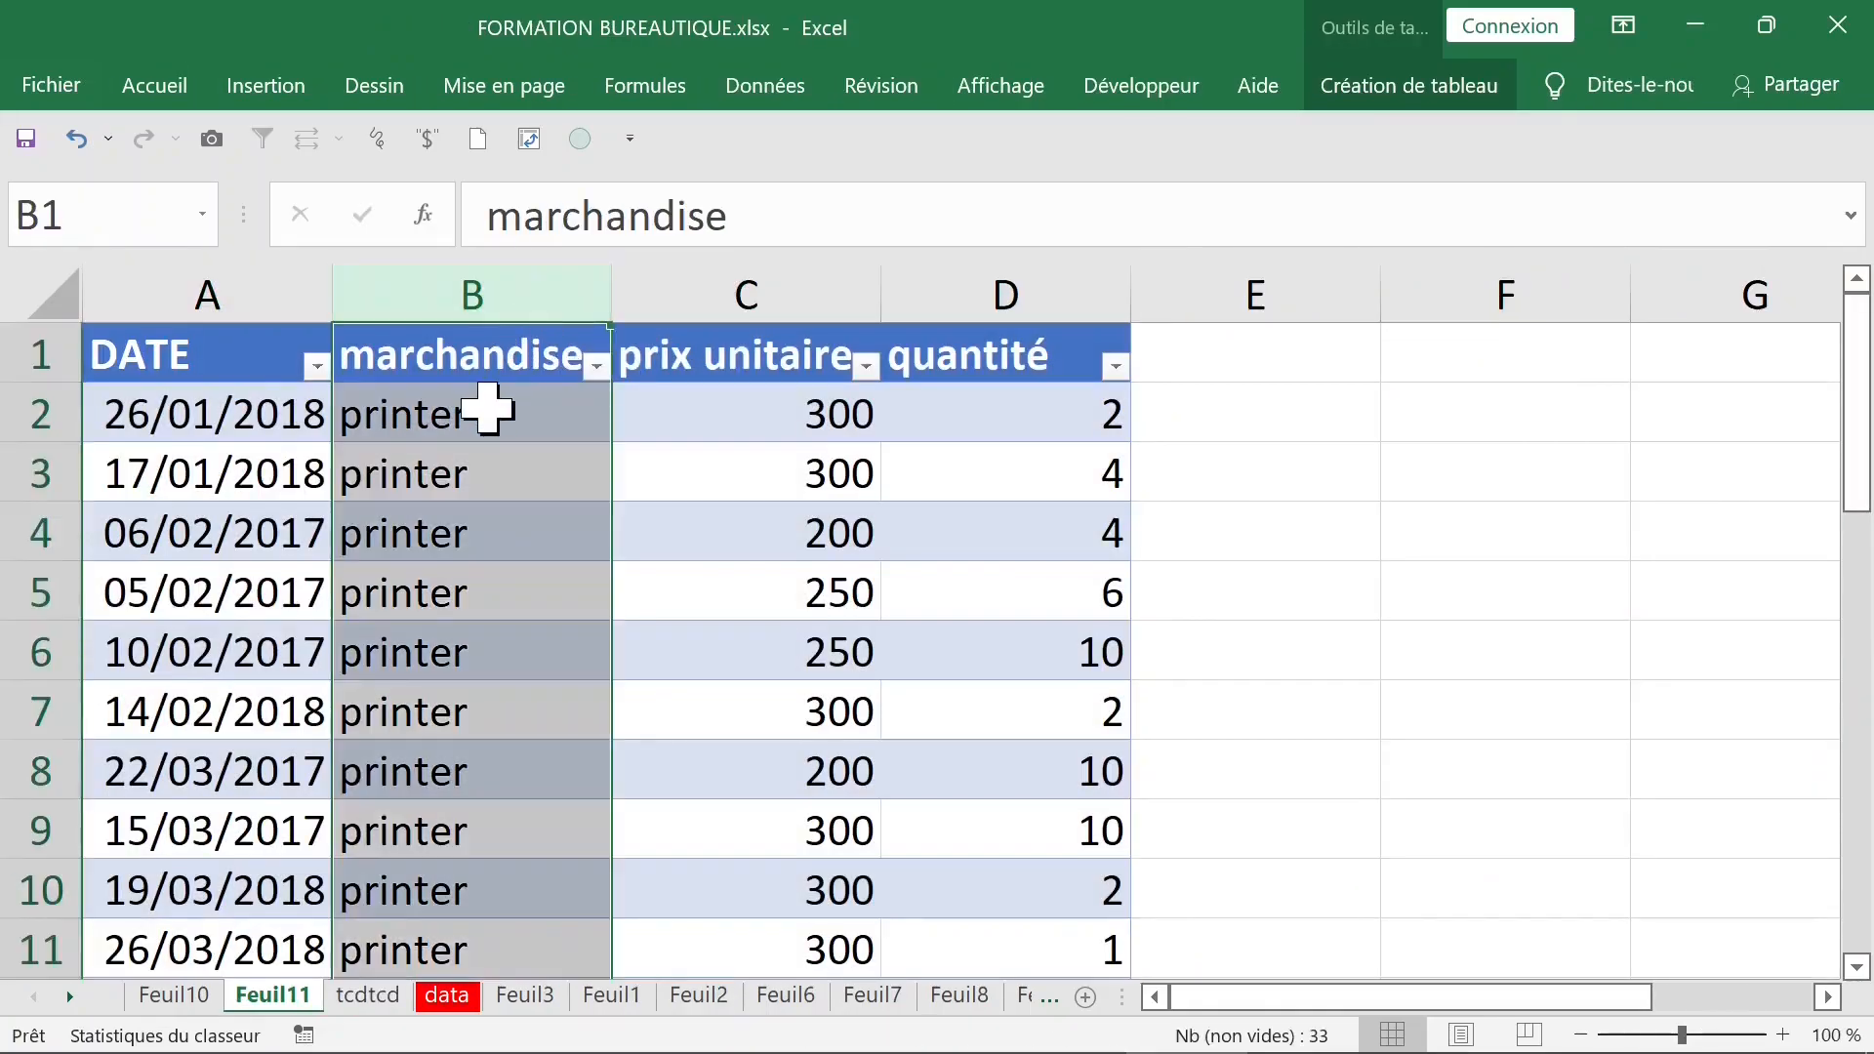
scroll(494, 405, "down", 7)
scroll(485, 406, "down", 7)
scroll(485, 406, "up", 11)
left_click(251, 371)
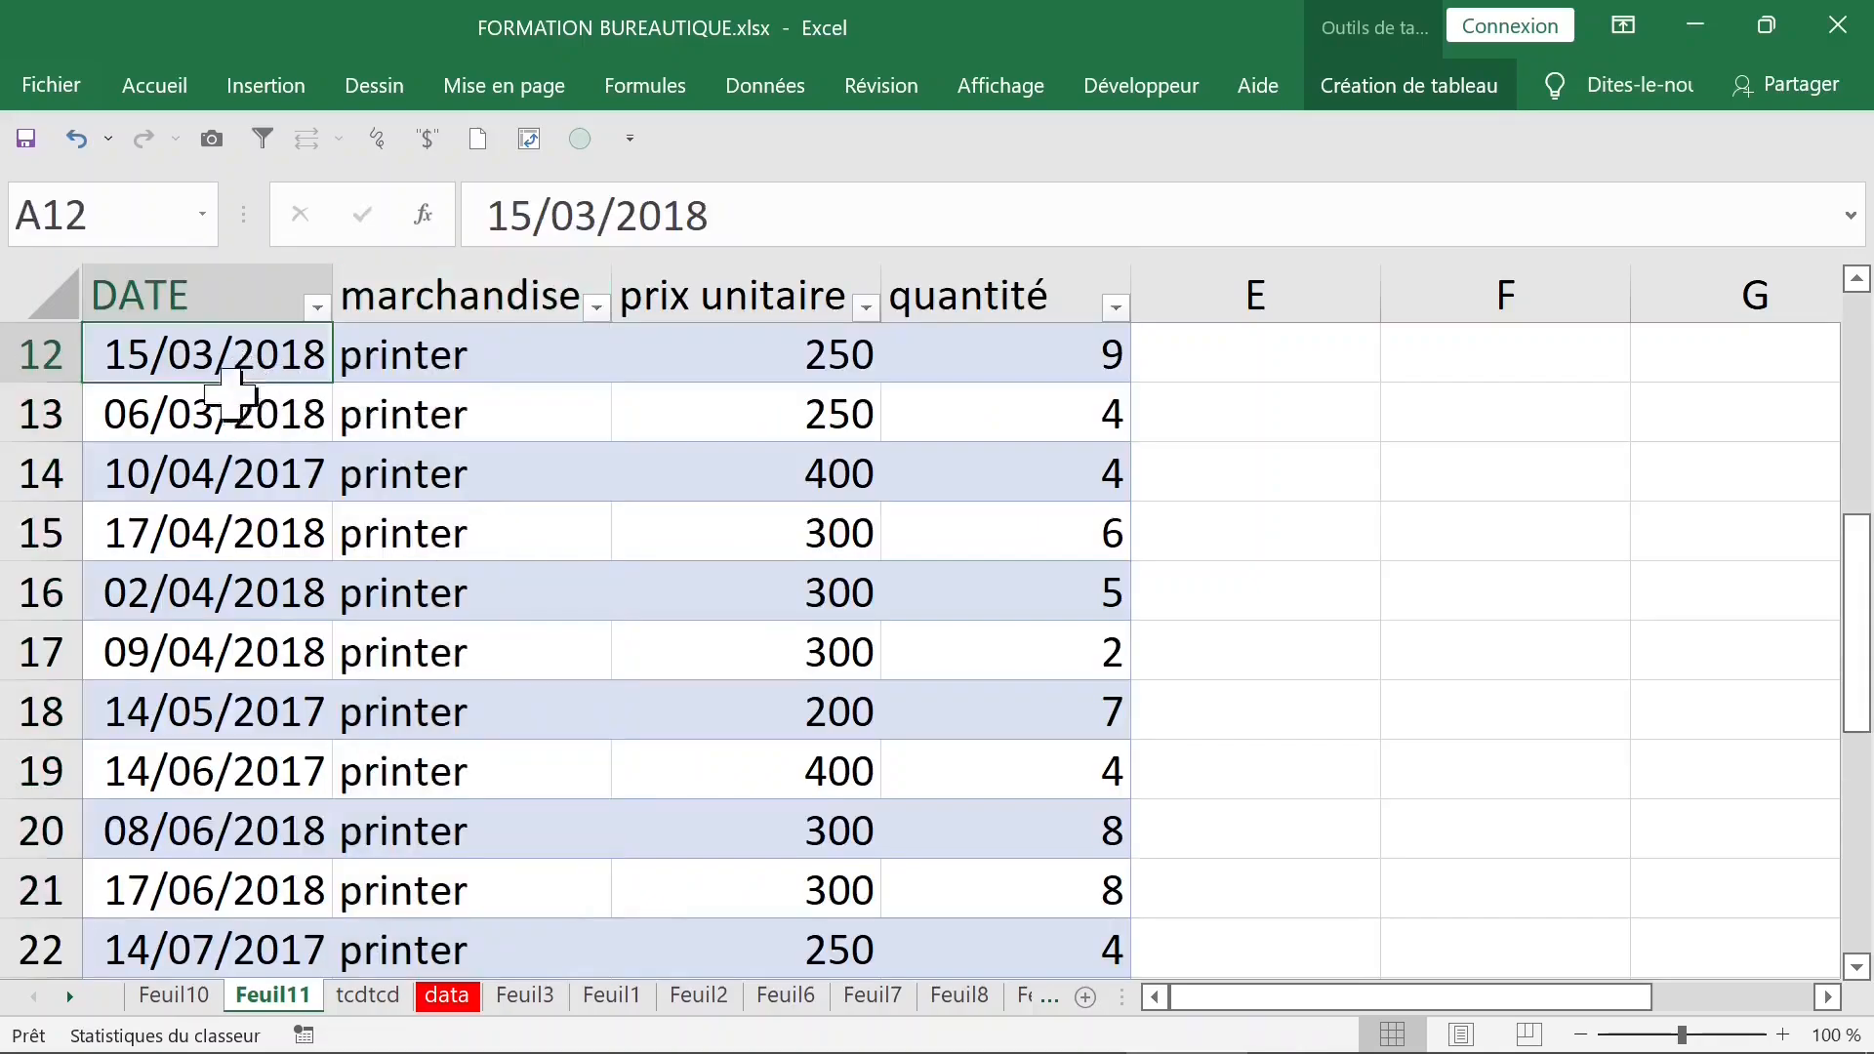
left_click(192, 483)
left_click(210, 656)
left_click(244, 771)
left_click(243, 888)
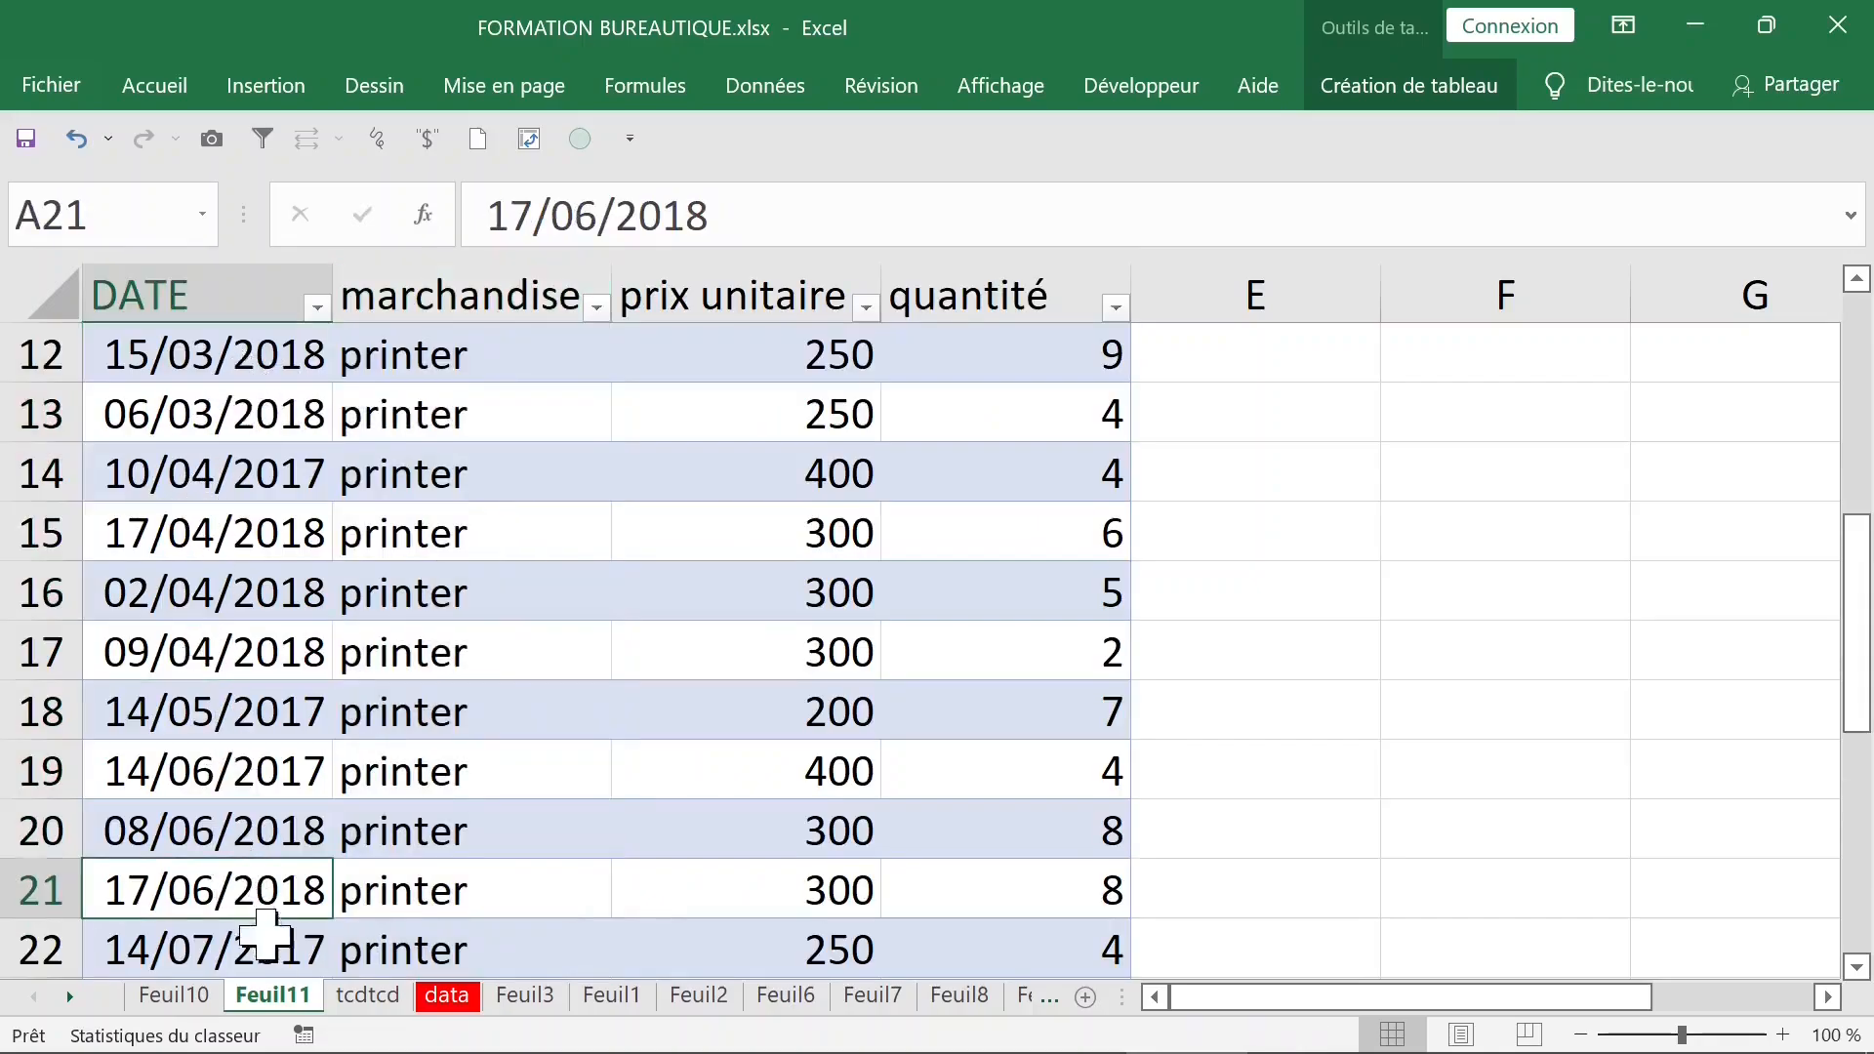
- Return to the tcdtcd sheet and show the pivot table's field list
left_click(380, 997)
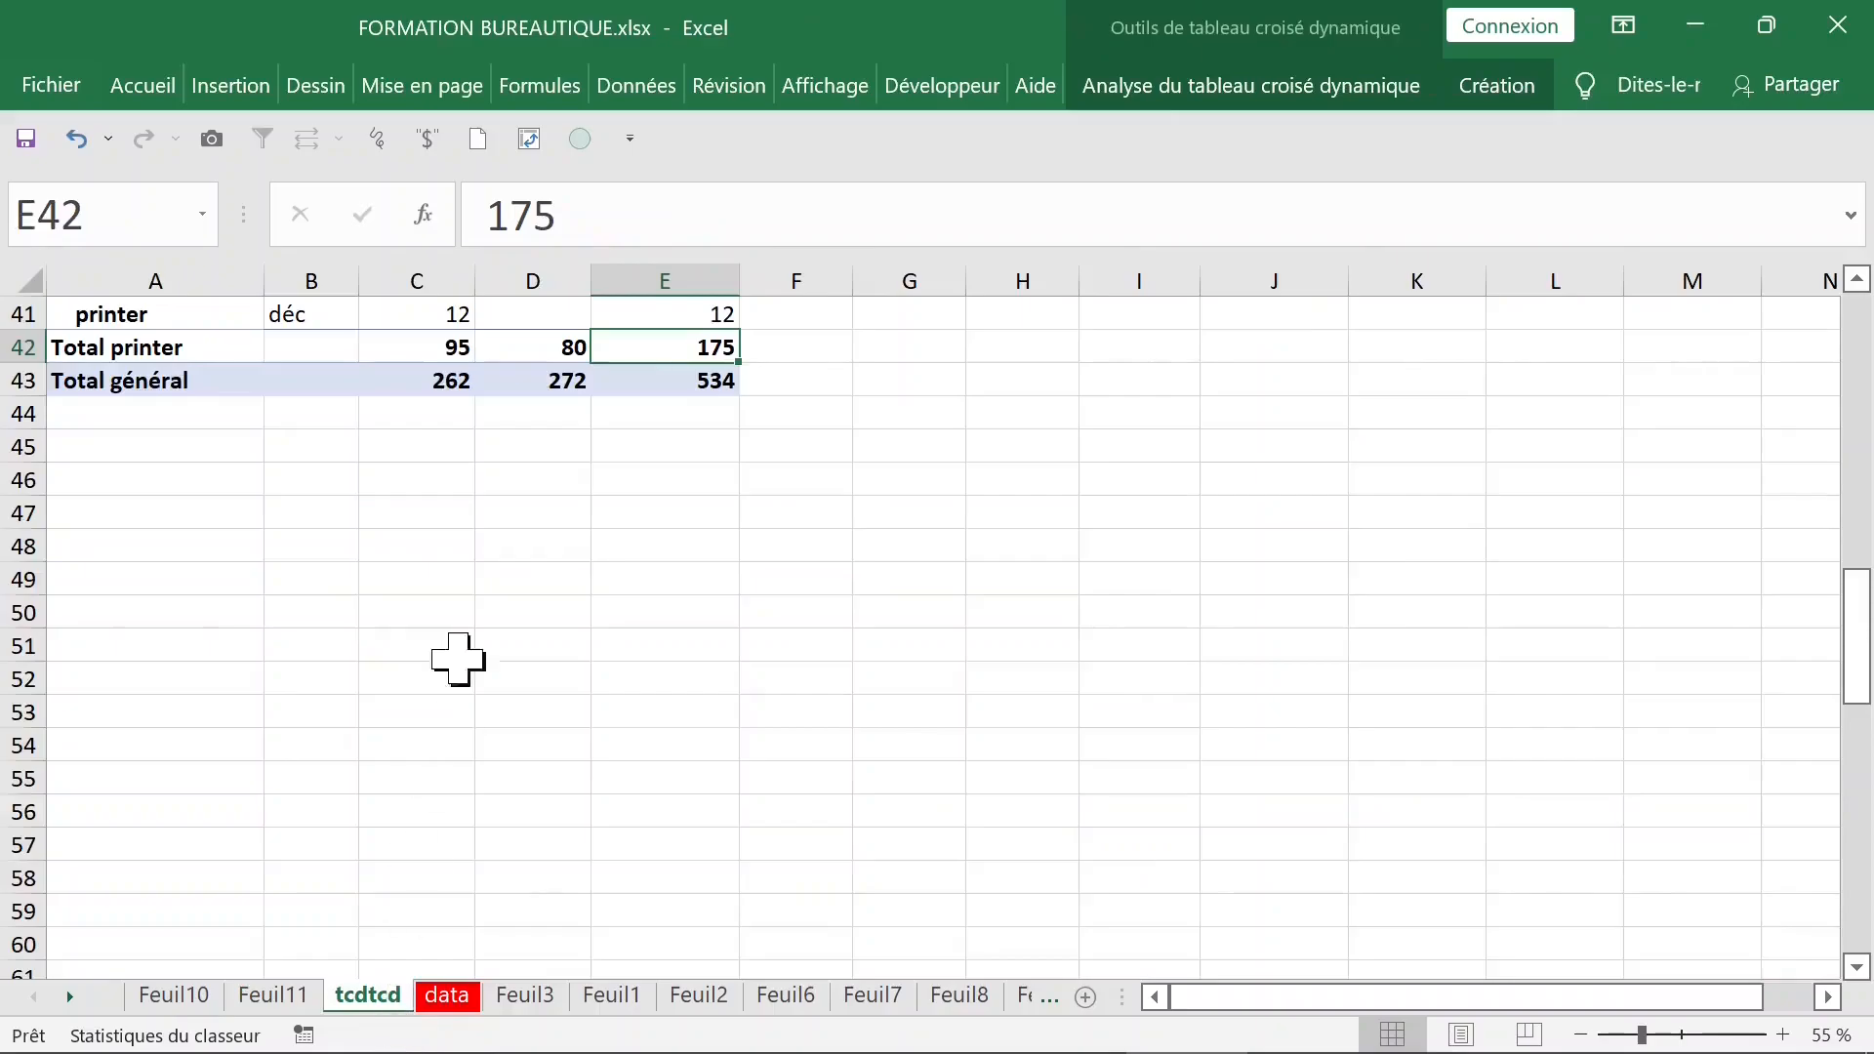
left_click(408, 350)
scroll(406, 346, "up", 13)
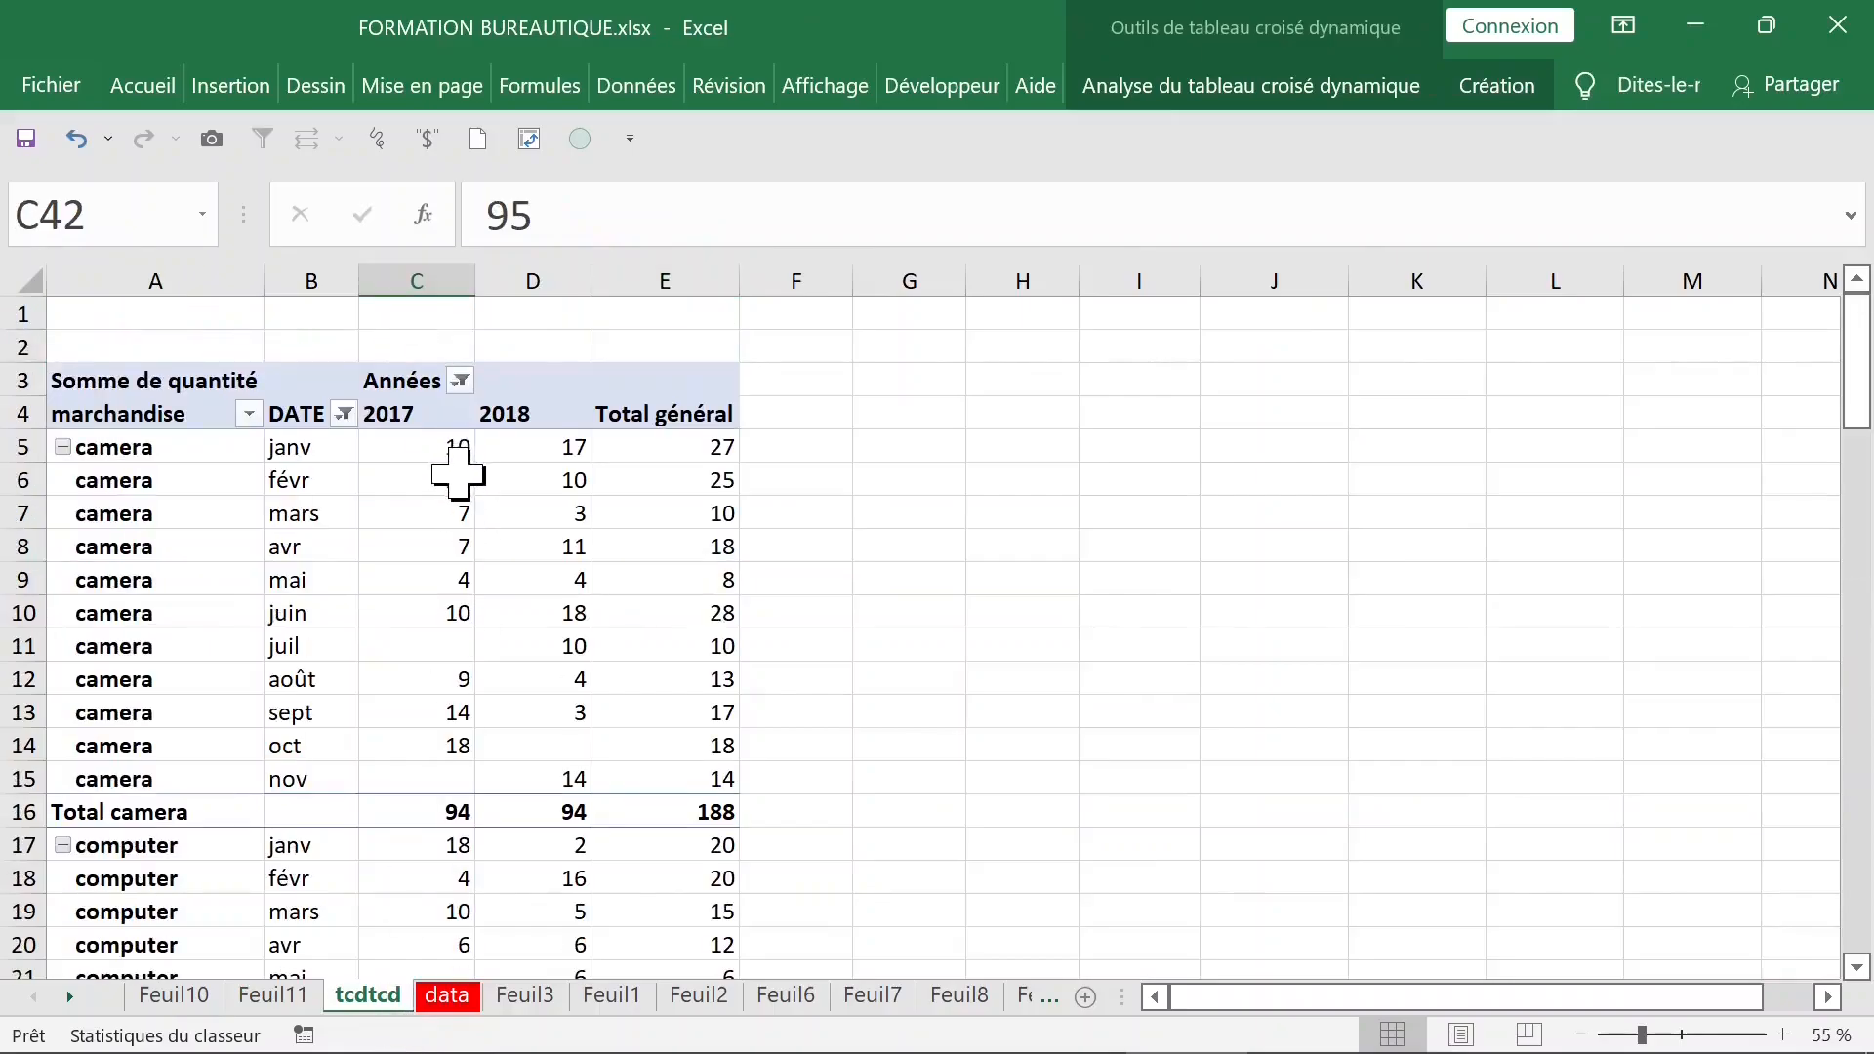
left_click(417, 447)
right_click(431, 450)
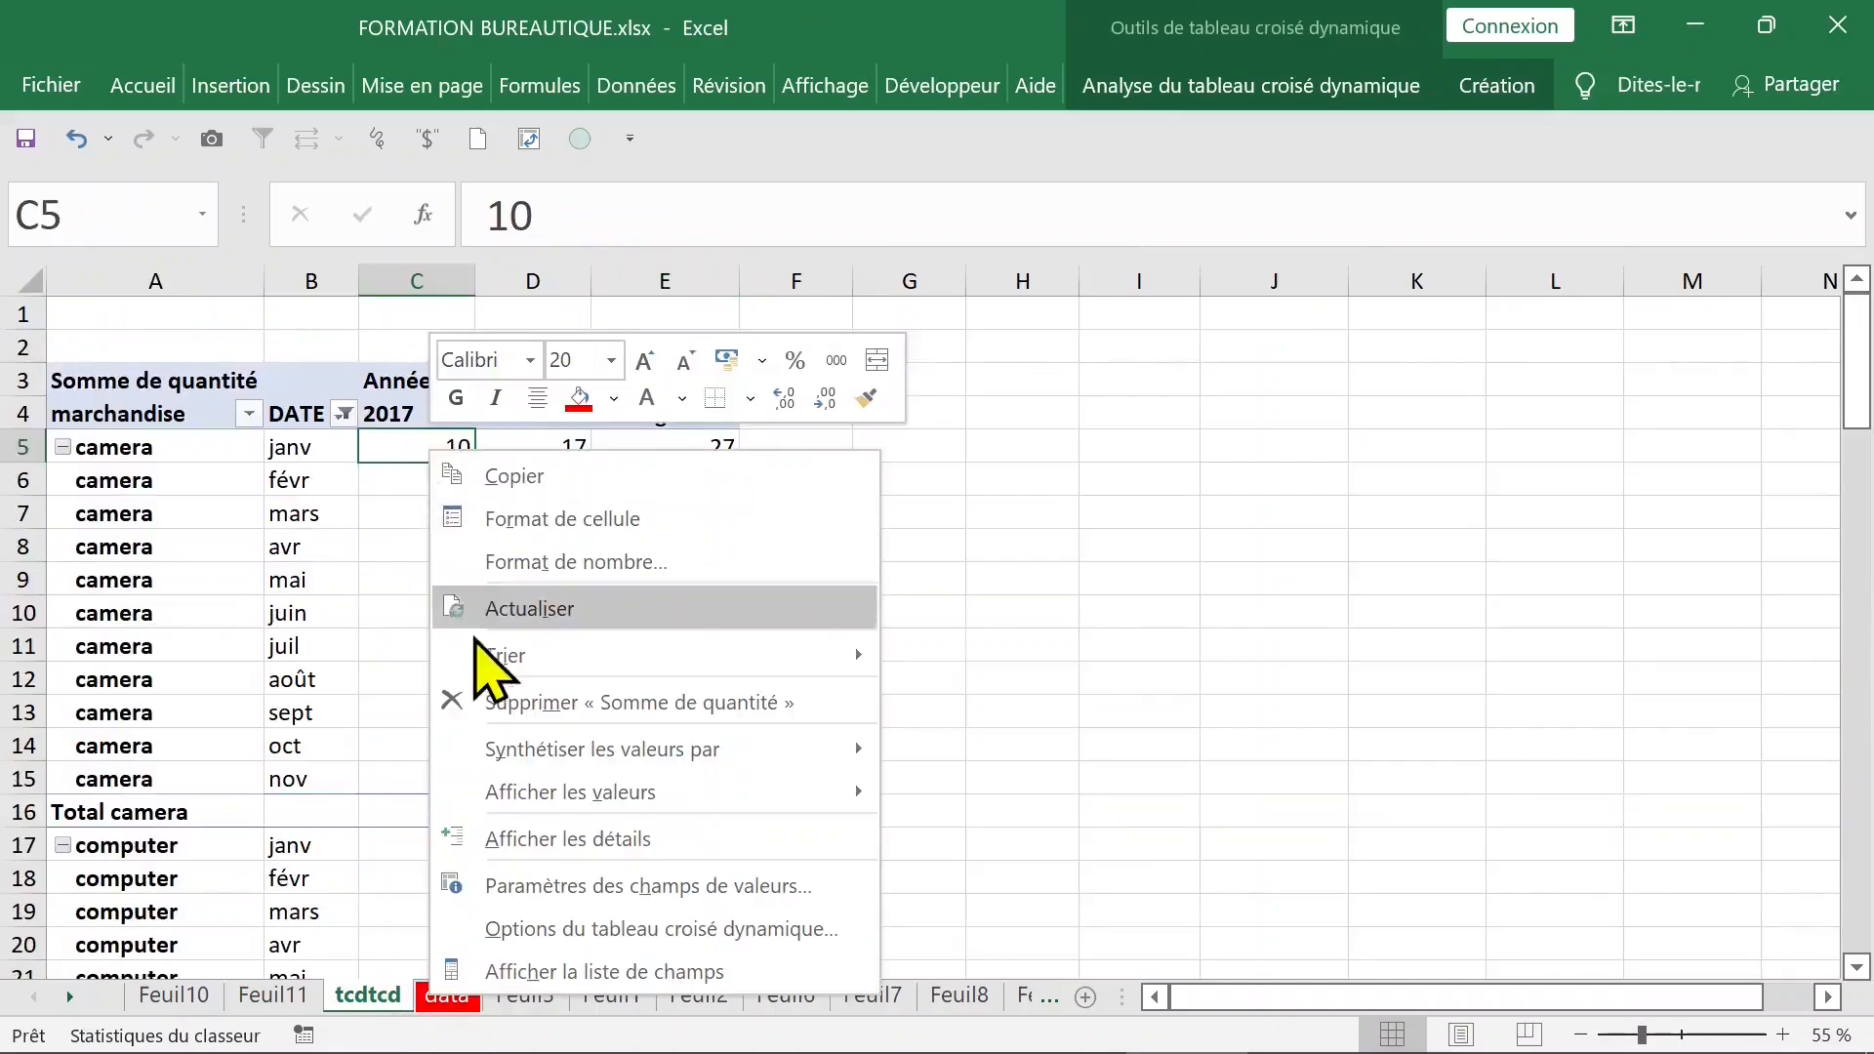
left_click(573, 973)
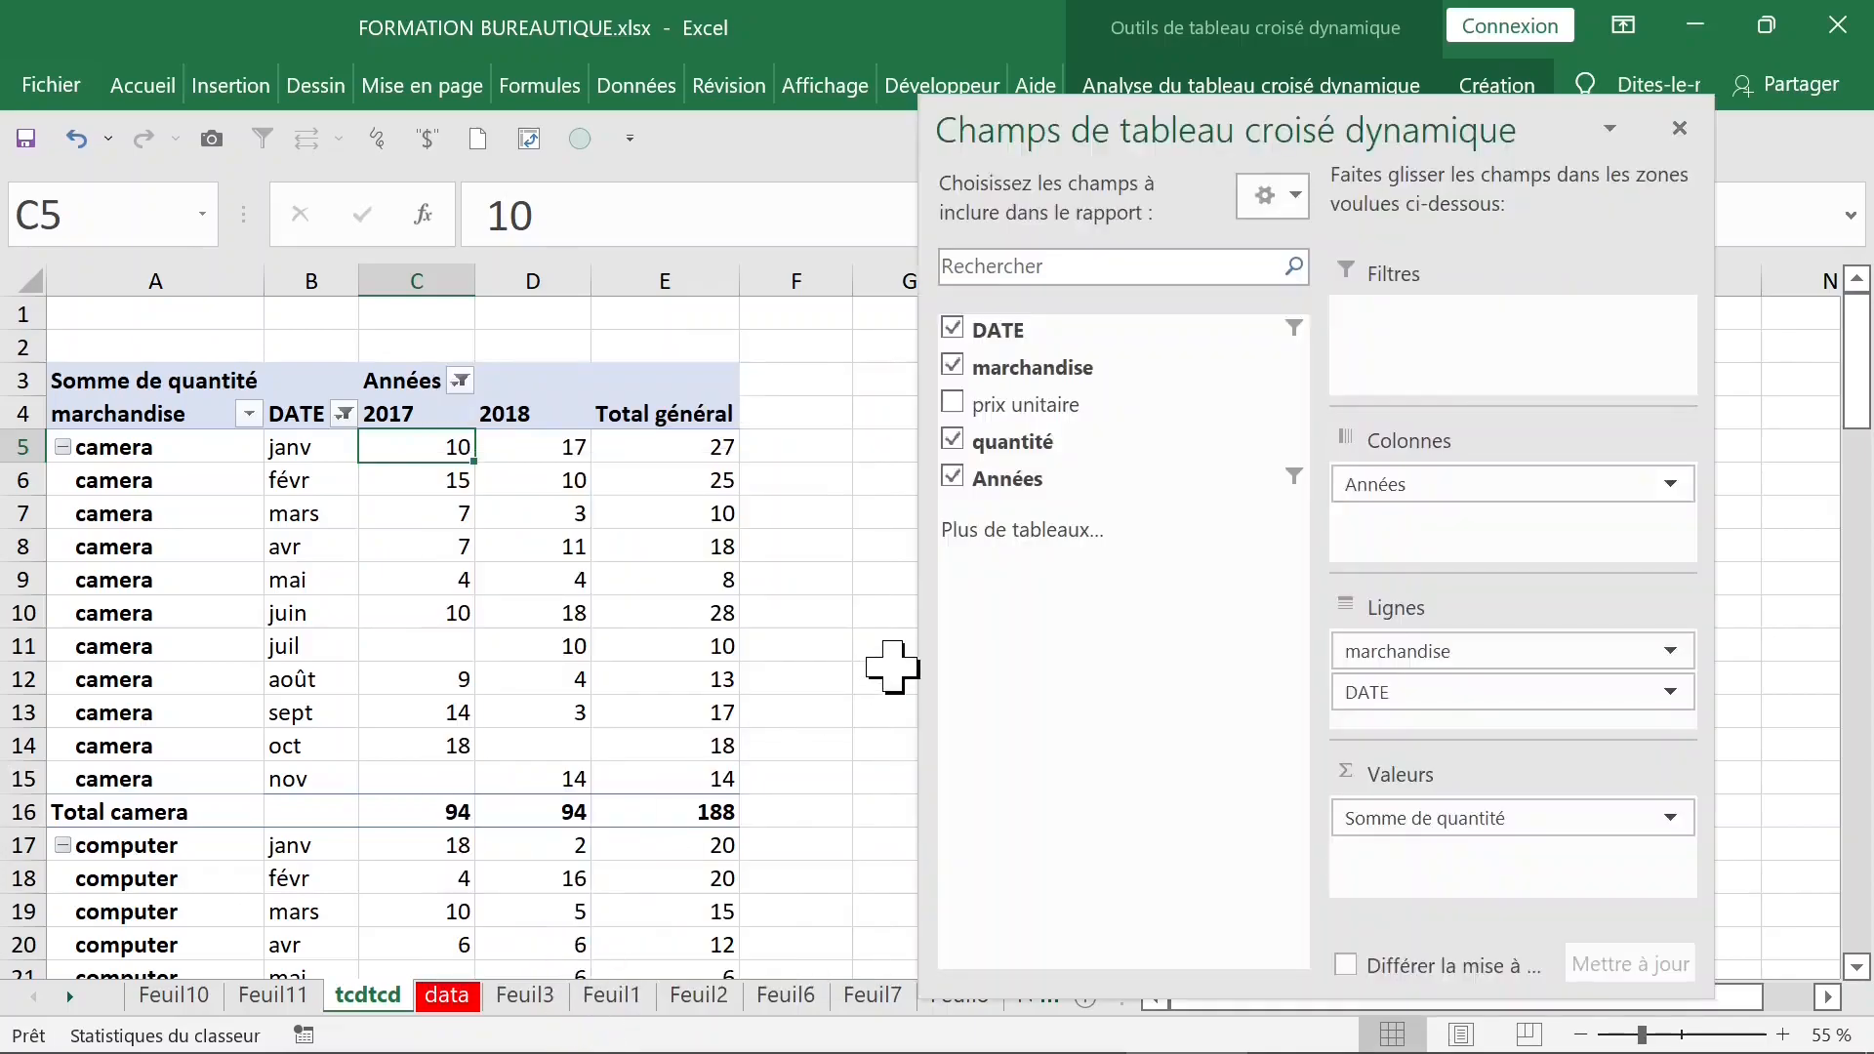
- Remove marchandise and DATE from the pivot table, keeping Années in the rows and the sum of quantité in the values
left_click(952, 441)
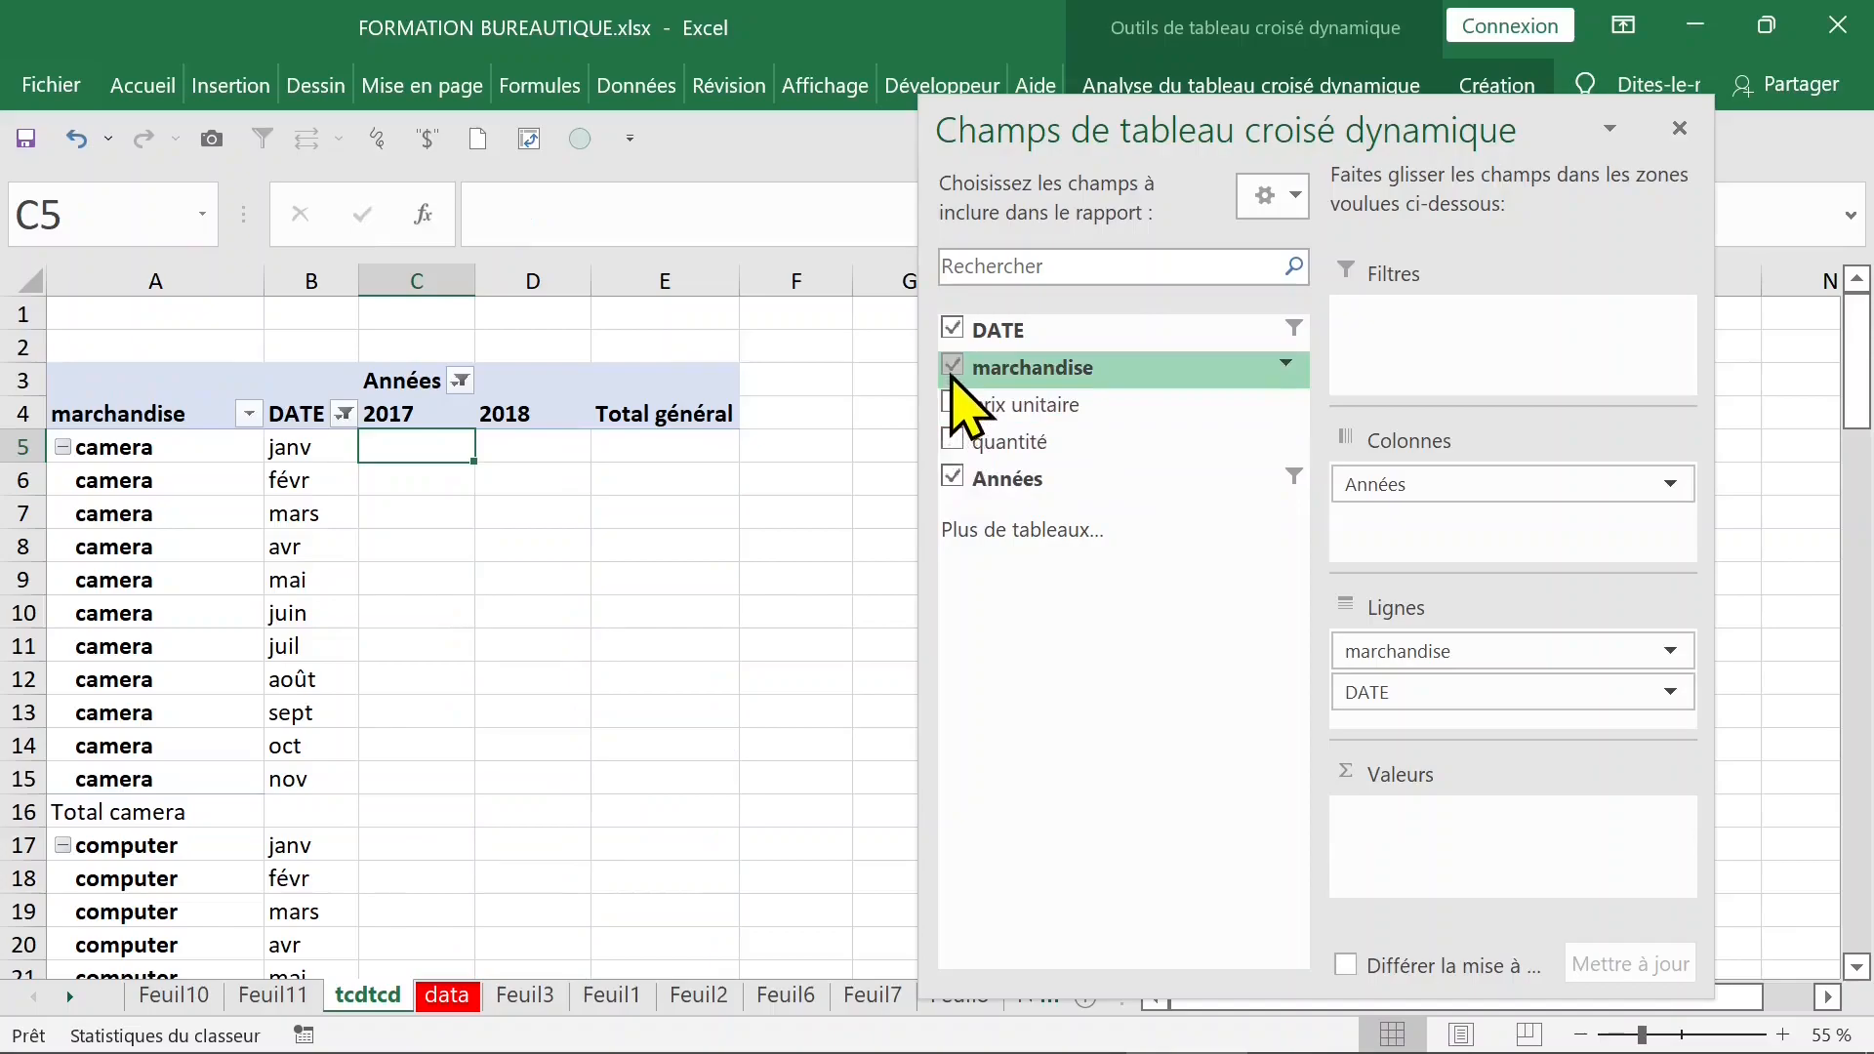
left_click(952, 367)
left_click(952, 478)
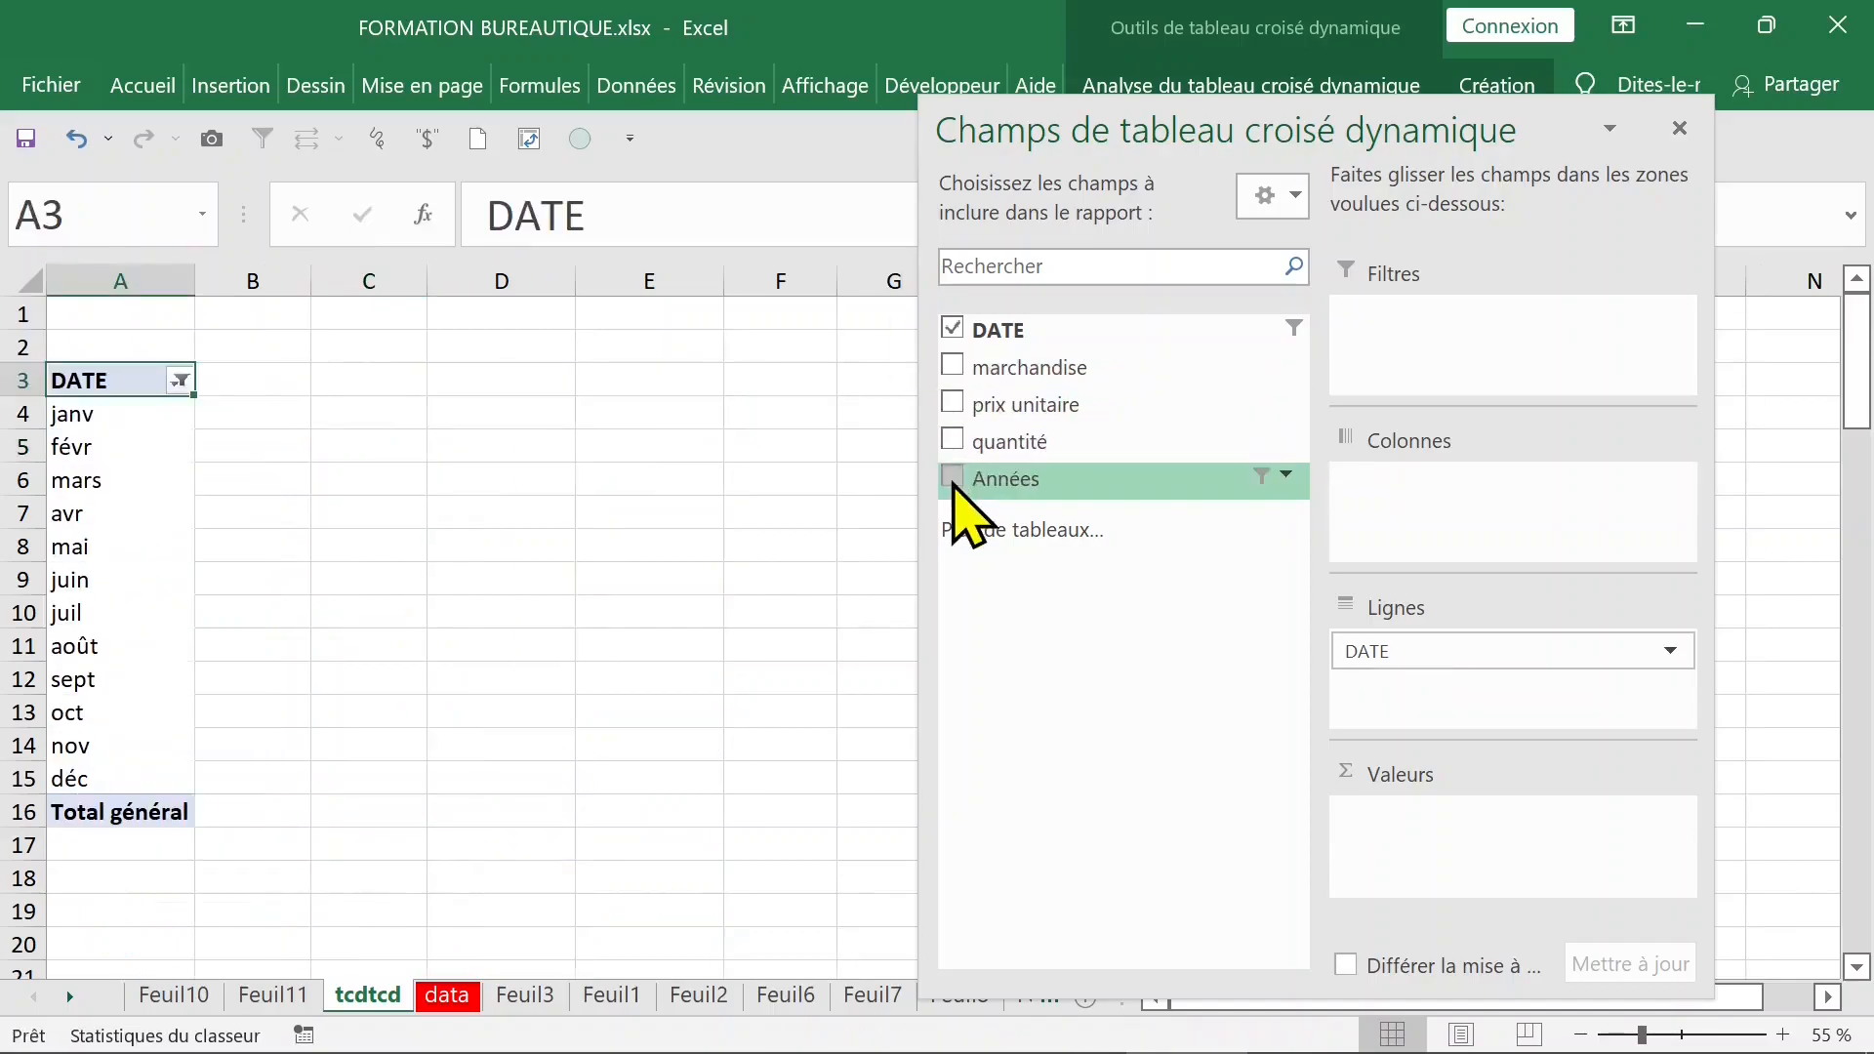
left_click(953, 478)
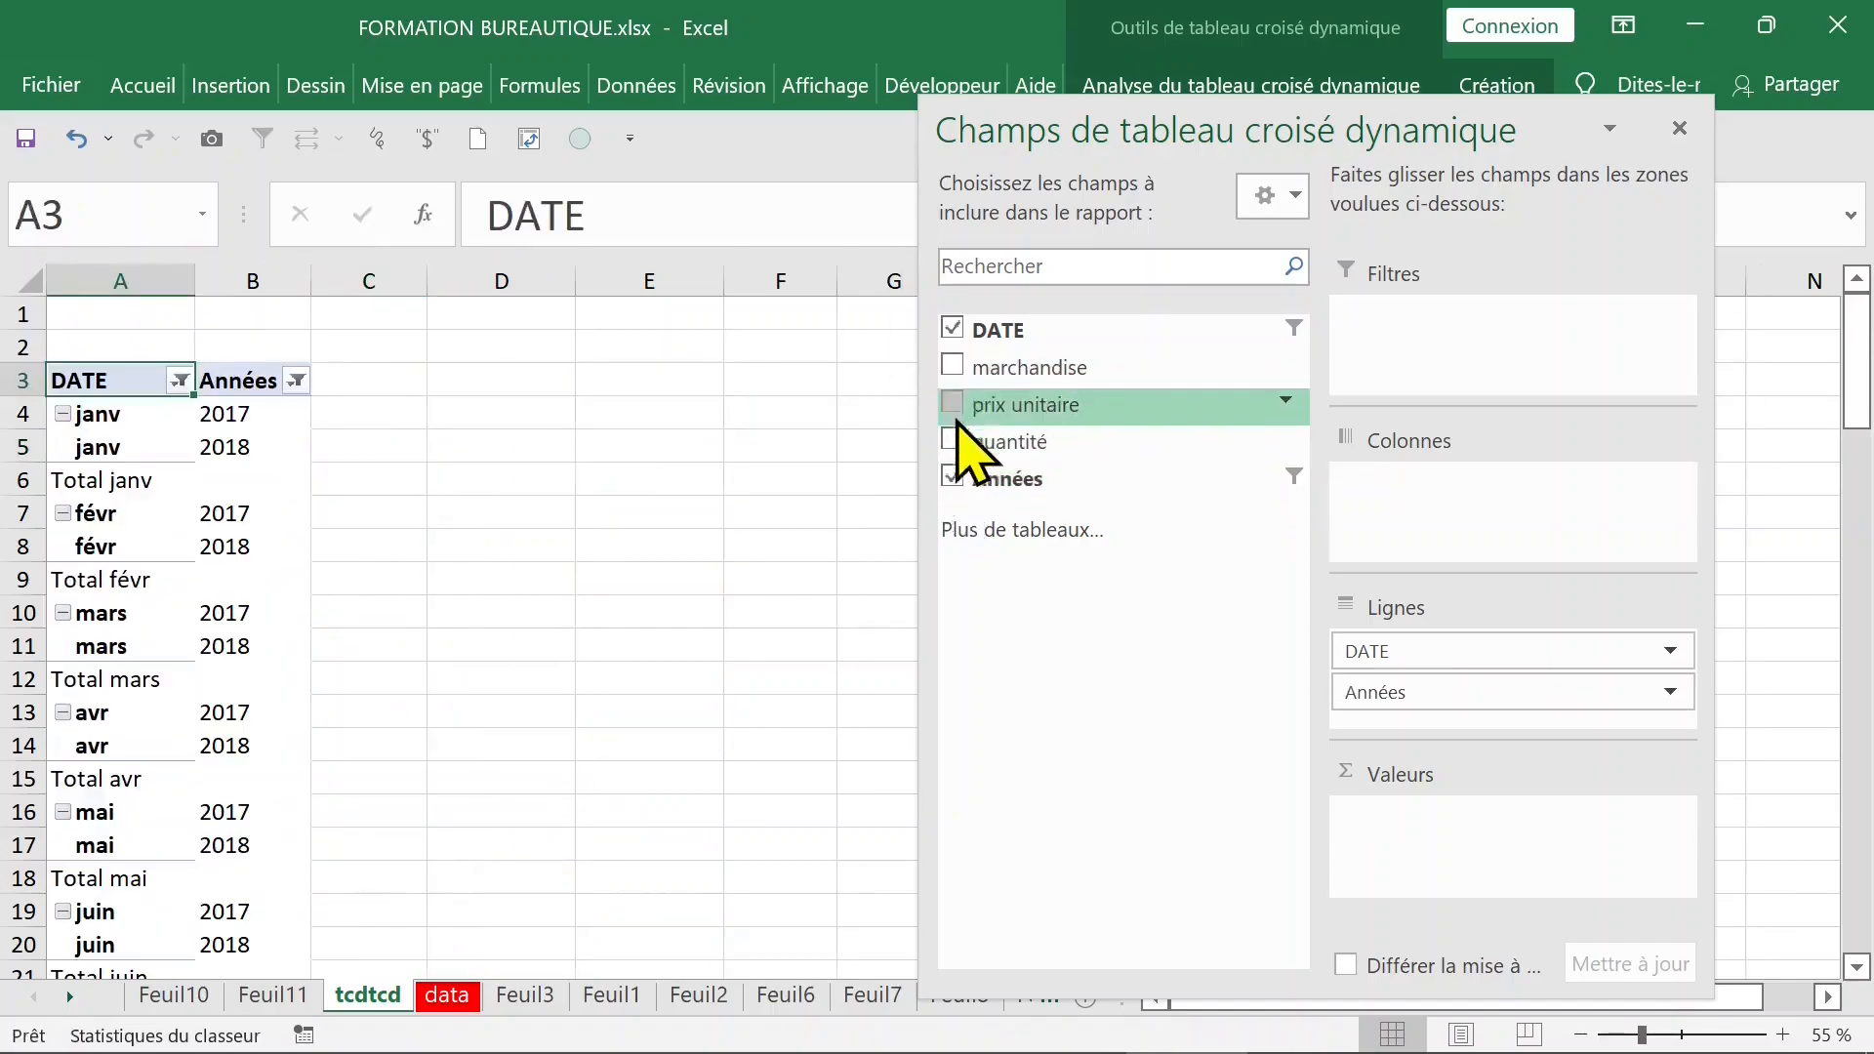
left_click(952, 330)
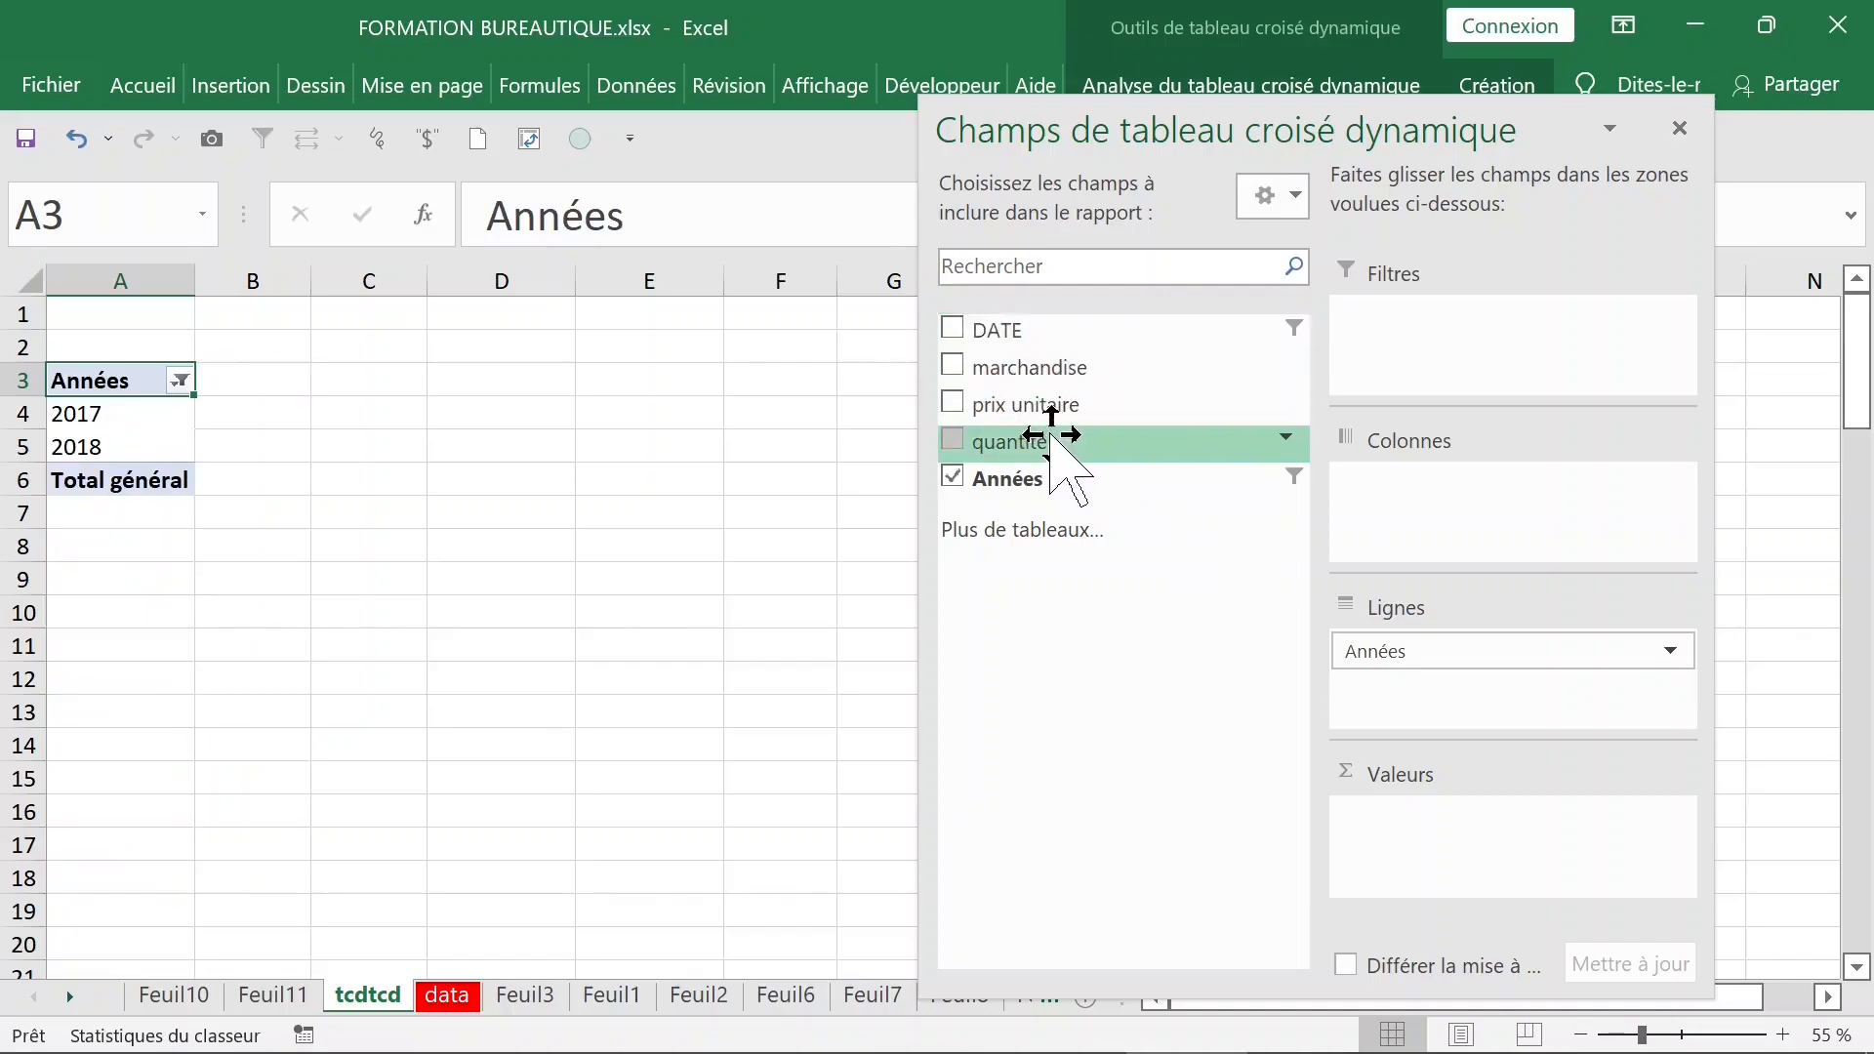
left_click_drag(1049, 436, 1414, 830)
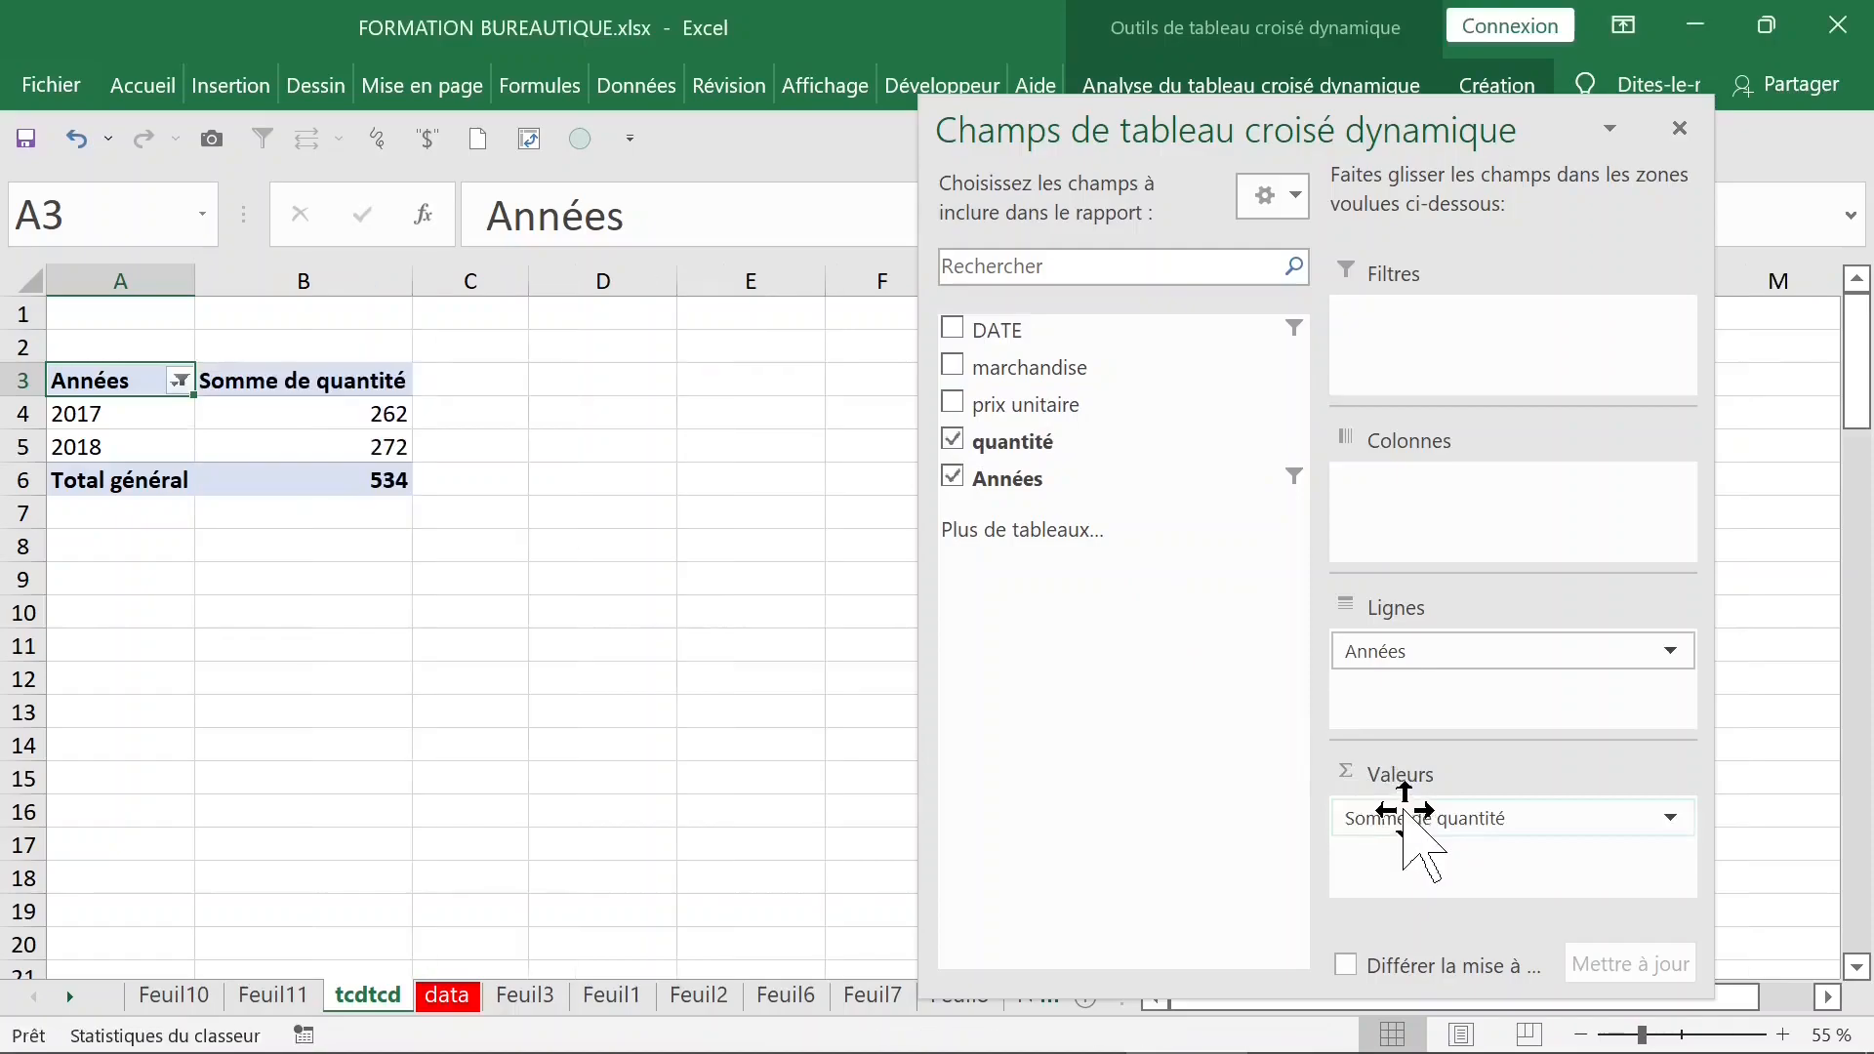
- Add marchandise as a report filter and filter the pivot table to camera
left_click_drag(1083, 369, 1433, 343)
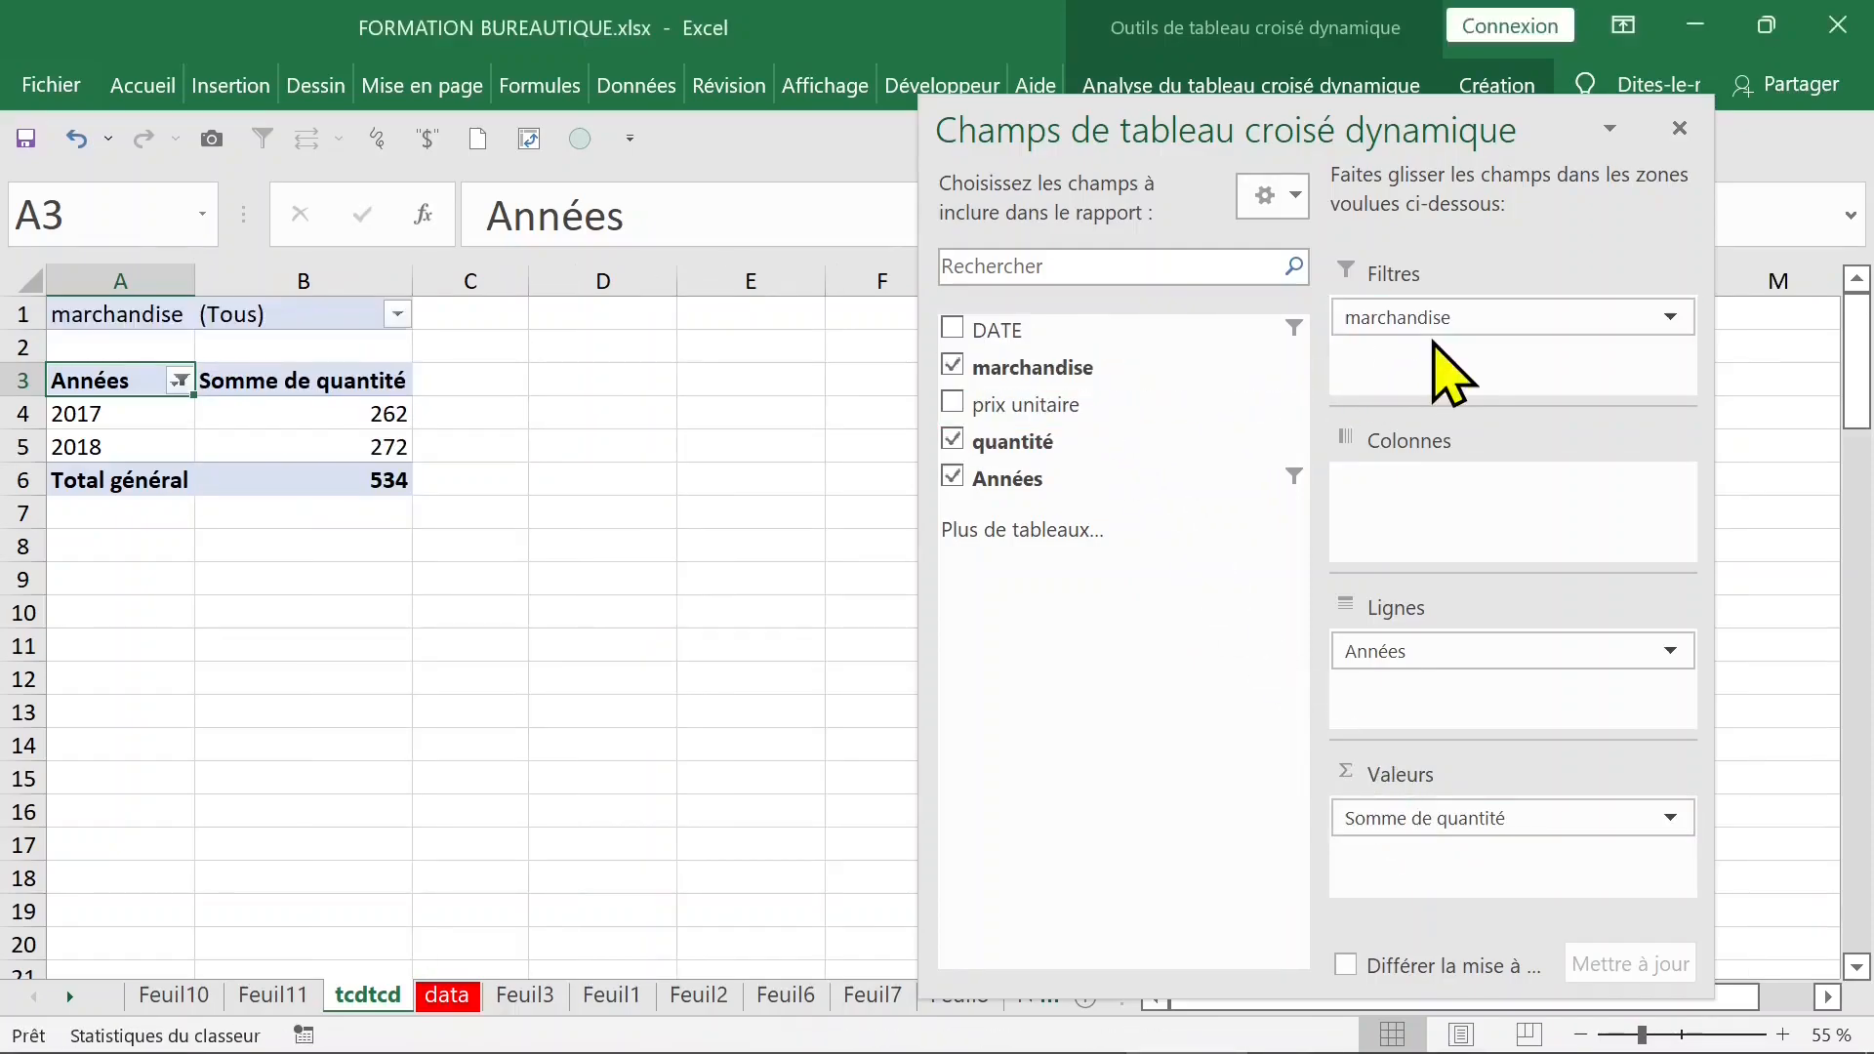
left_click(399, 314)
left_click(84, 436)
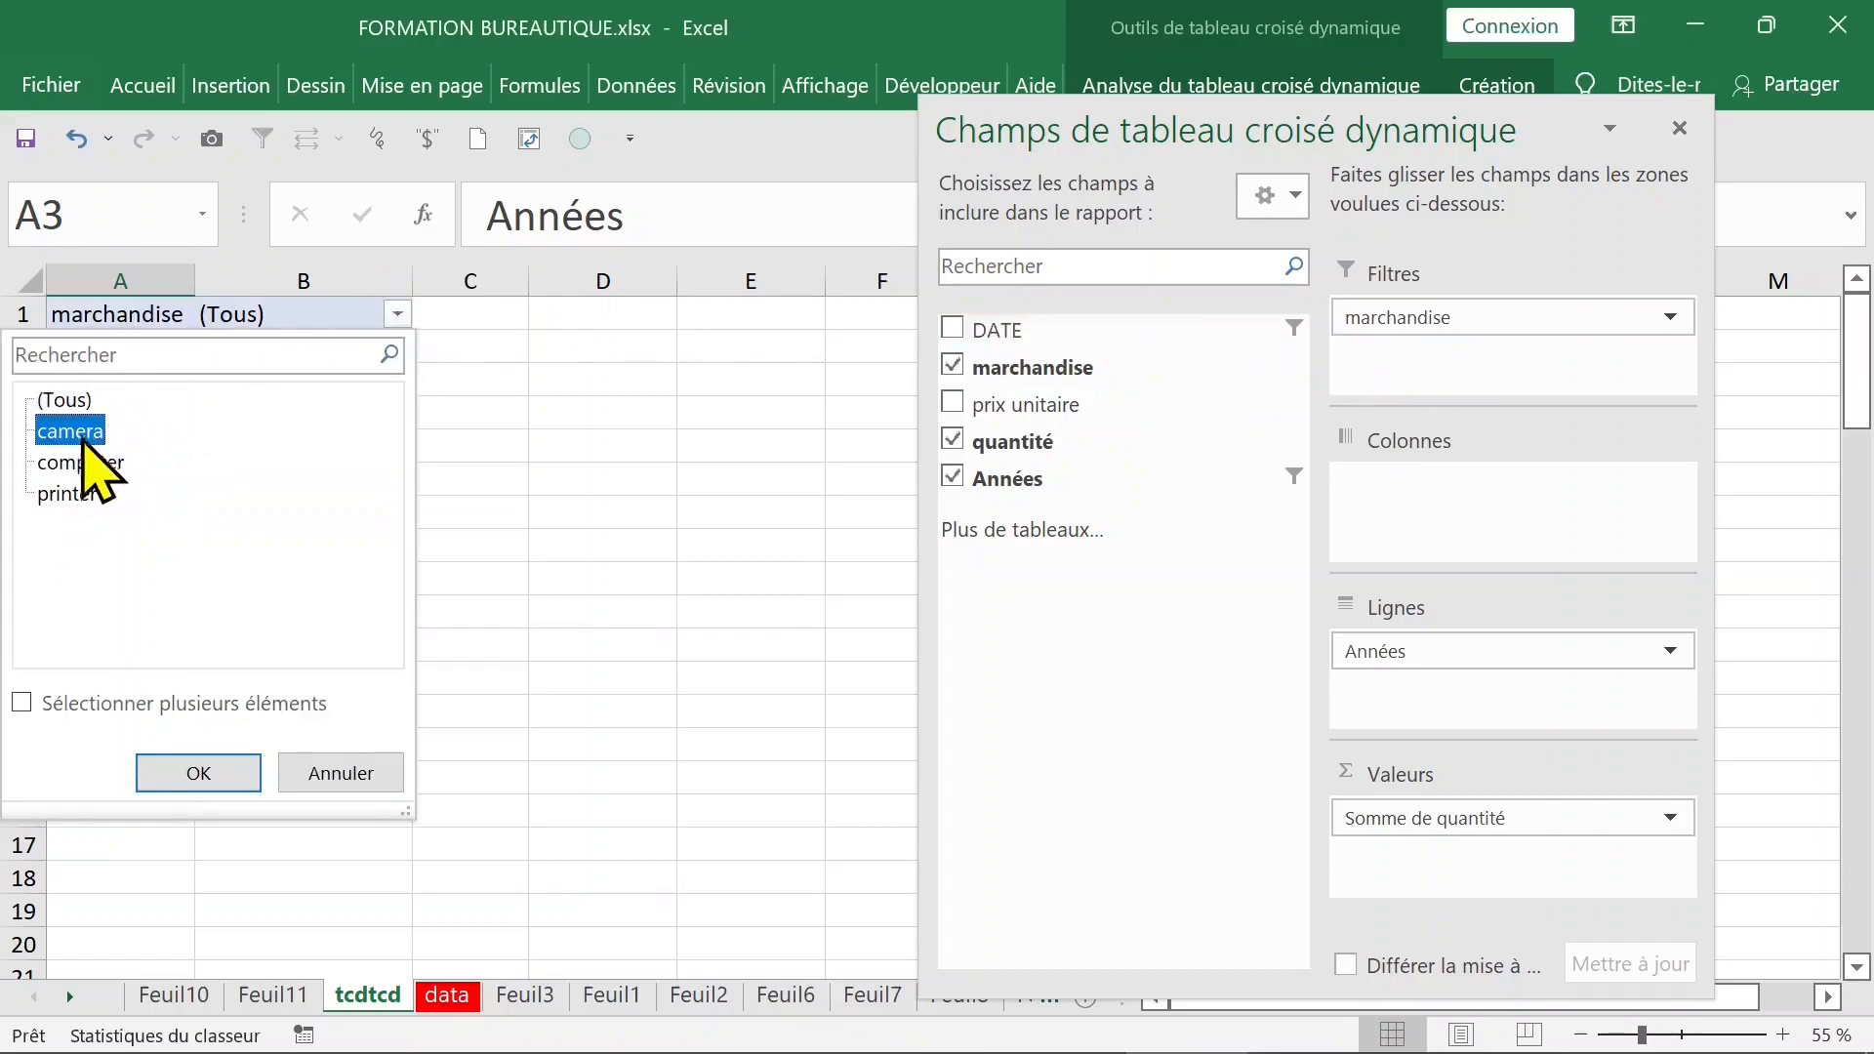
left_click(199, 775)
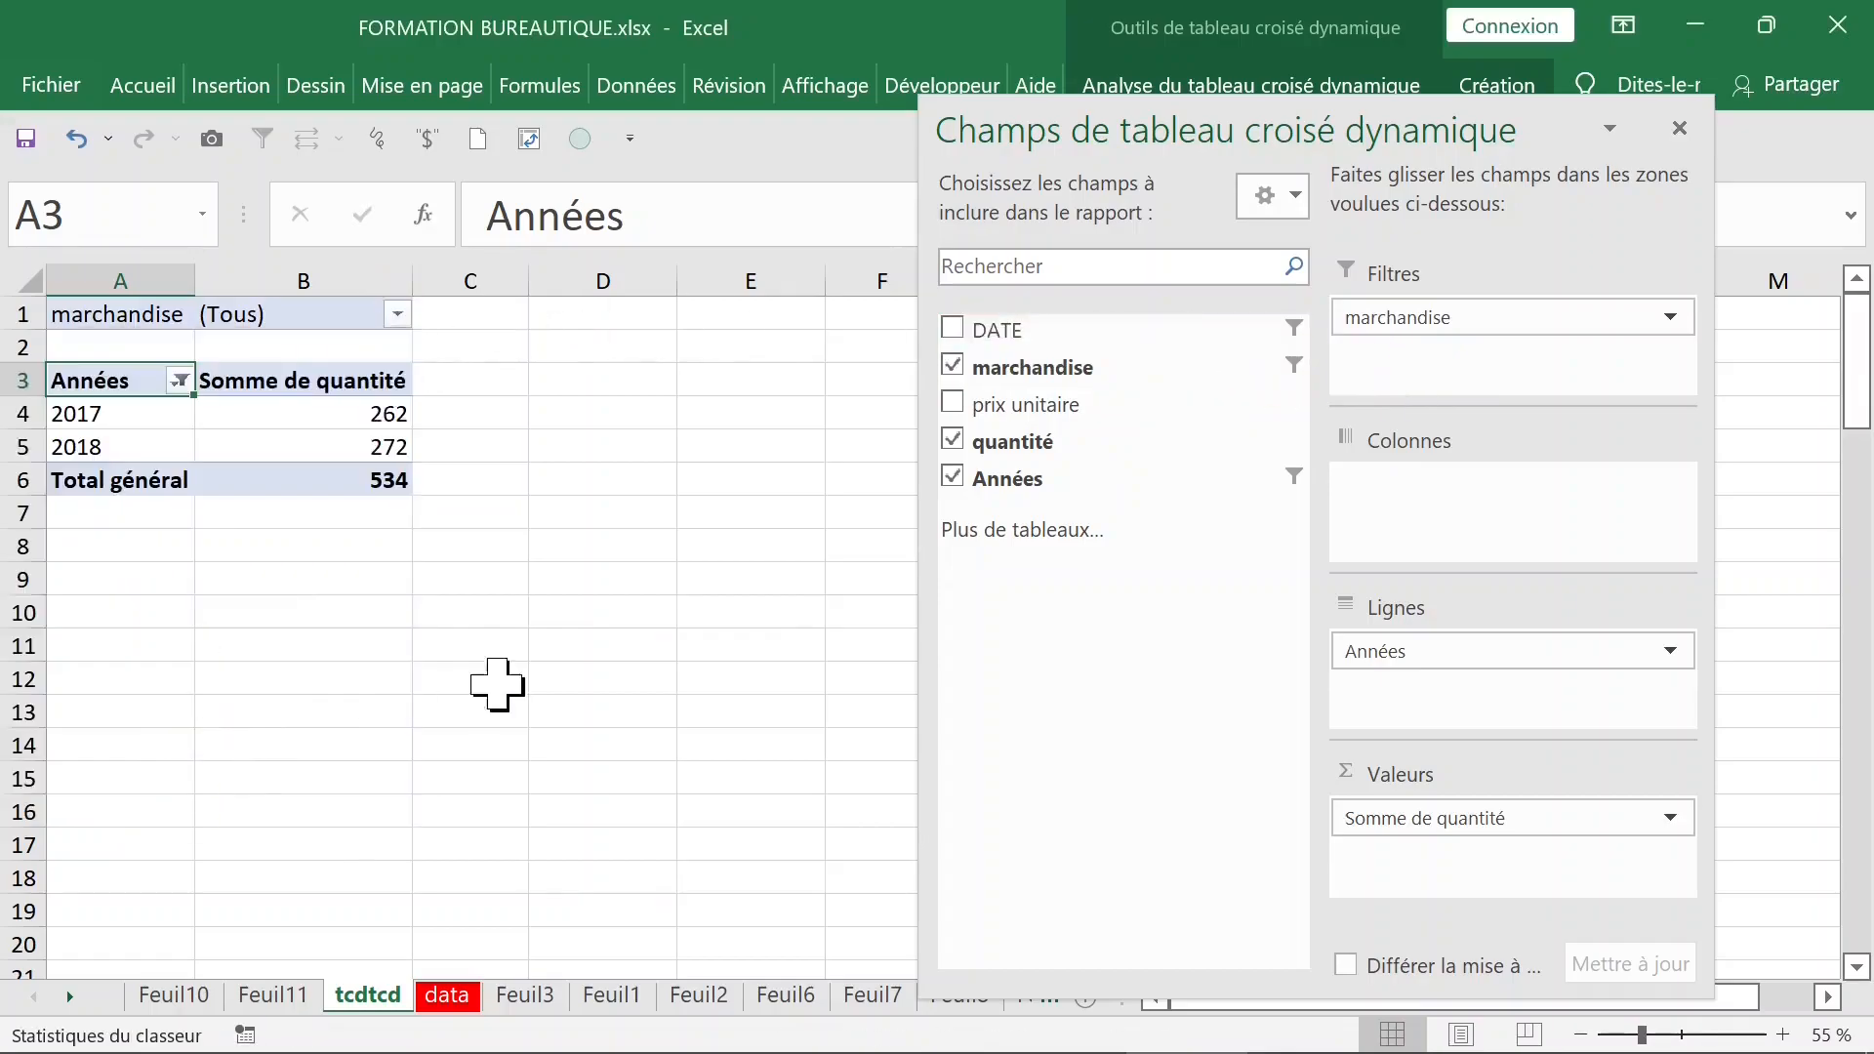
- Allow multiple items in the marchandise filter and select computer and printer instead of camera
left_click(400, 316)
left_click(138, 710)
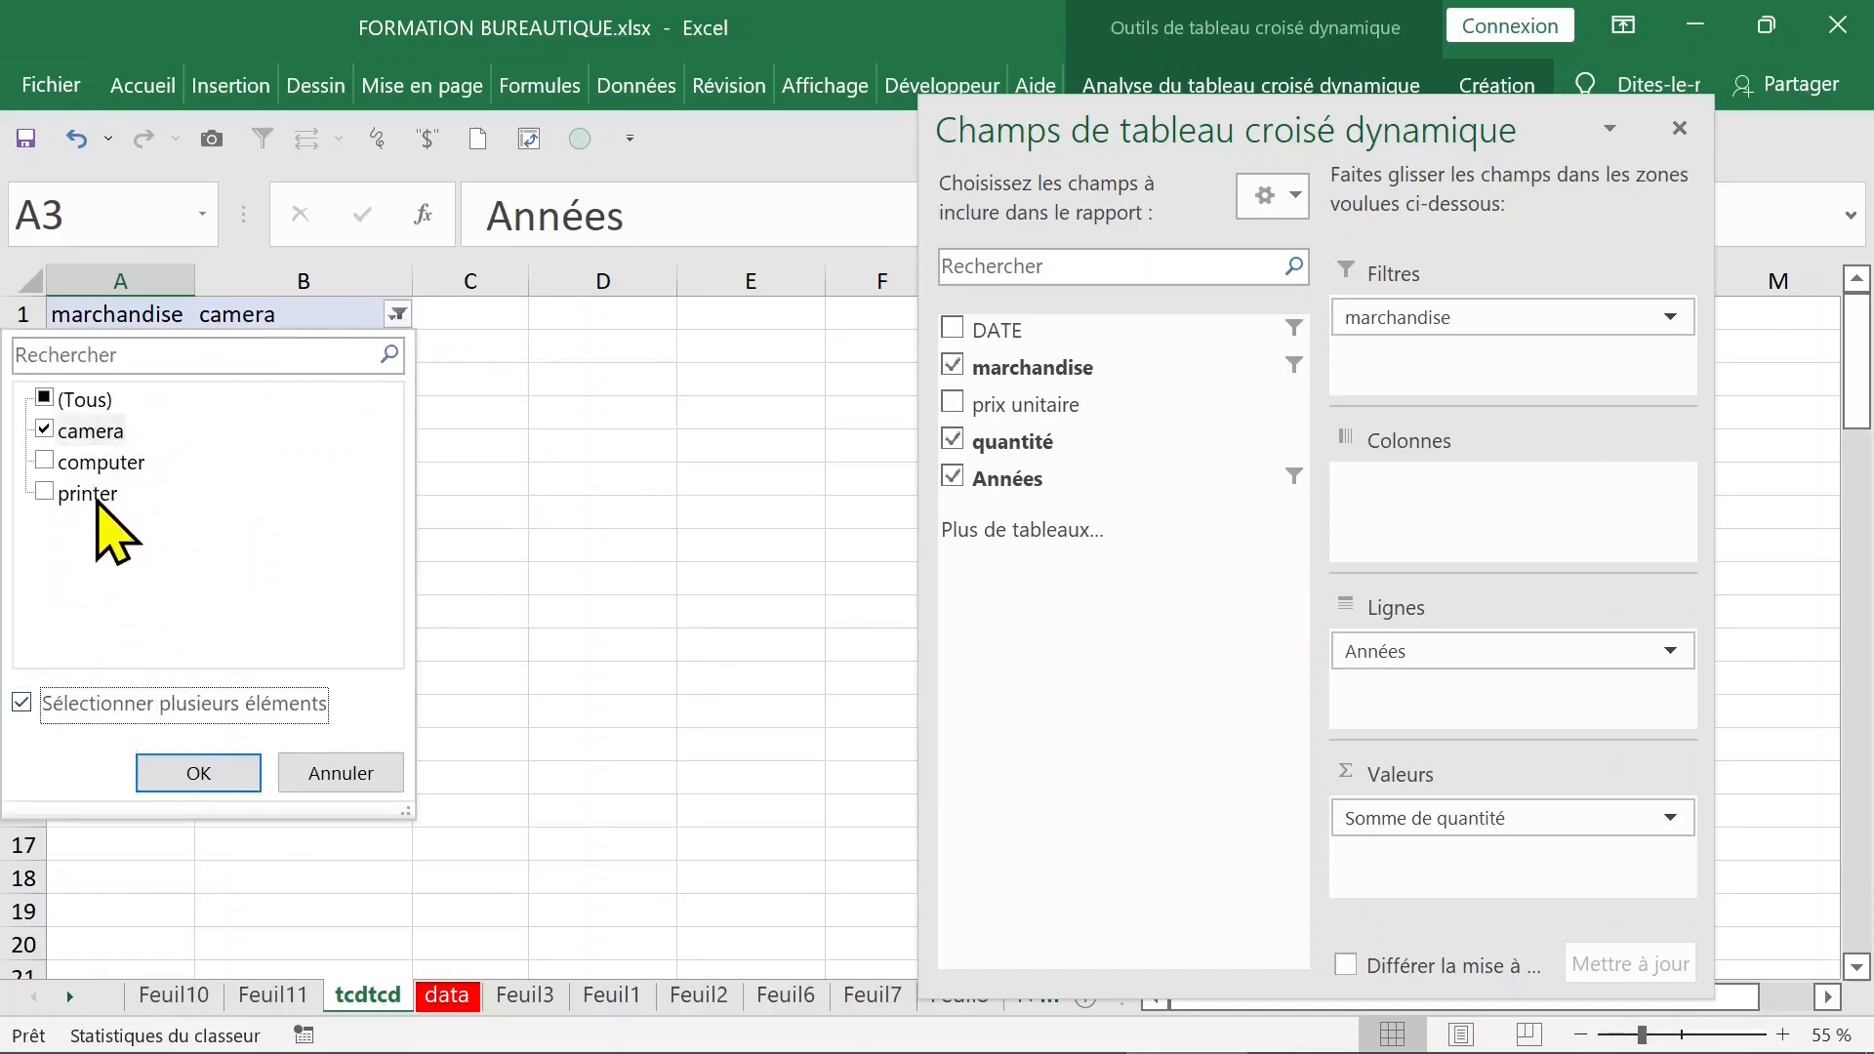
left_click(44, 493)
left_click(44, 461)
left_click(44, 430)
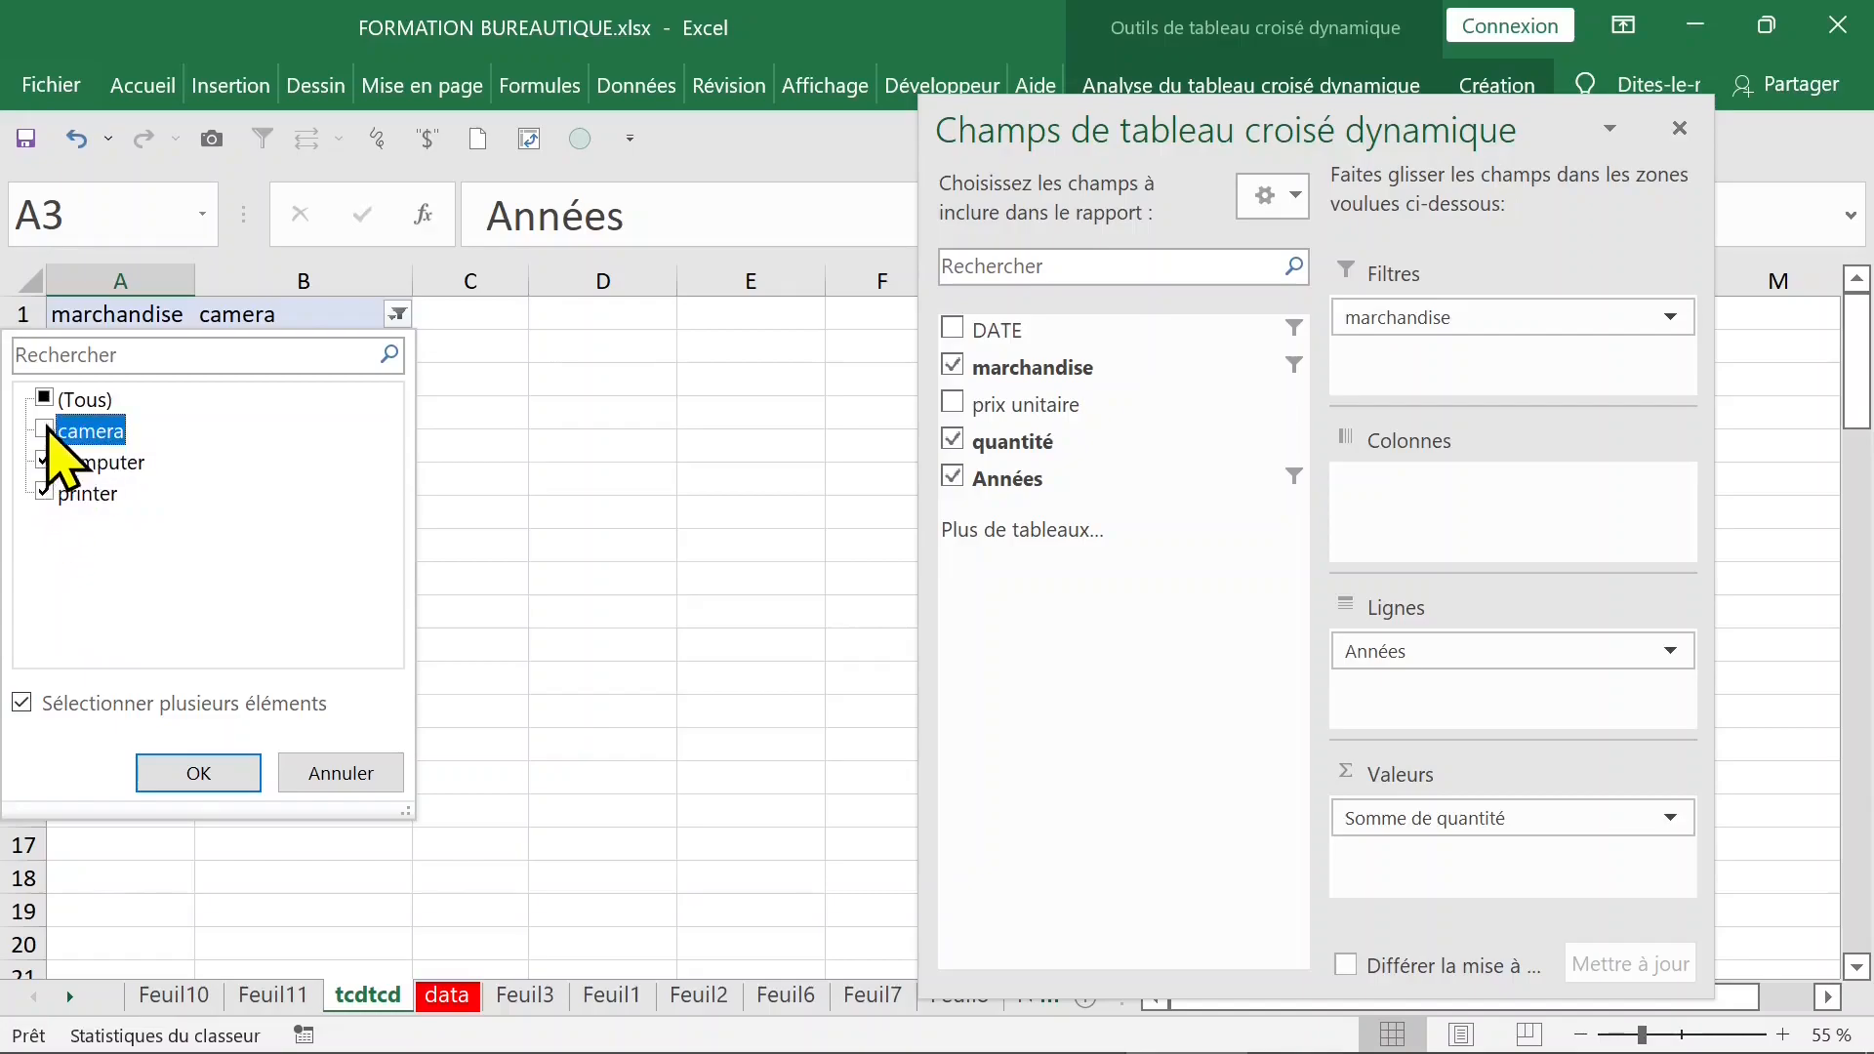
left_click(222, 770)
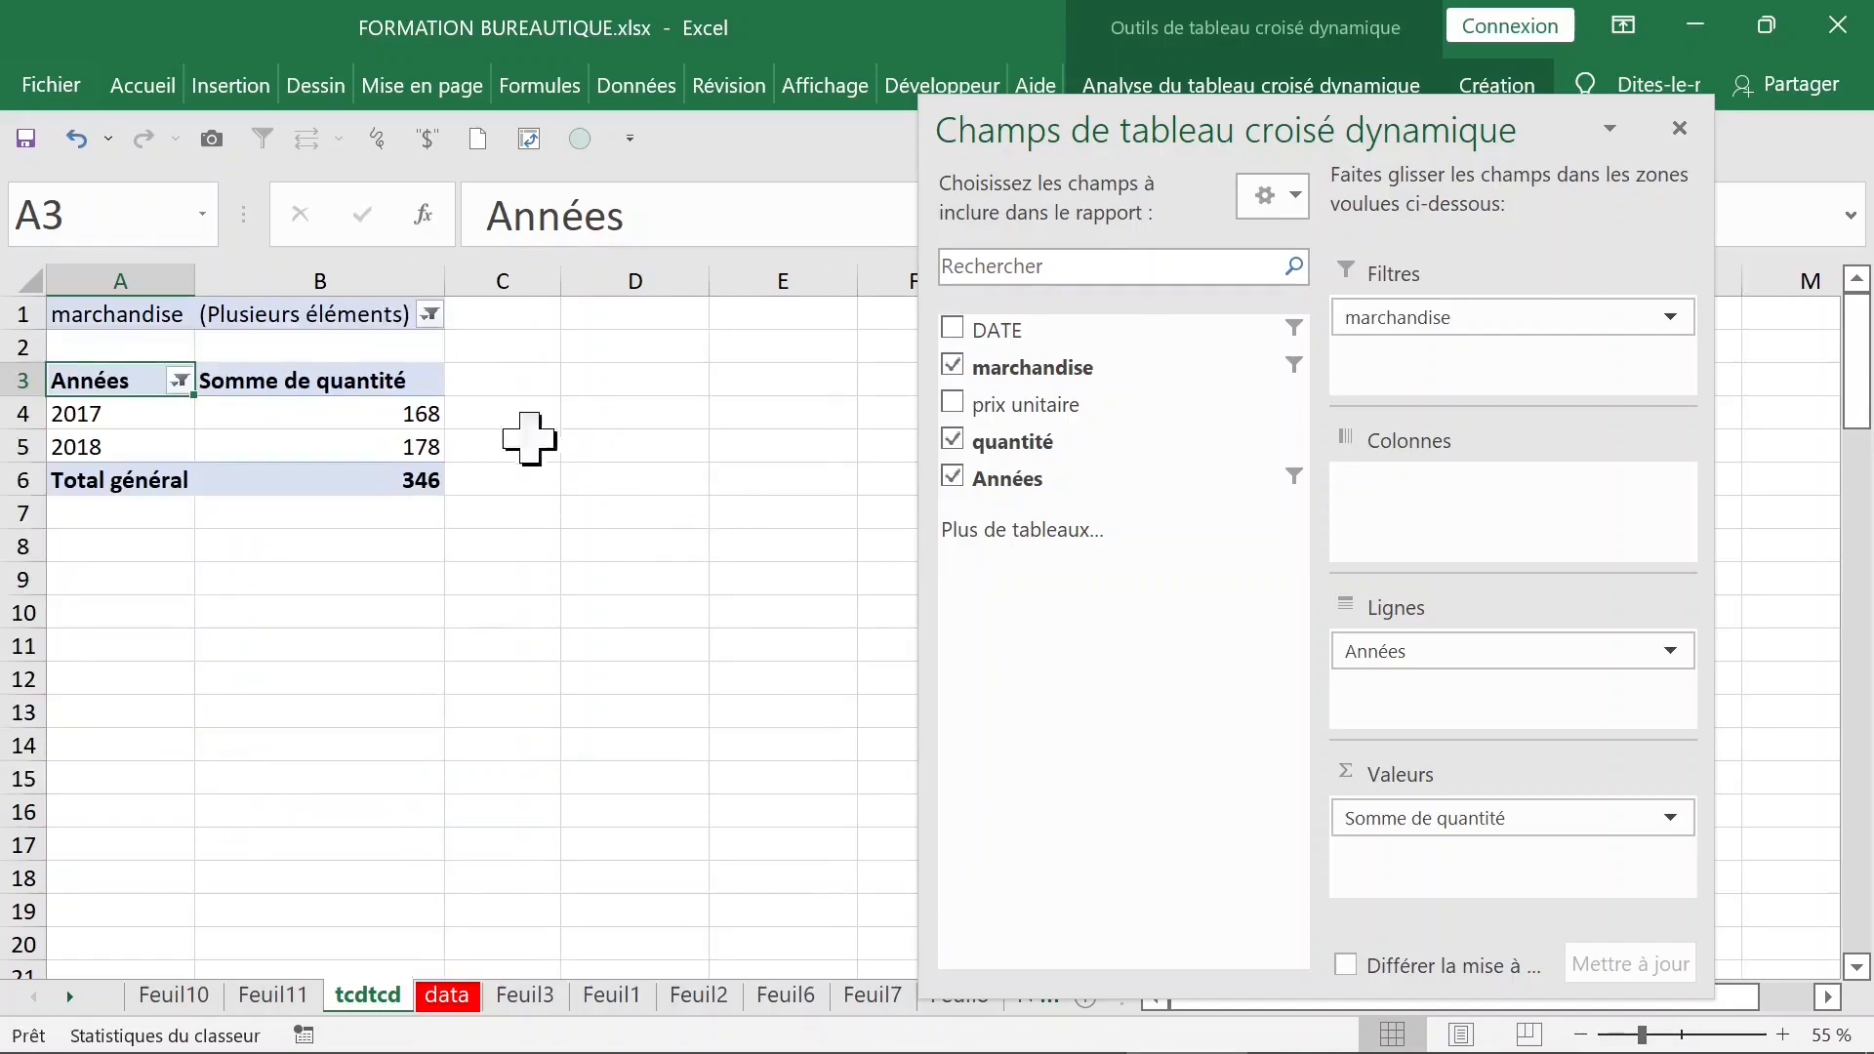
left_click(433, 420)
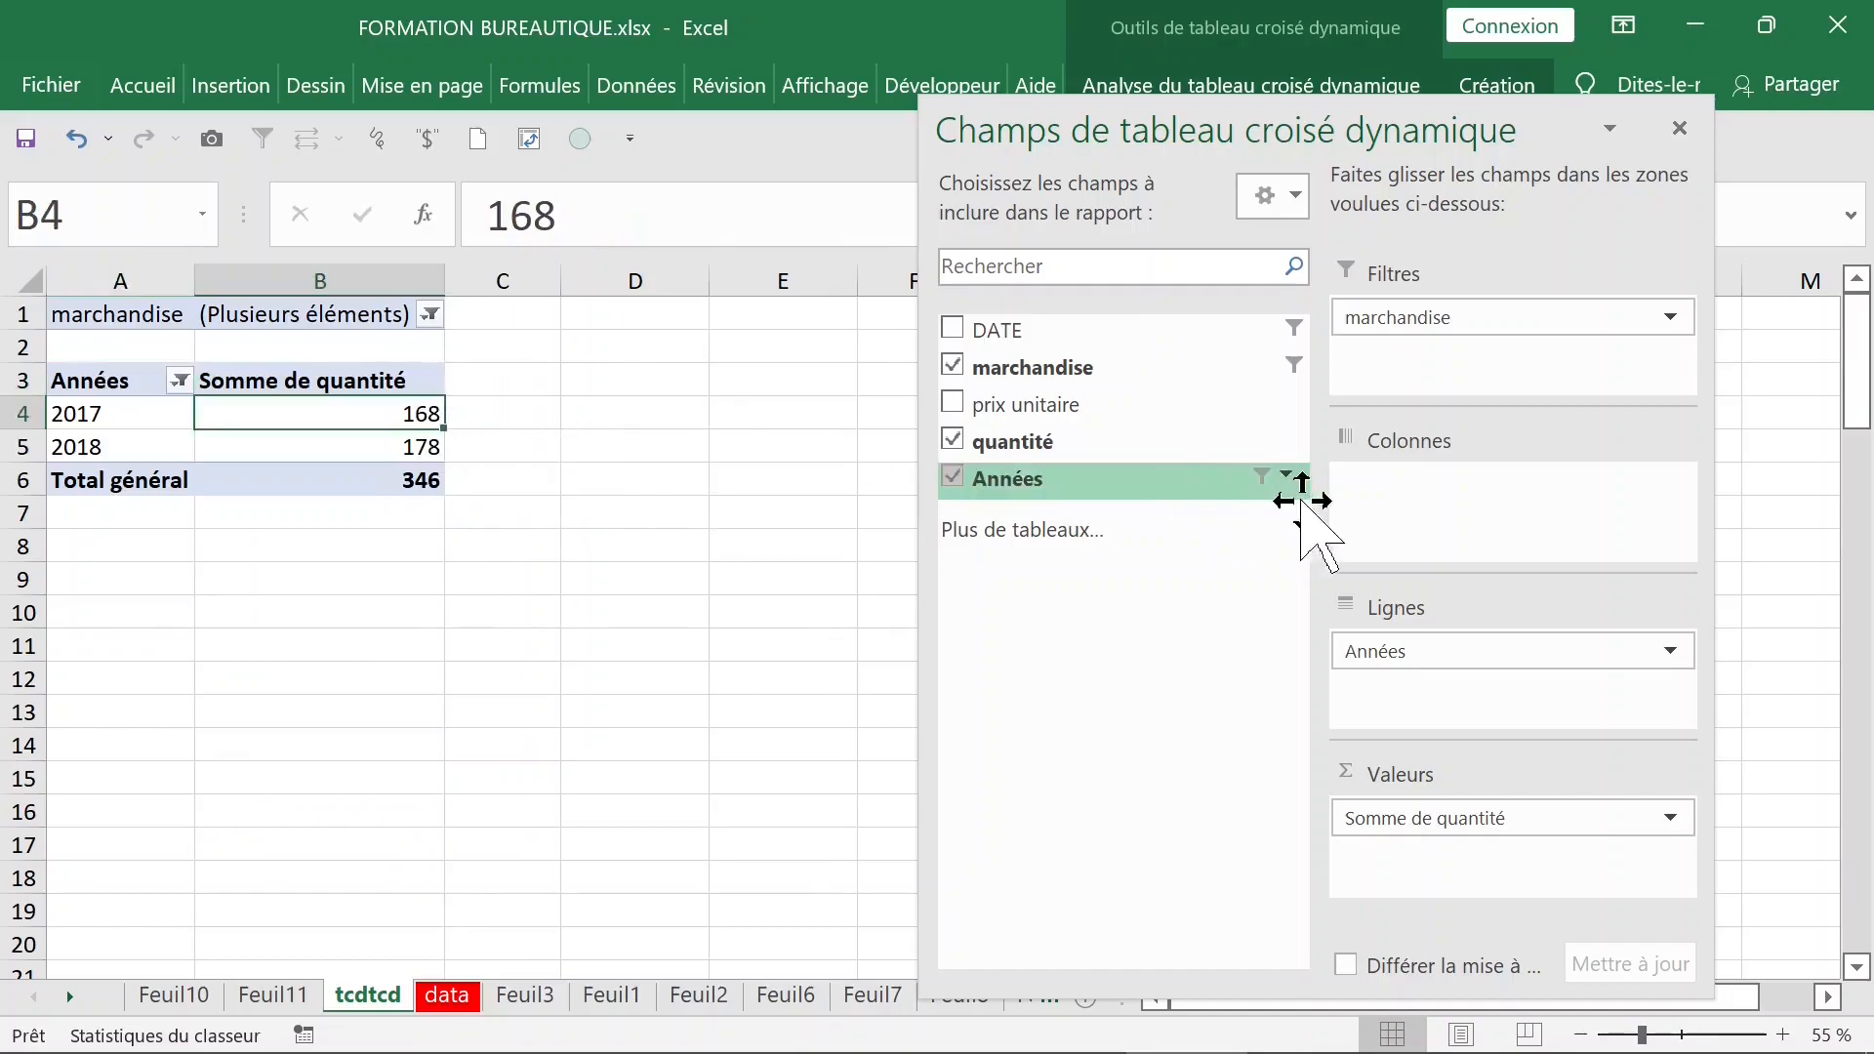
- Move marchandise from the report filter to the columns, and from there into the rows below Années
left_click_drag(1395, 320, 1397, 507)
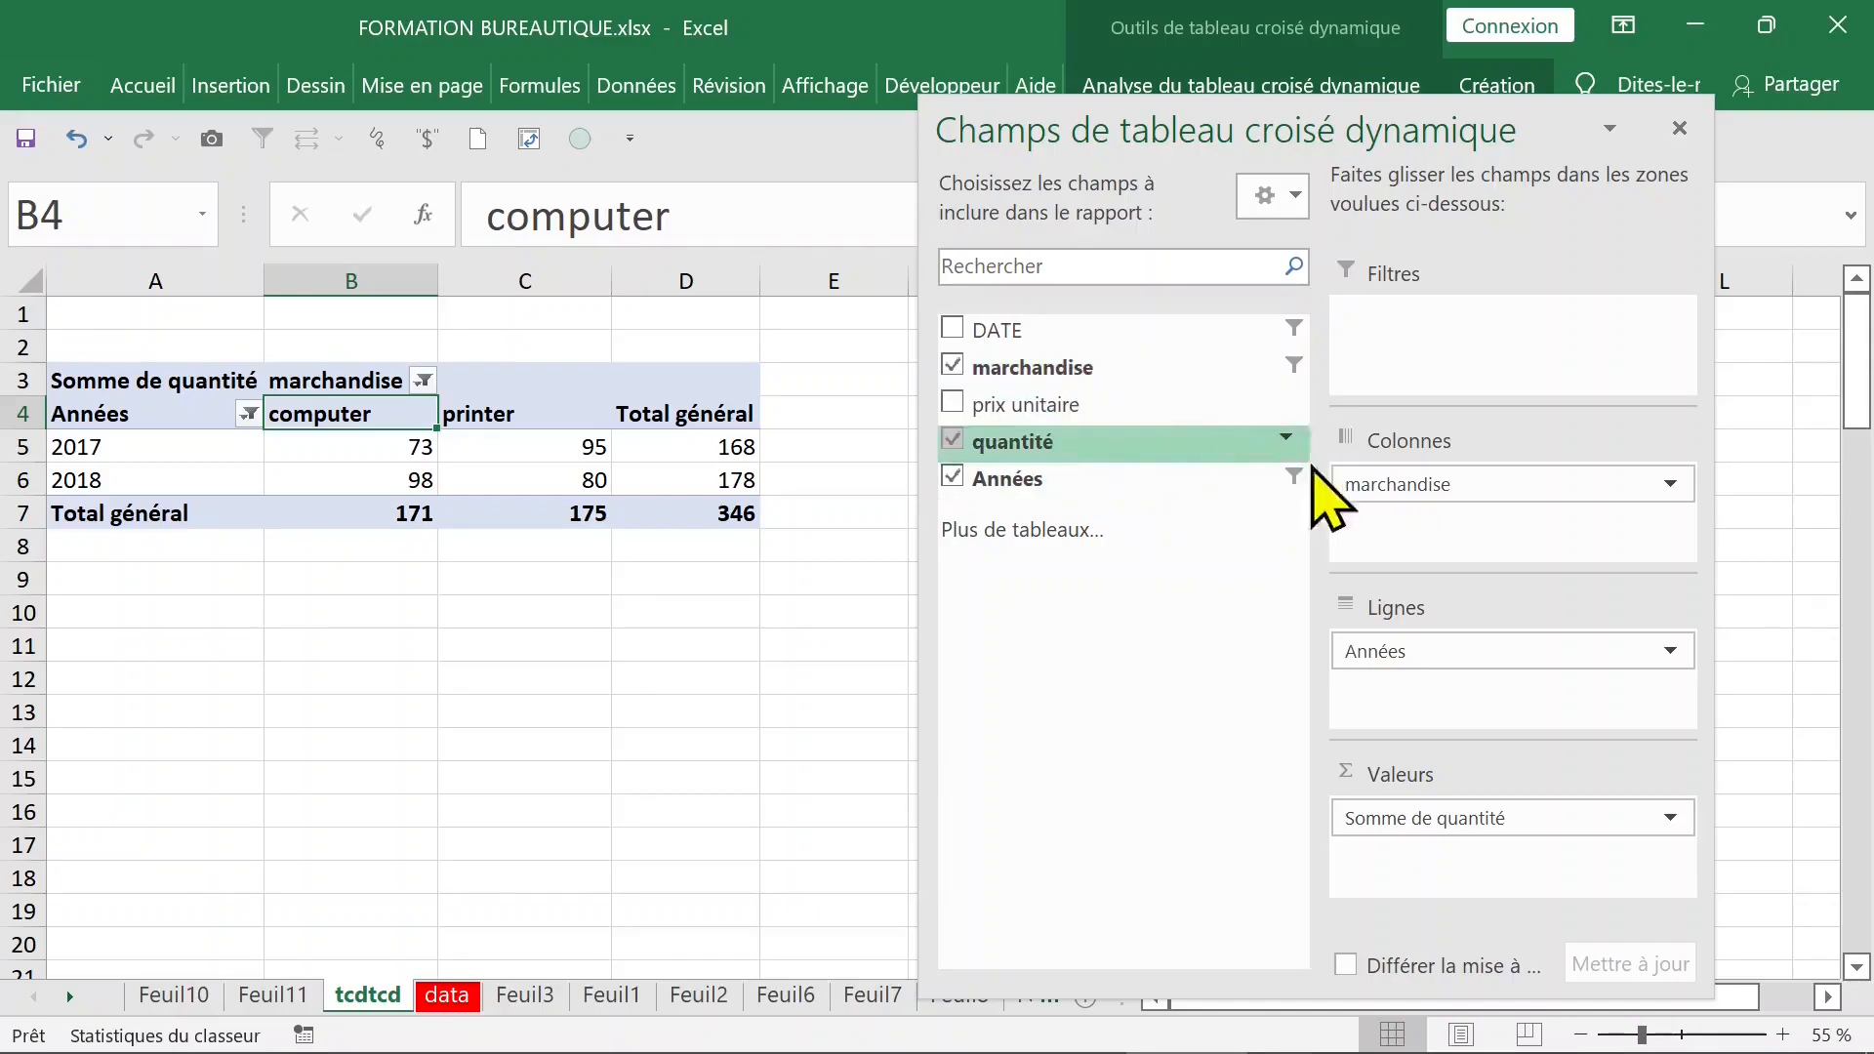
left_click_drag(1380, 483, 1359, 662)
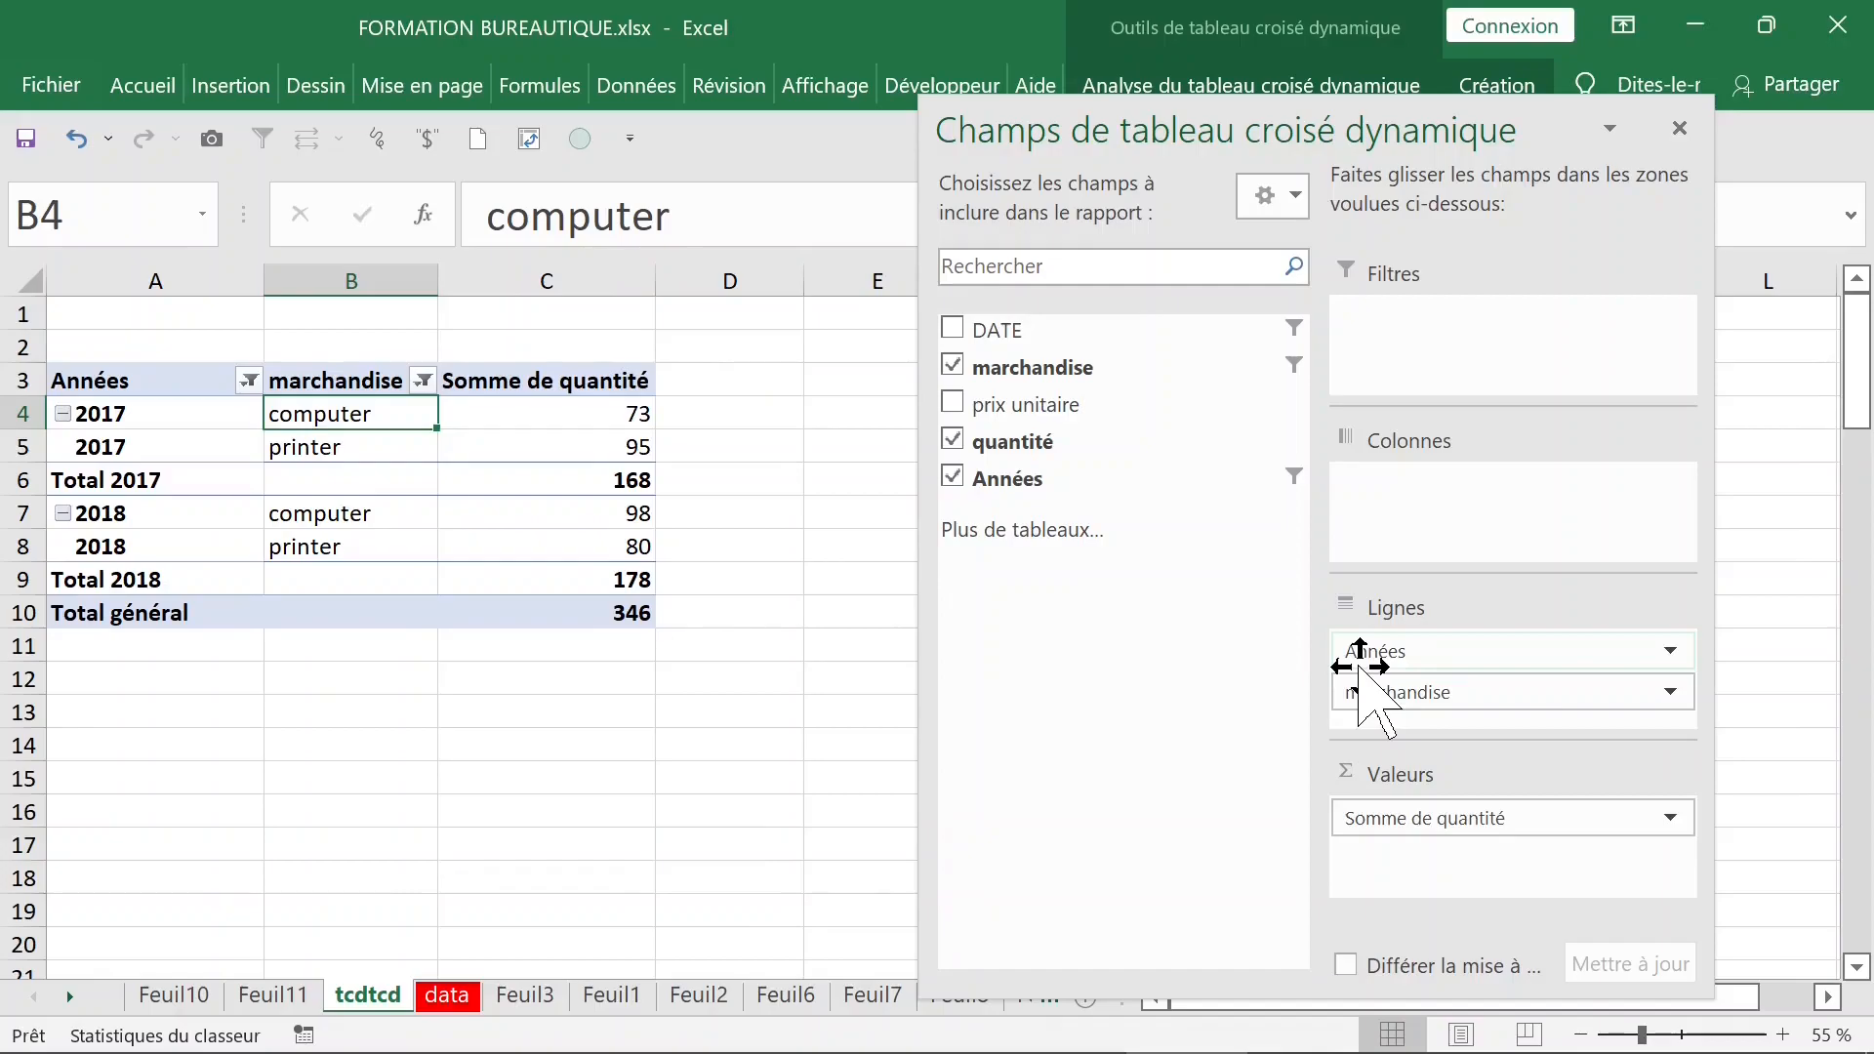
- Remove marchandise from the pivot table, trying it once more in the rows before taking it out again
left_click_drag(1649, 699, 956, 373)
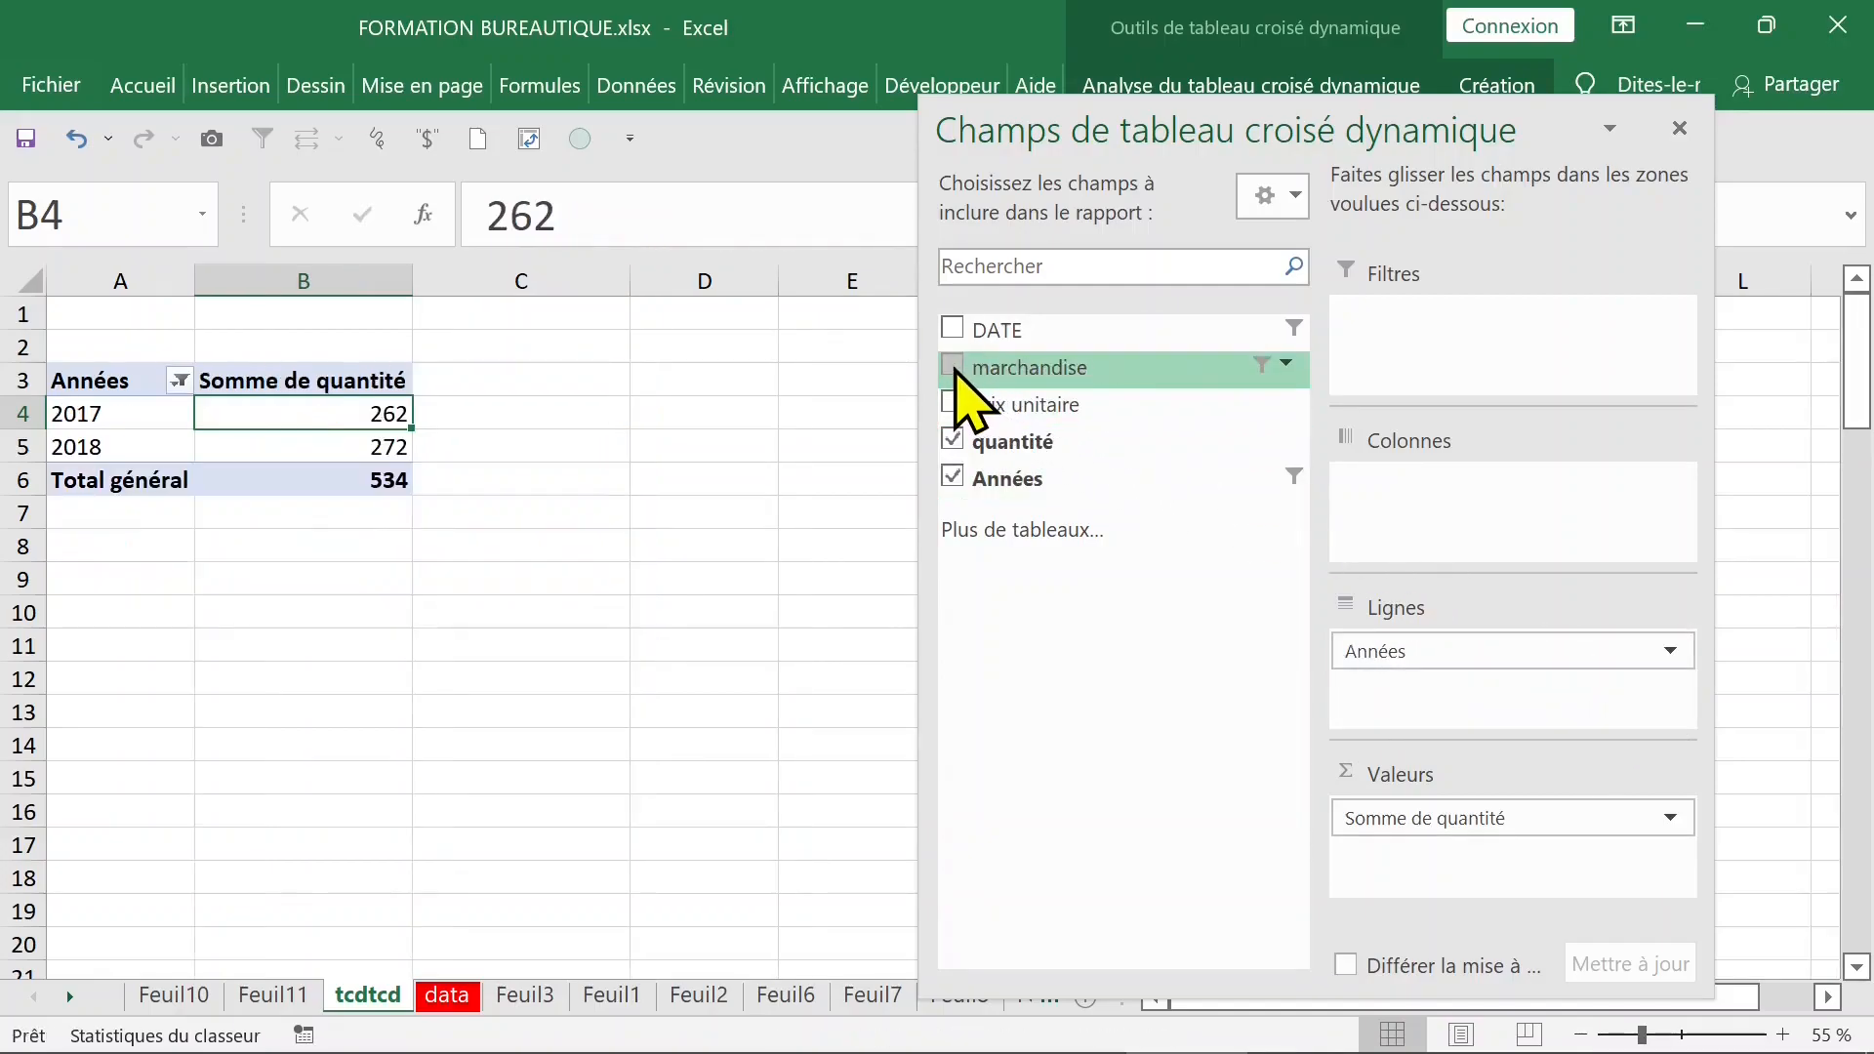
left_click(952, 368)
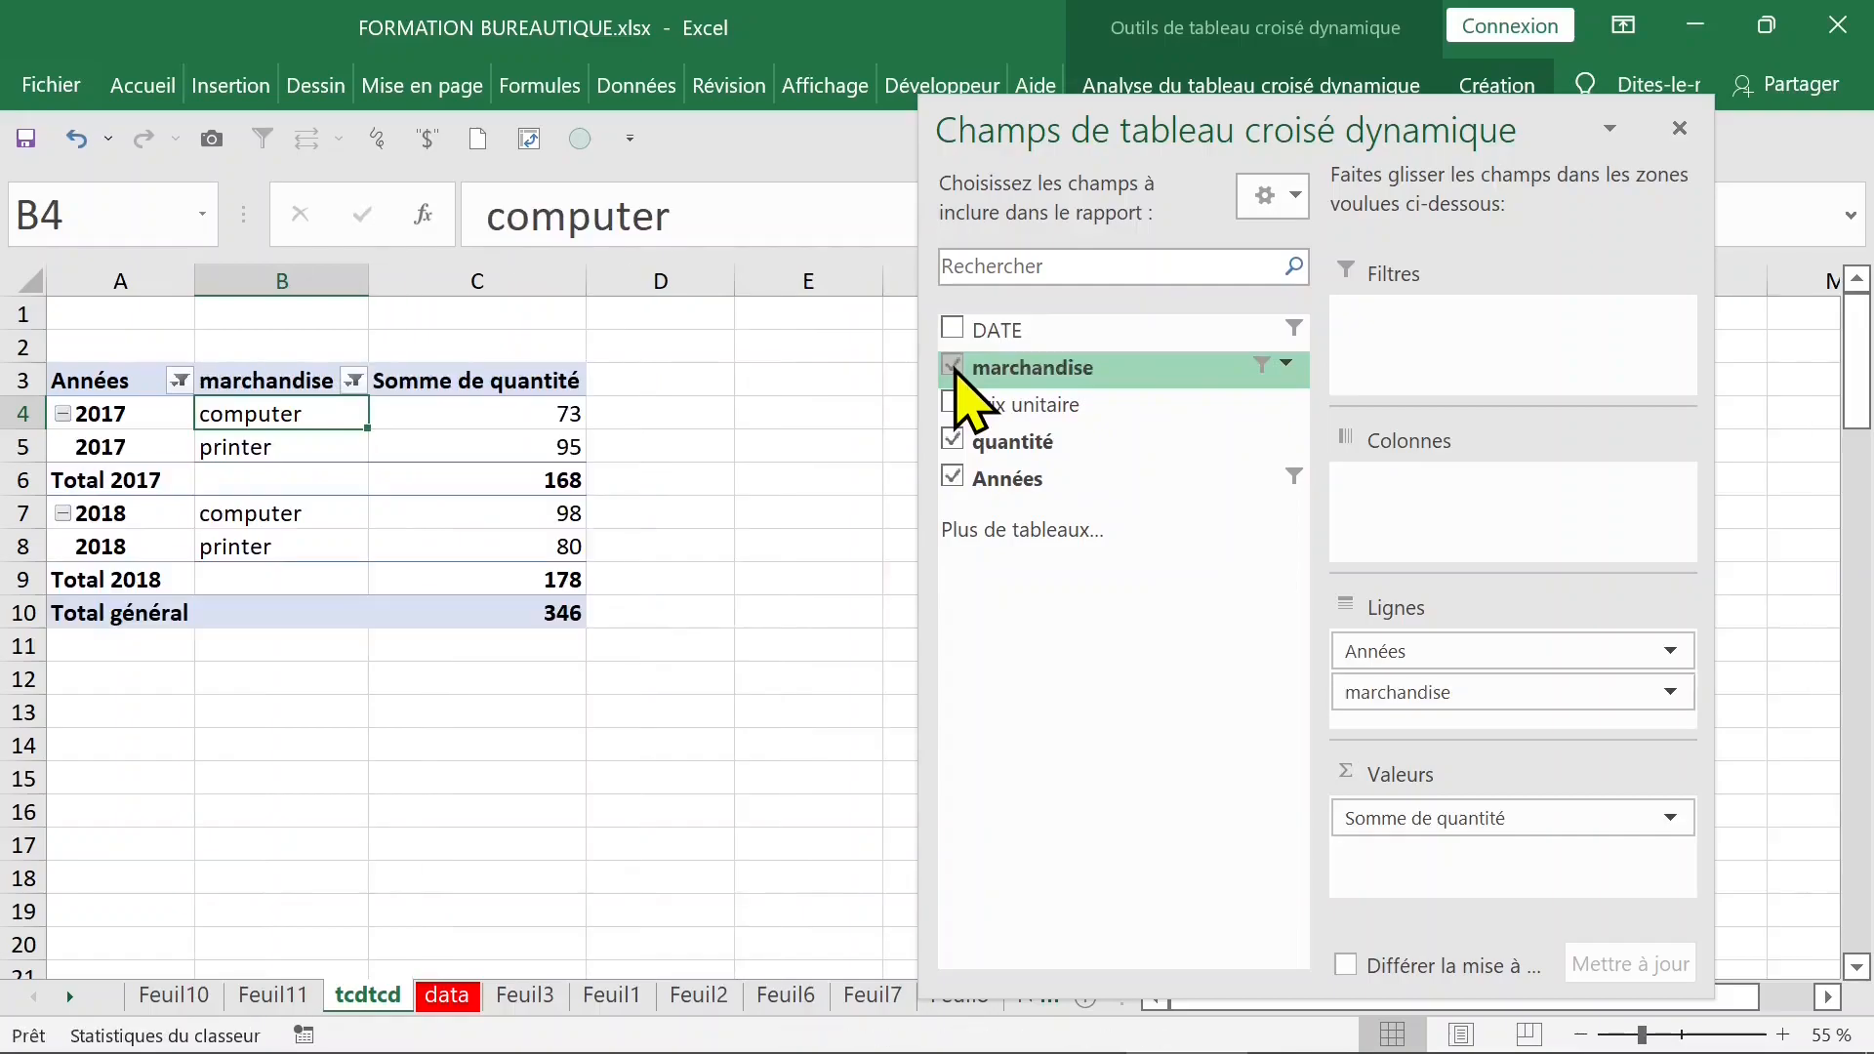
left_click(953, 367)
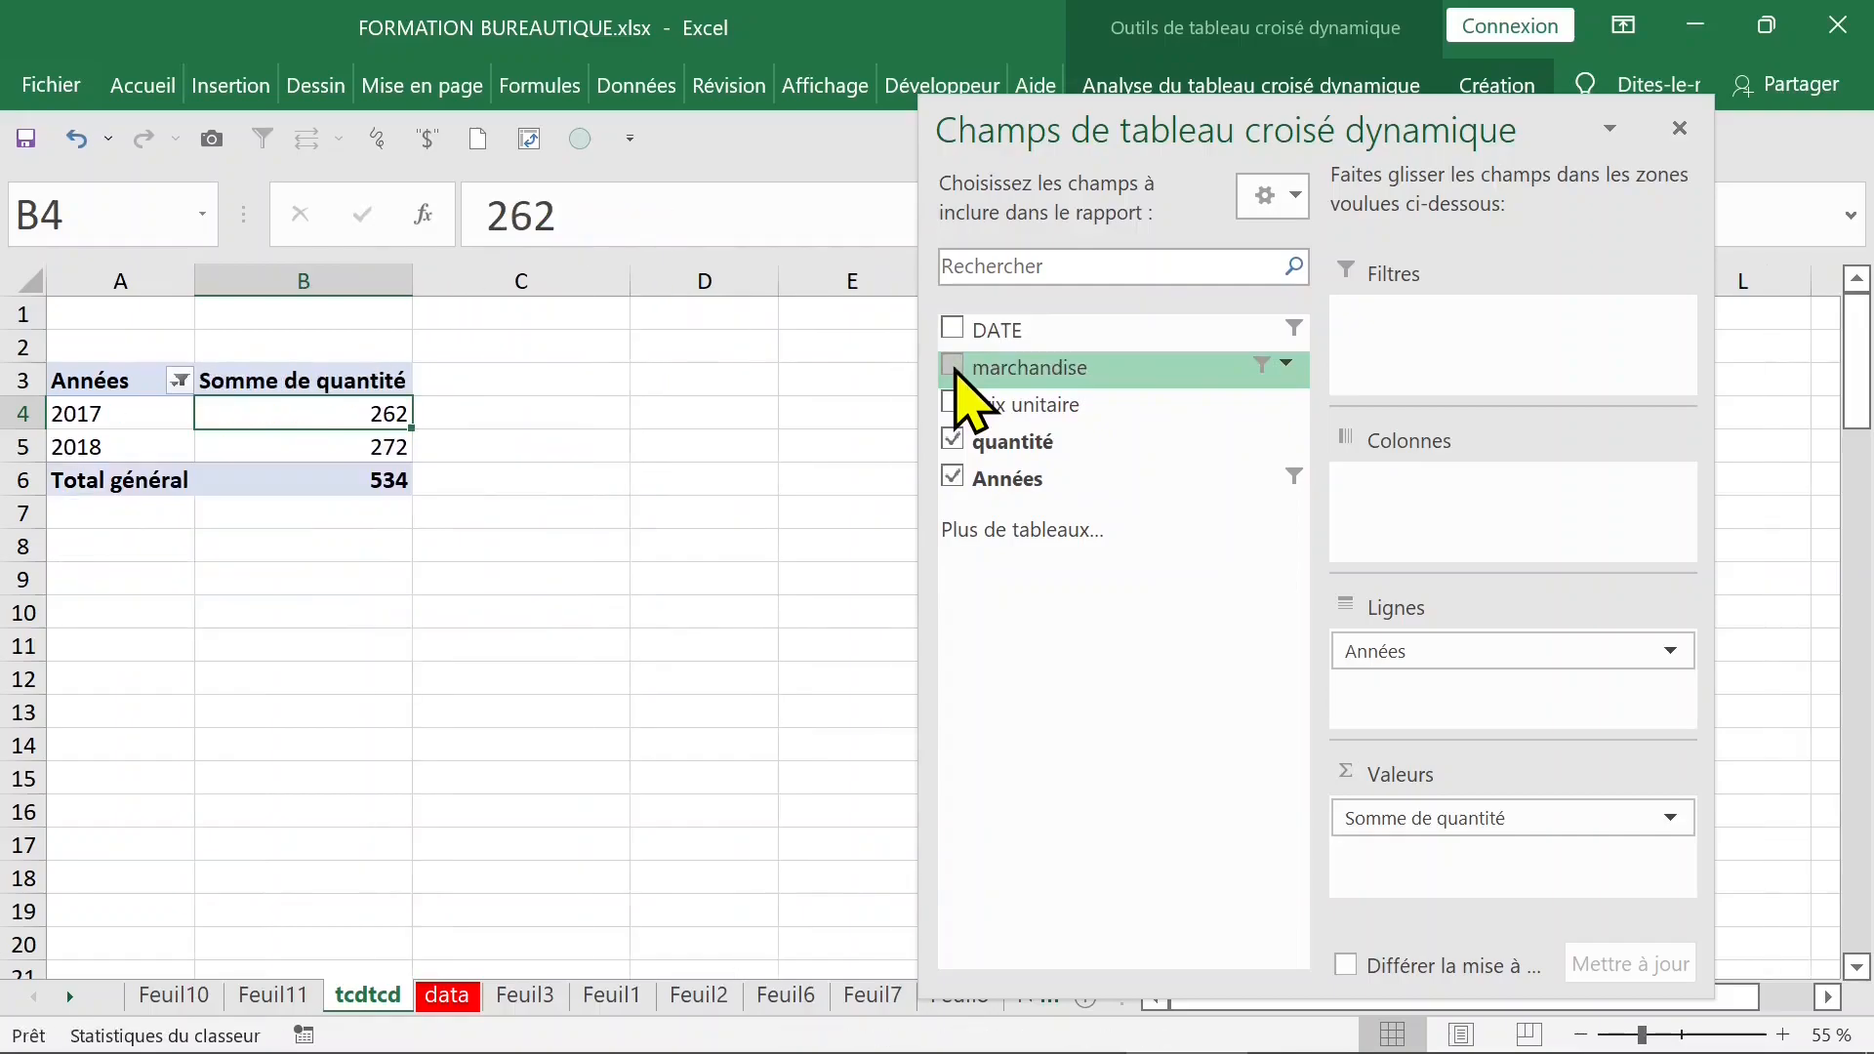
- Select all items in the marchandise field's filter and place marchandise in the pivot table's columns
left_click(1287, 366)
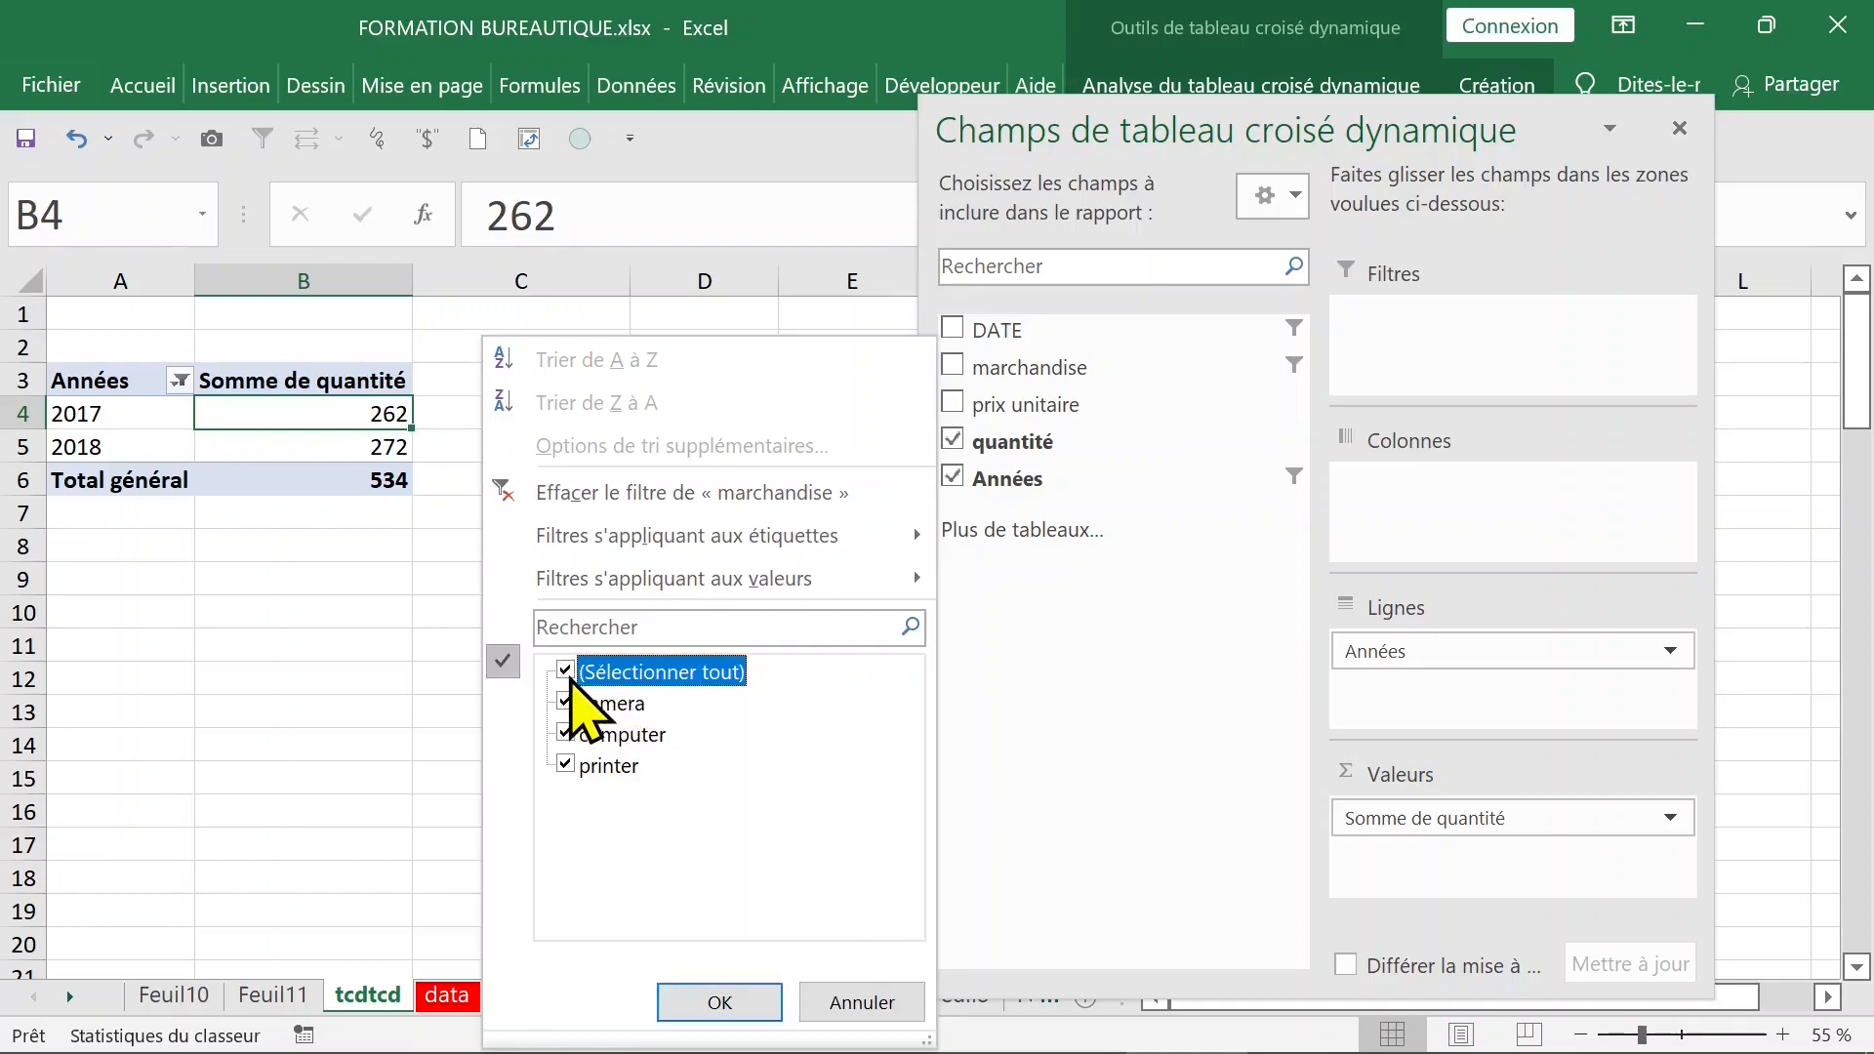
left_click(711, 1000)
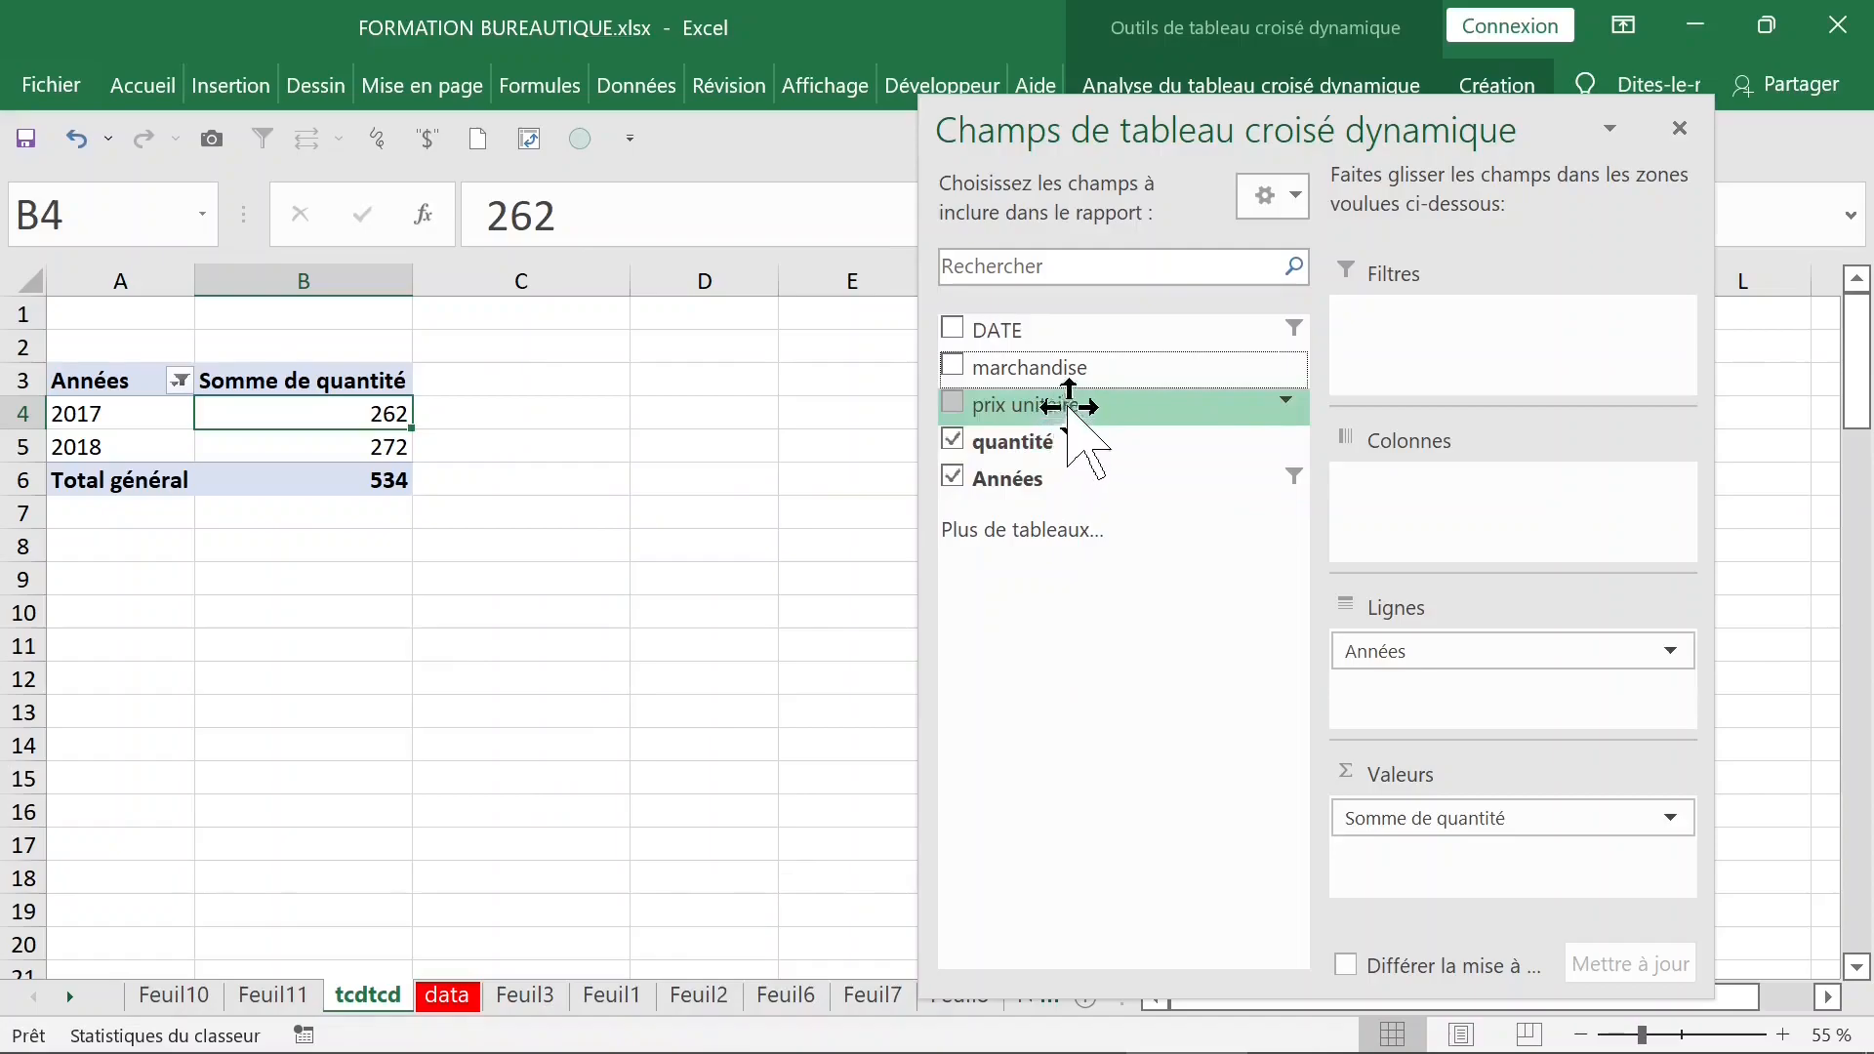
left_click_drag(1045, 368, 1449, 502)
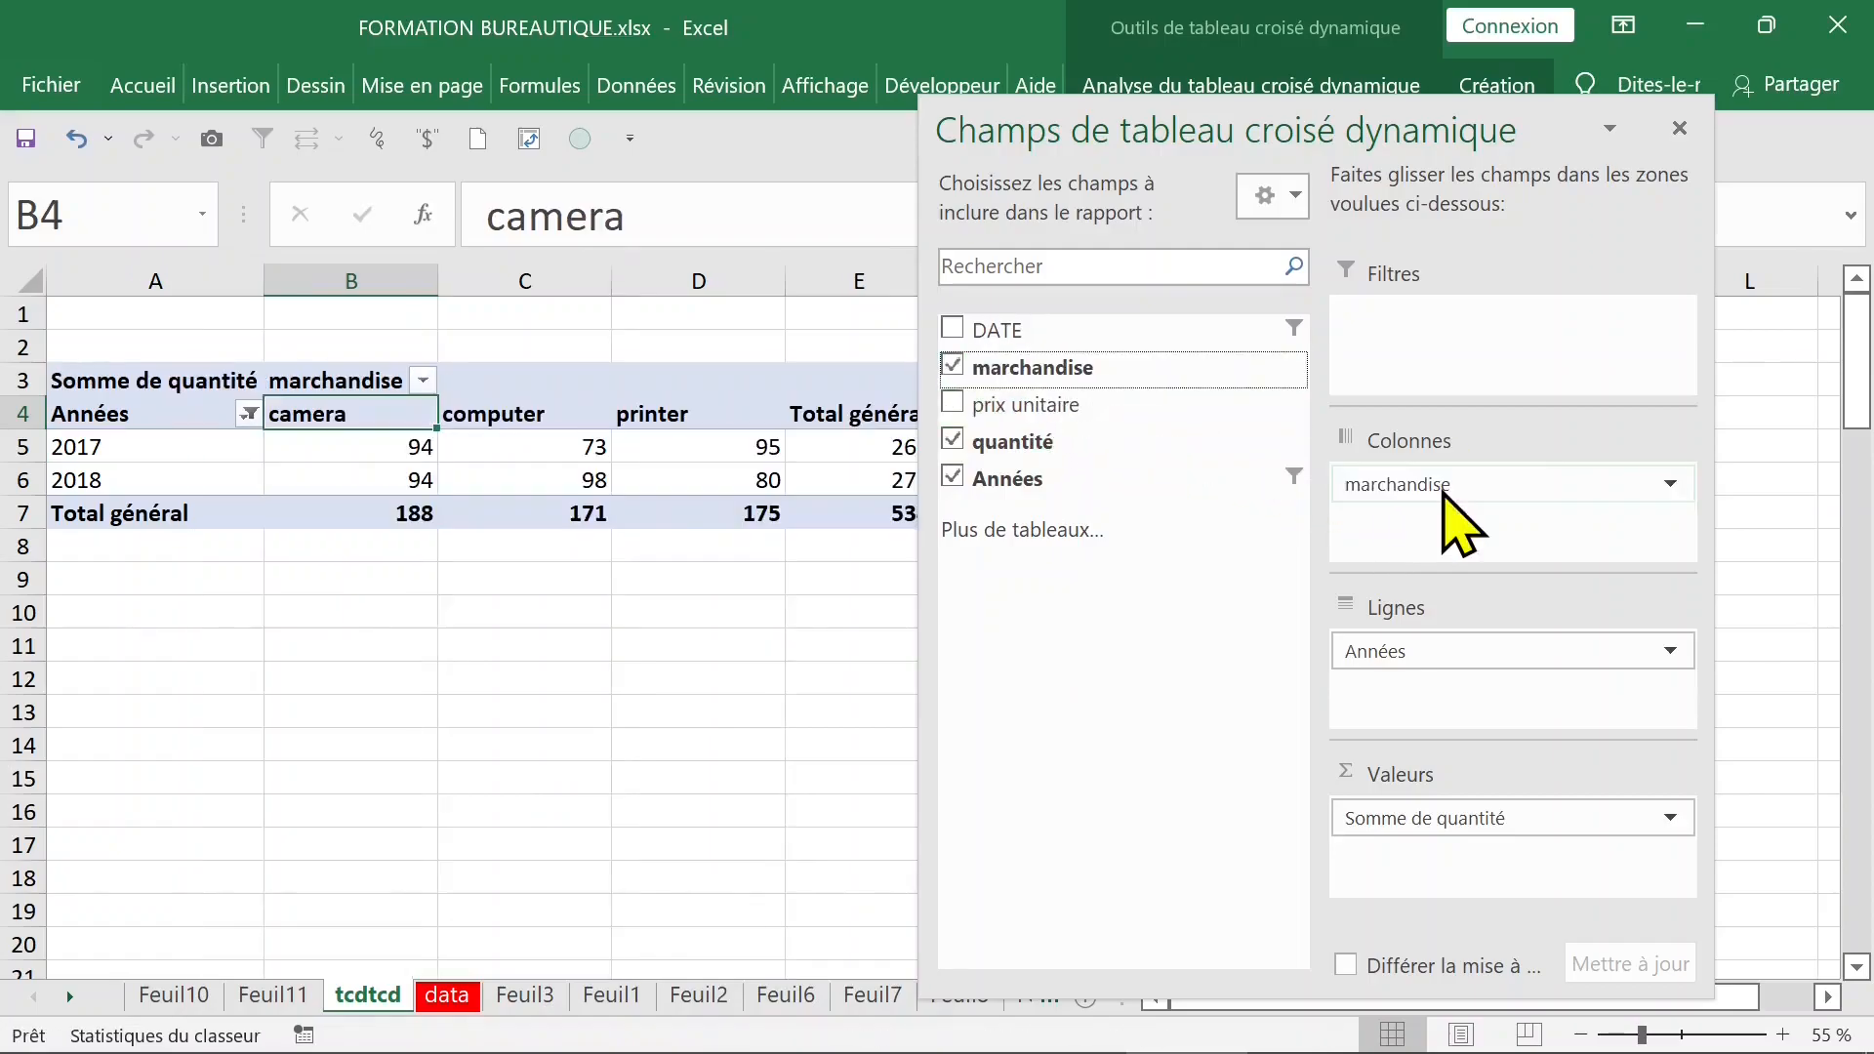
left_click(576, 600)
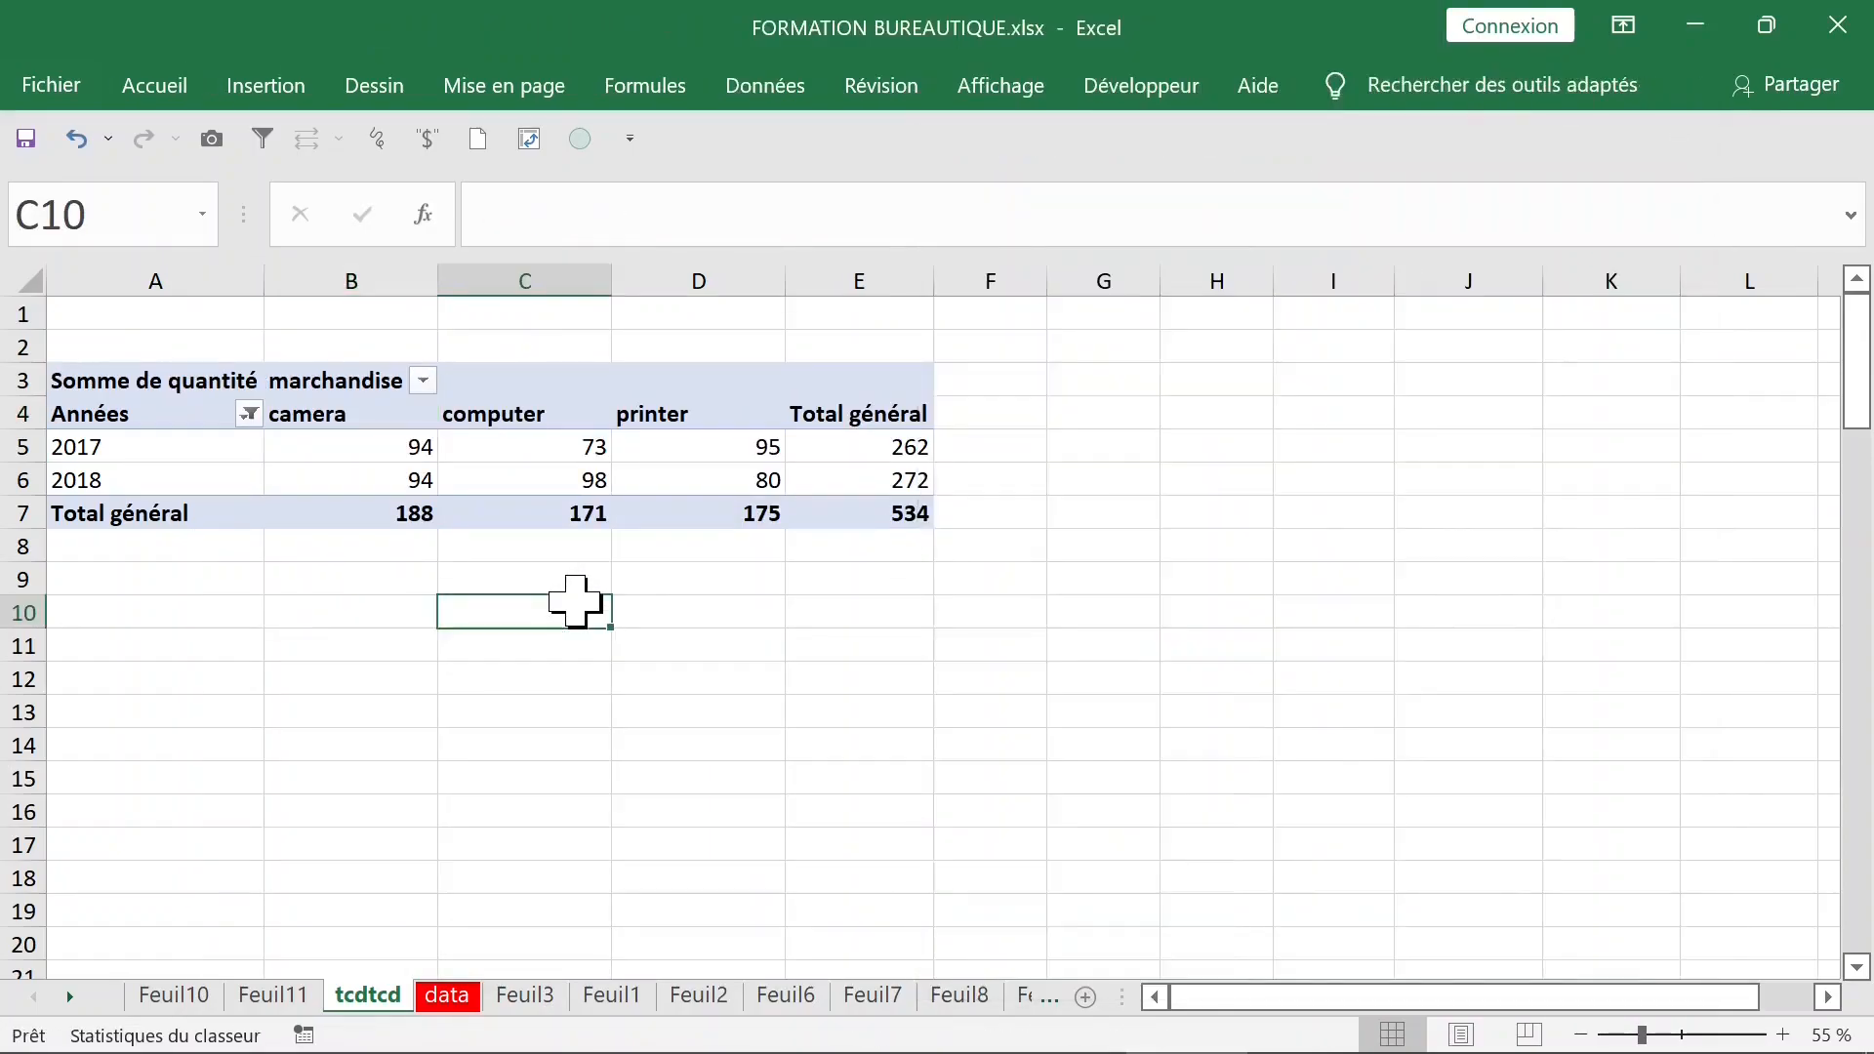